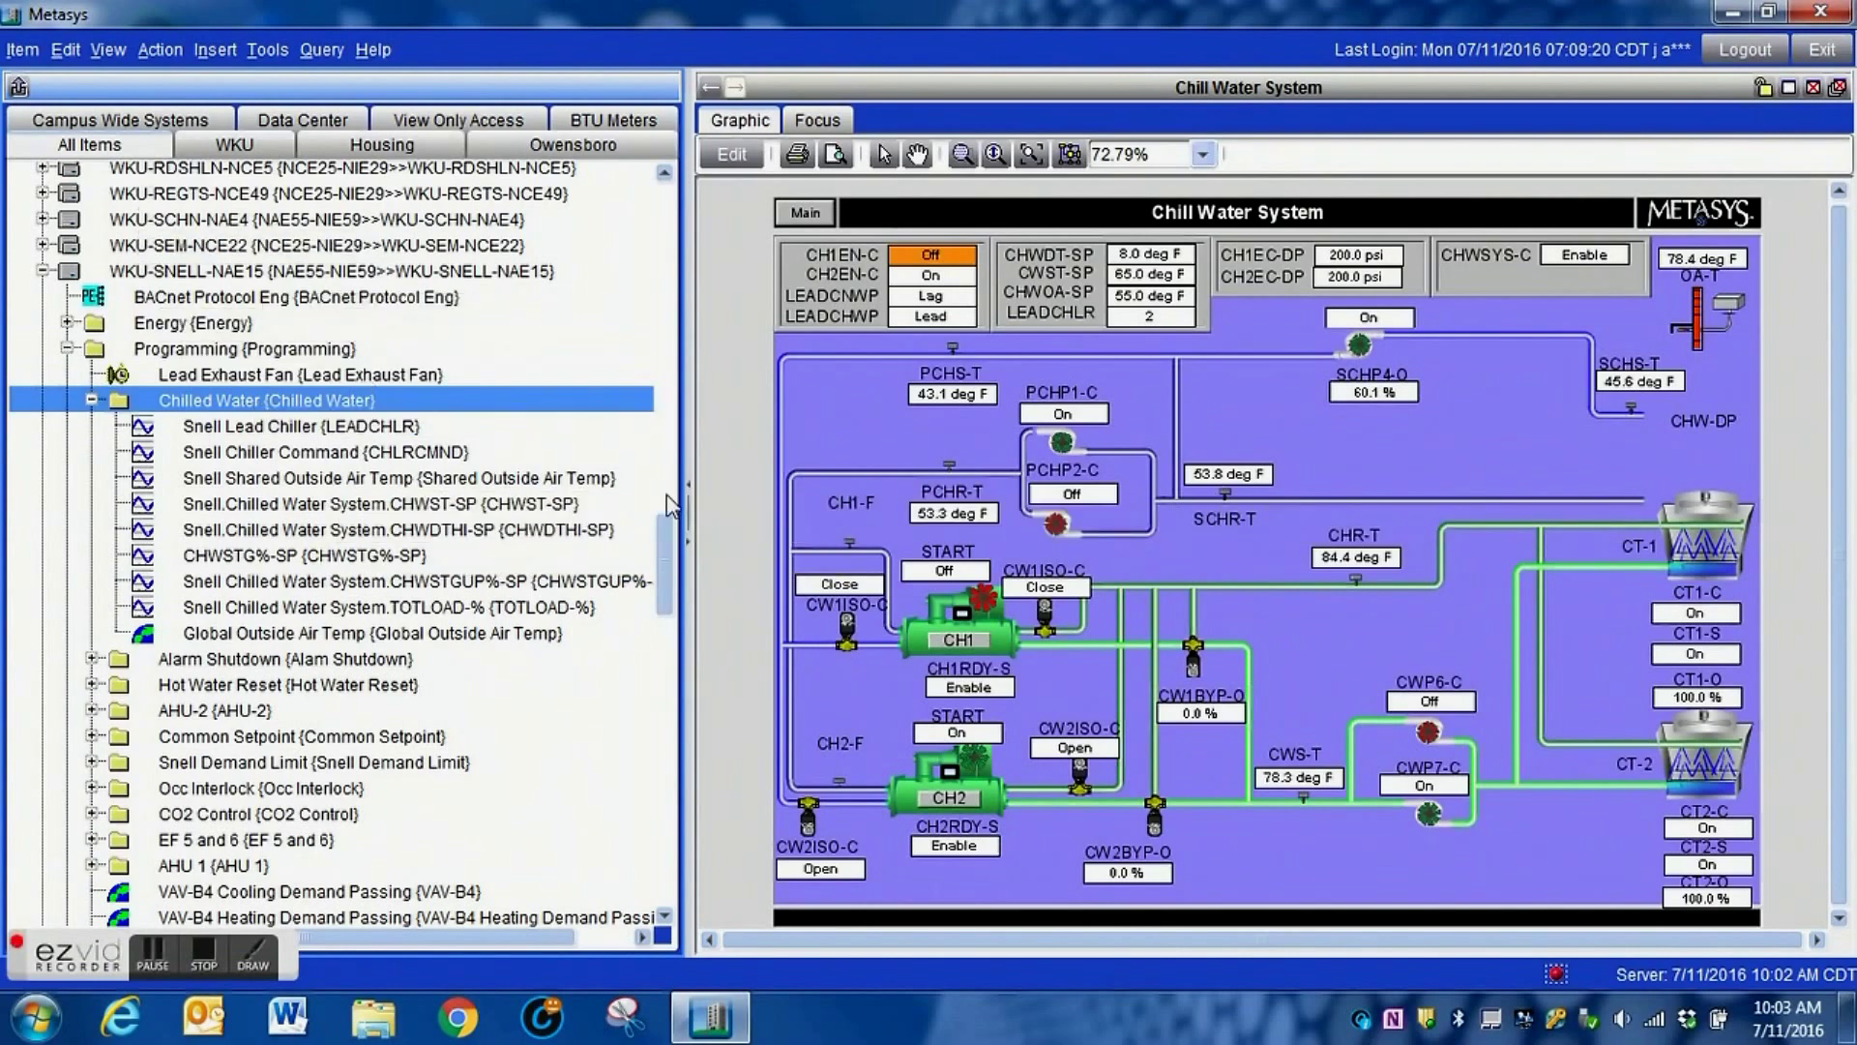
- Scroll the All Items tree toward the Snell Chilled Water System DX-10 controller
{"action": "left_click_drag", "start_coordinate": [660, 559], "coordinate": [653, 687]}
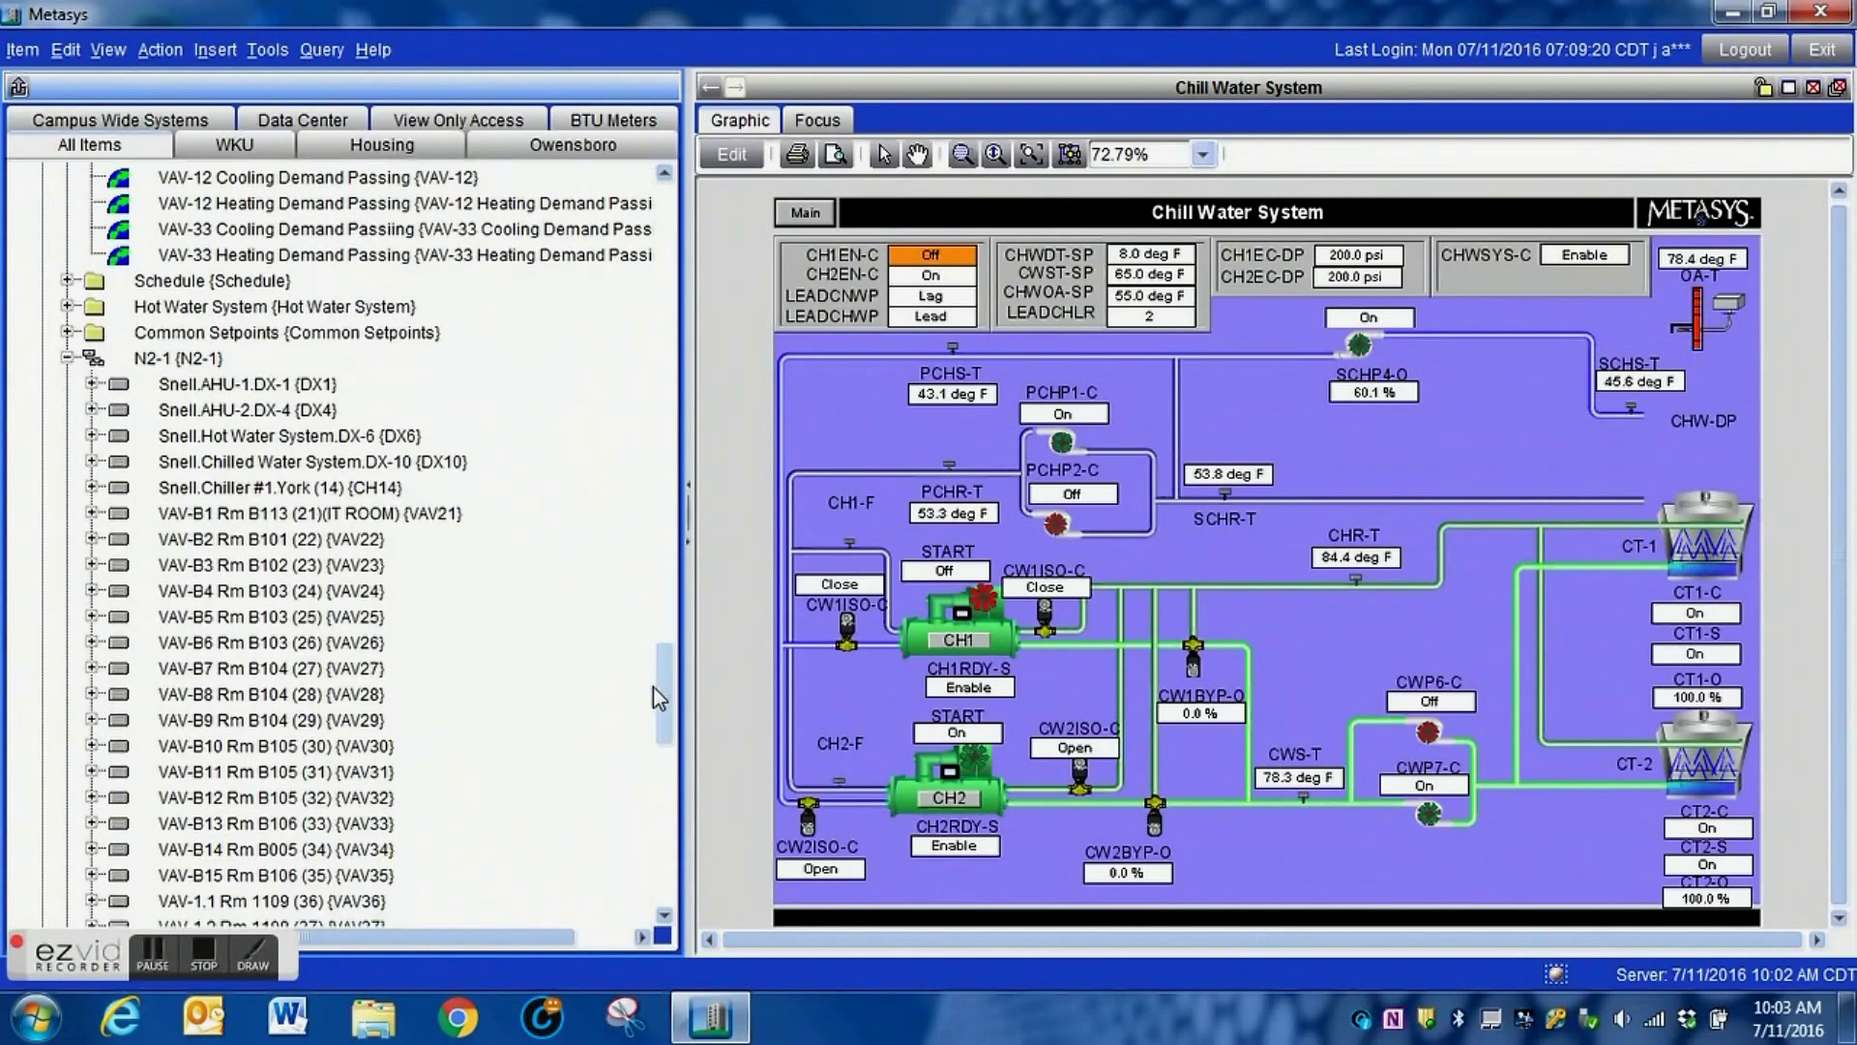
- Open the DX-10 point summary and command the Lead Condensor Pump point to Lead
{"action": "left_click", "coordinate": [369, 466]}
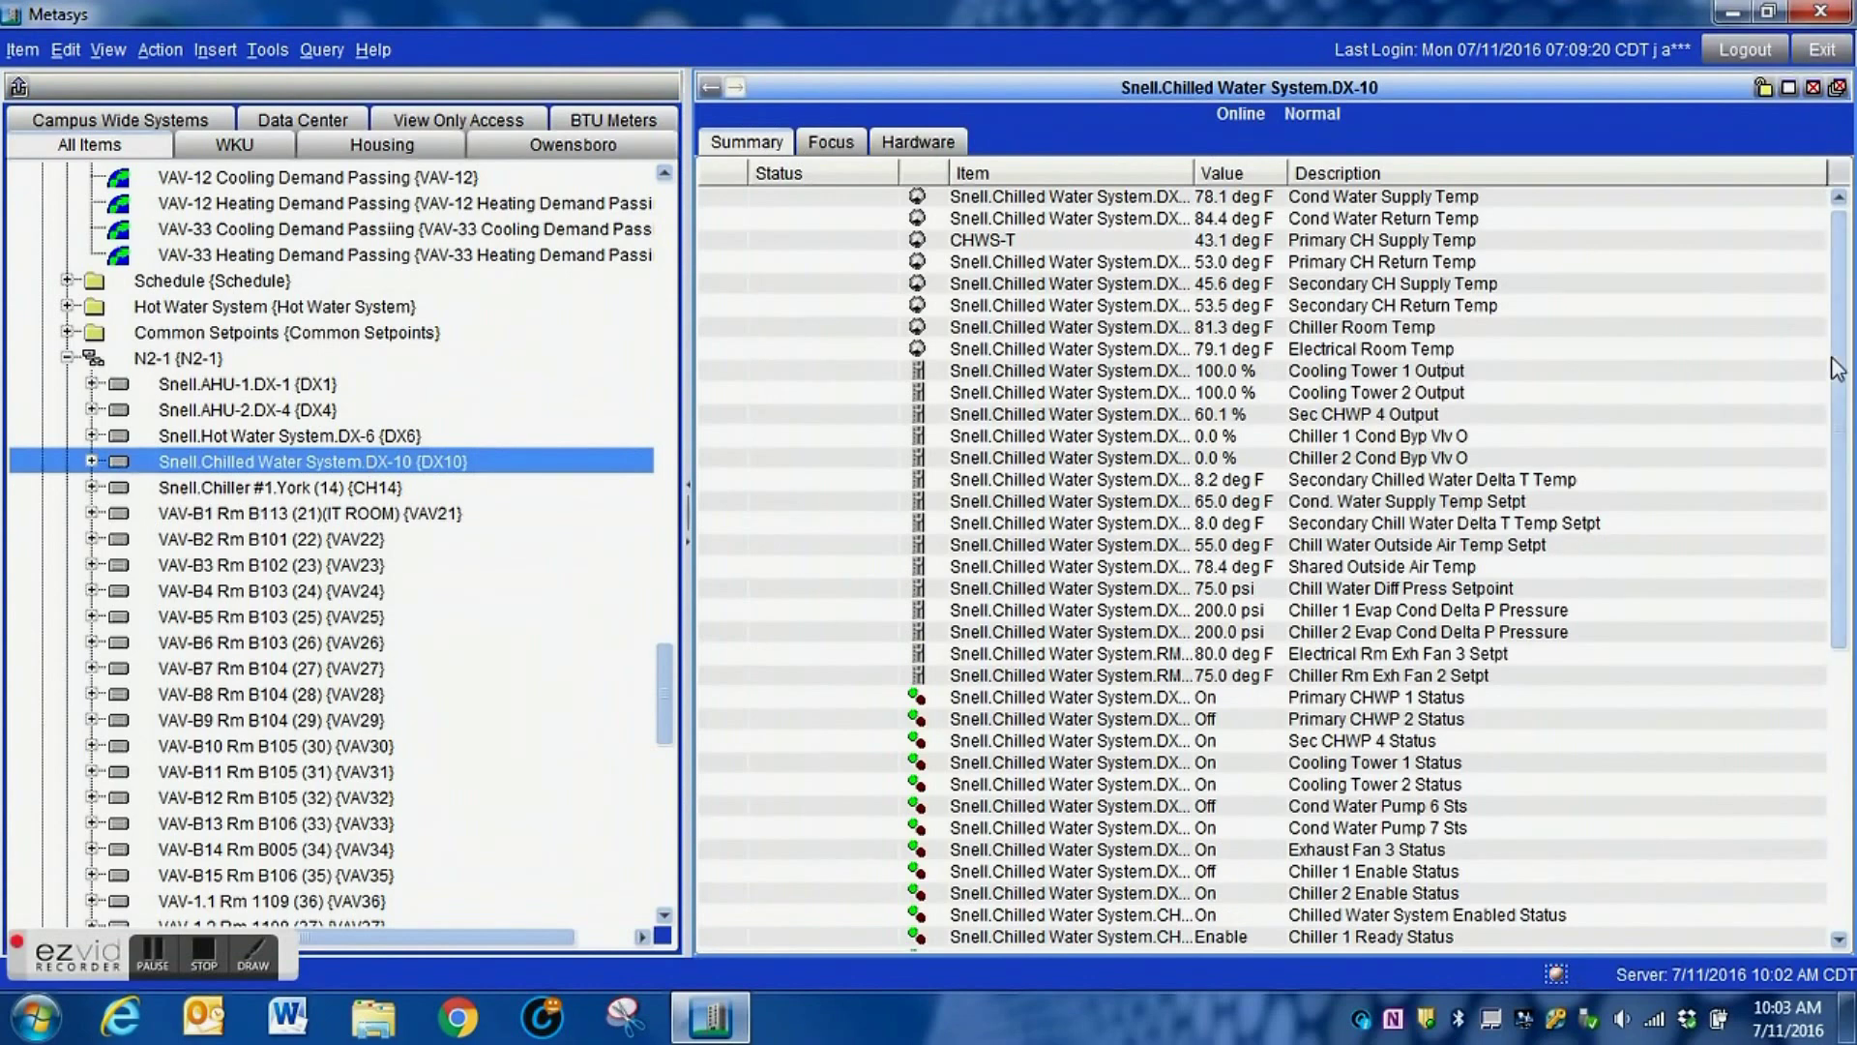
{"action": "left_click_drag", "start_coordinate": [1844, 368], "coordinate": [1850, 654]}
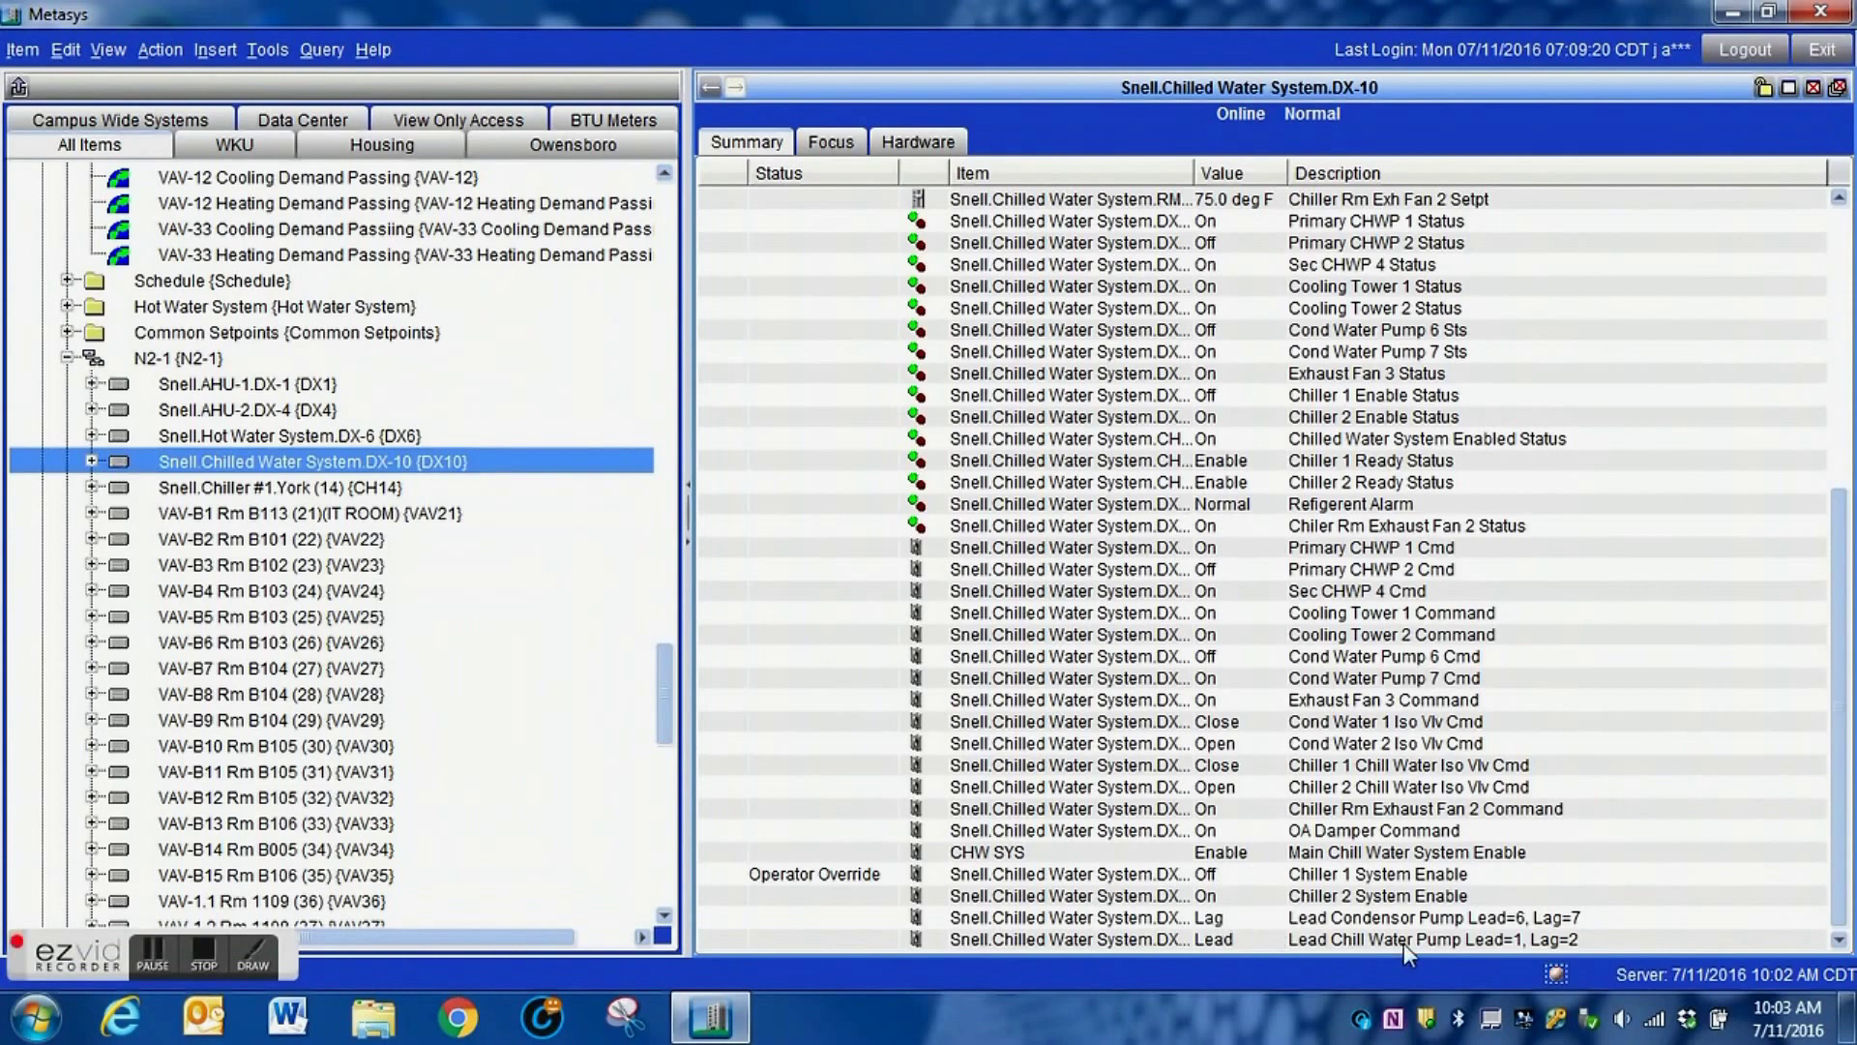
{"action": "left_click", "coordinate": [1215, 923]}
{"action": "right_click", "coordinate": [1215, 923]}
{"action": "left_click", "coordinate": [1244, 907]}
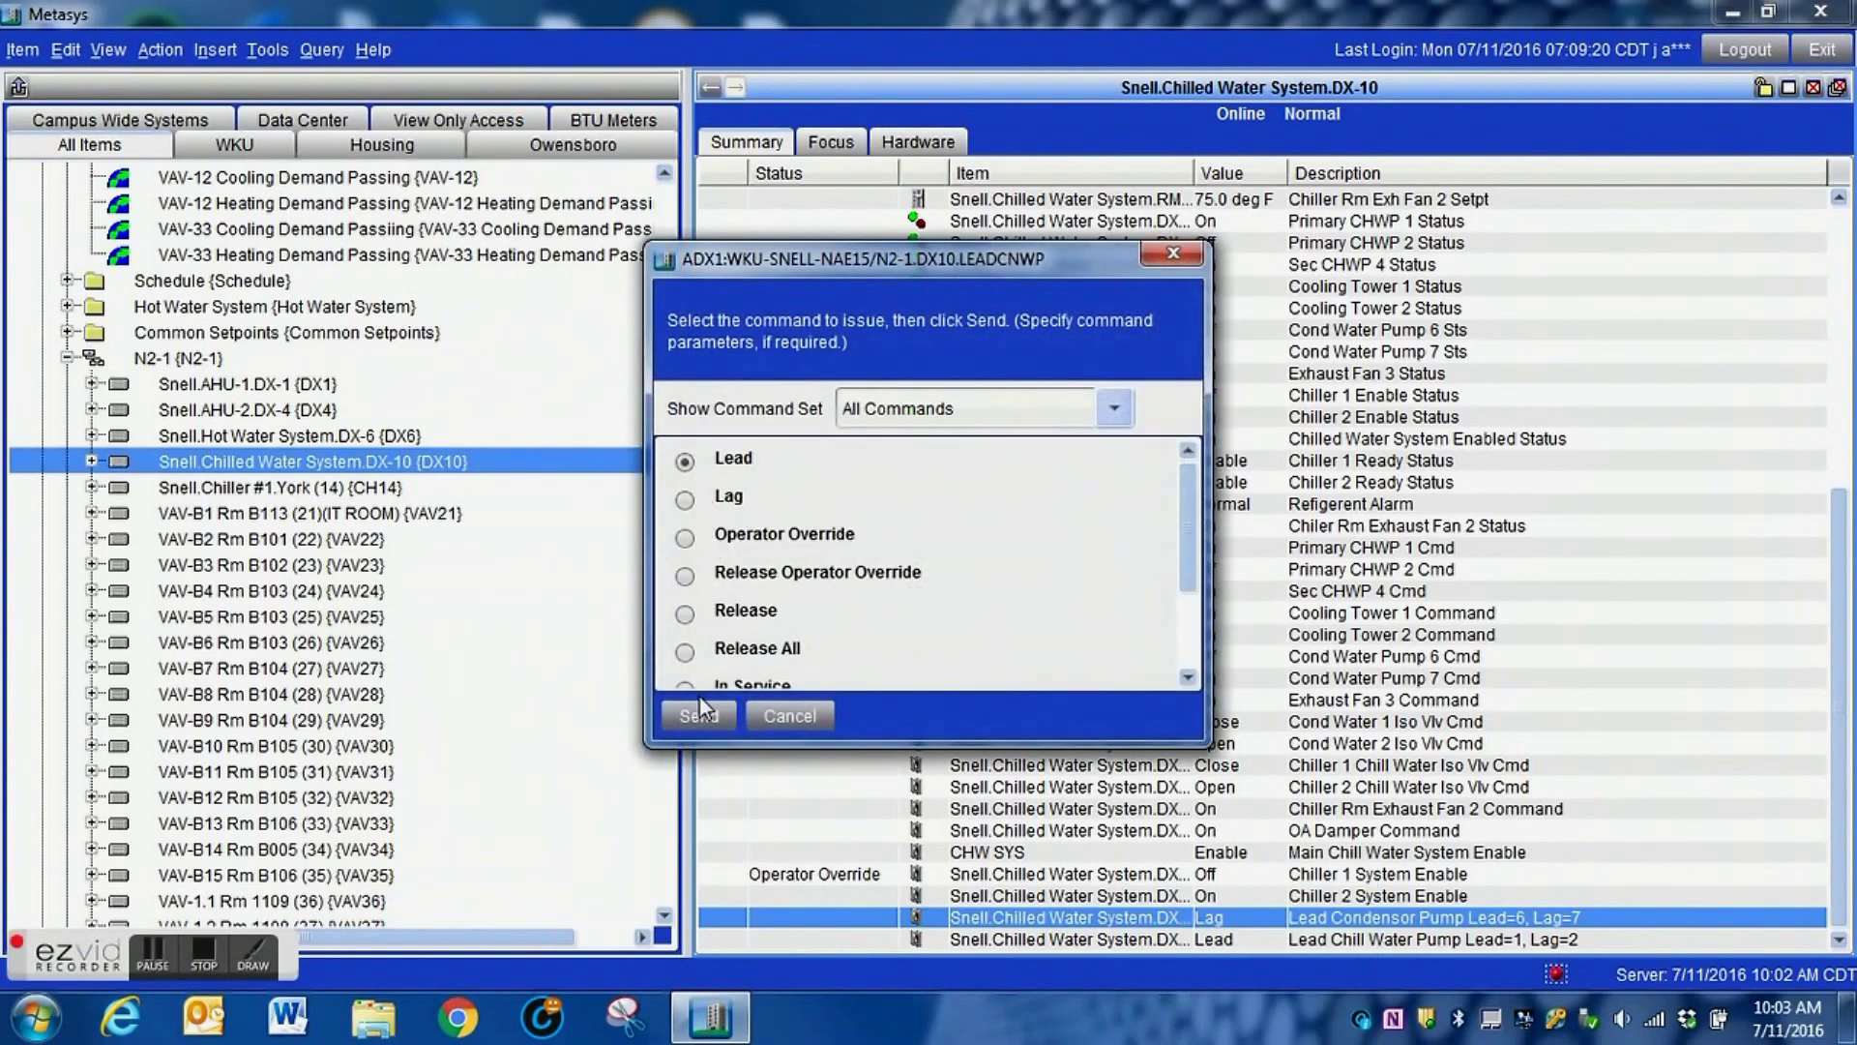
{"action": "left_click", "coordinate": [707, 717]}
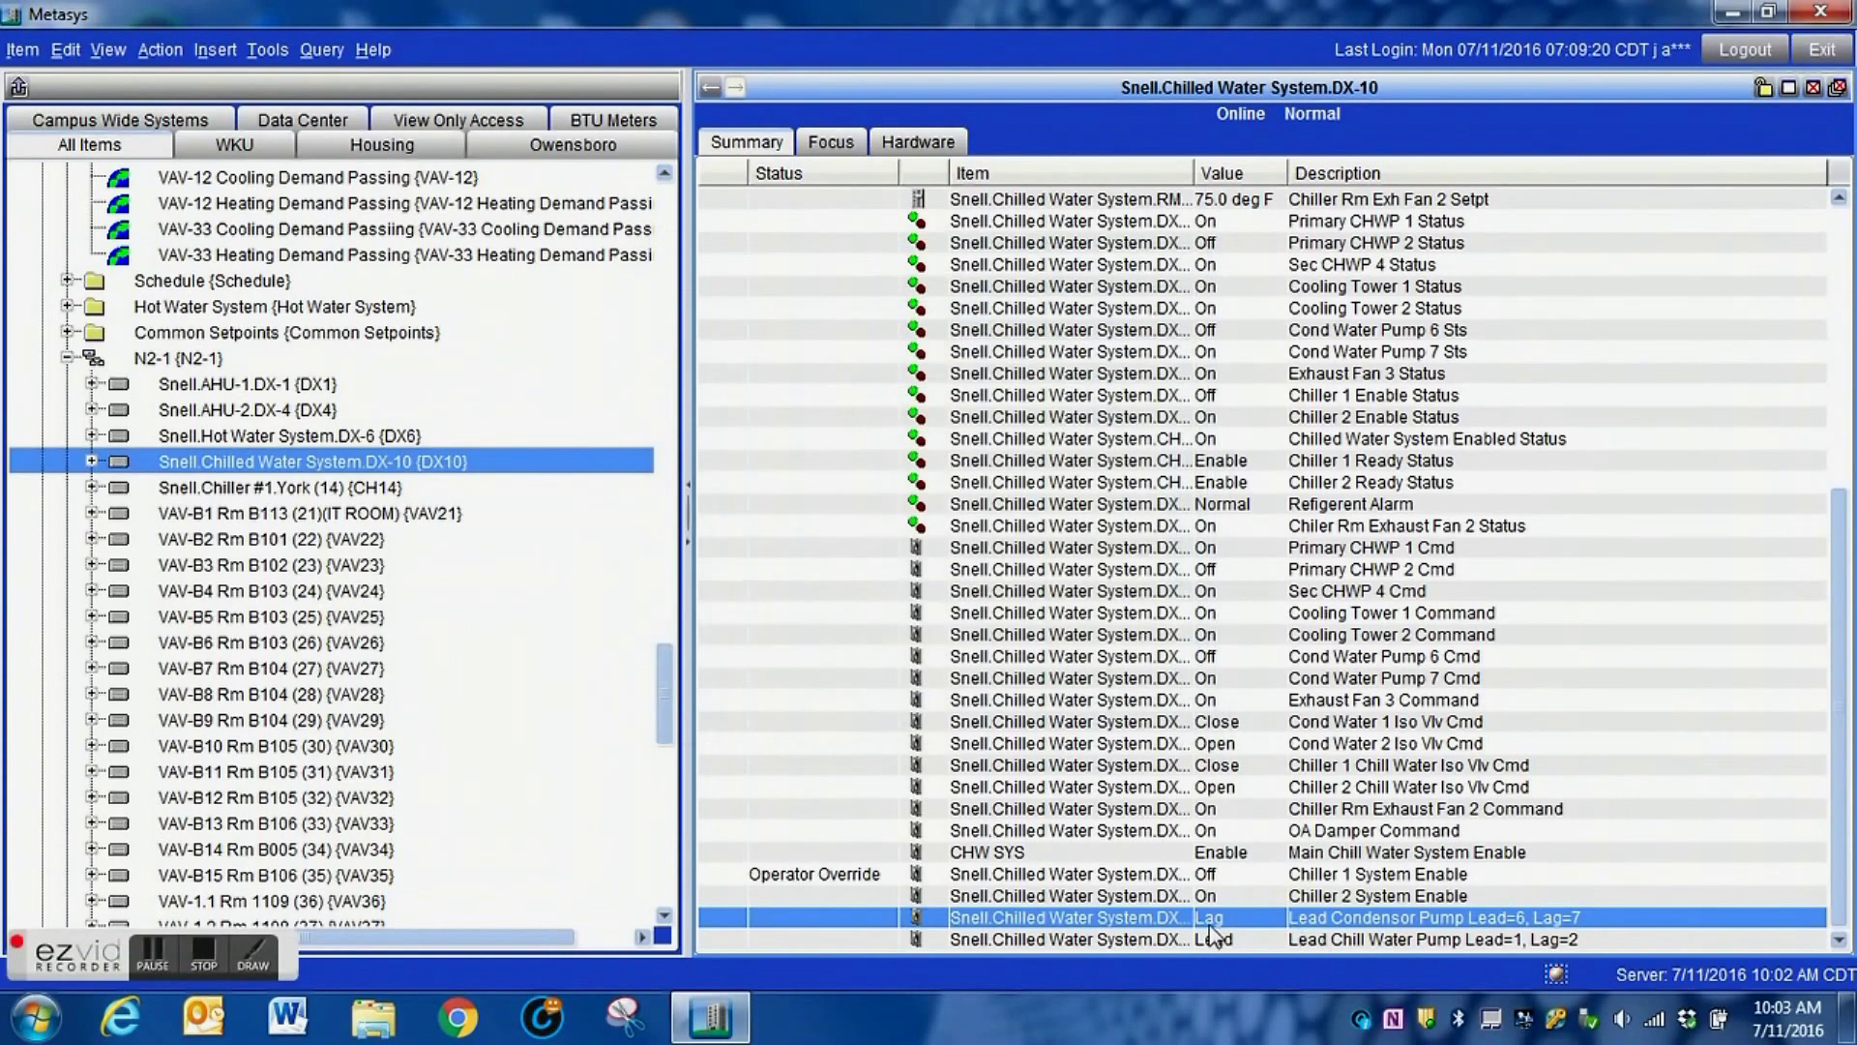
{"action": "left_click", "coordinate": [1271, 658]}
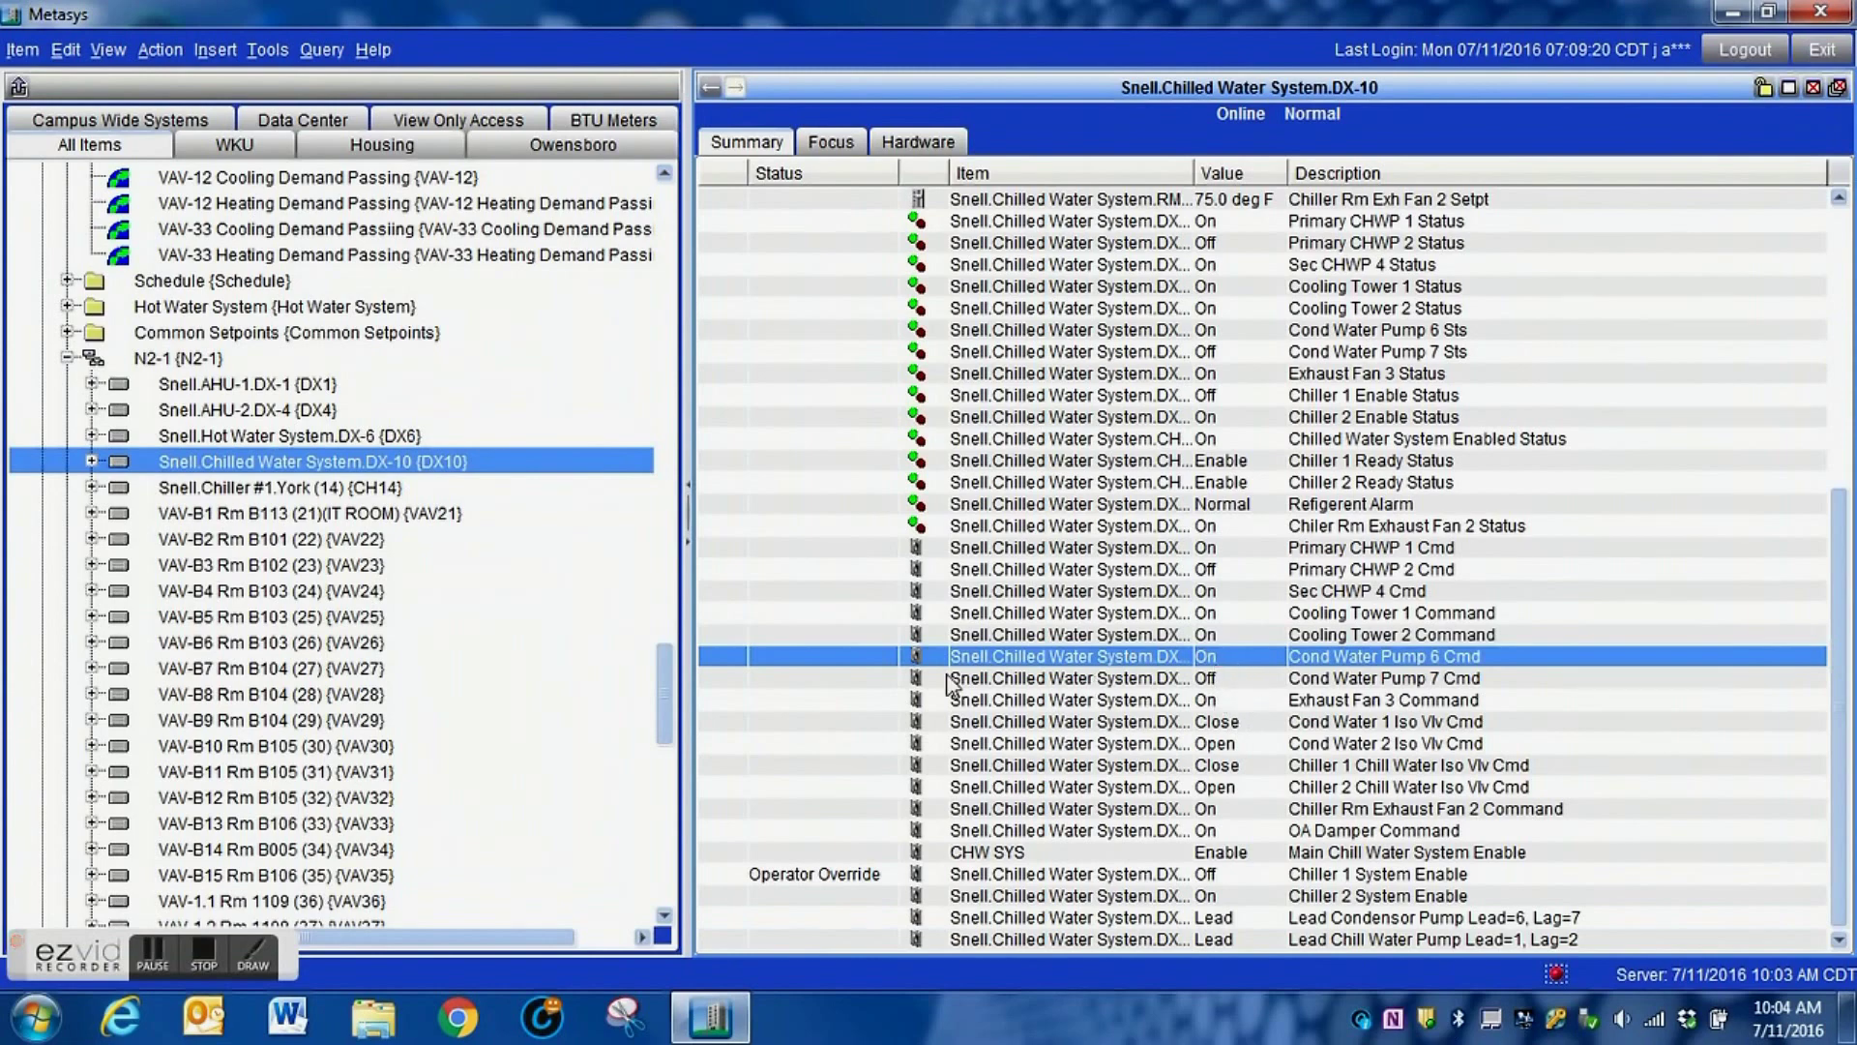
{"action": "scroll", "coordinate": [674, 660], "scroll_direction": "up", "scroll_amount": 1}
{"action": "left_click_drag", "start_coordinate": [674, 661], "coordinate": [695, 549]}
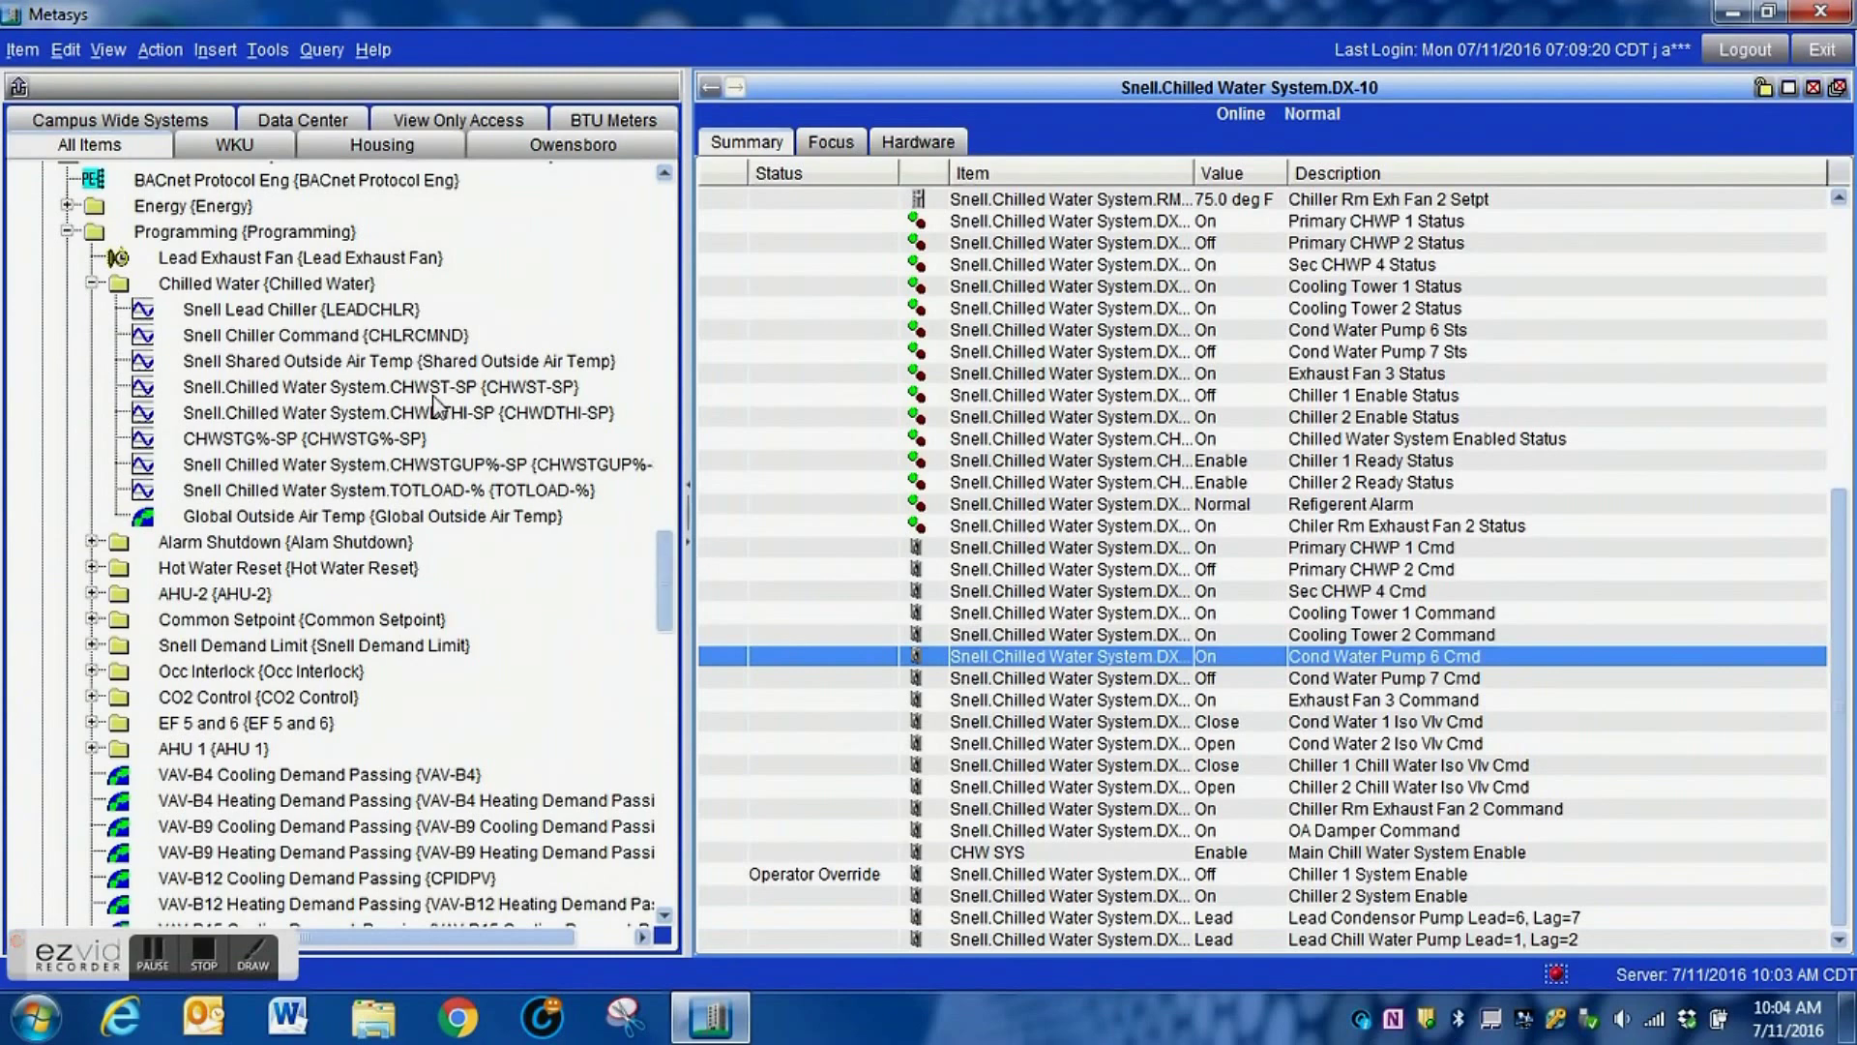
- Insert a new Schedule object located in the Chilled Water folder
{"action": "left_click", "coordinate": [273, 288]}
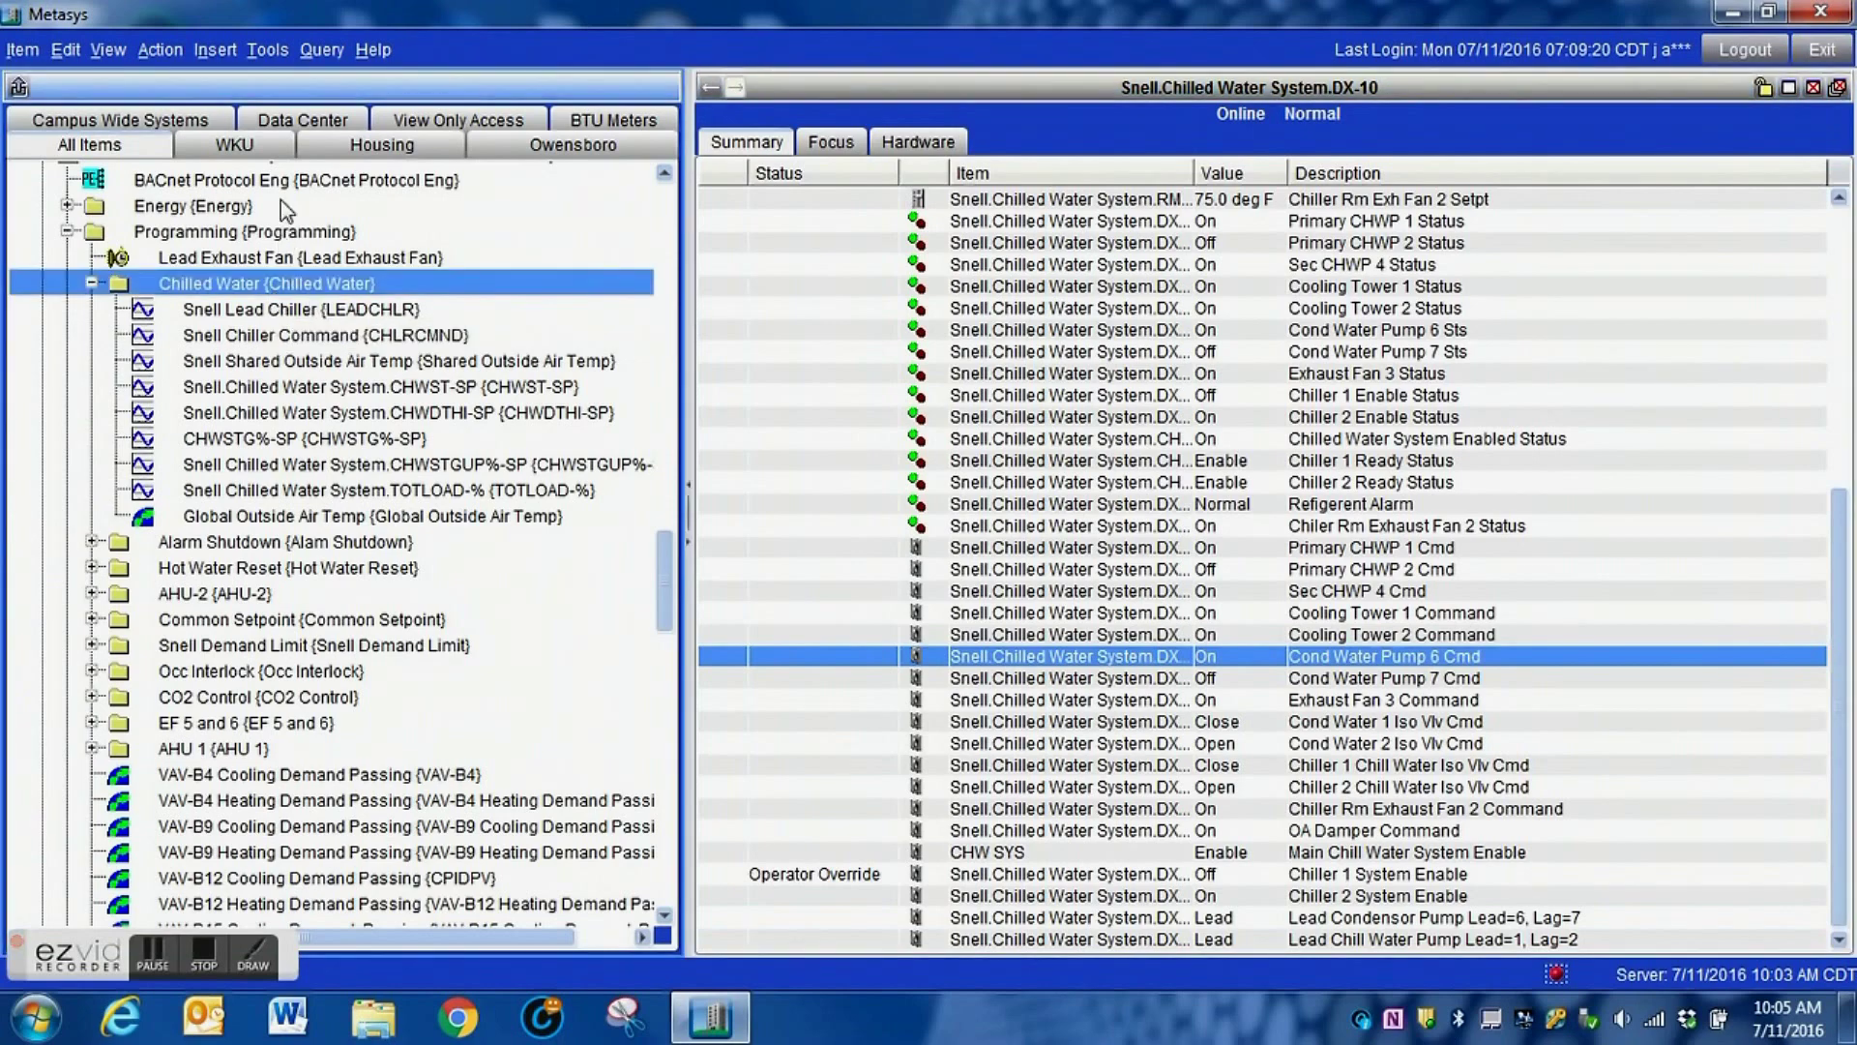
{"action": "left_click", "coordinate": [215, 50]}
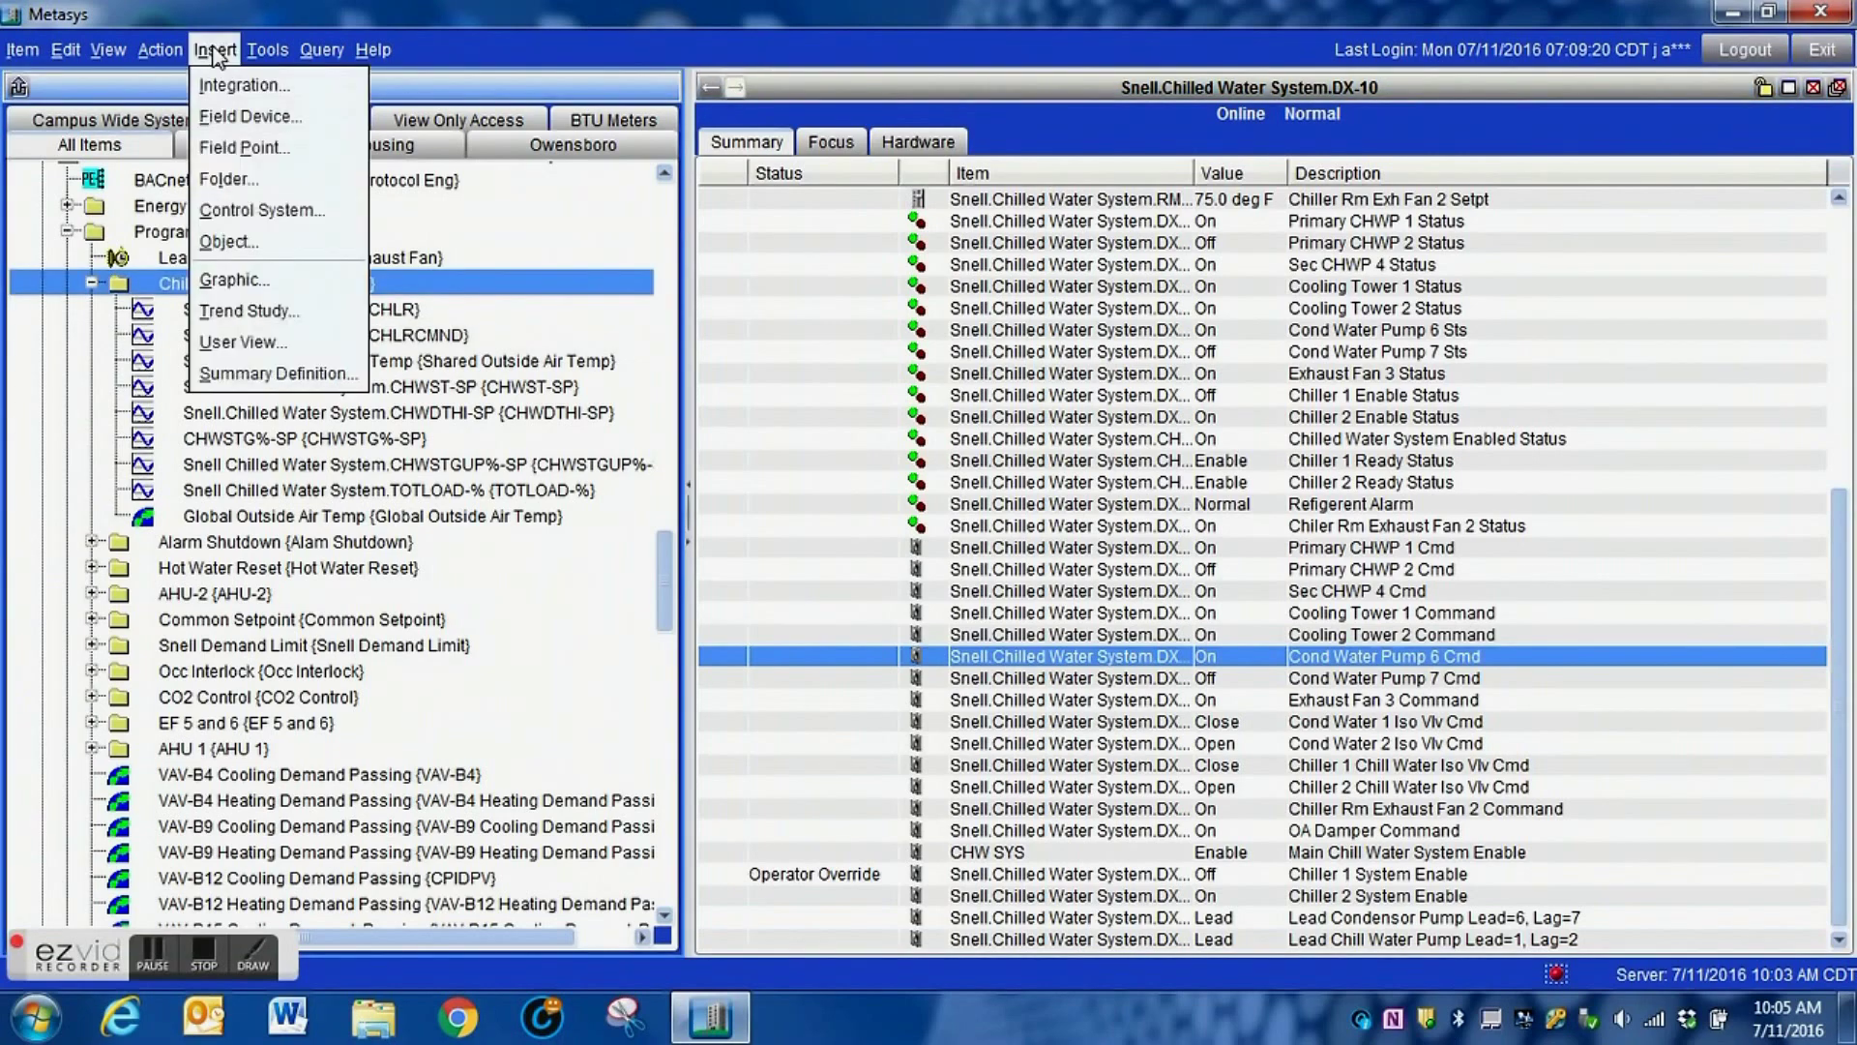
{"action": "left_click", "coordinate": [242, 236]}
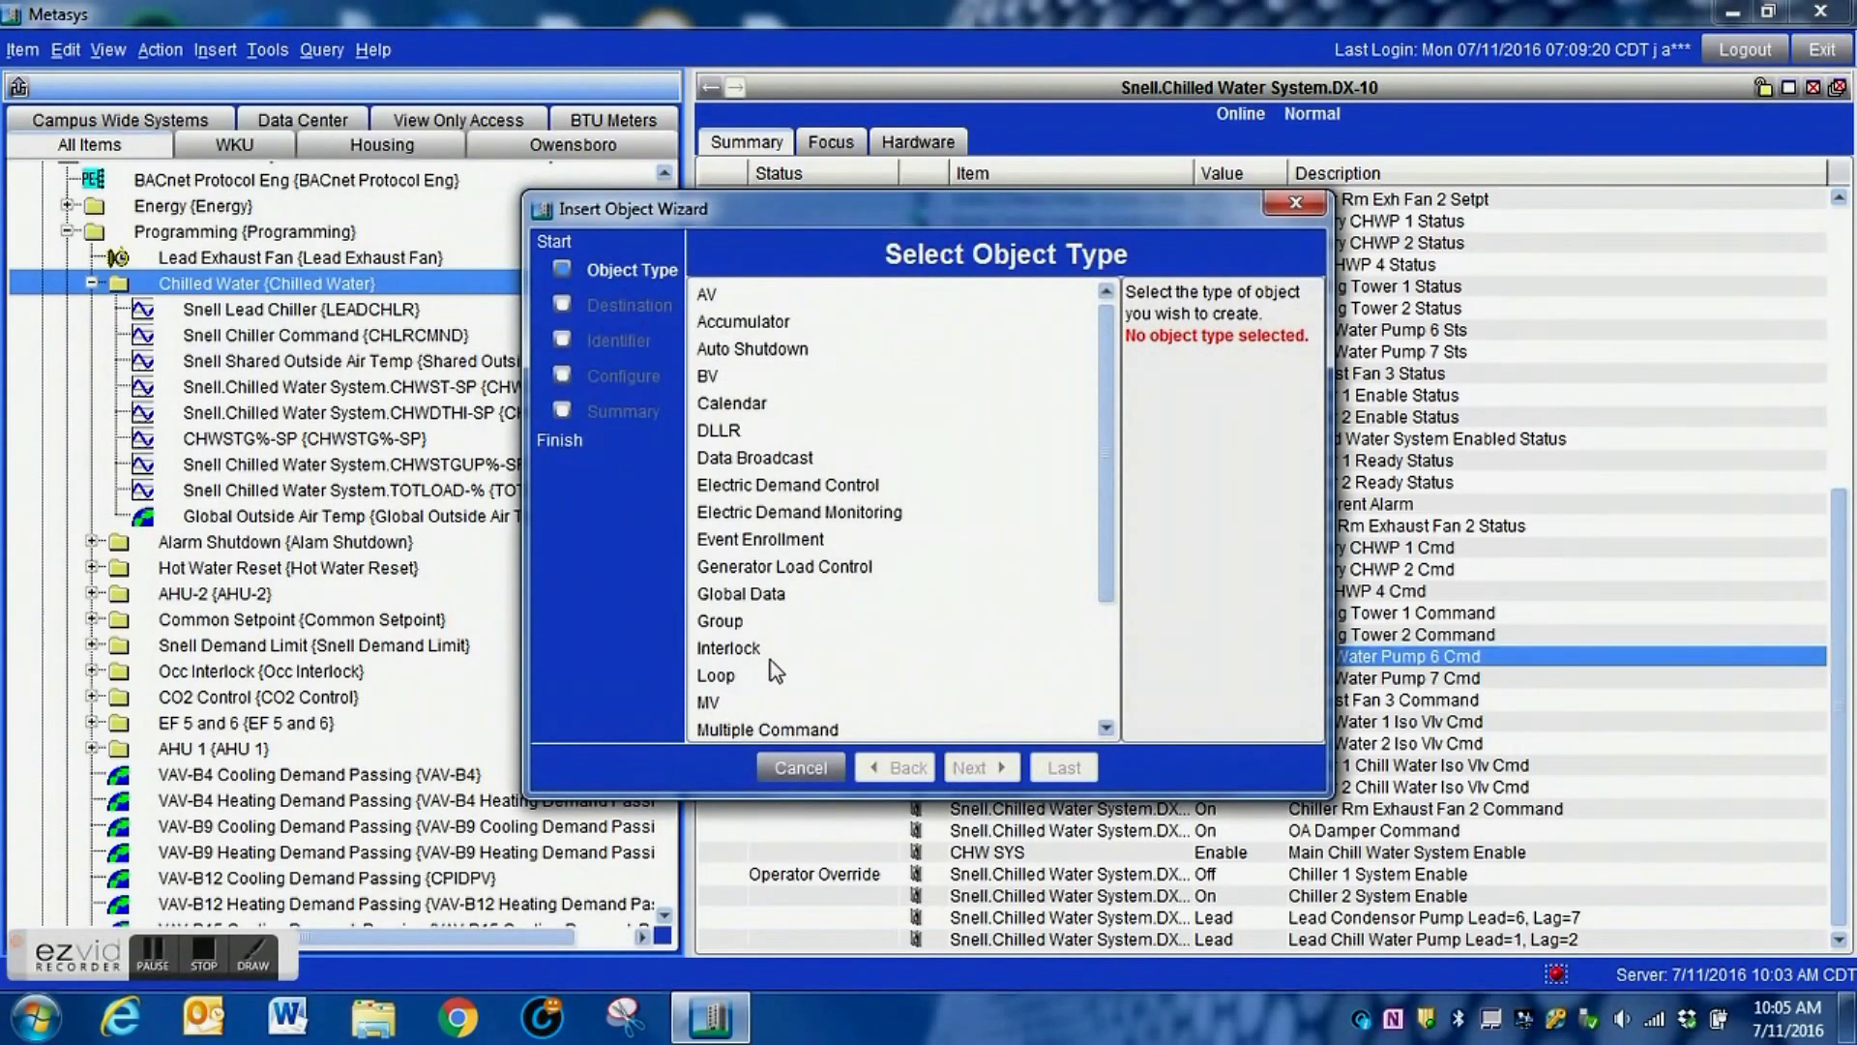
{"action": "left_click_drag", "start_coordinate": [1104, 563], "coordinate": [1112, 663]}
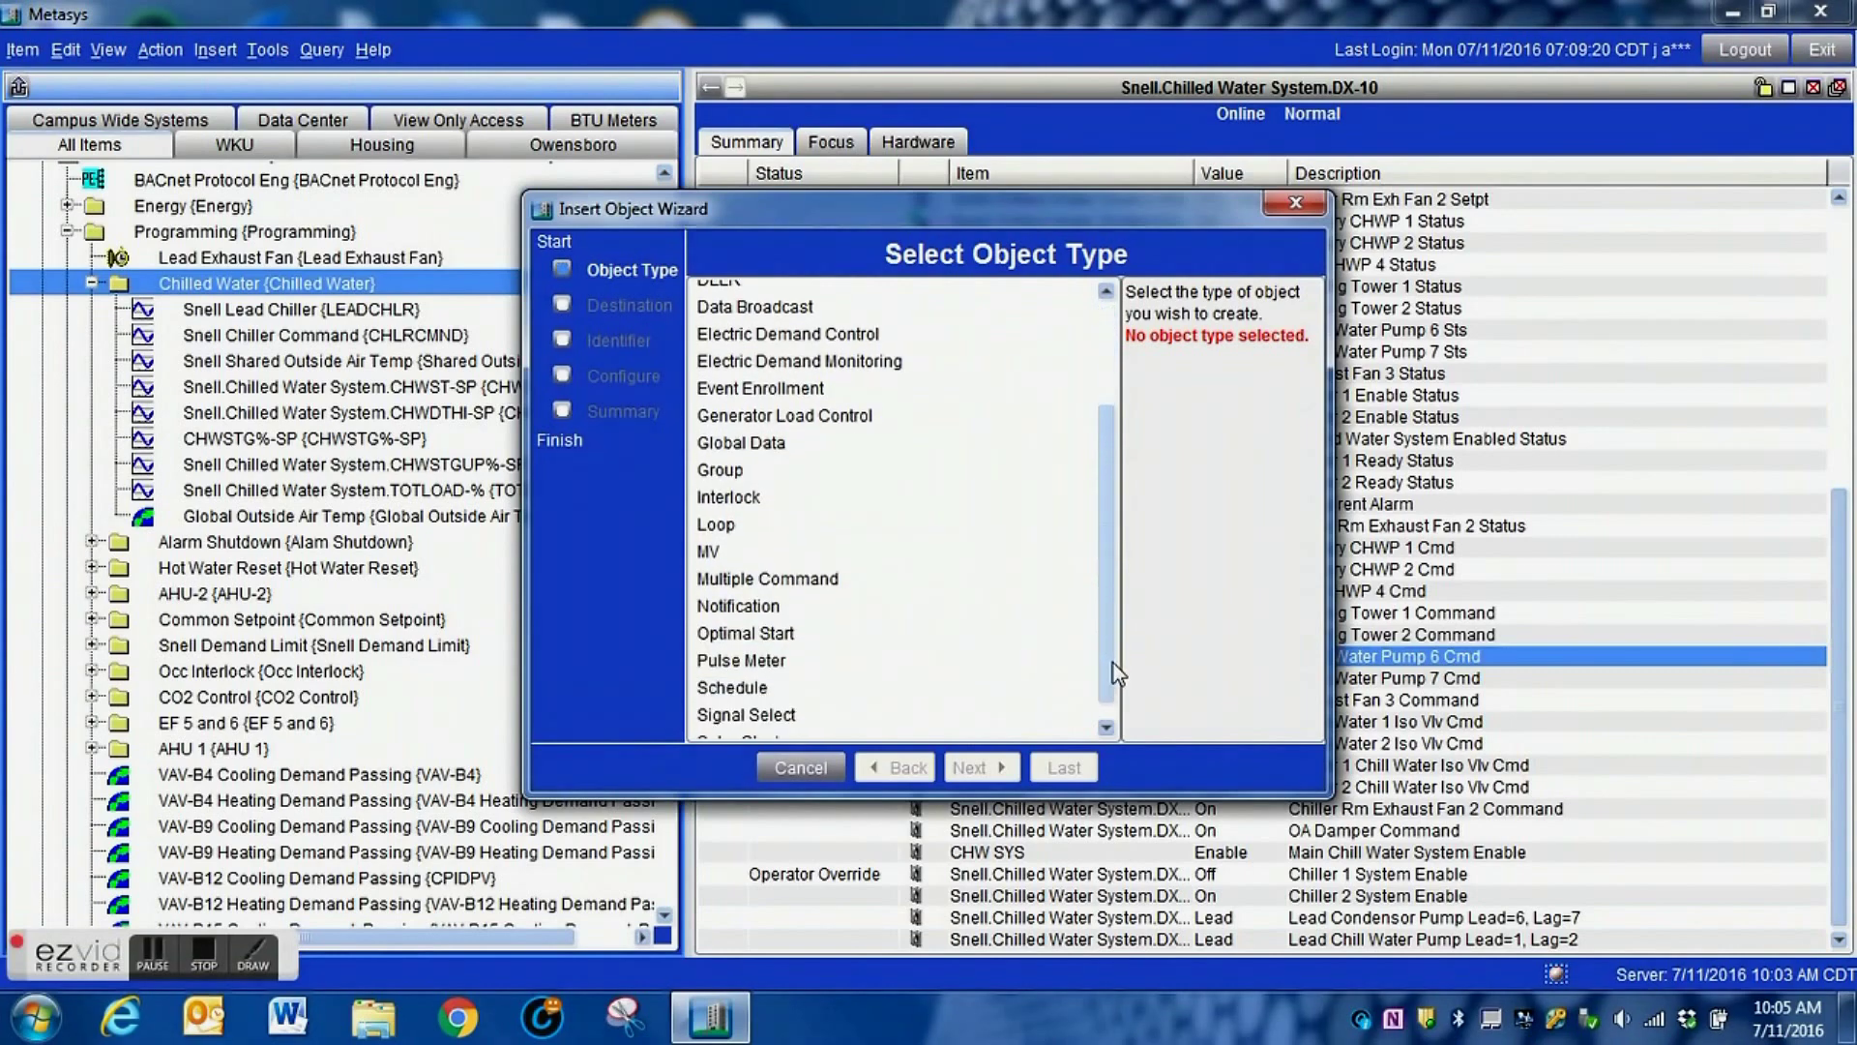
{"action": "left_click", "coordinate": [765, 682]}
{"action": "left_click", "coordinate": [977, 767]}
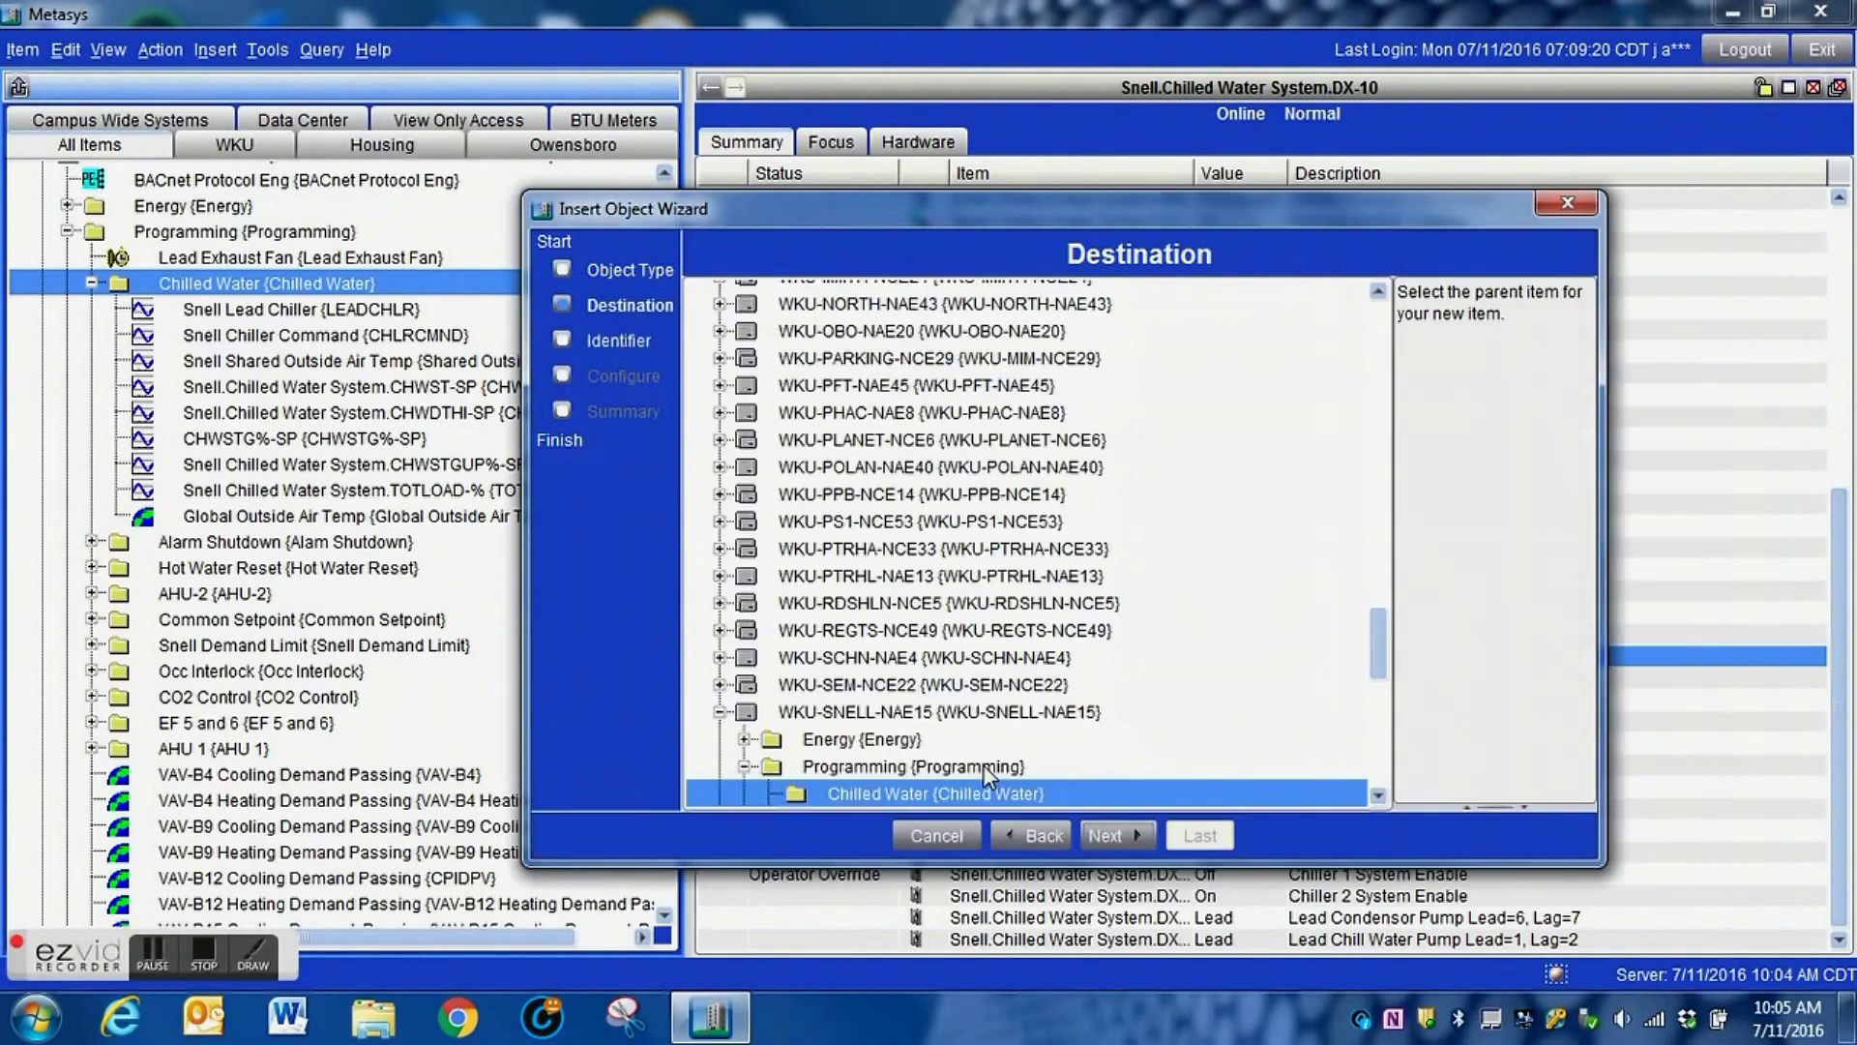
{"action": "left_click", "coordinate": [1126, 837]}
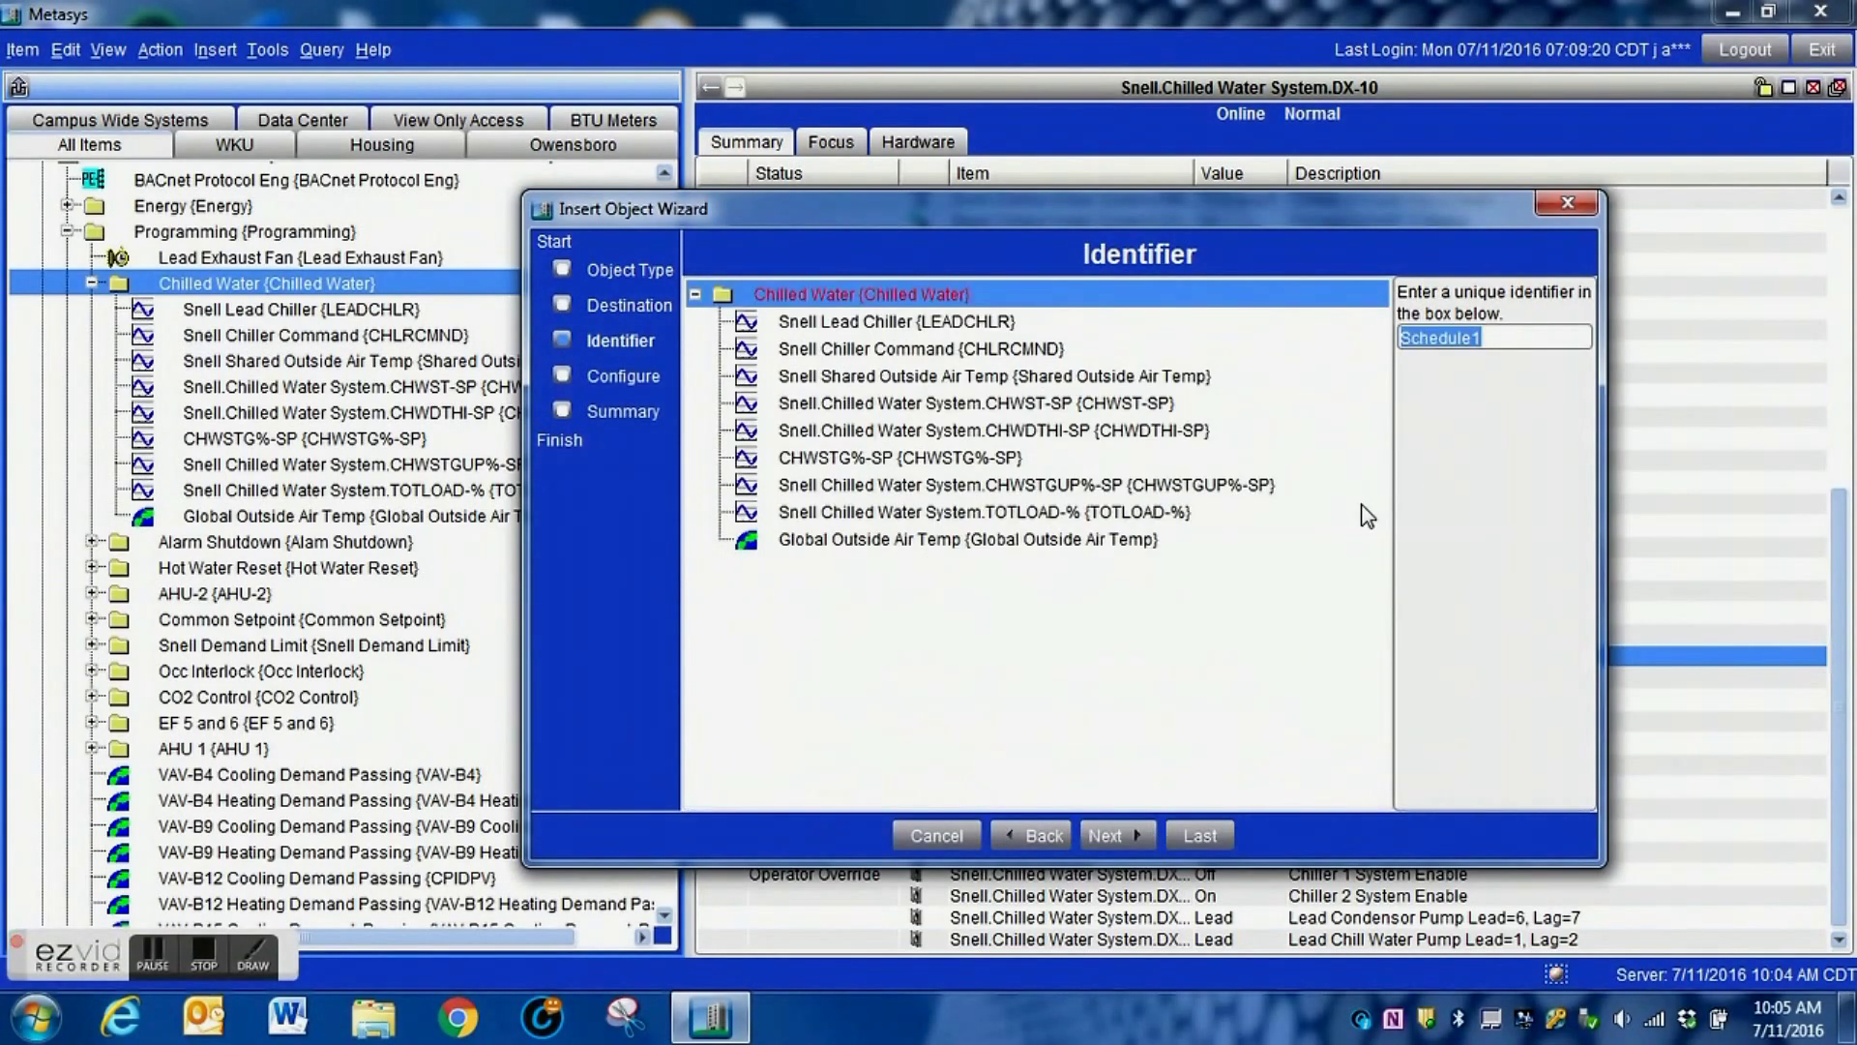
- Name the schedule 'Condenser Equal Run Time' and finish the wizard without extensions
{"action": "type", "text": "Condenser R"}
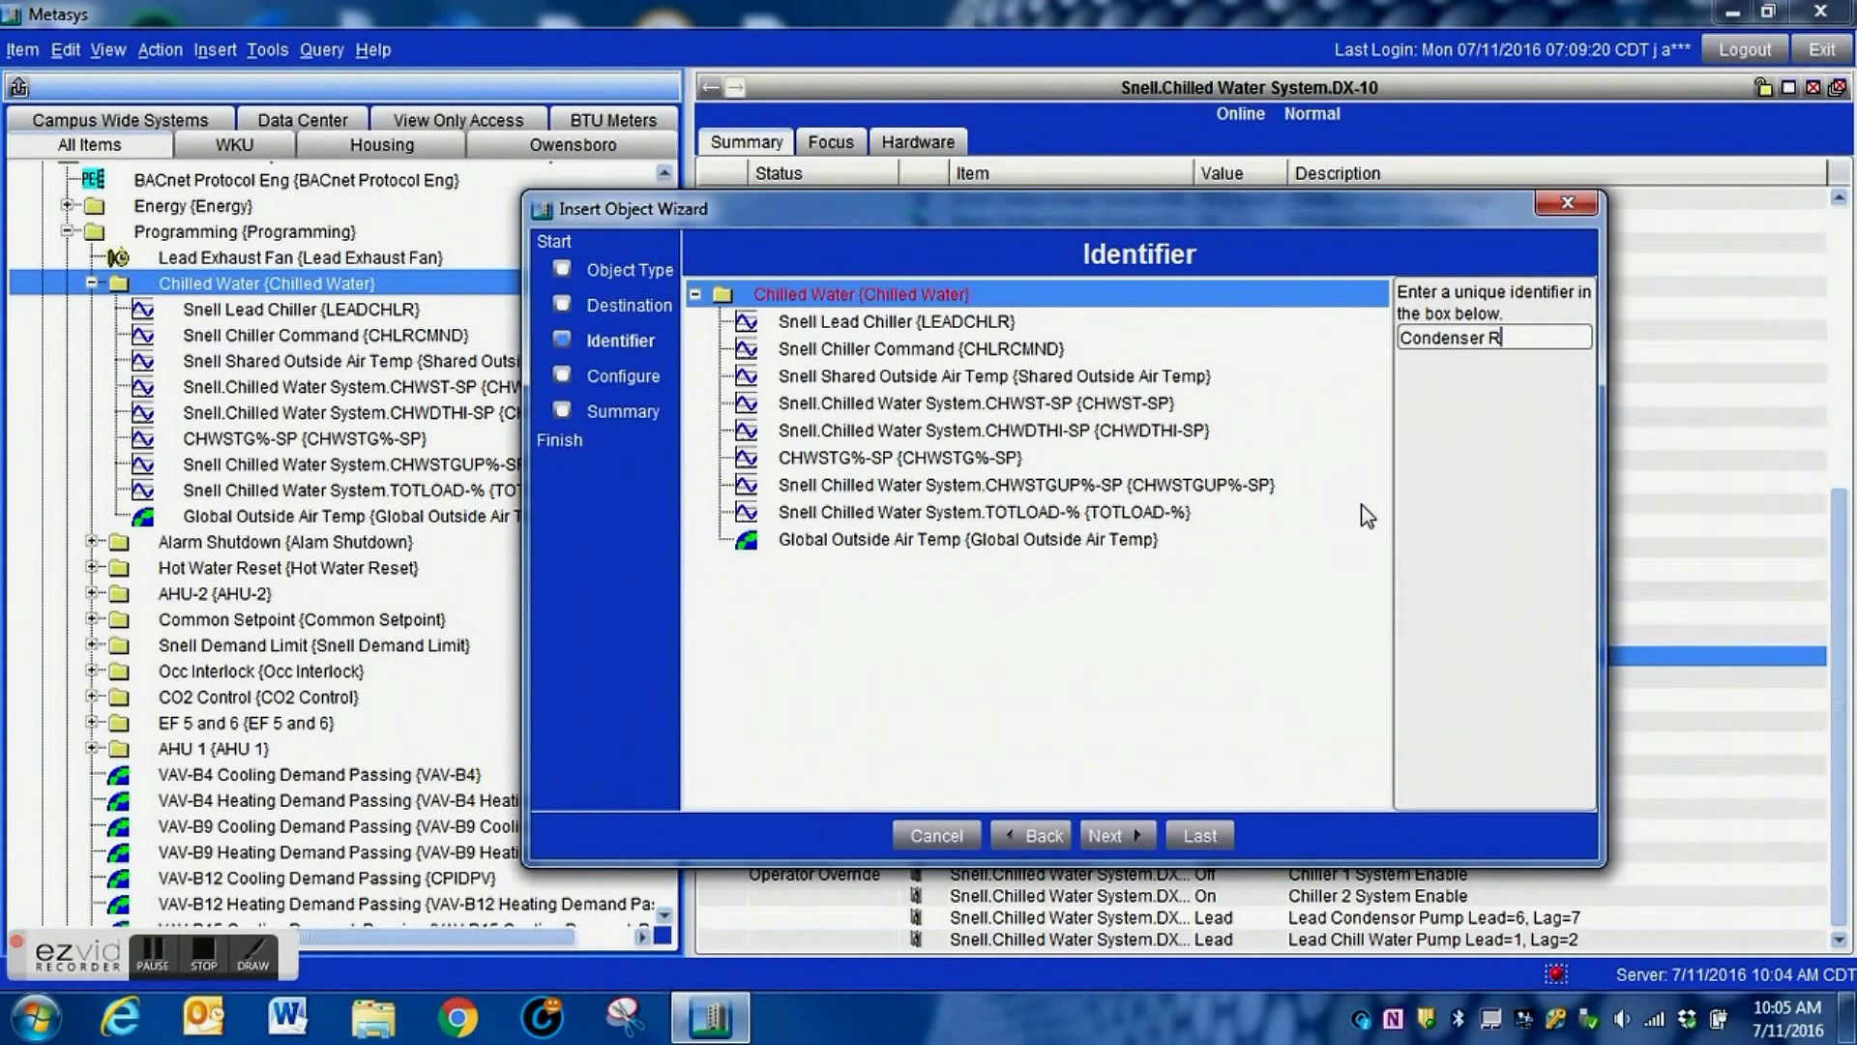
{"action": "type", "text": " Equal Run Time"}
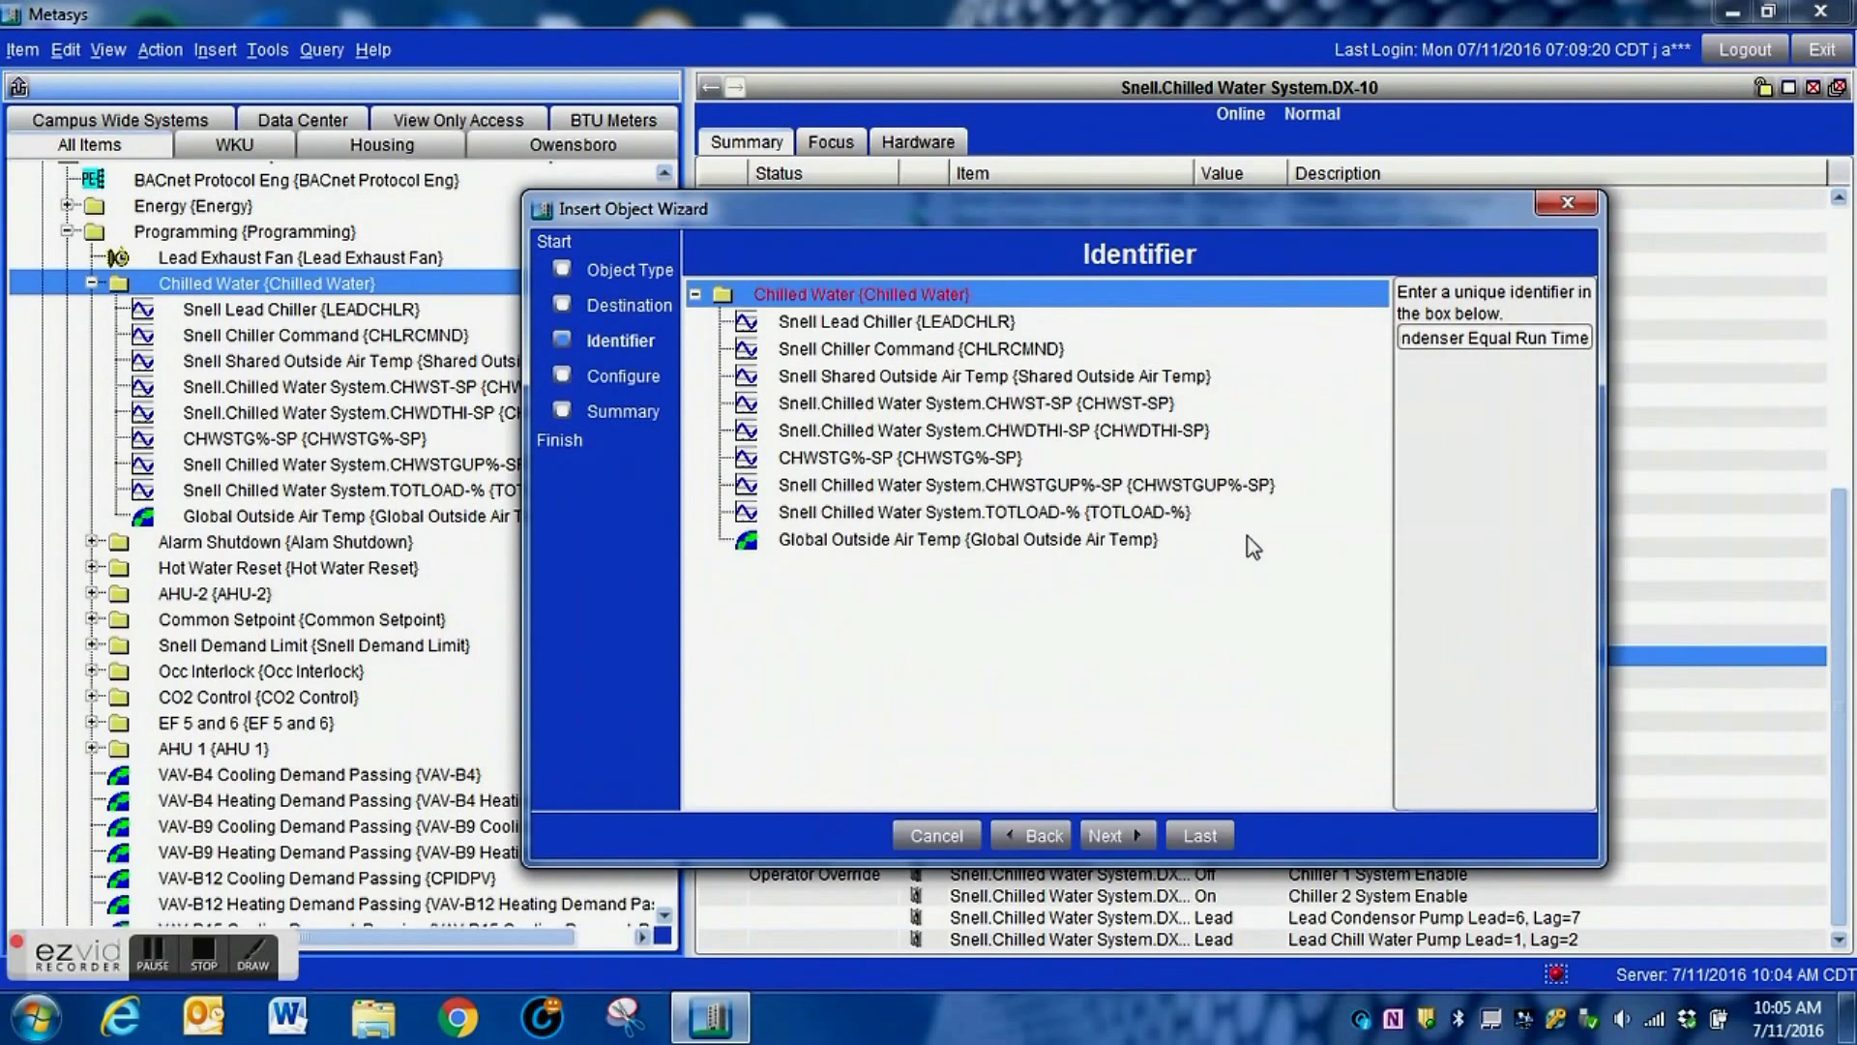
{"action": "left_click", "coordinate": [1112, 834]}
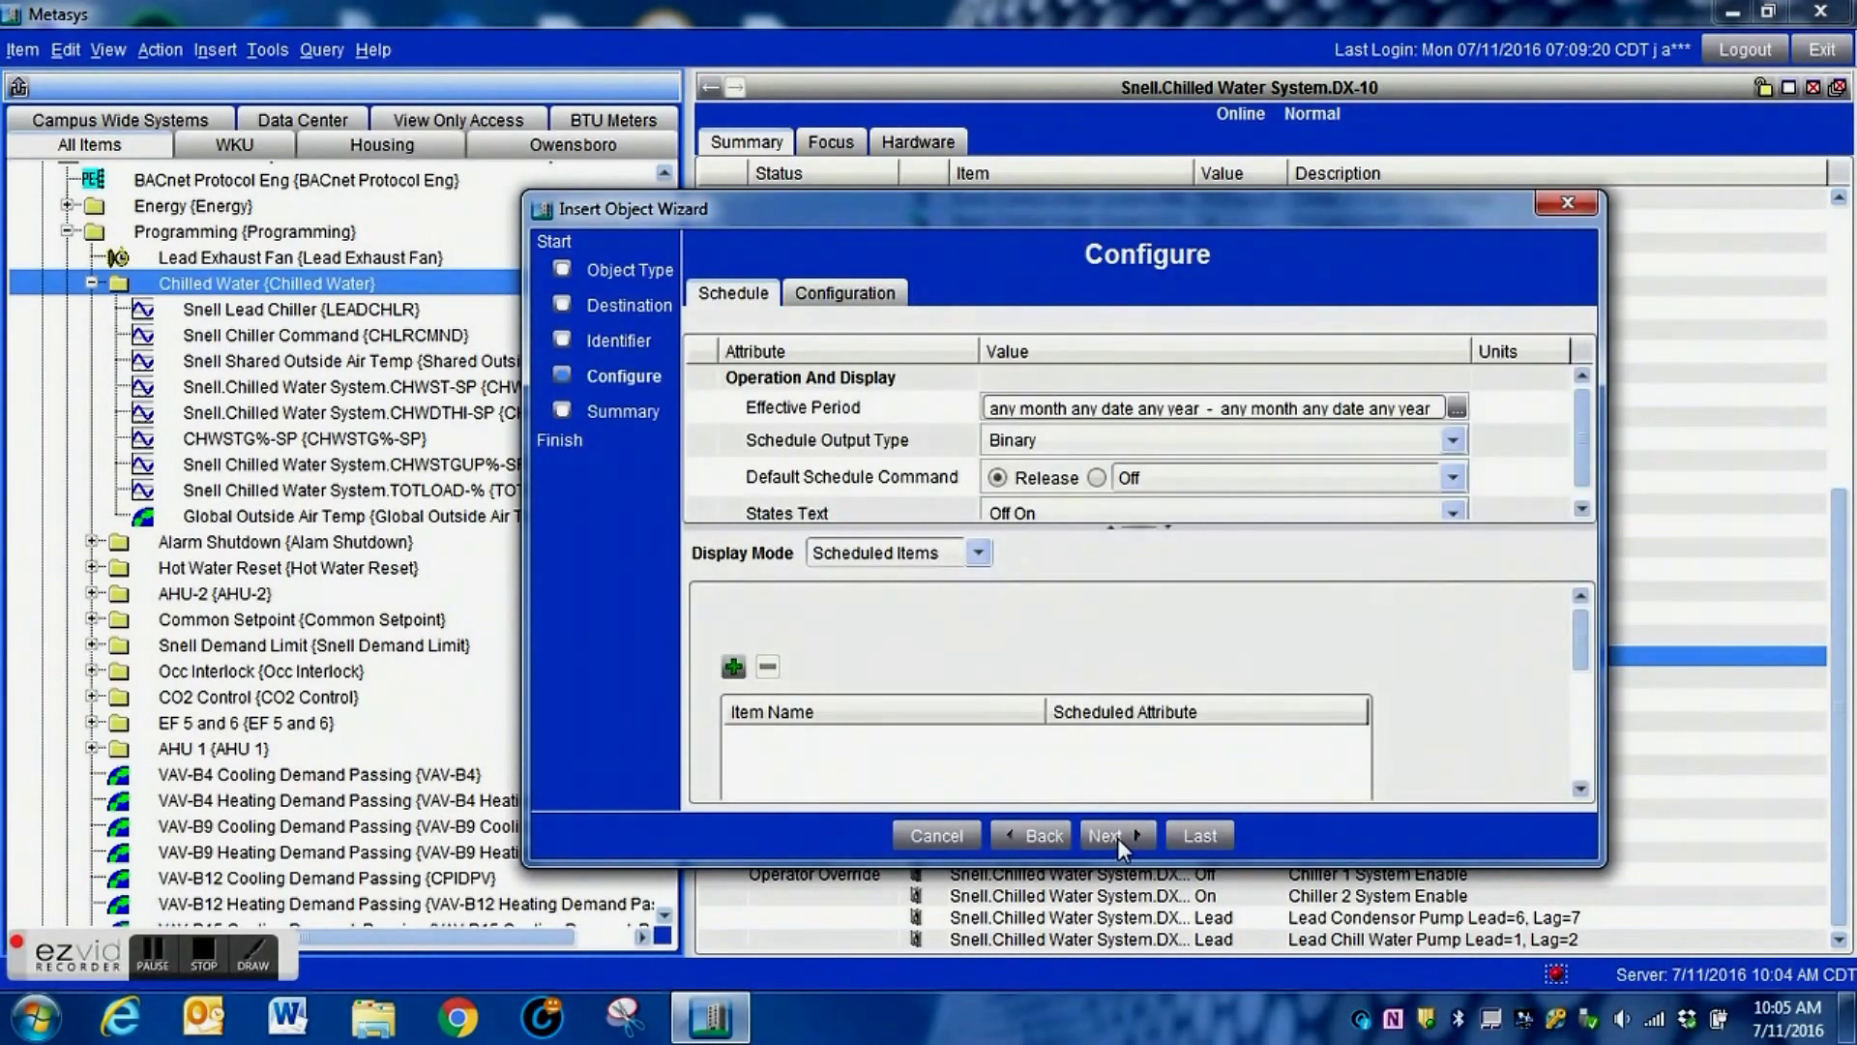
{"action": "left_click", "coordinate": [1124, 834]}
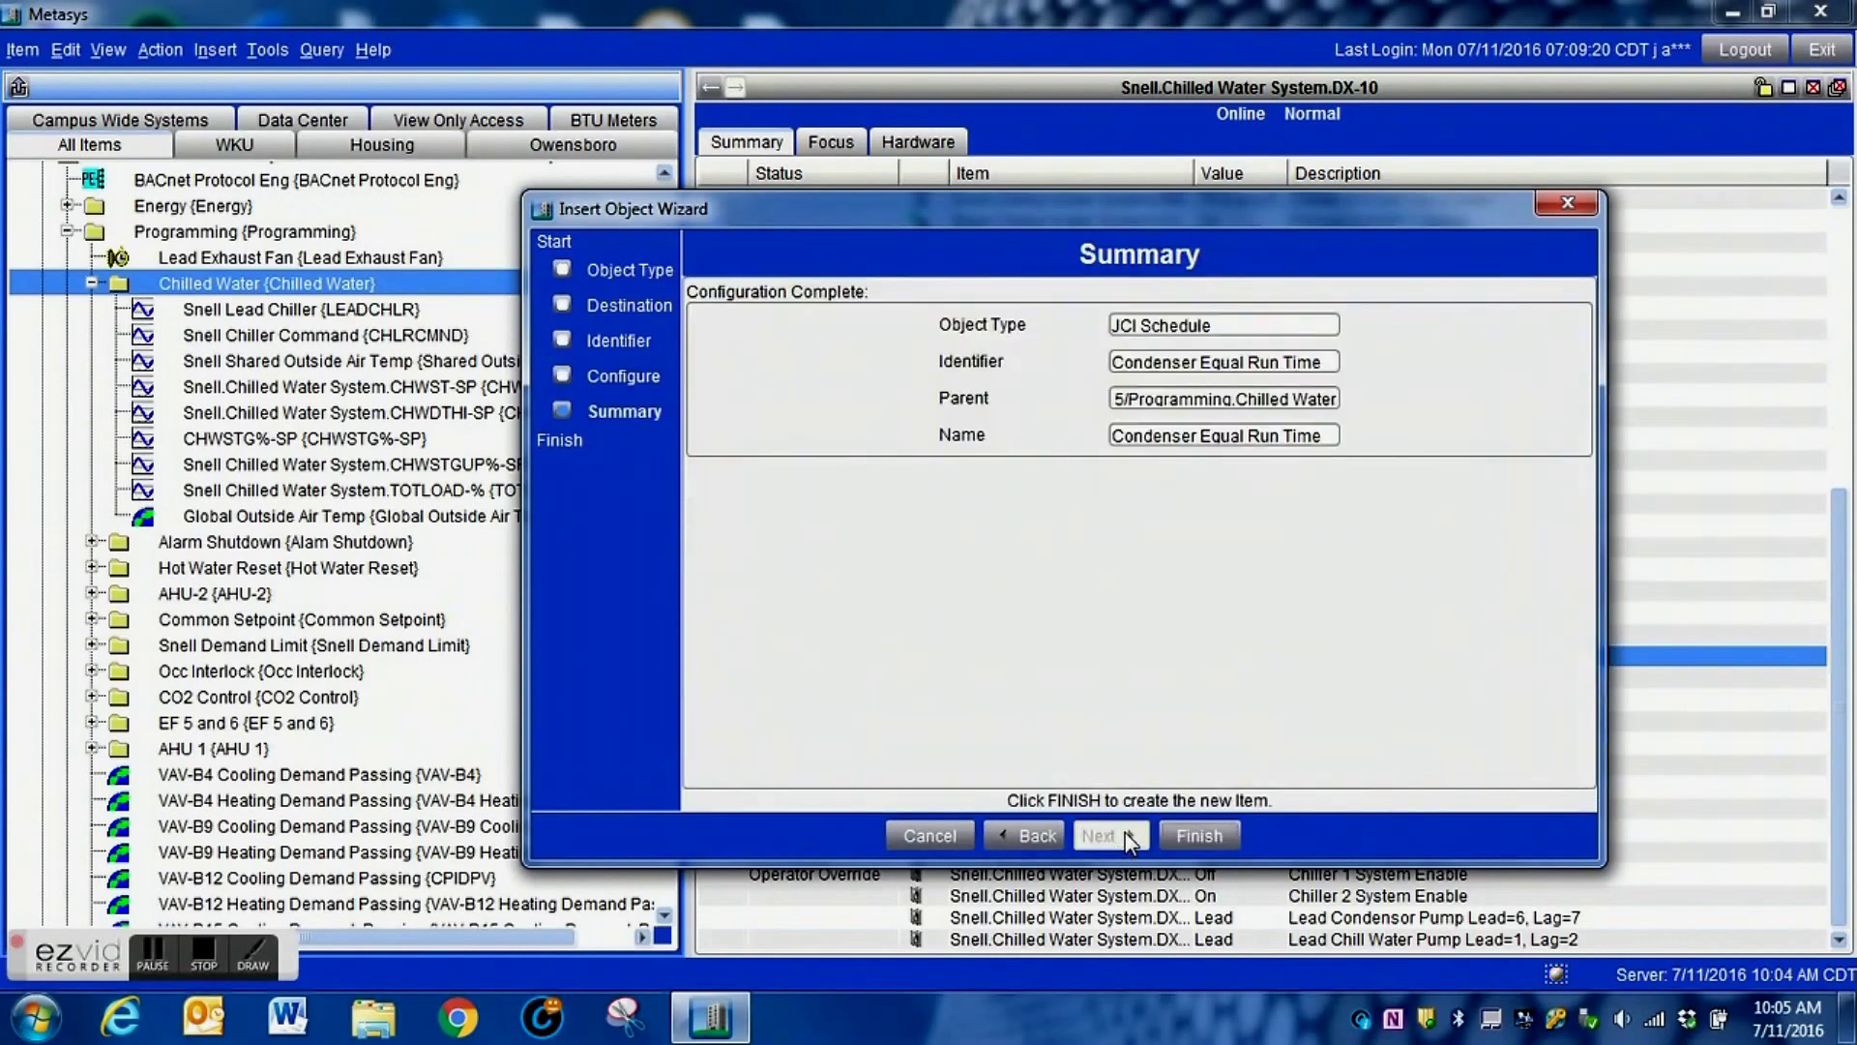
{"action": "left_click", "coordinate": [1199, 834]}
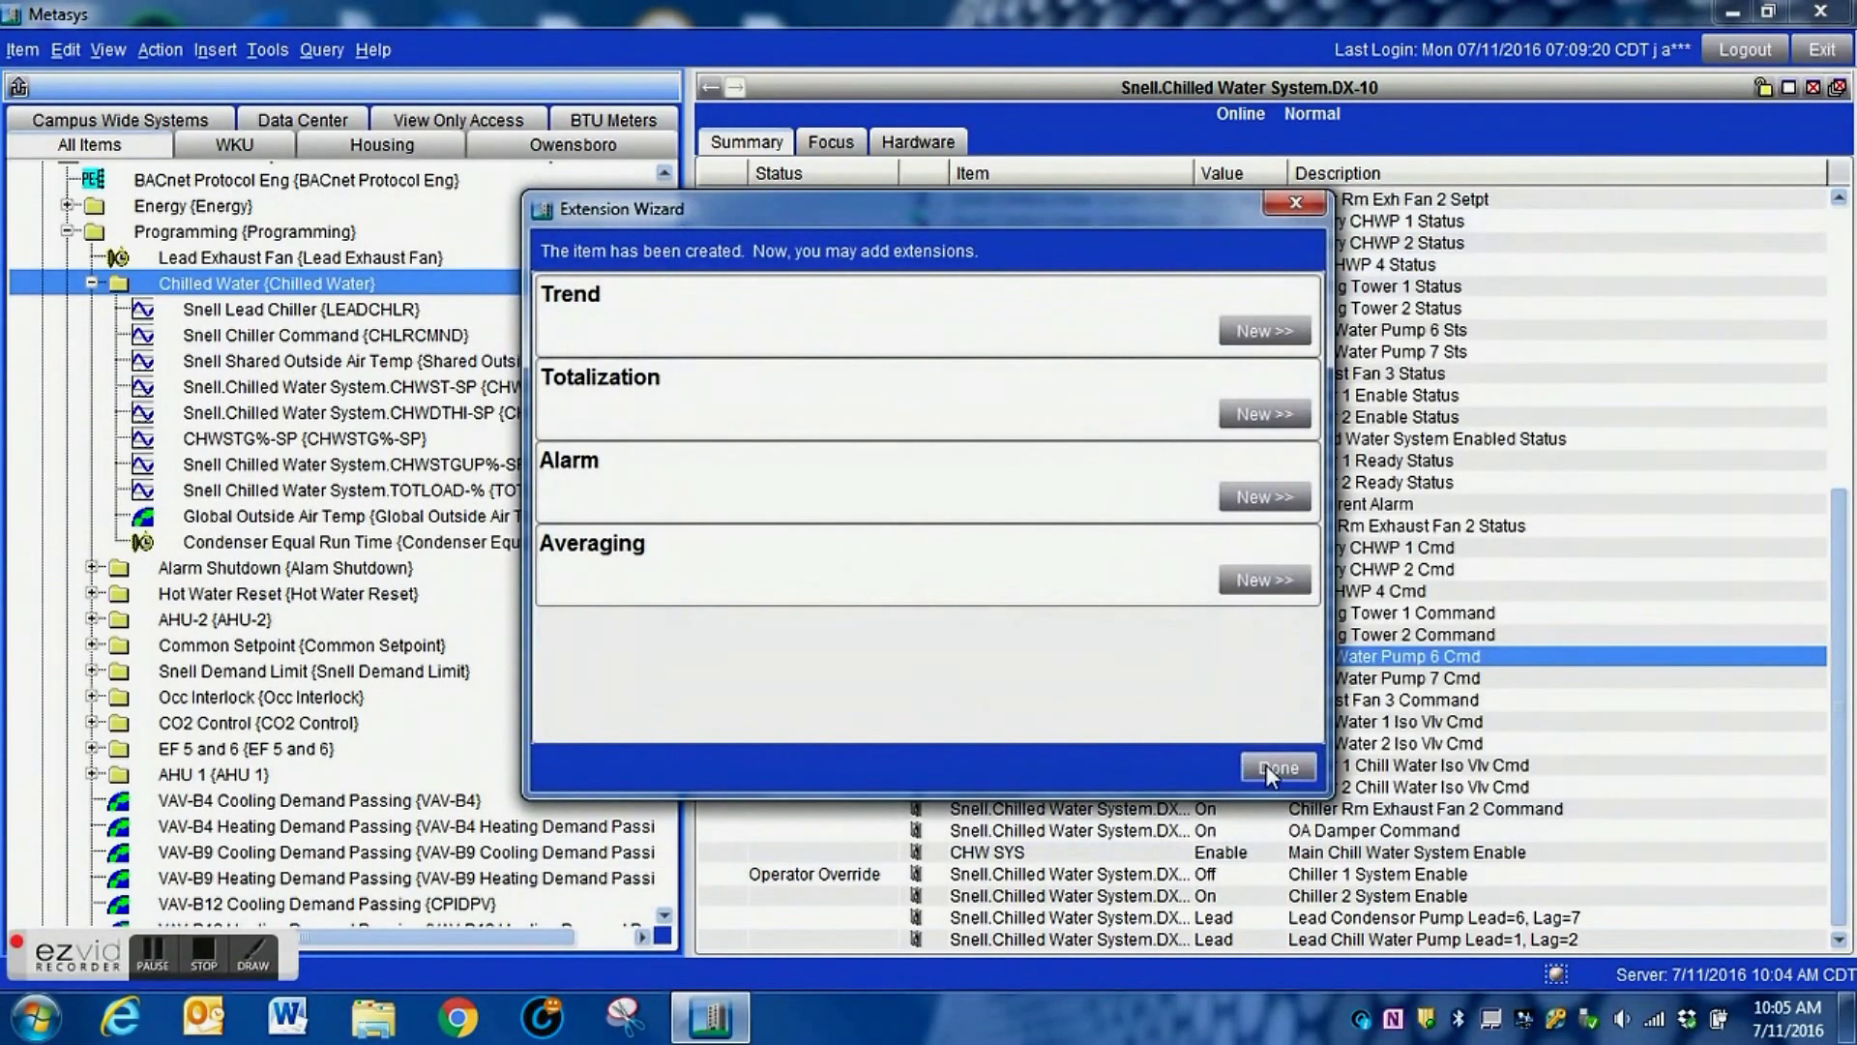
{"action": "left_click", "coordinate": [1270, 770]}
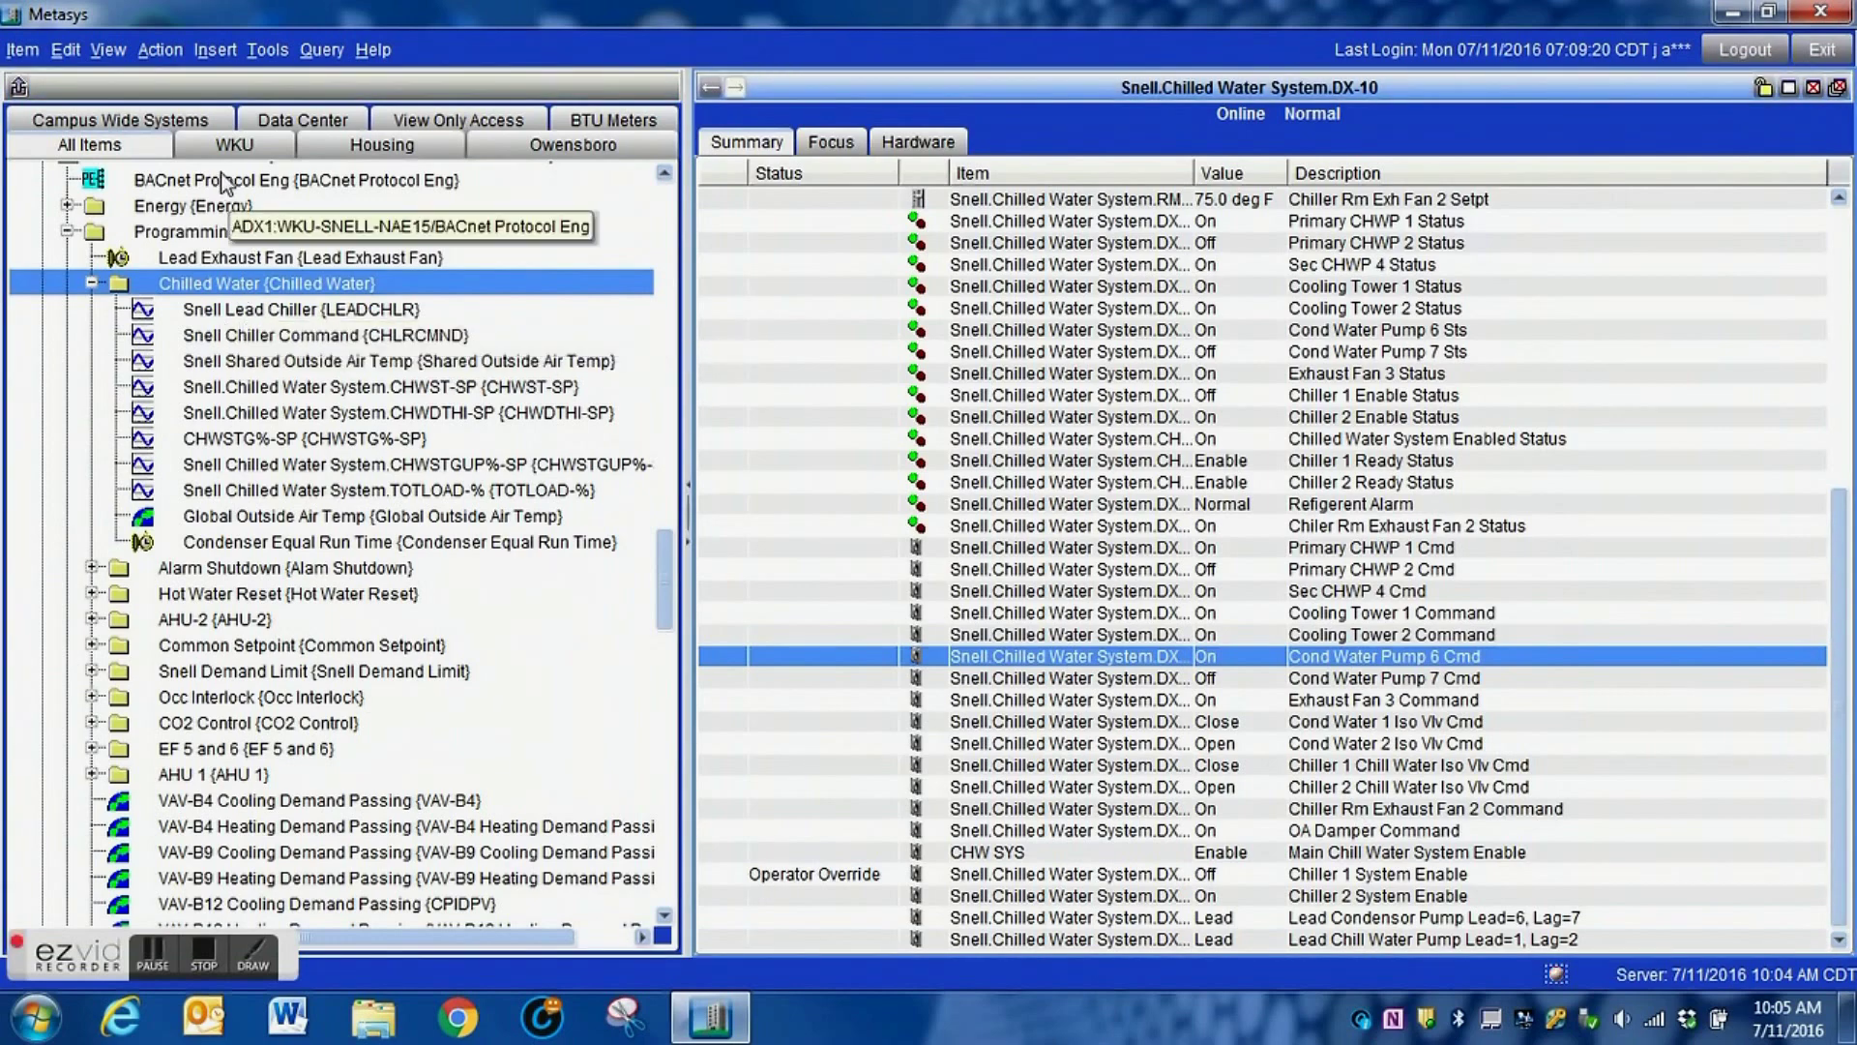
{"action": "left_click", "coordinate": [217, 54]}
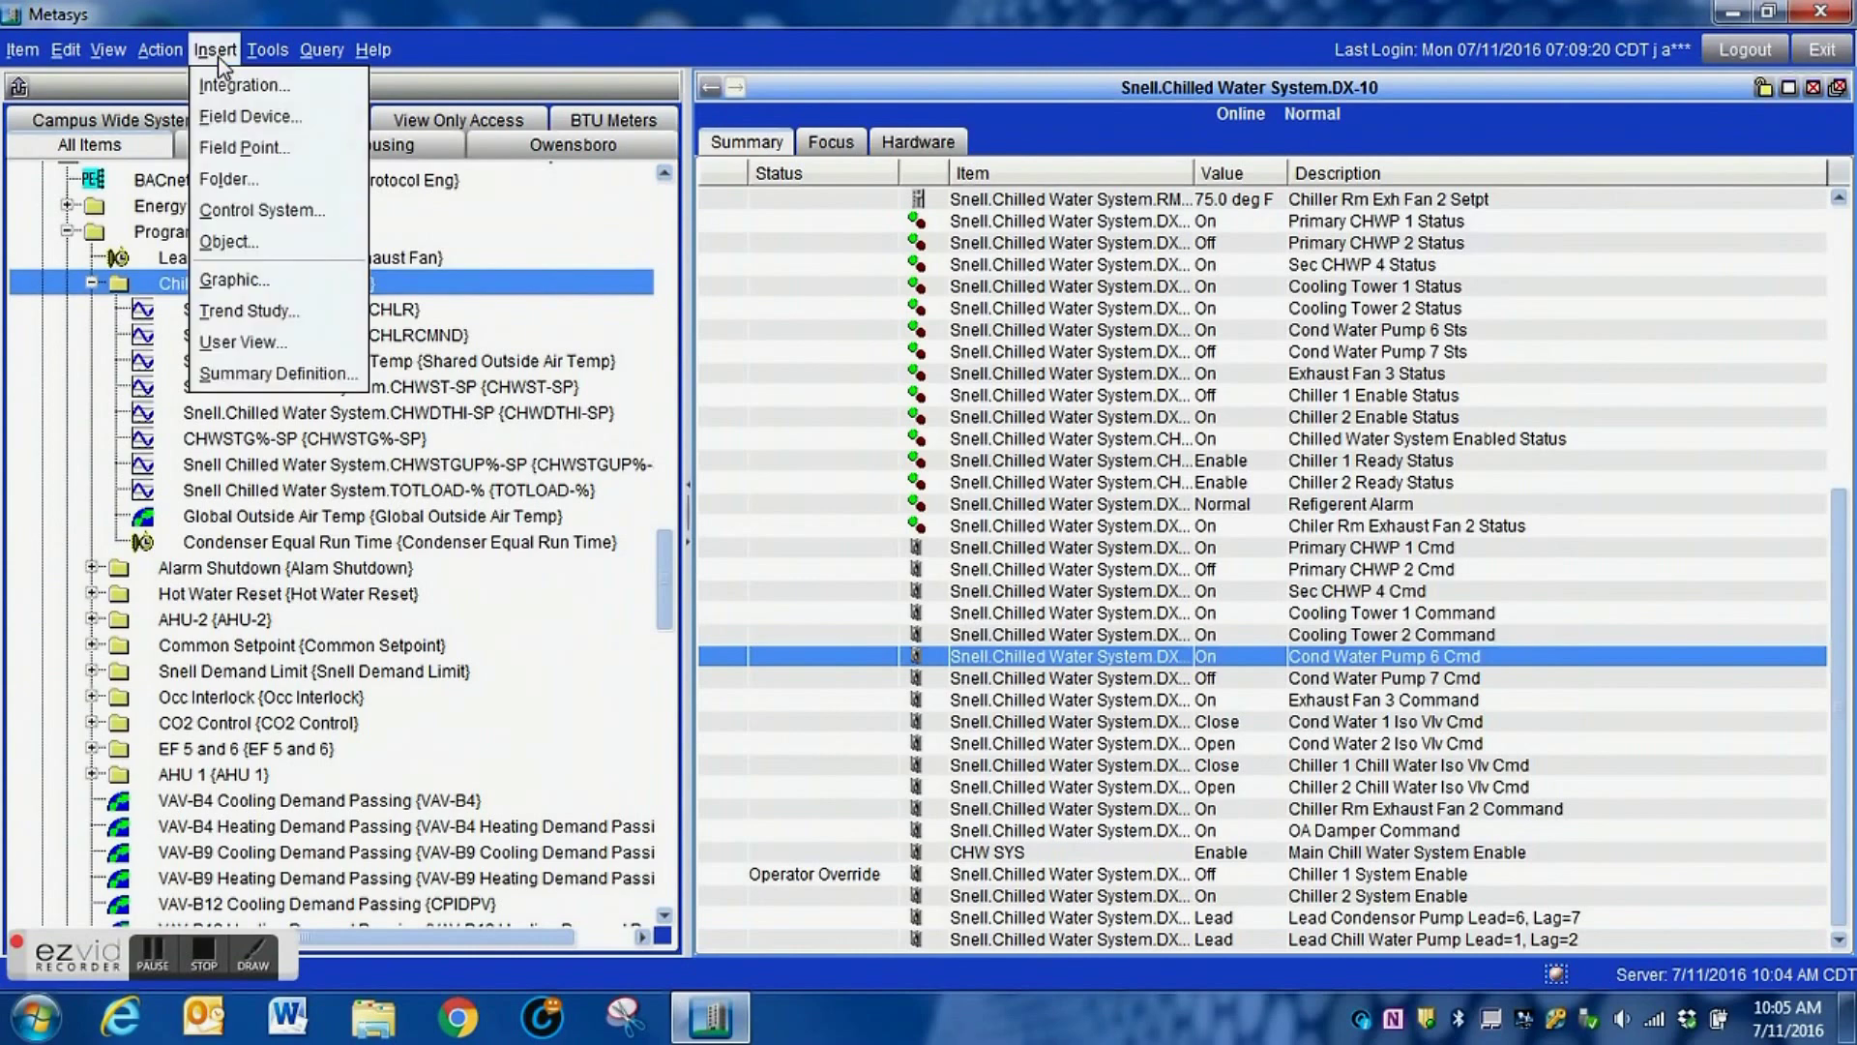
- Start another new Schedule object in the Chilled Water folder
{"action": "left_click", "coordinate": [232, 242]}
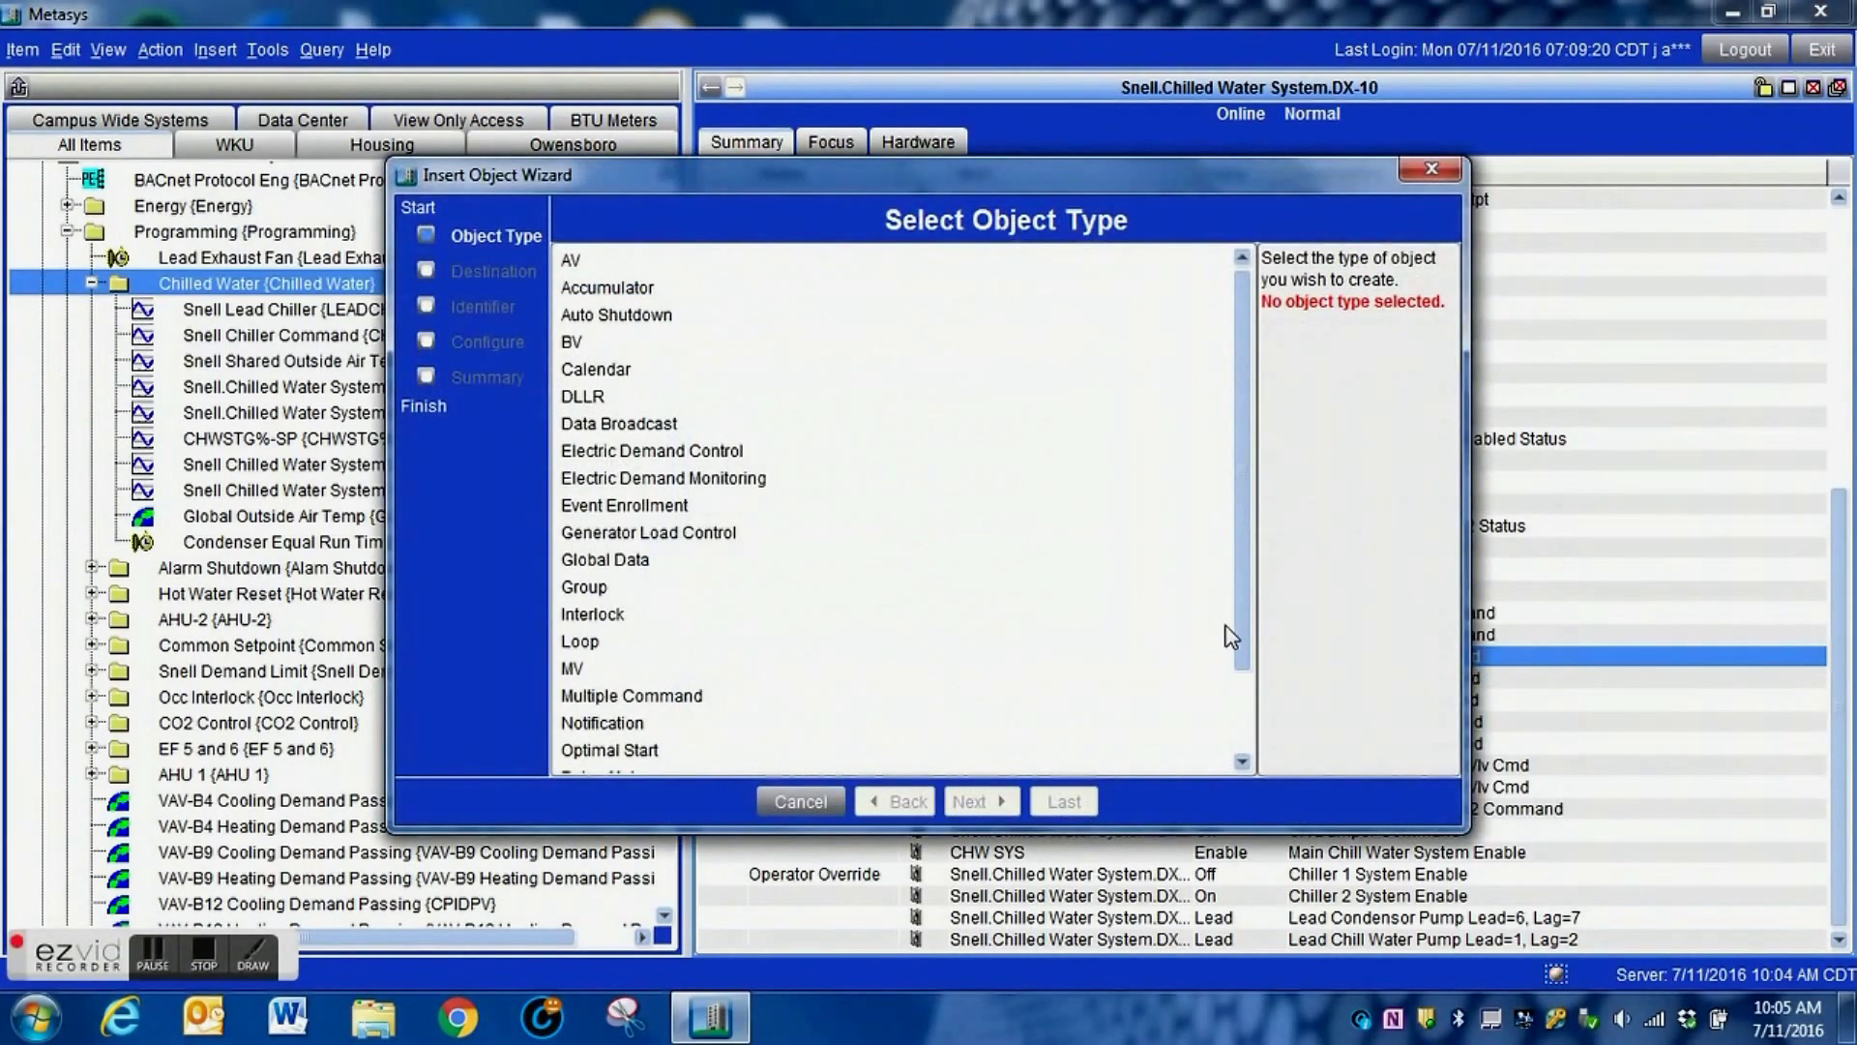
{"action": "left_click_drag", "start_coordinate": [1243, 638], "coordinate": [1246, 718]}
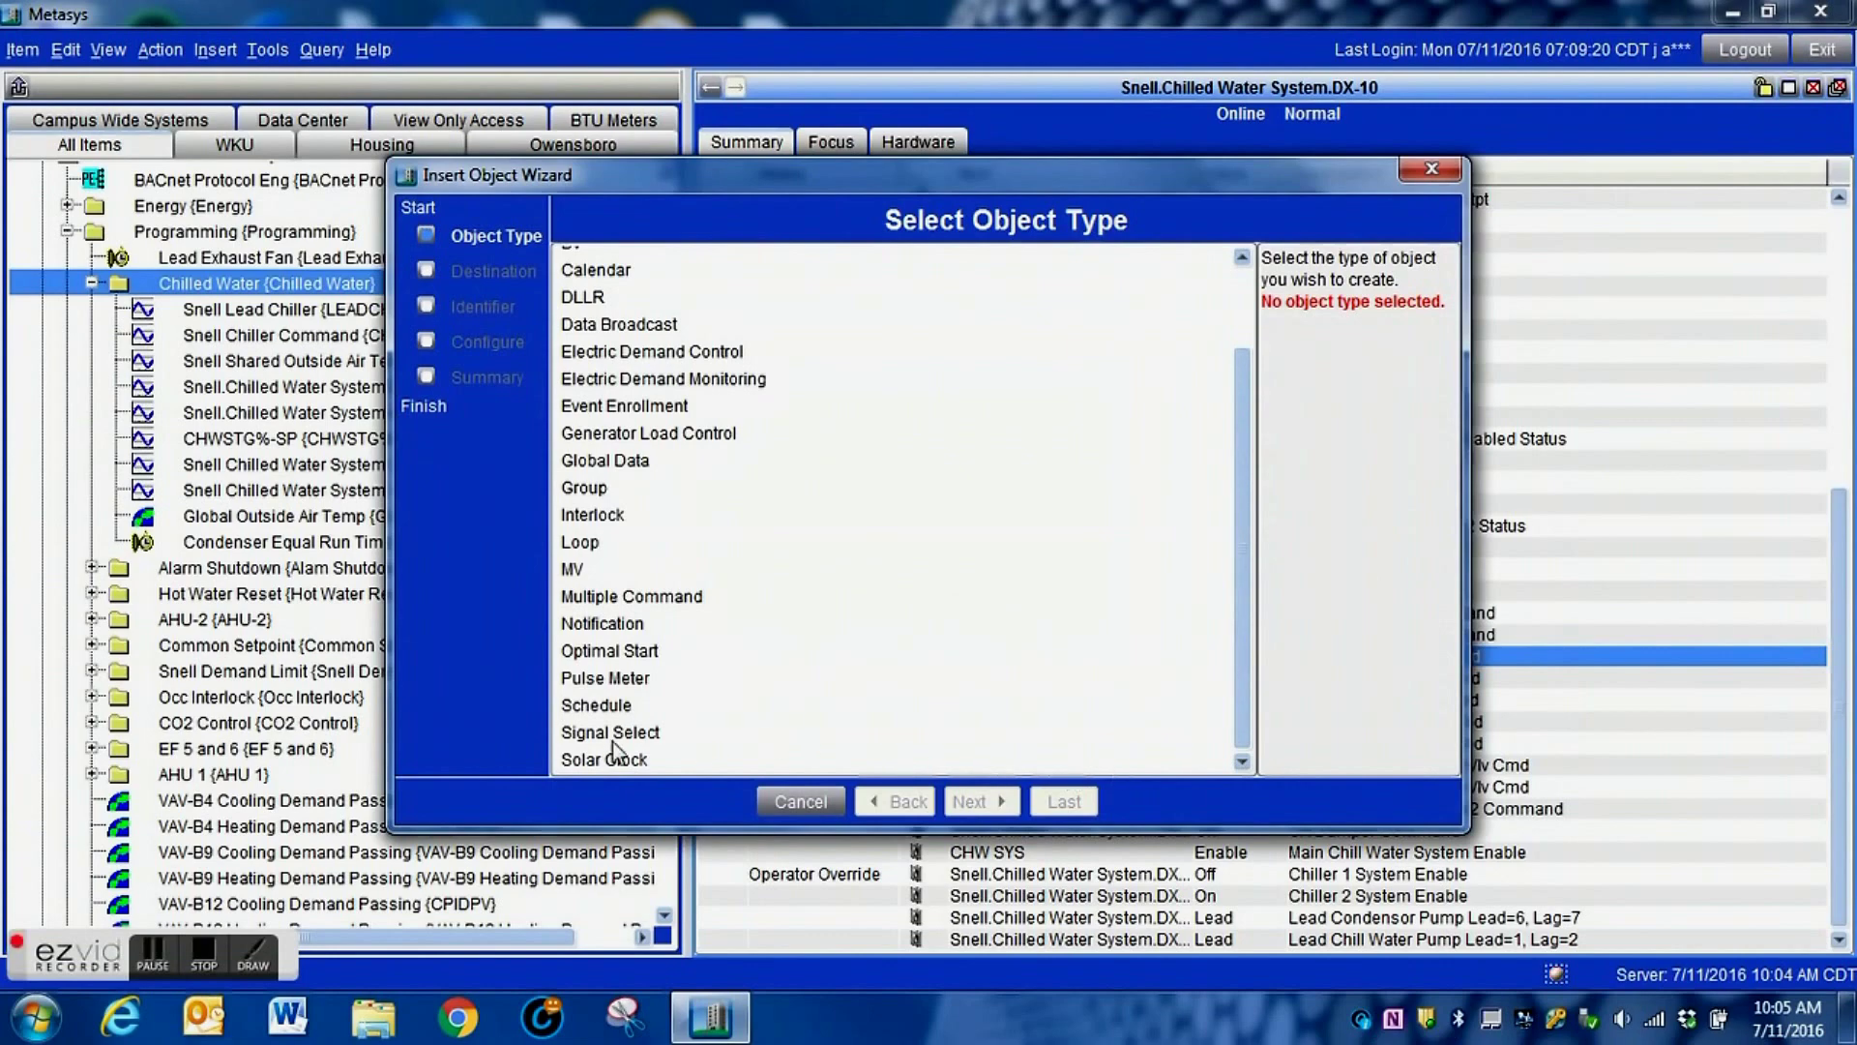
{"action": "left_click", "coordinate": [631, 709]}
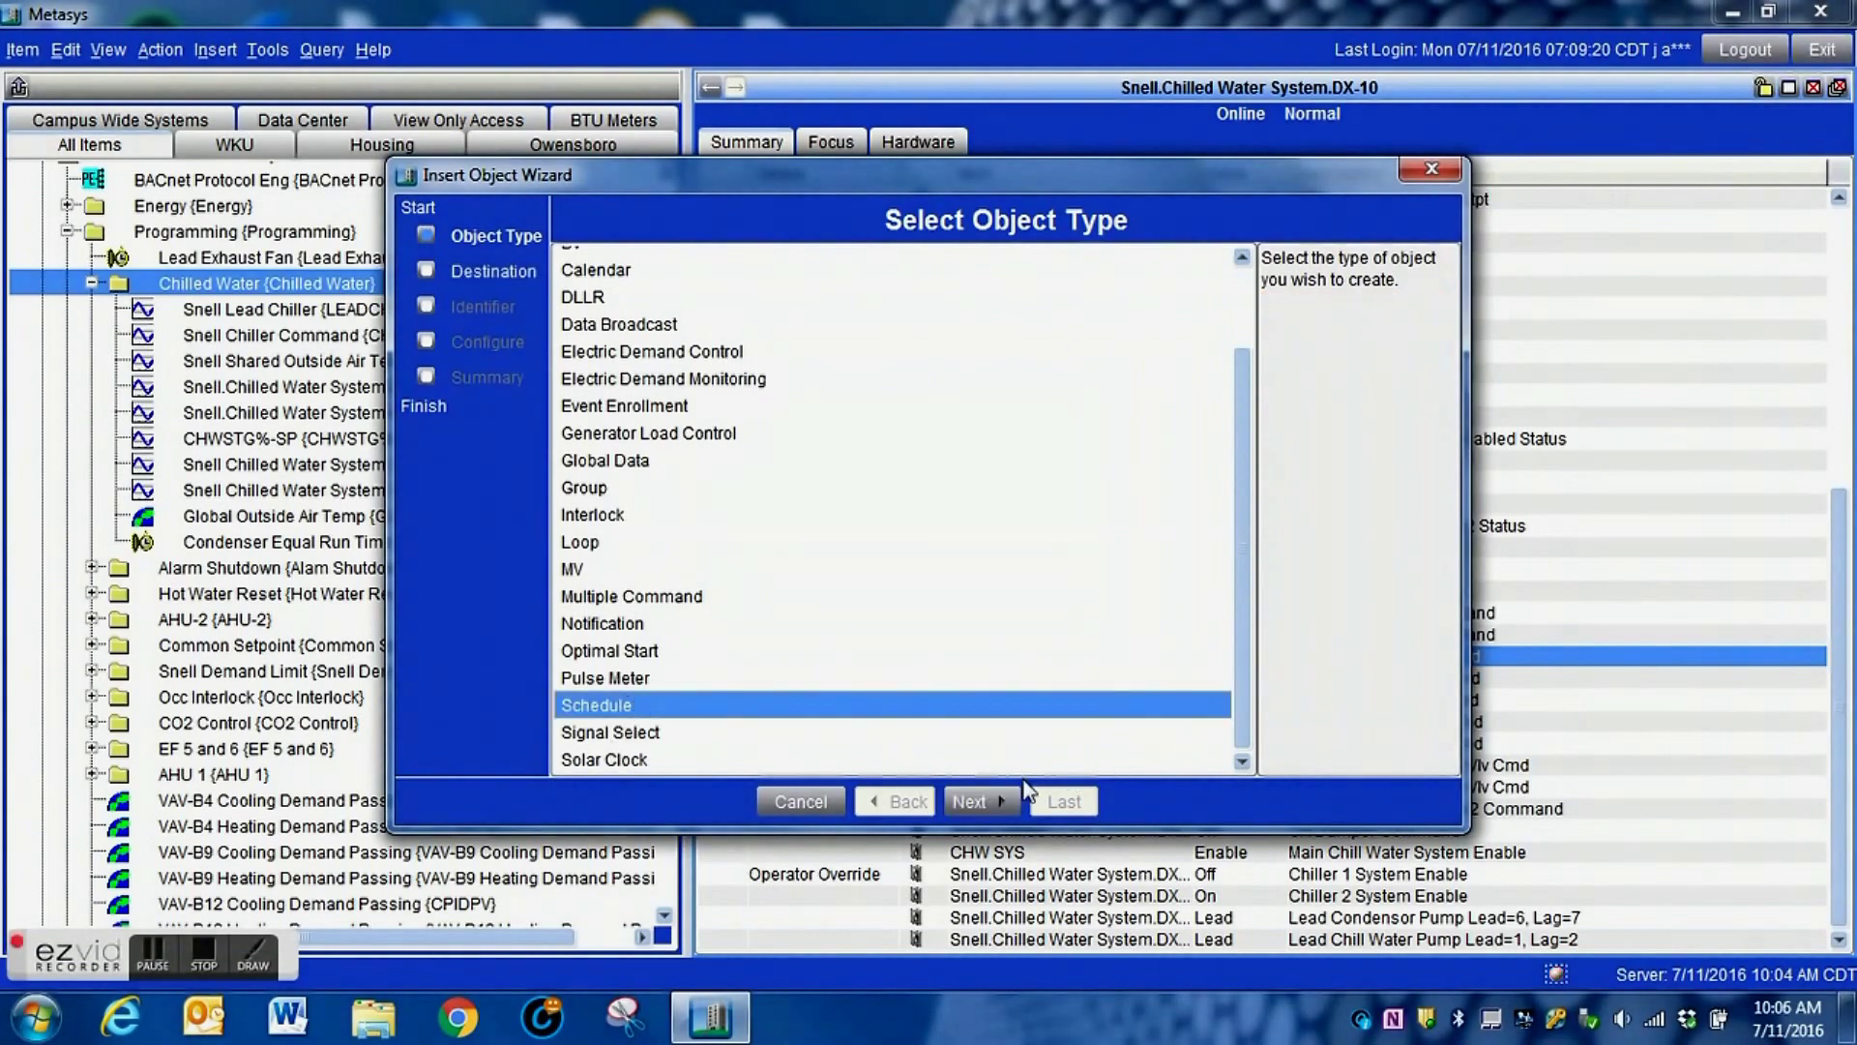
{"action": "left_click", "coordinate": [987, 803]}
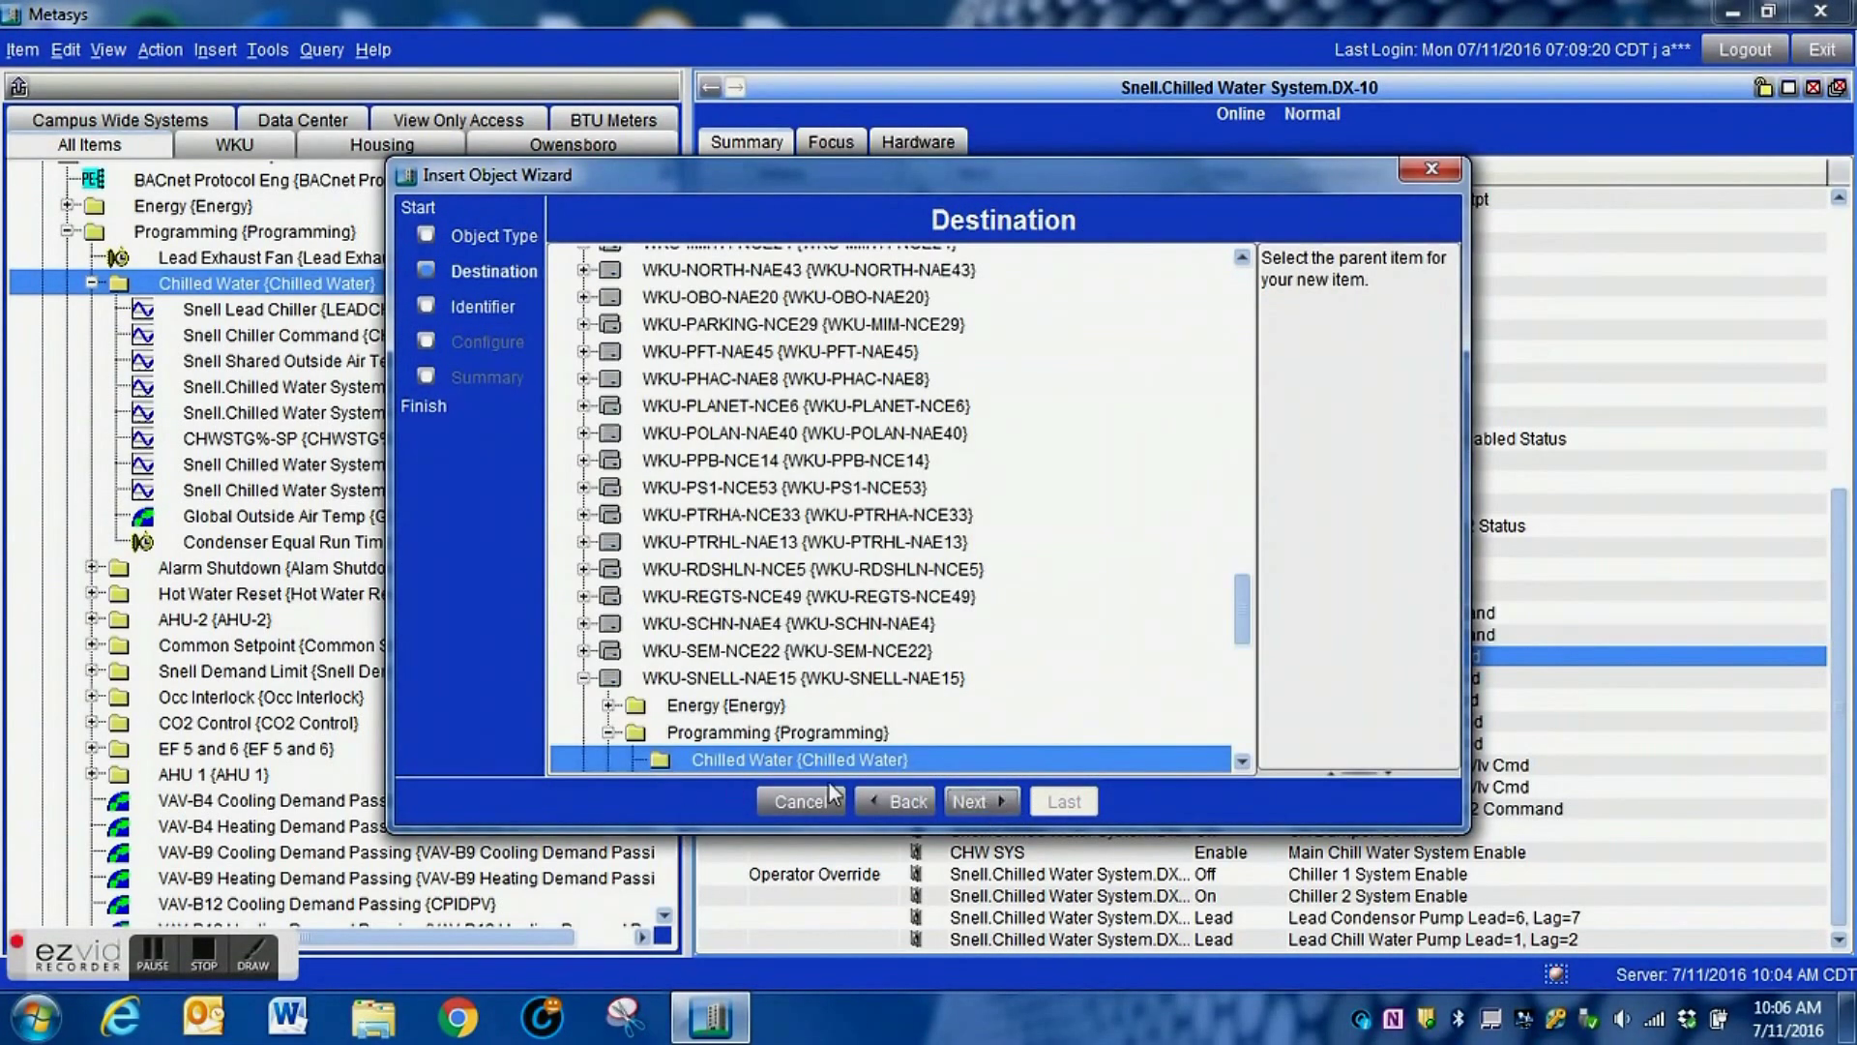
{"action": "left_click", "coordinate": [978, 803]}
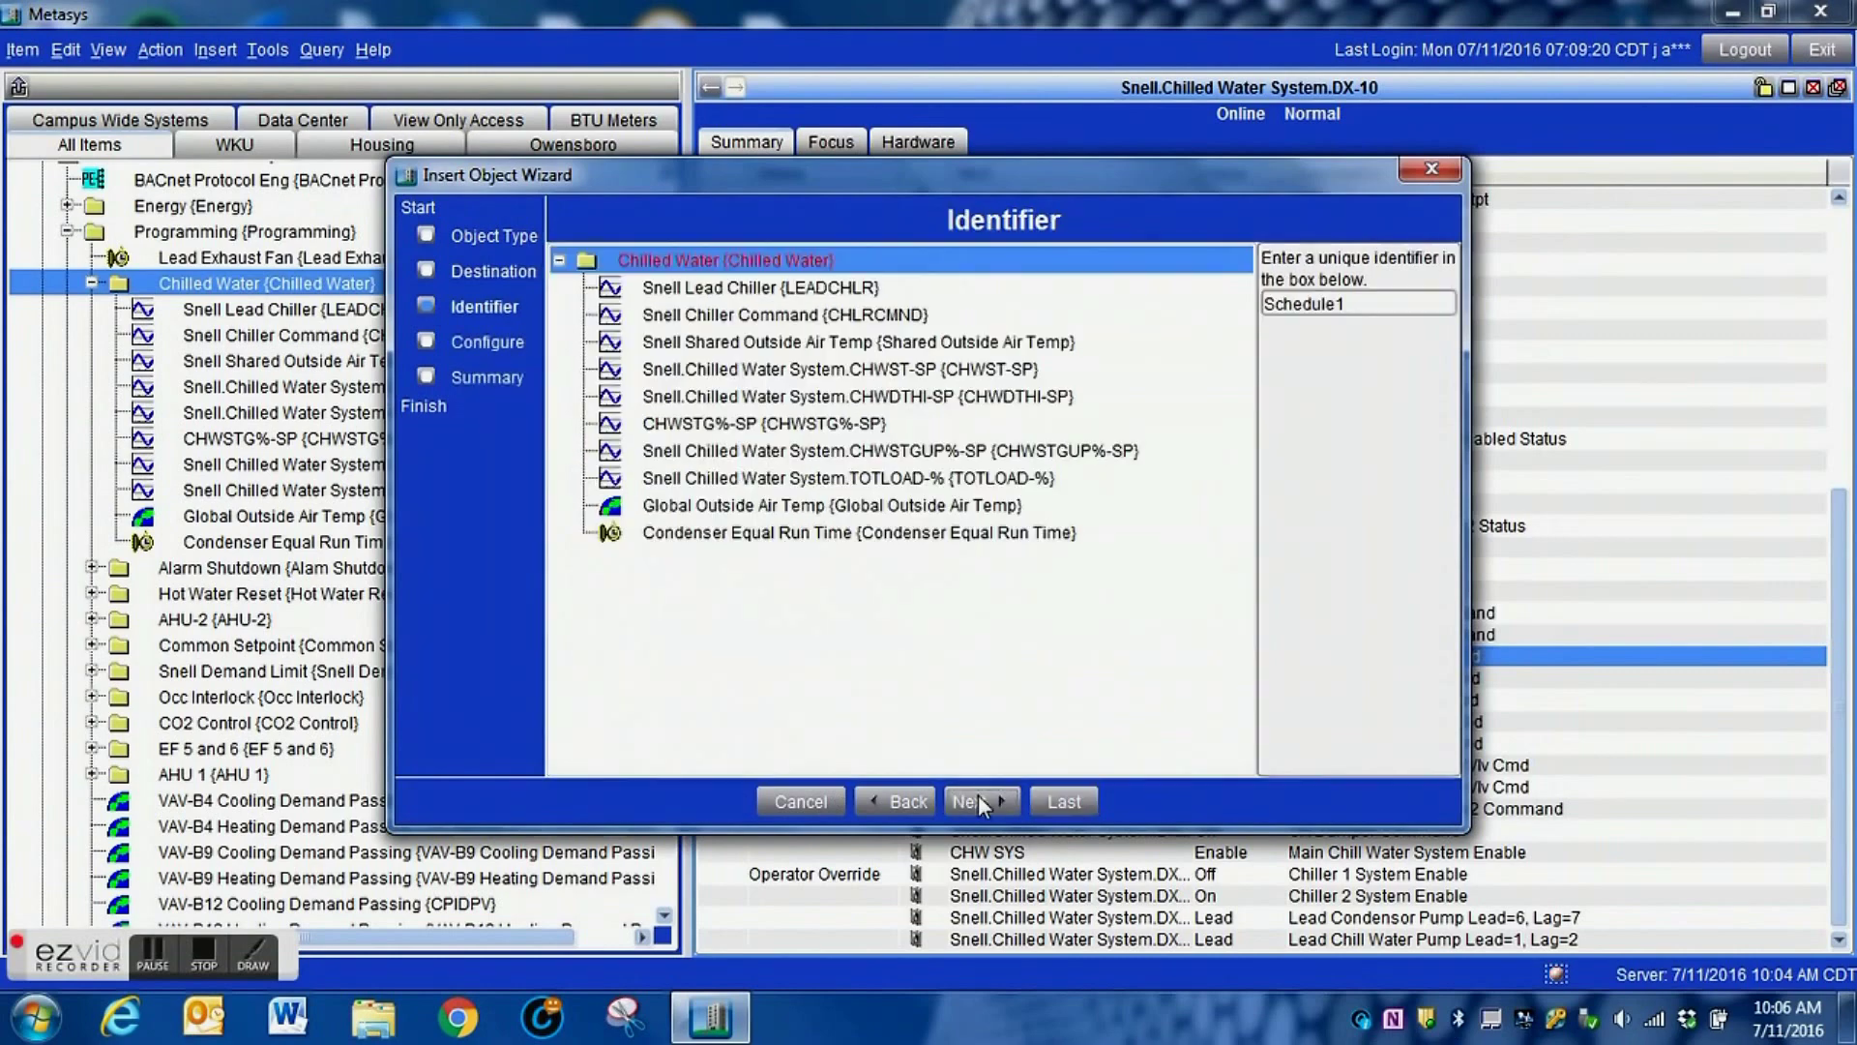
- Set the identifier to 'CHWP Equal Run Time' and finish without extensions
{"action": "double_click", "coordinate": [1348, 301]}
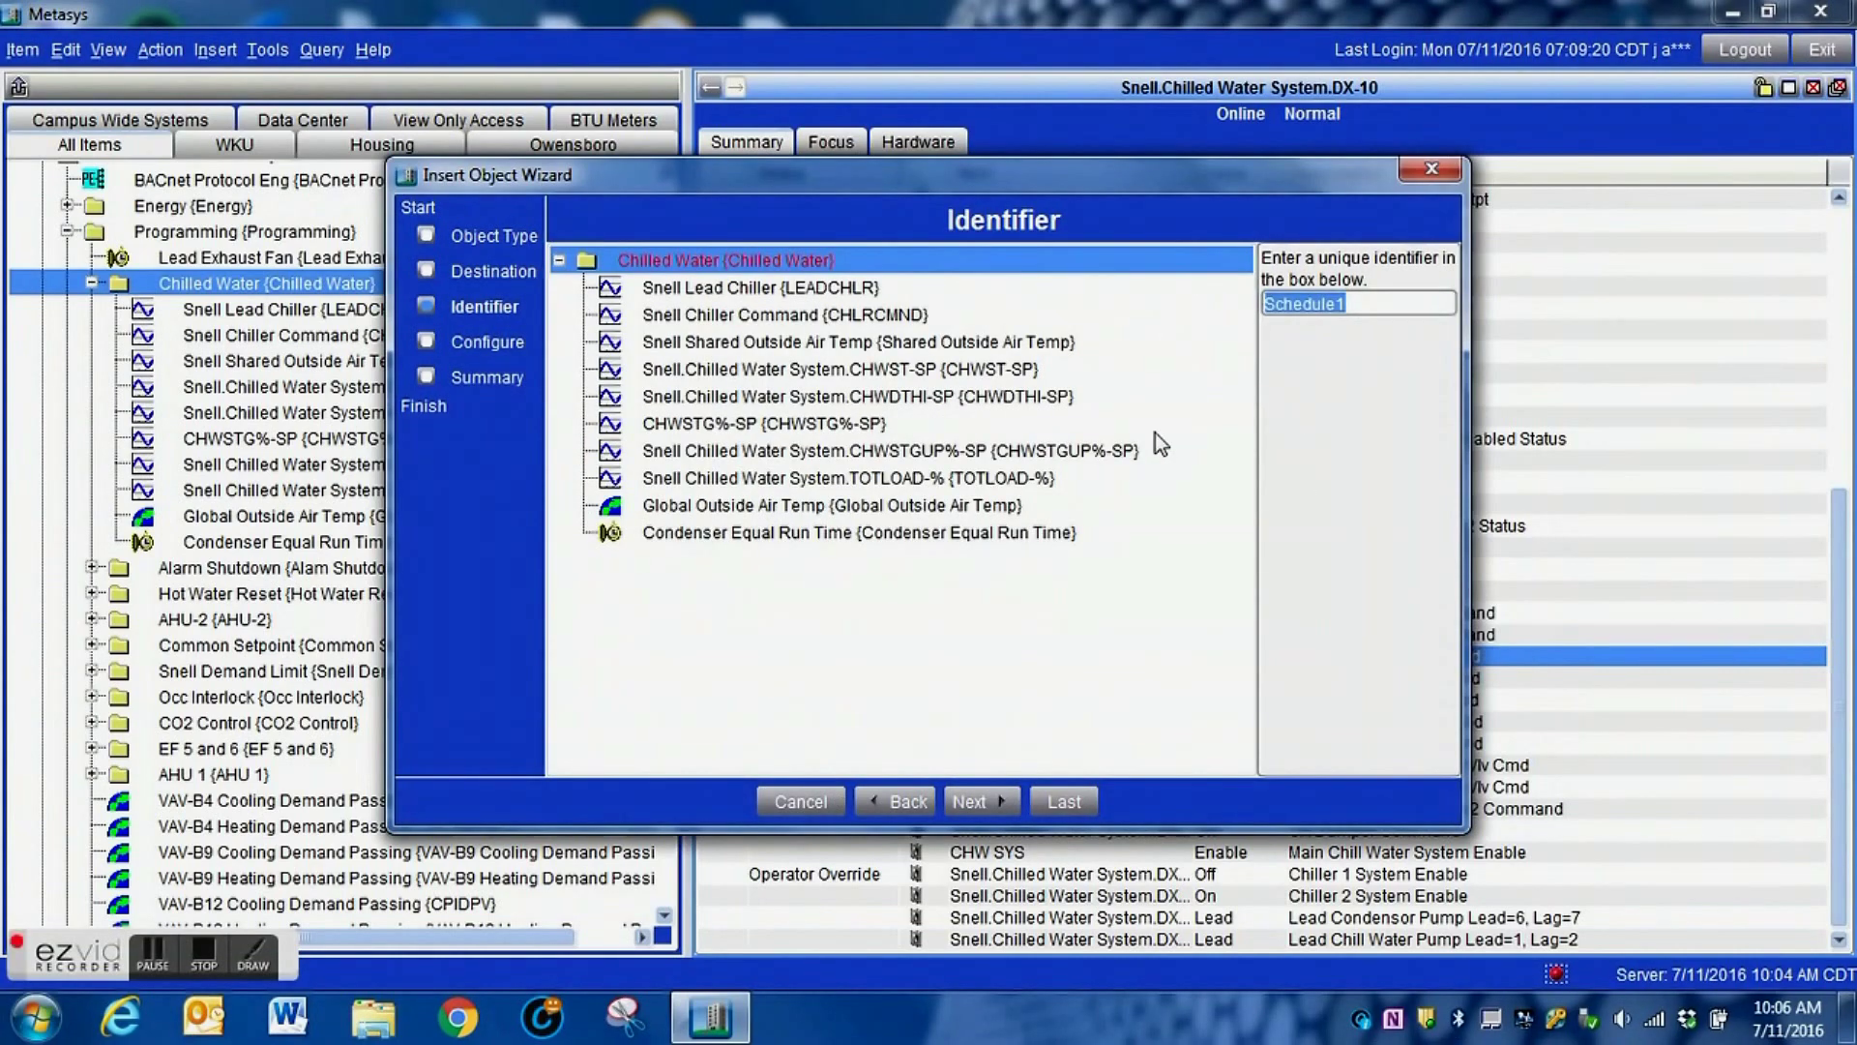
{"action": "type", "text": "Chilled "}
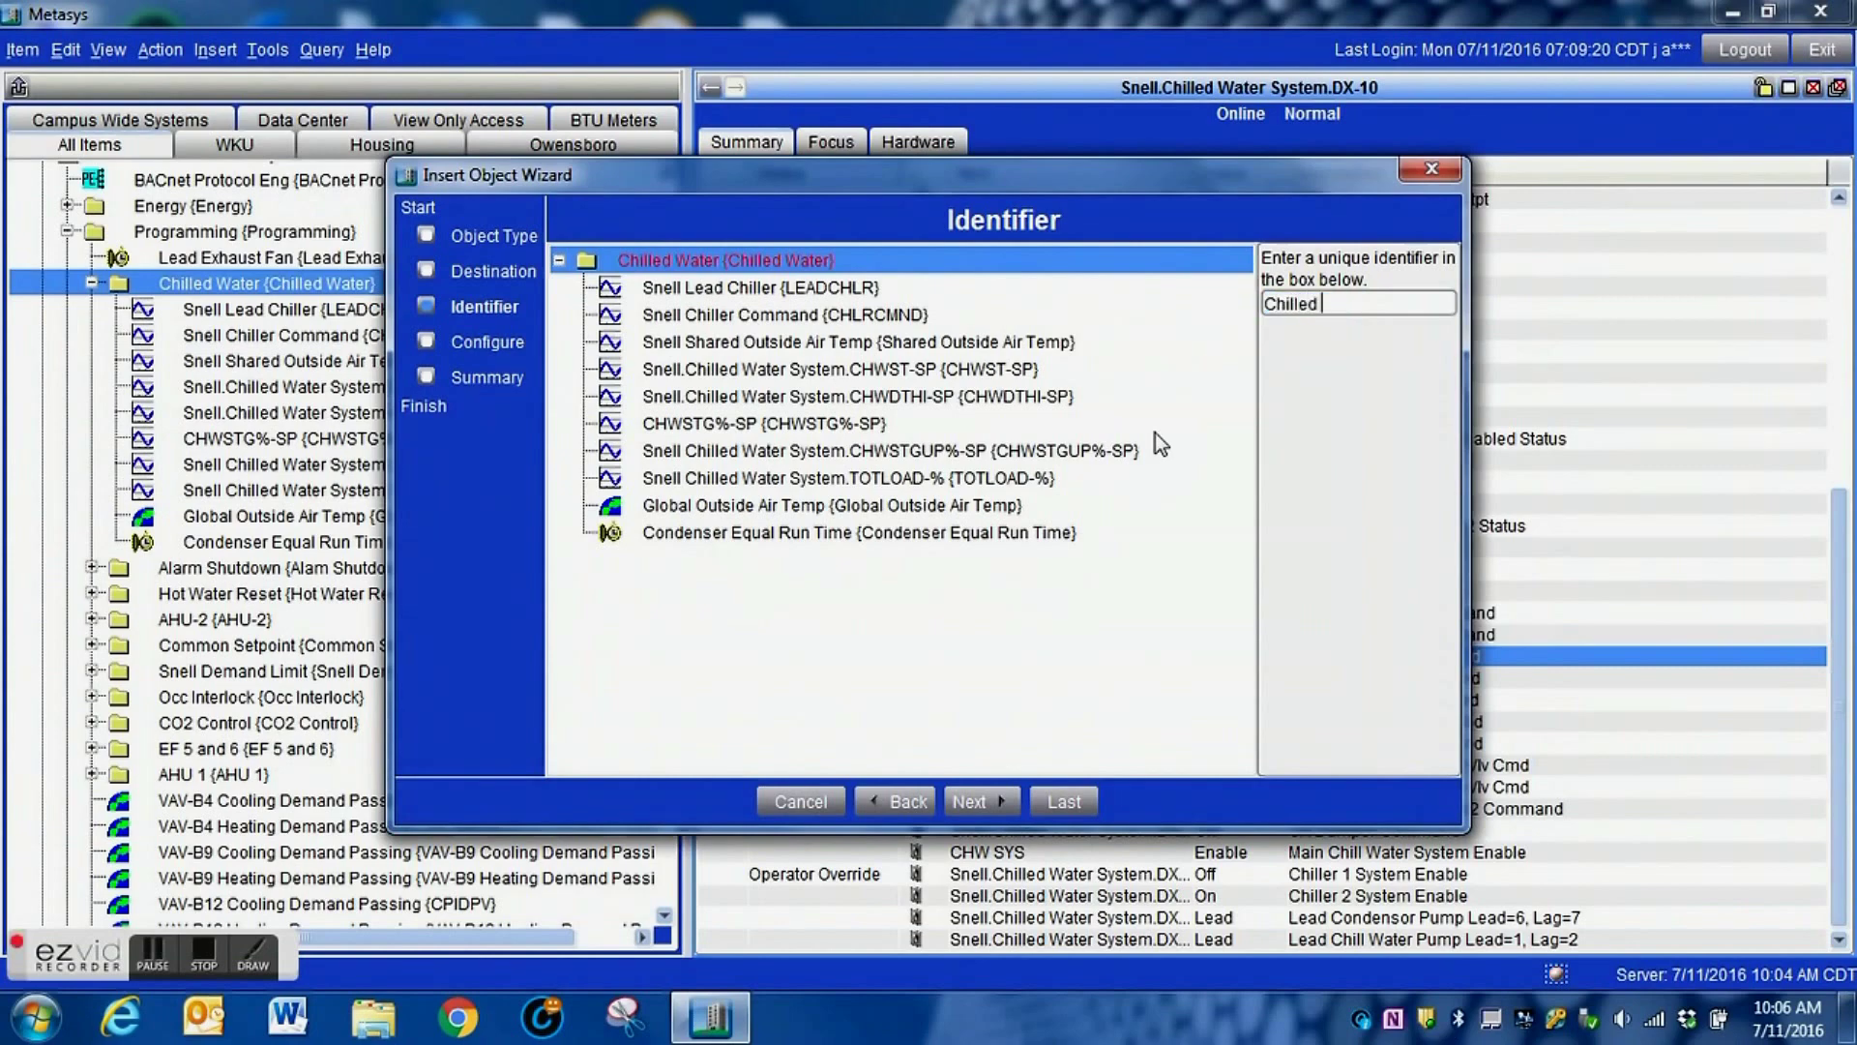
{"action": "type", "text": "Water Pump E"}
{"action": "type", "text": "qual Run Time"}
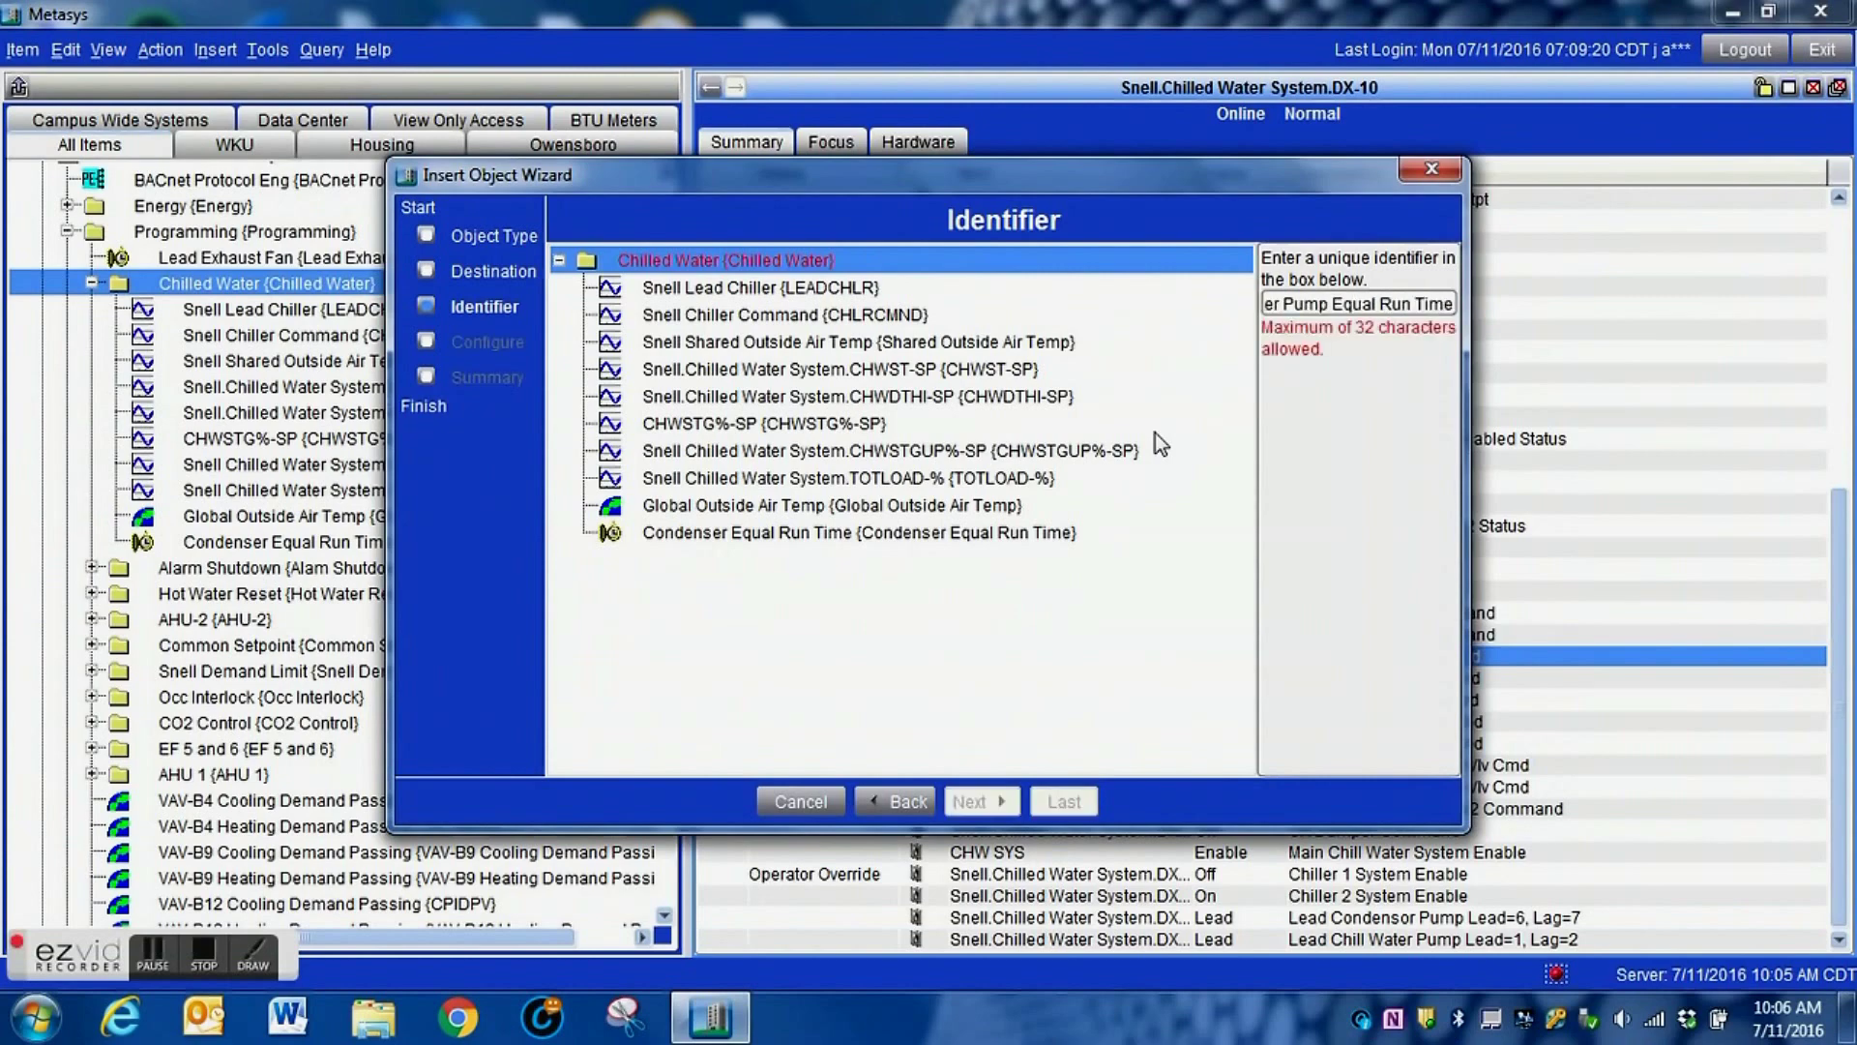
{"action": "key", "text": "BackSpace"}
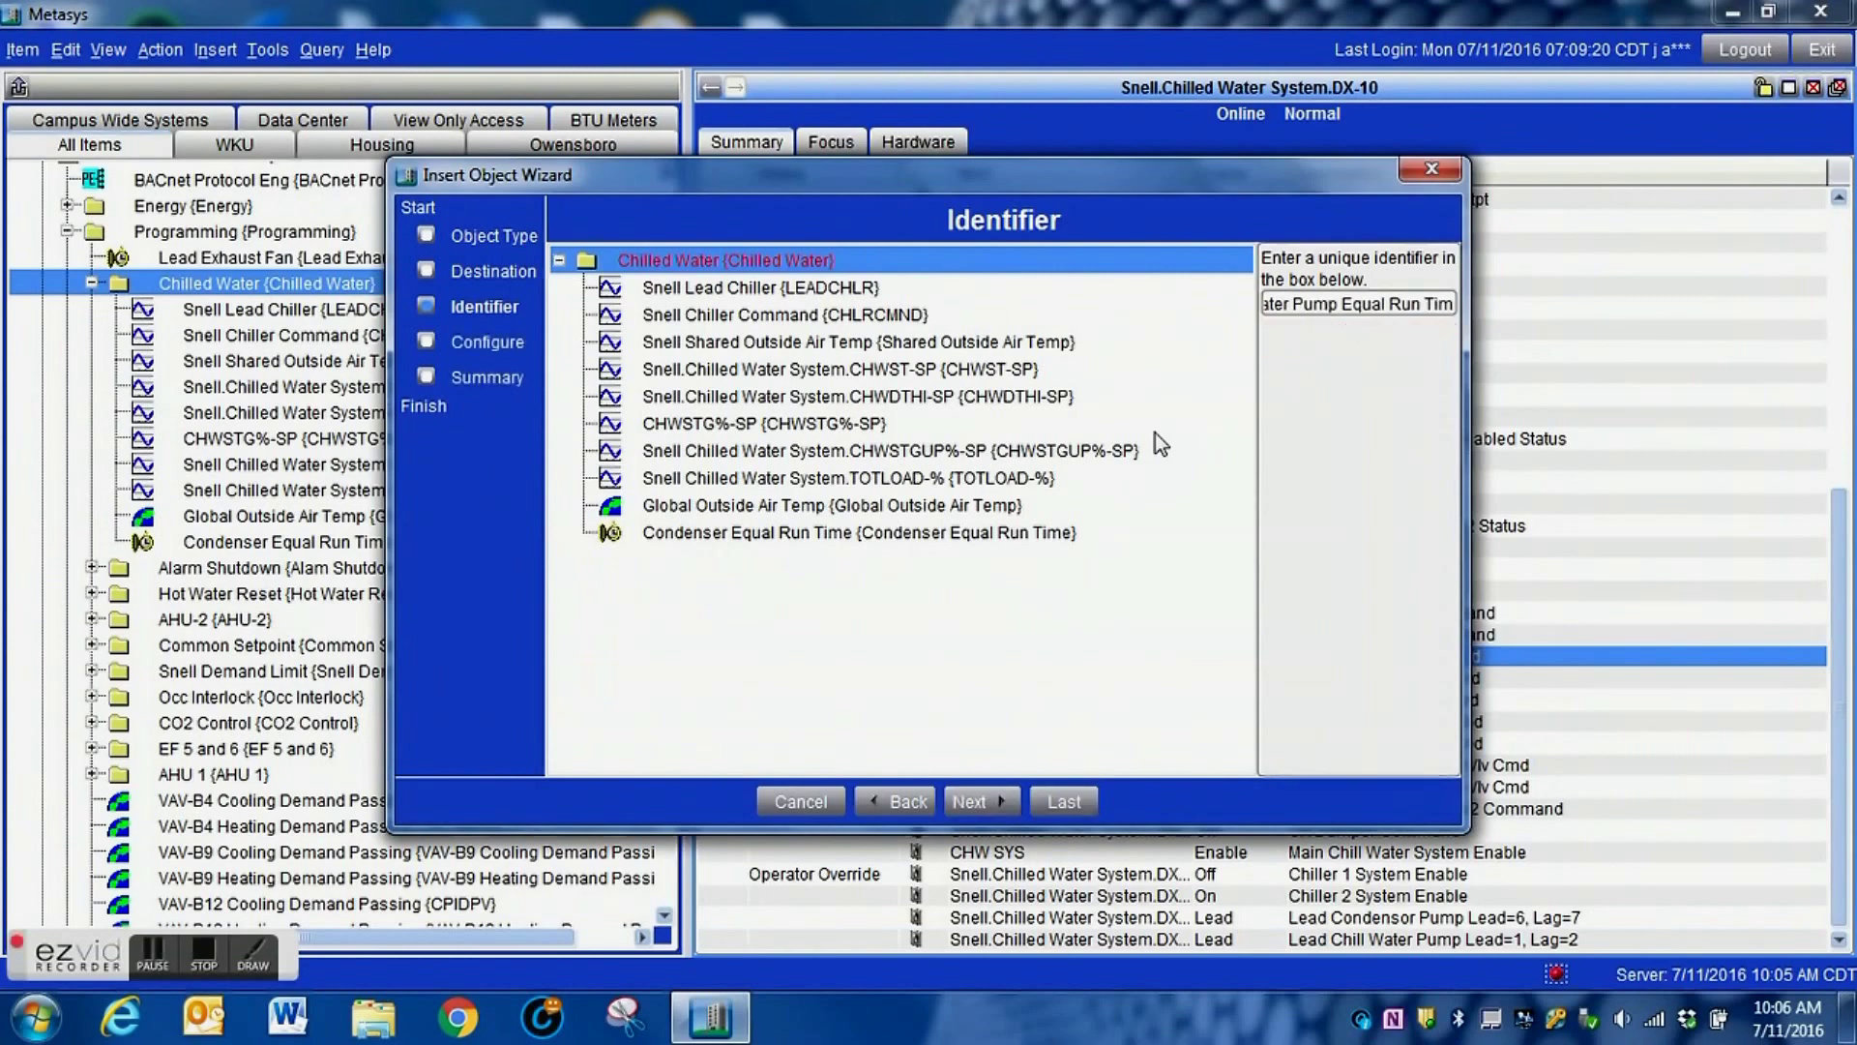
{"action": "key", "text": "BackSpace"}
{"action": "key", "text": "BackSpace"}
{"action": "key", "text": "BackSpace"}
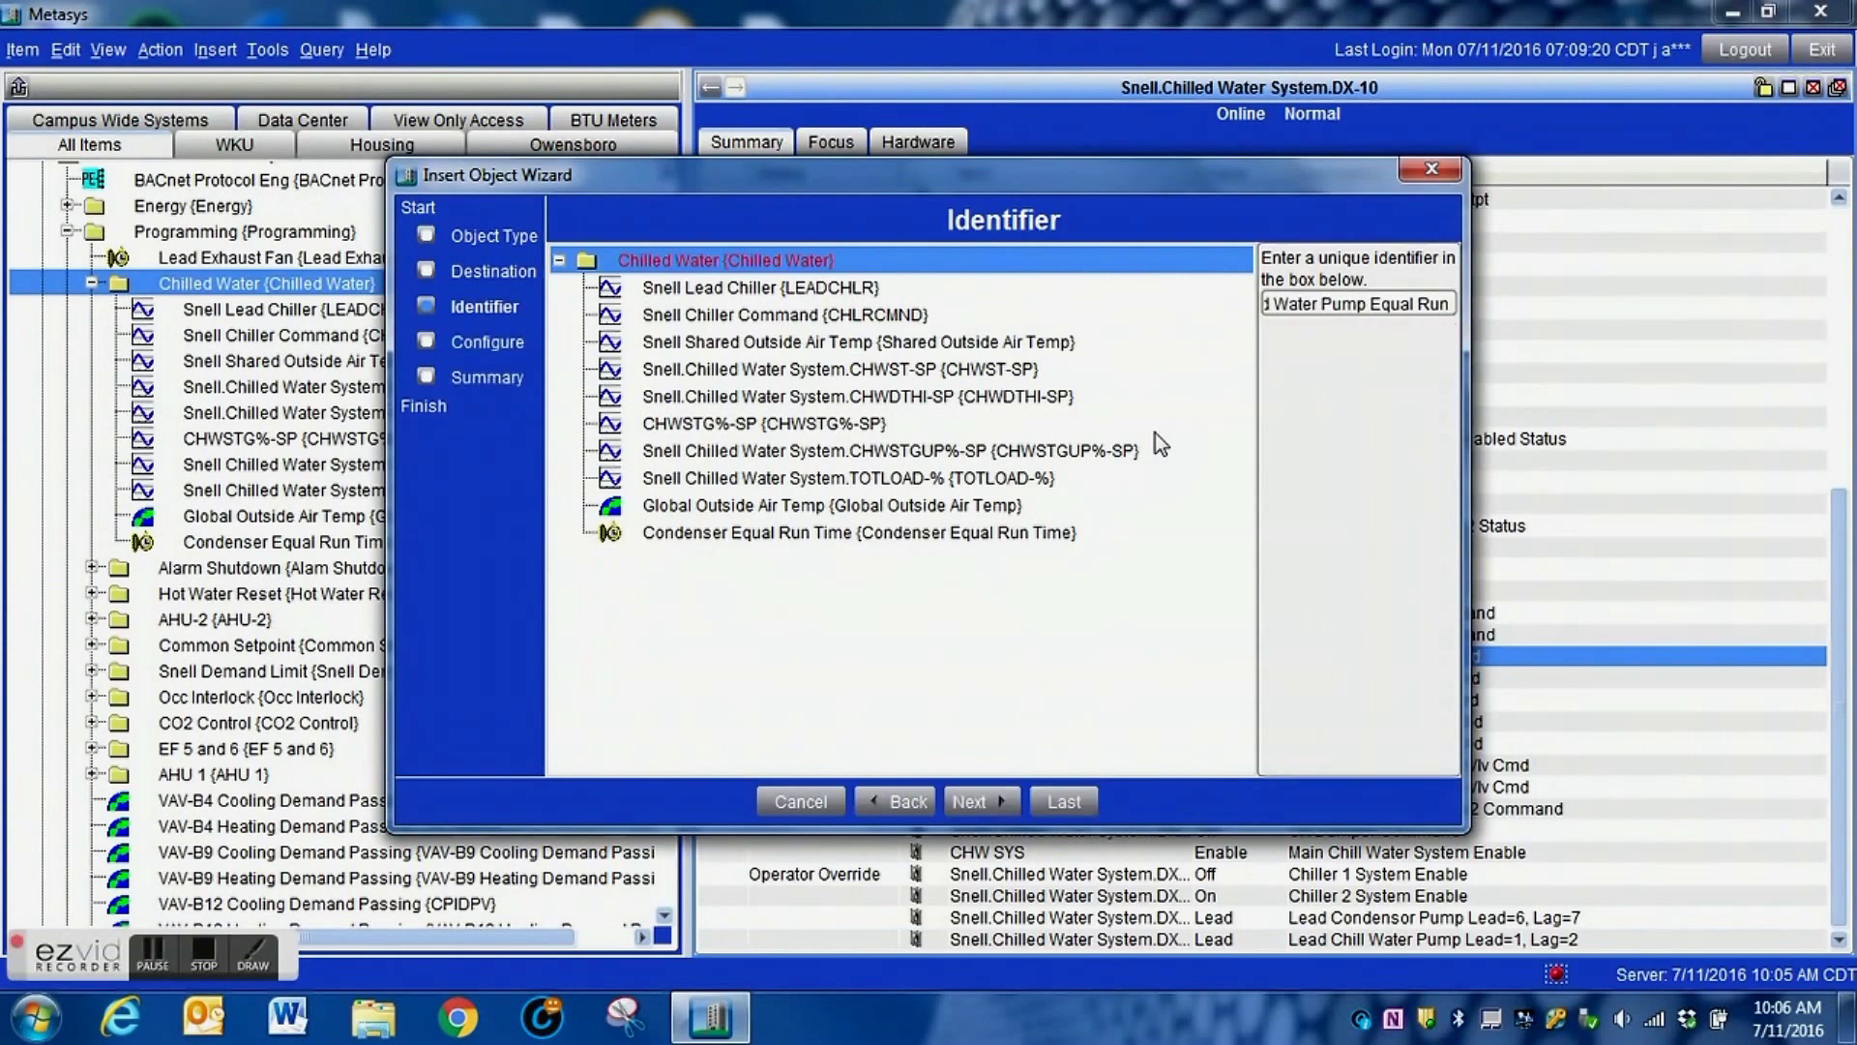
{"action": "key", "text": "BackSpace"}
{"action": "key", "text": "BackSpace"}
{"action": "key", "text": "BackSpace"}
{"action": "key", "text": "BackSpace"}
{"action": "key", "text": "BackSpace"}
{"action": "key", "text": "BackSpace"}
{"action": "key", "text": "BackSpace"}
{"action": "key", "text": "BackSpace"}
{"action": "key", "text": "BackSpace"}
{"action": "key", "text": "BackSpace"}
{"action": "key", "text": "BackSpace"}
{"action": "key", "text": "BackSpace"}
{"action": "key", "text": "BackSpace"}
{"action": "key", "text": "BackSpace"}
{"action": "key", "text": "BackSpace"}
{"action": "key", "text": "BackSpace"}
{"action": "key", "text": "BackSpace"}
{"action": "key", "text": "BackSpace"}
{"action": "key", "text": "BackSpace"}
{"action": "key", "text": "BackSpace"}
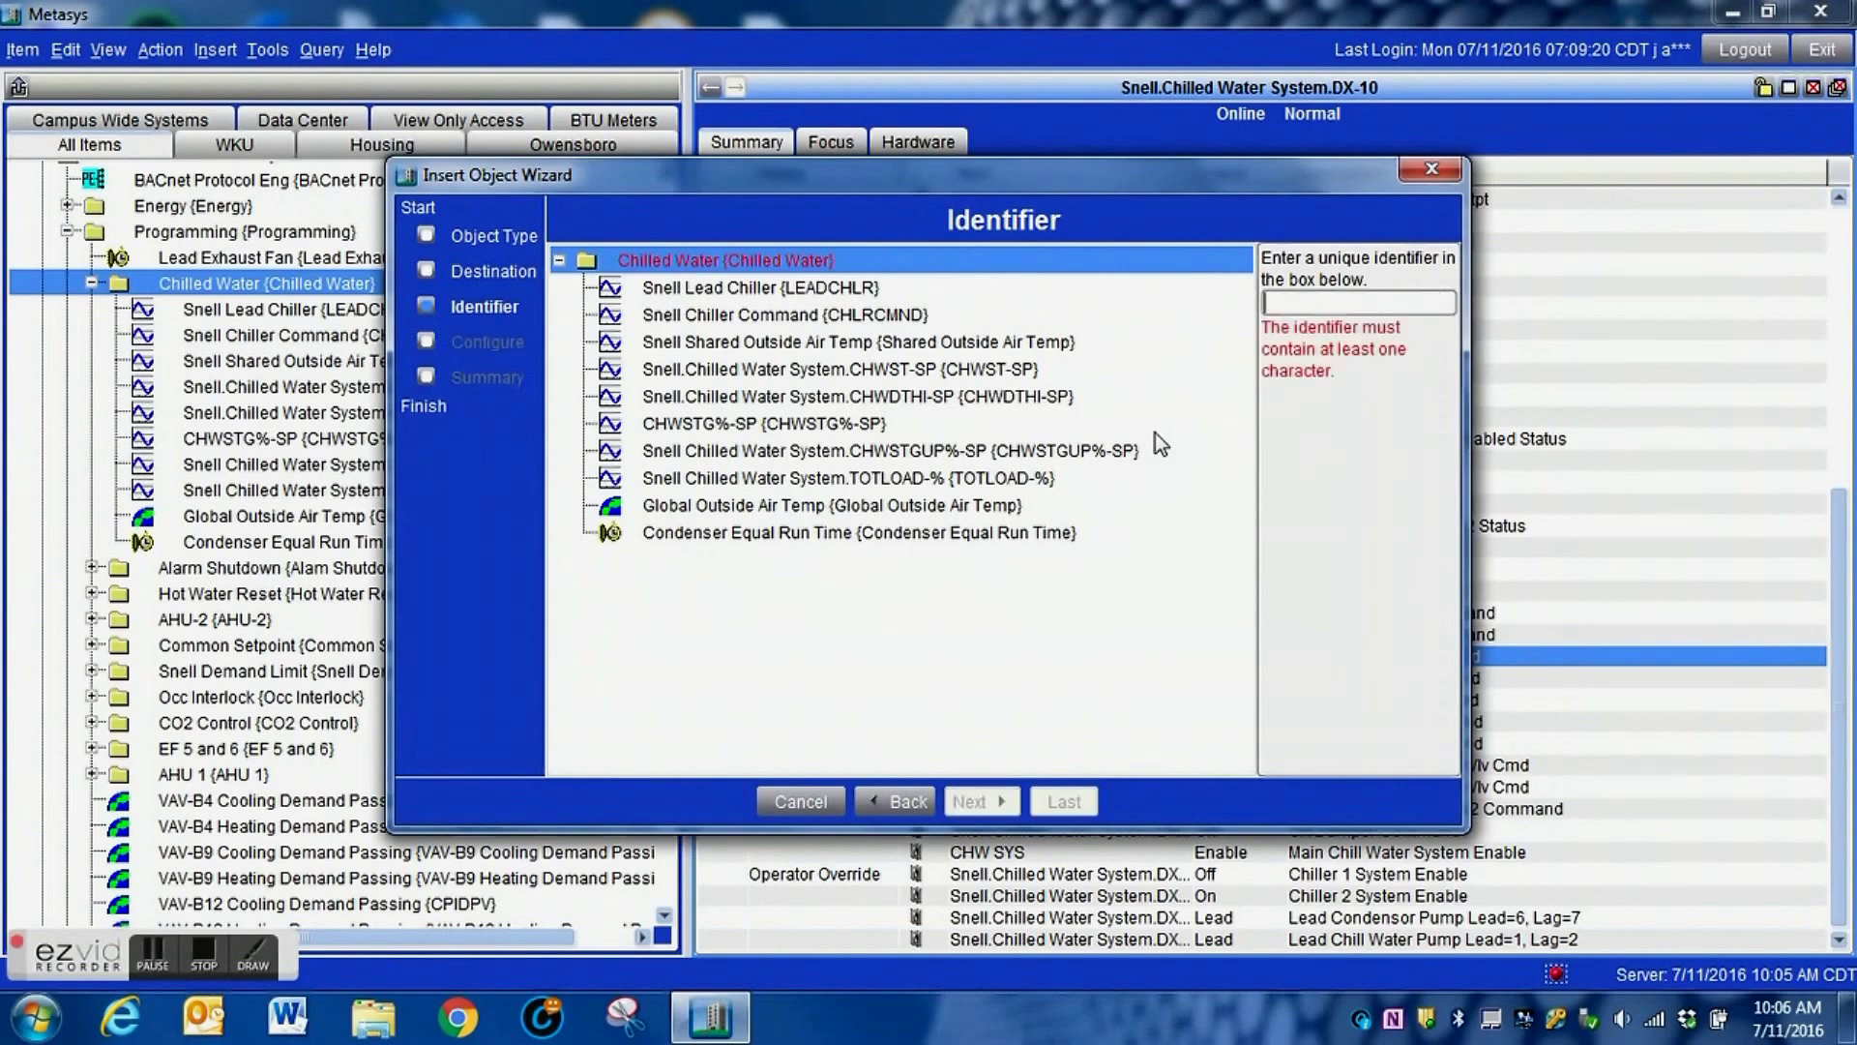
{"action": "type", "text": "CHW"}
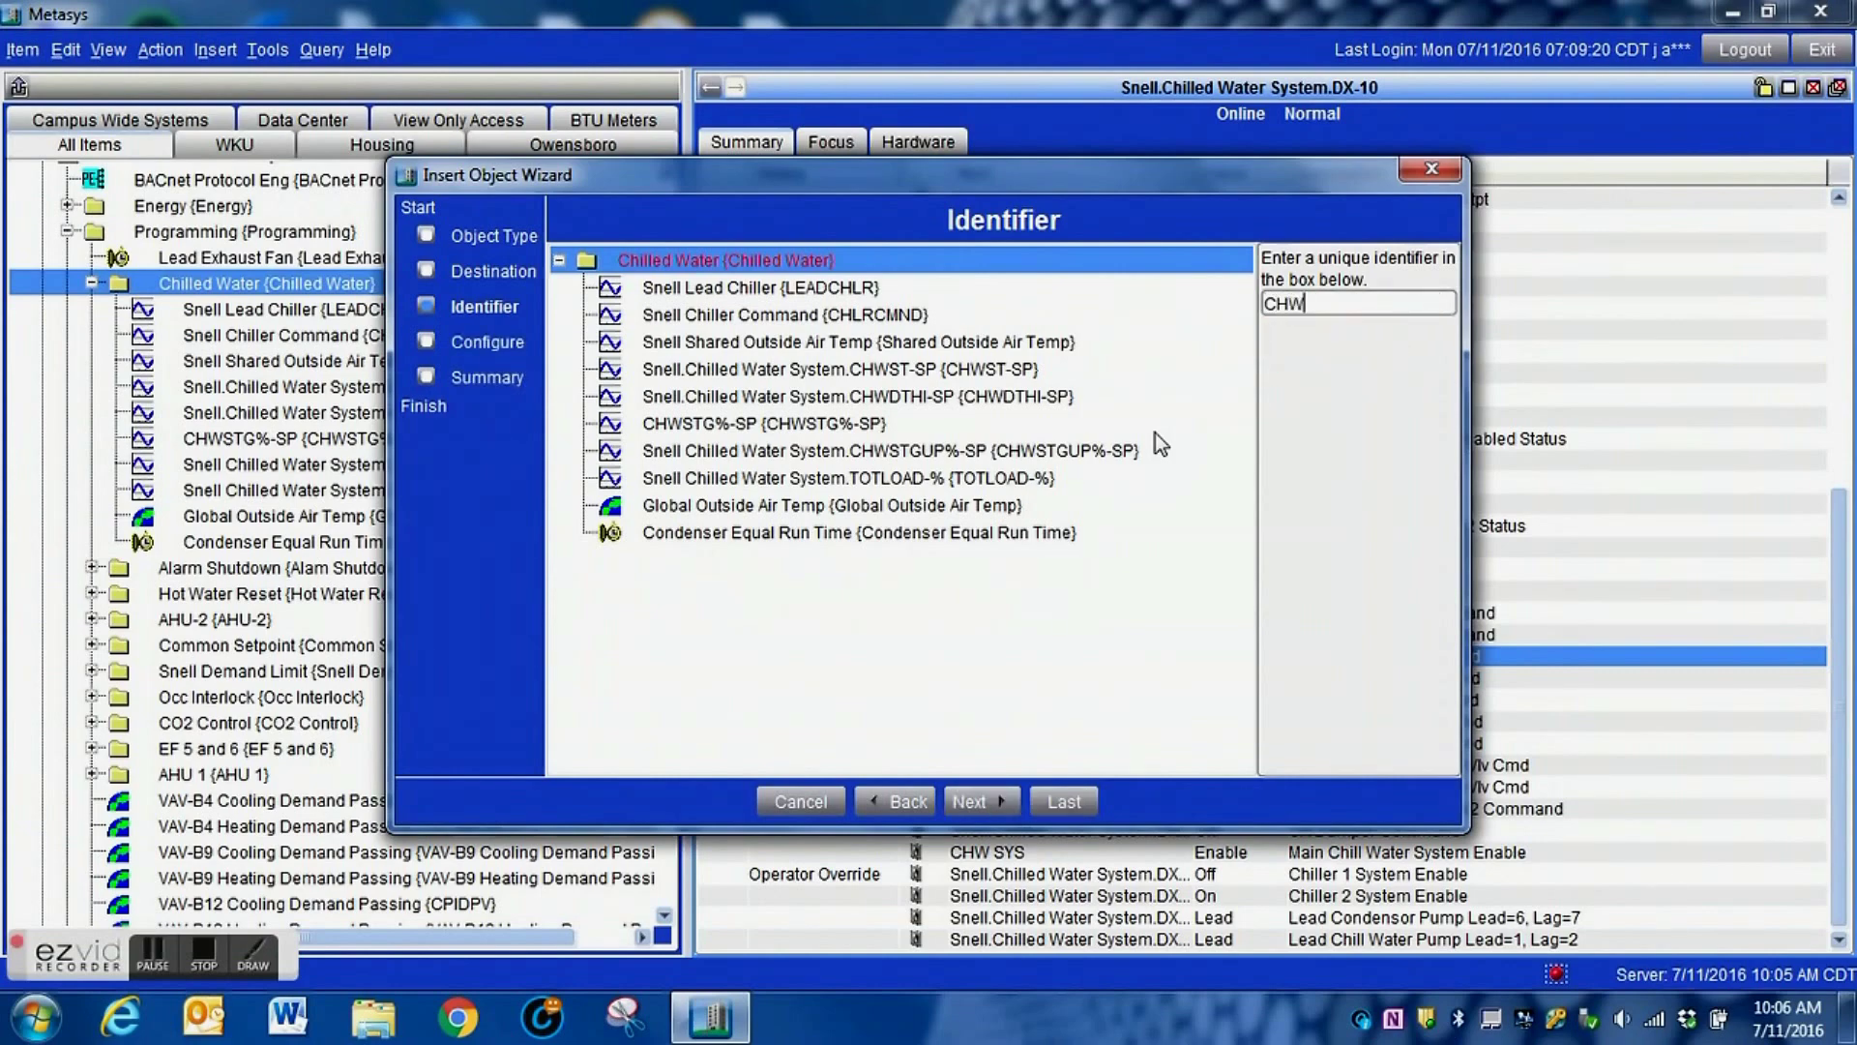
{"action": "type", "text": "P Equal Run Time"}
{"action": "left_click", "coordinate": [982, 802]}
{"action": "left_click", "coordinate": [984, 801]}
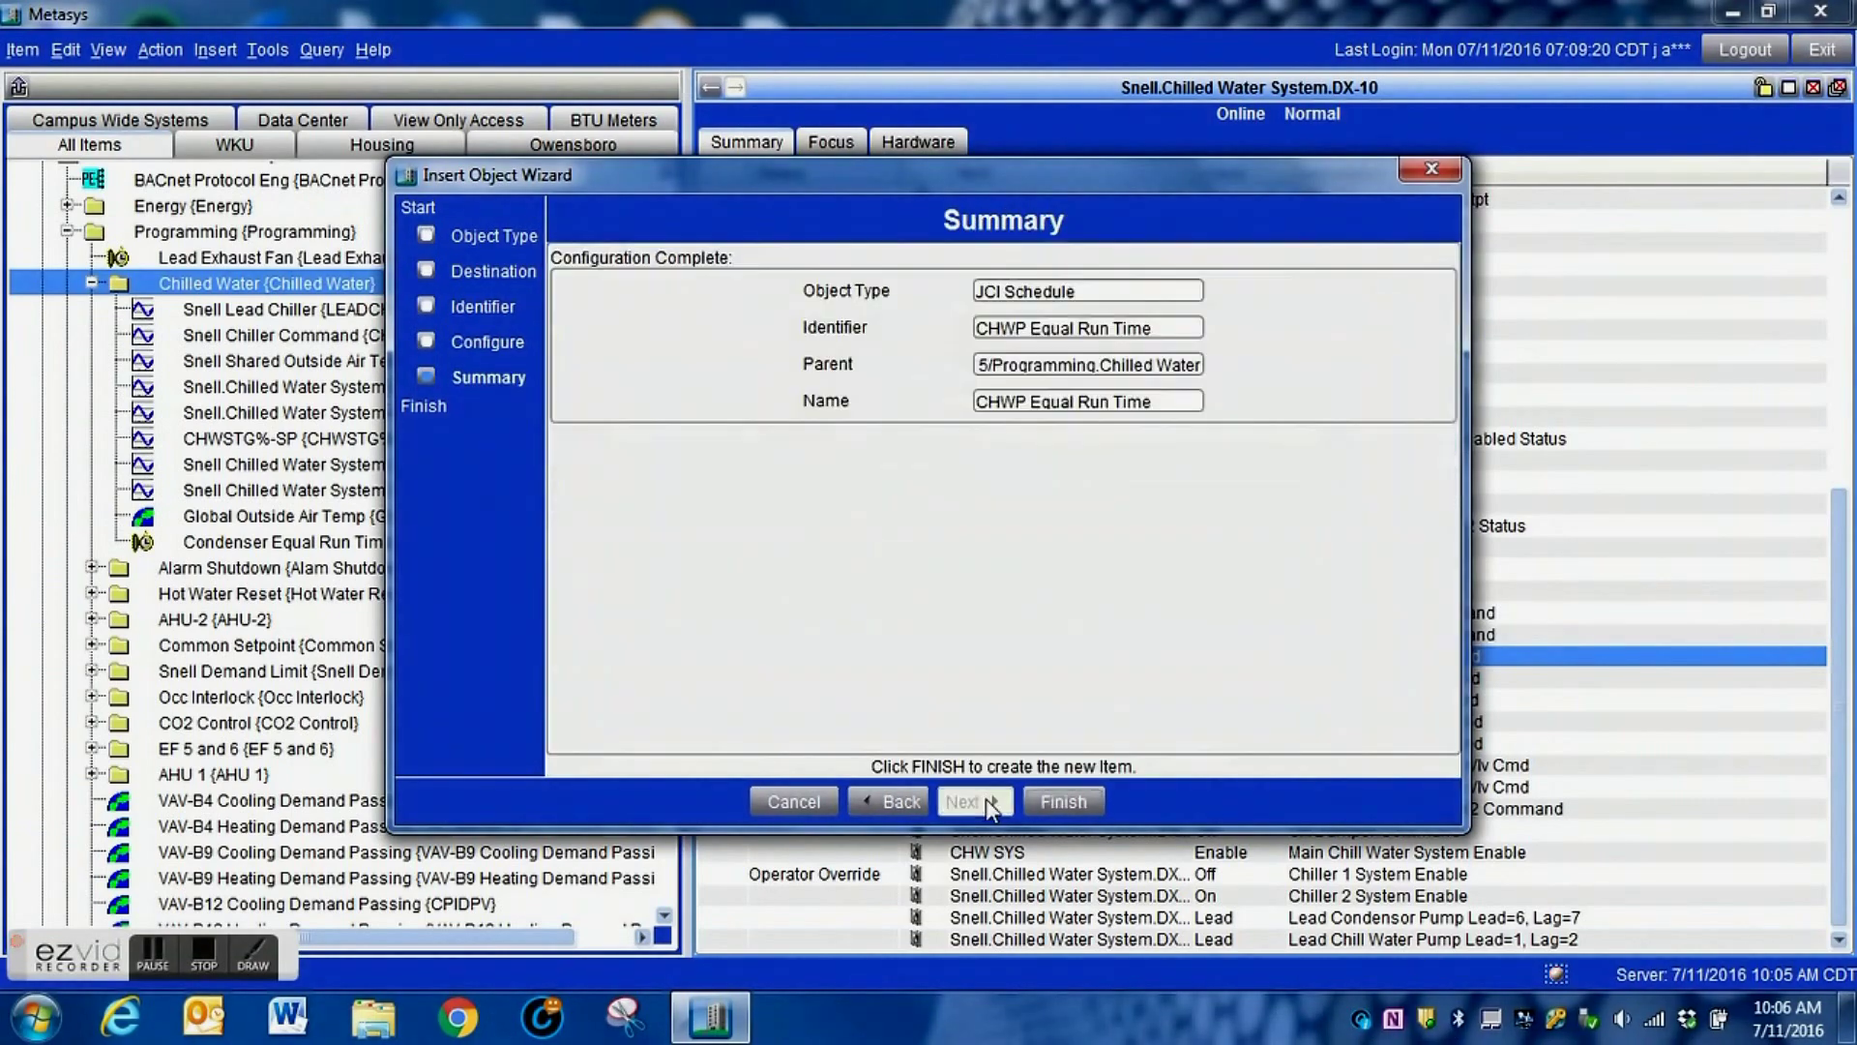
{"action": "left_click", "coordinate": [1062, 801]}
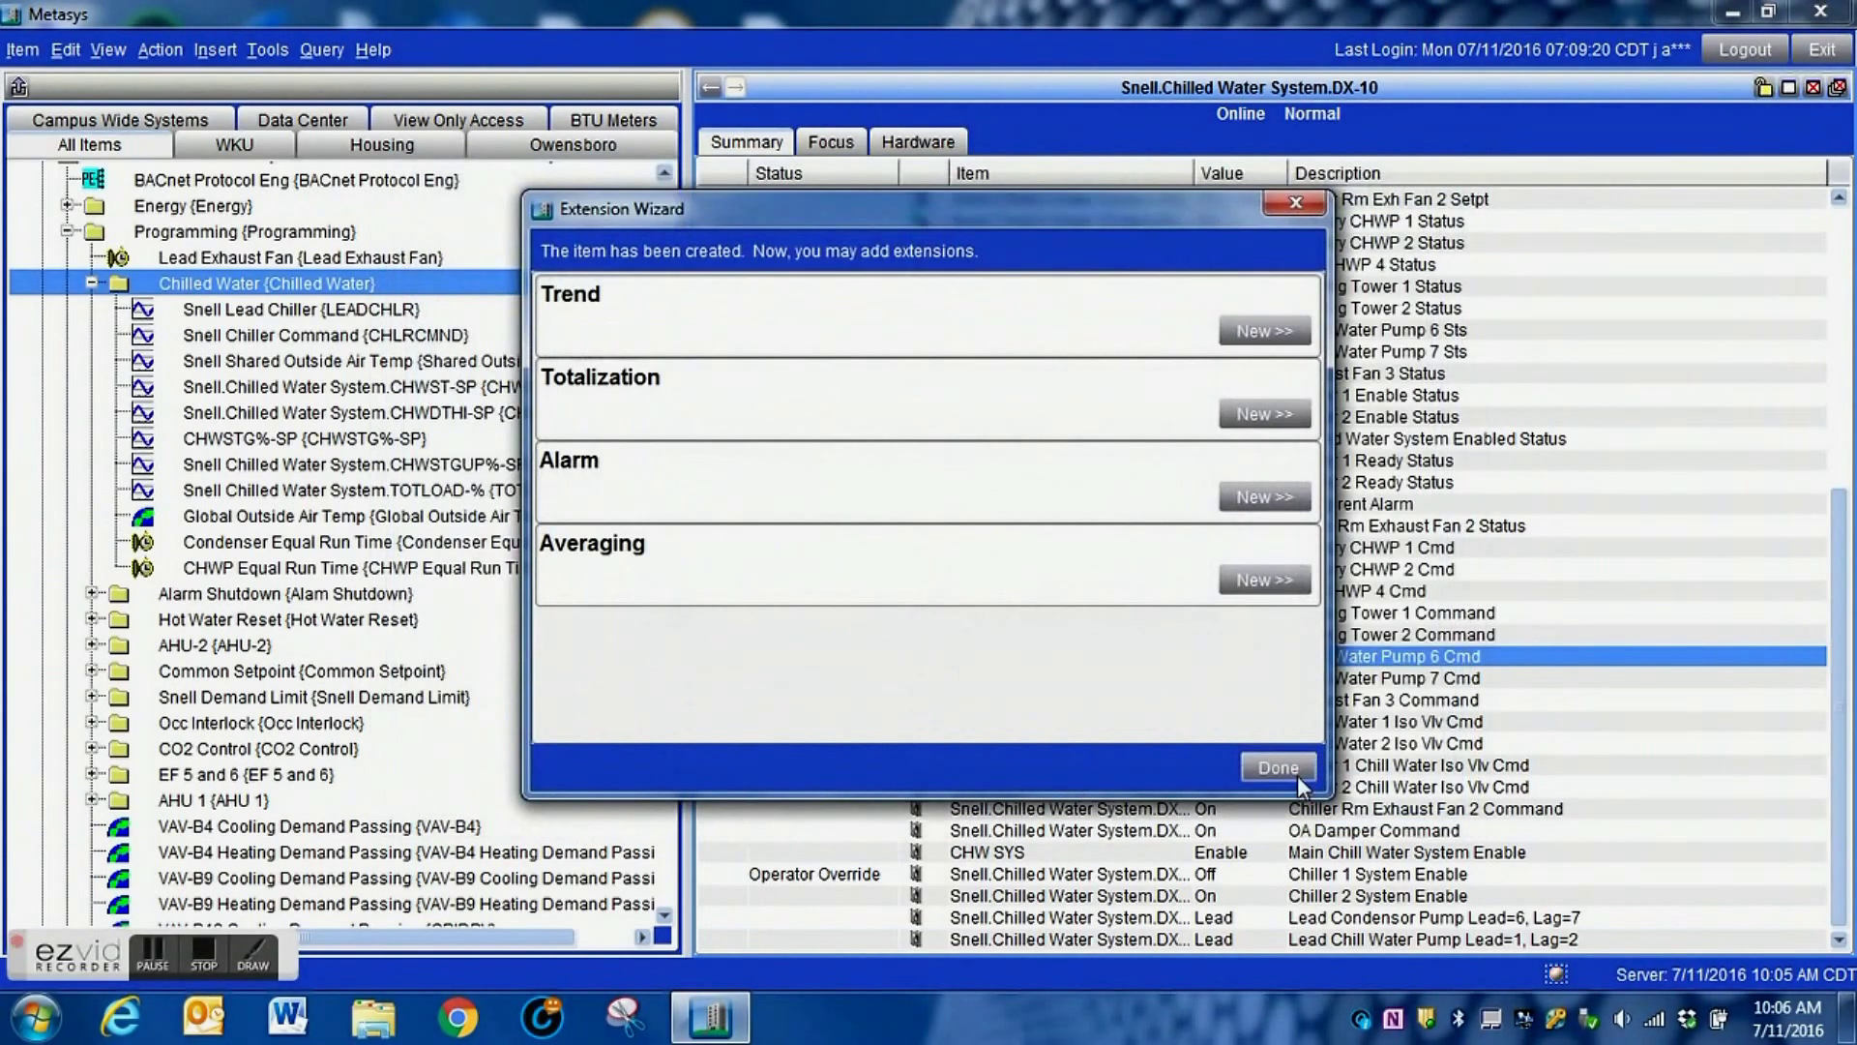
{"action": "left_click", "coordinate": [1279, 767]}
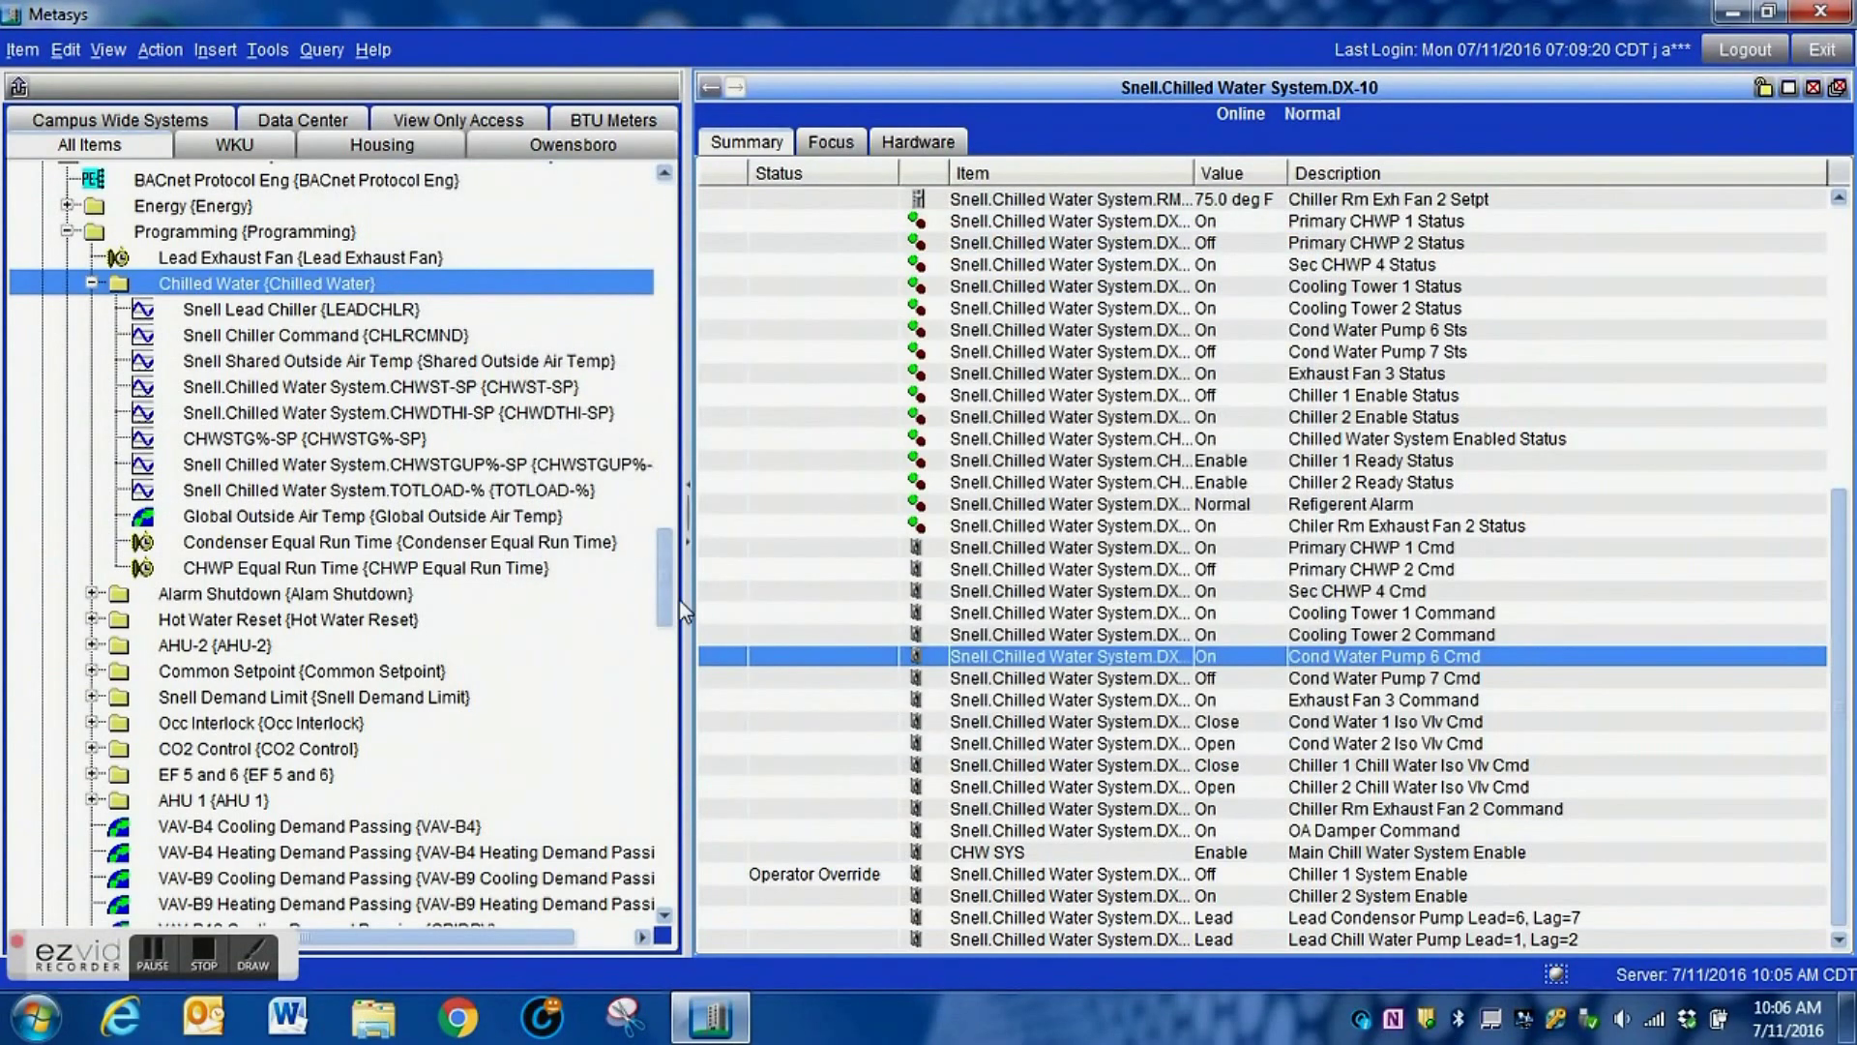
{"action": "scroll", "coordinate": [668, 626], "scroll_direction": "down", "scroll_amount": 1}
- Open Condenser Equal Run Time in Edit mode with Display Mode set to Scheduled Items
{"action": "scroll", "coordinate": [668, 626], "scroll_direction": "down", "scroll_amount": 3}
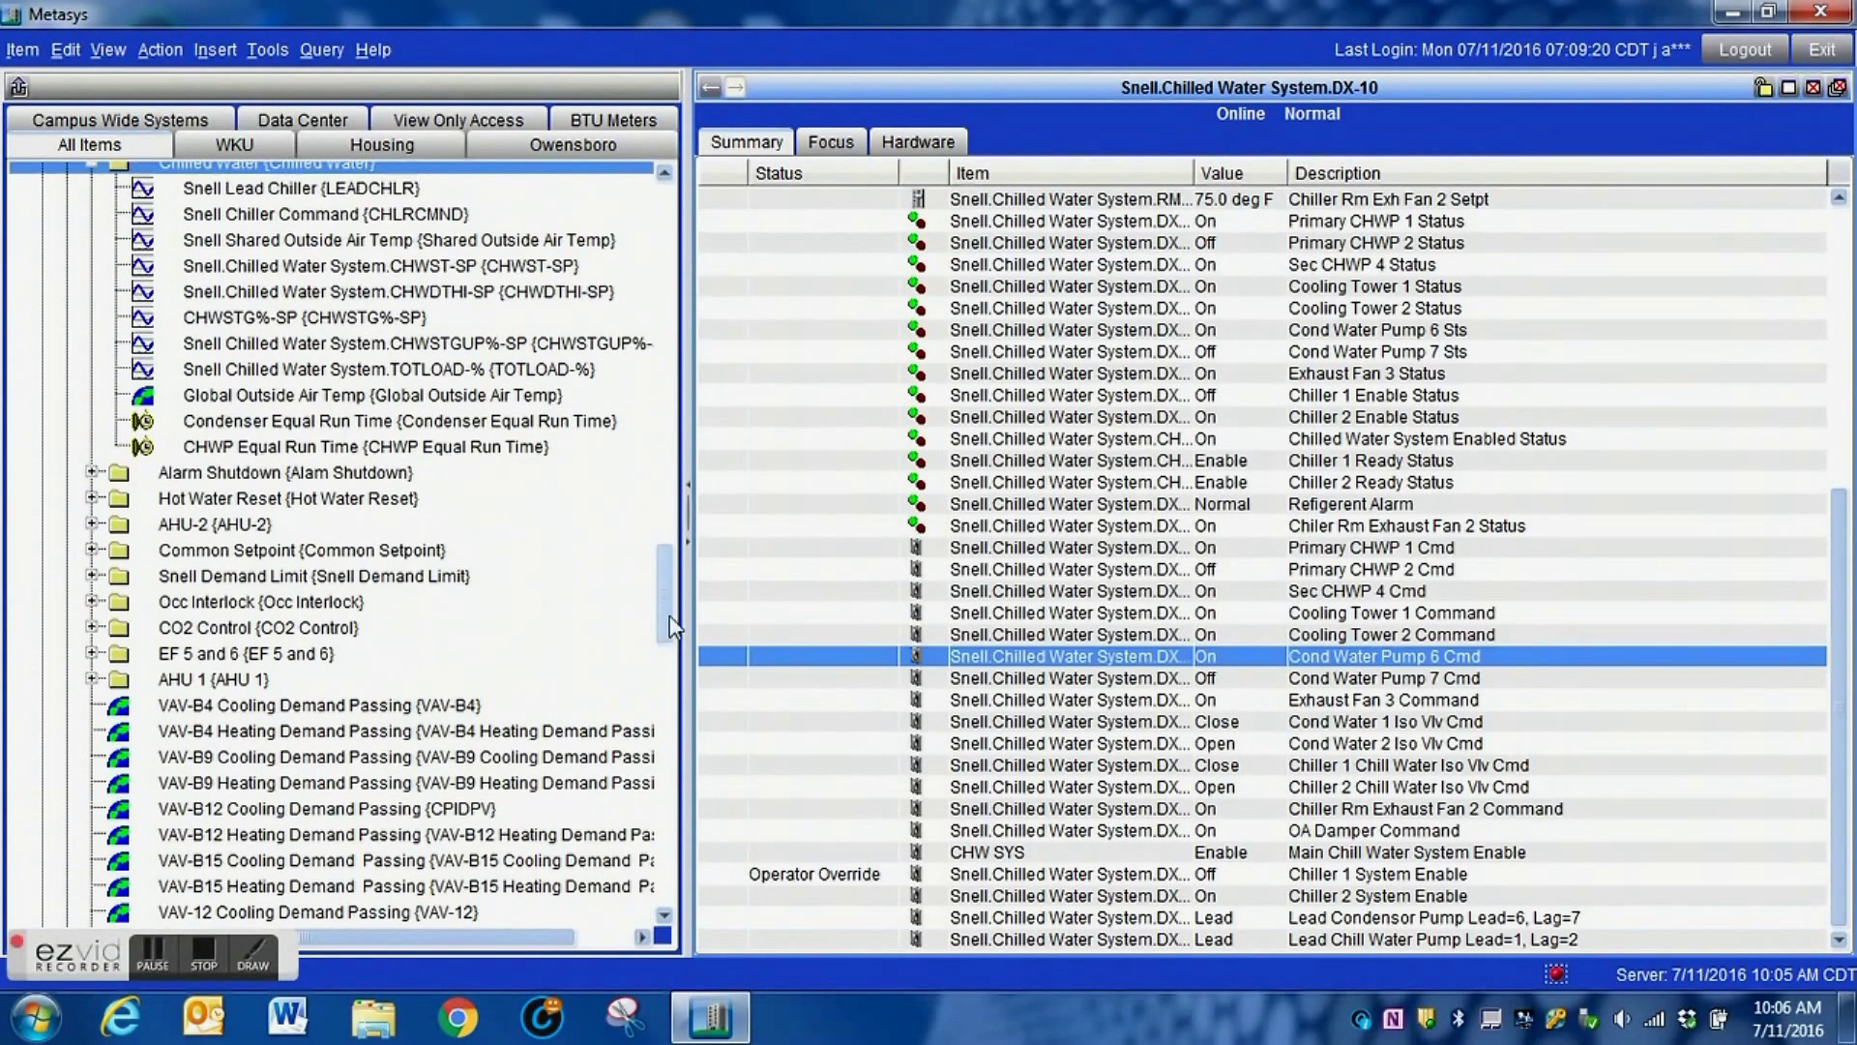
{"action": "double_click", "coordinate": [350, 424]}
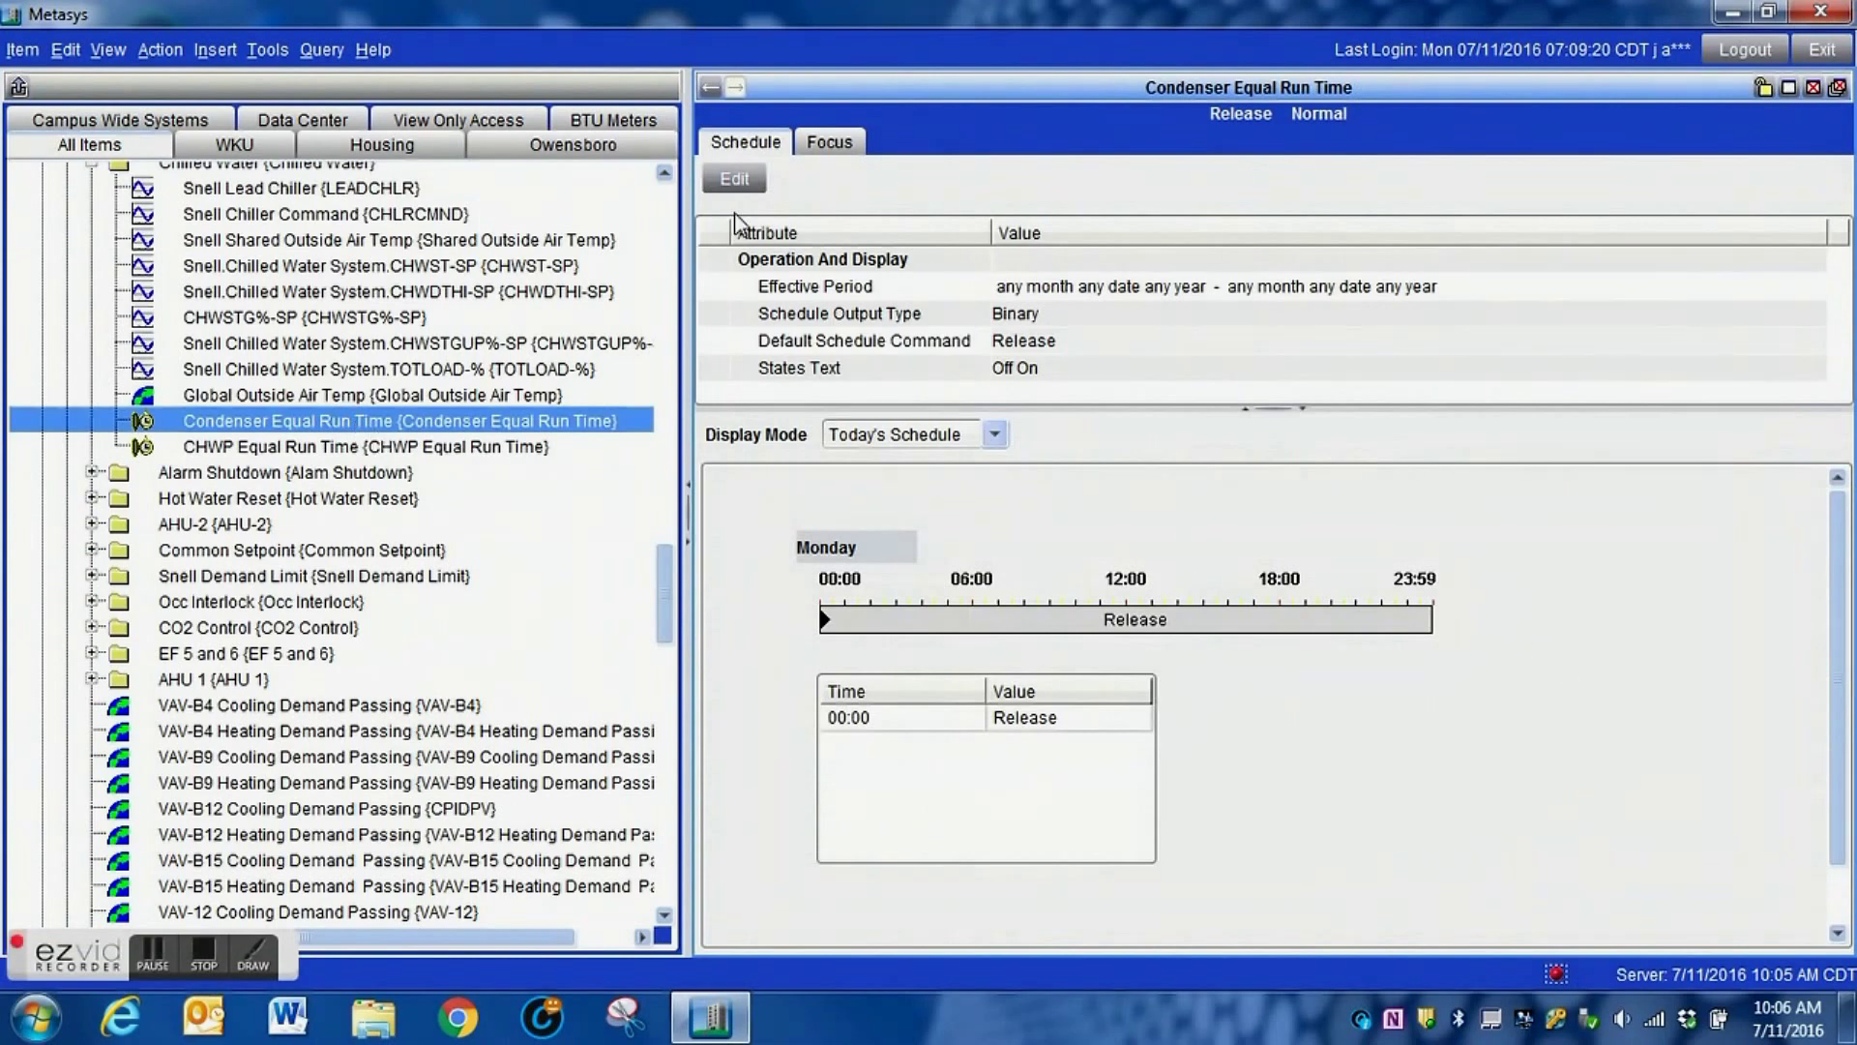
{"action": "left_click", "coordinate": [732, 182]}
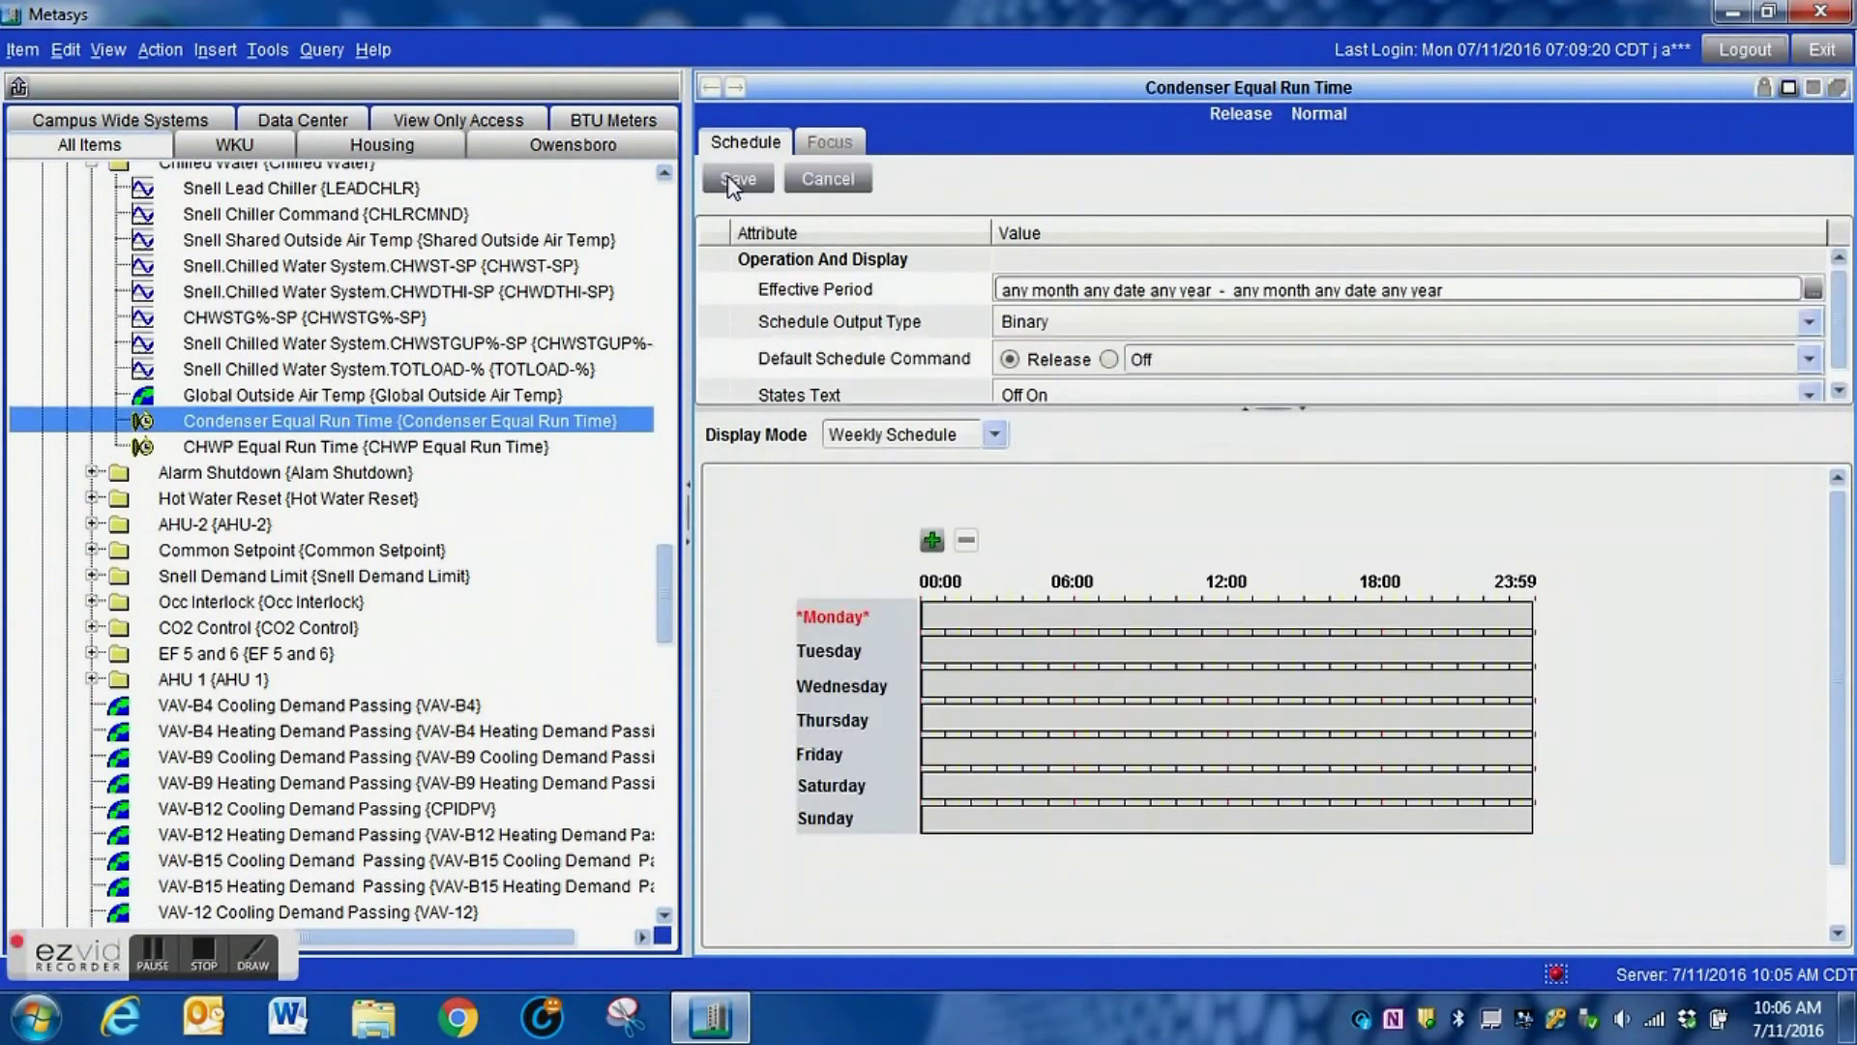
{"action": "left_click", "coordinate": [991, 444]}
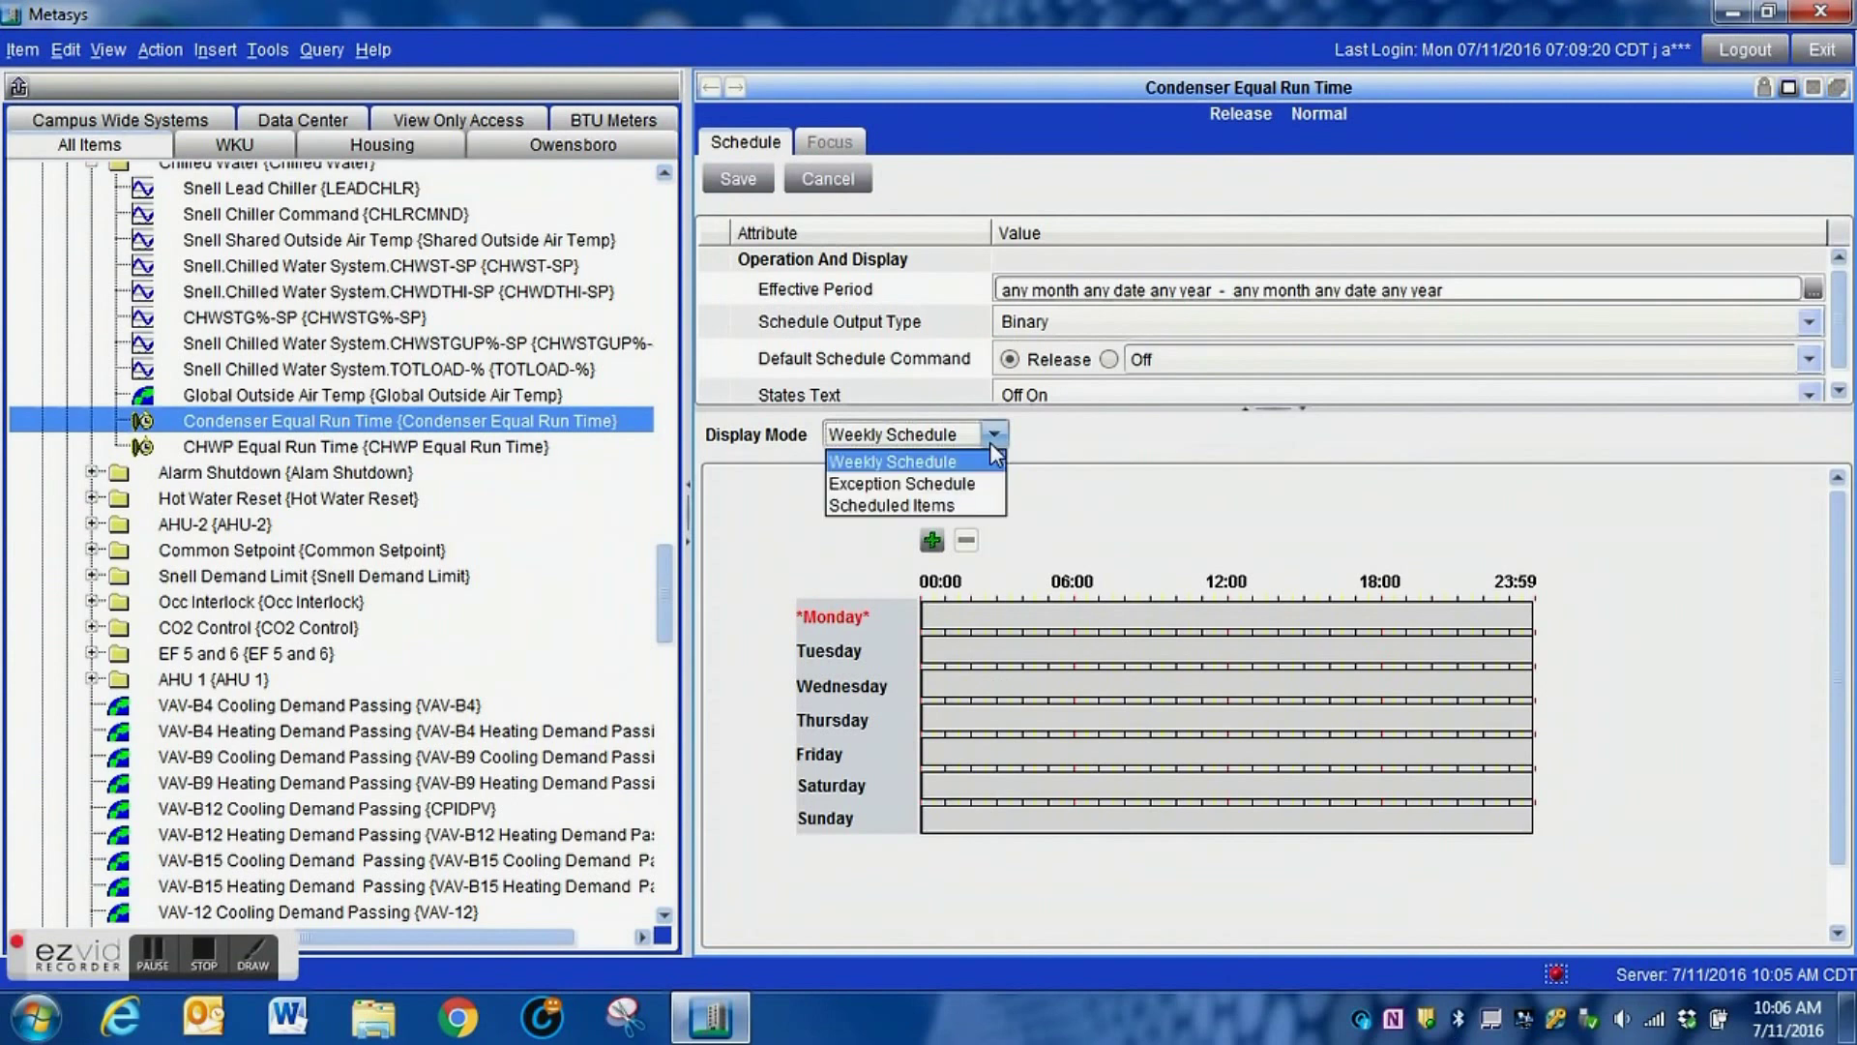
{"action": "left_click", "coordinate": [929, 505]}
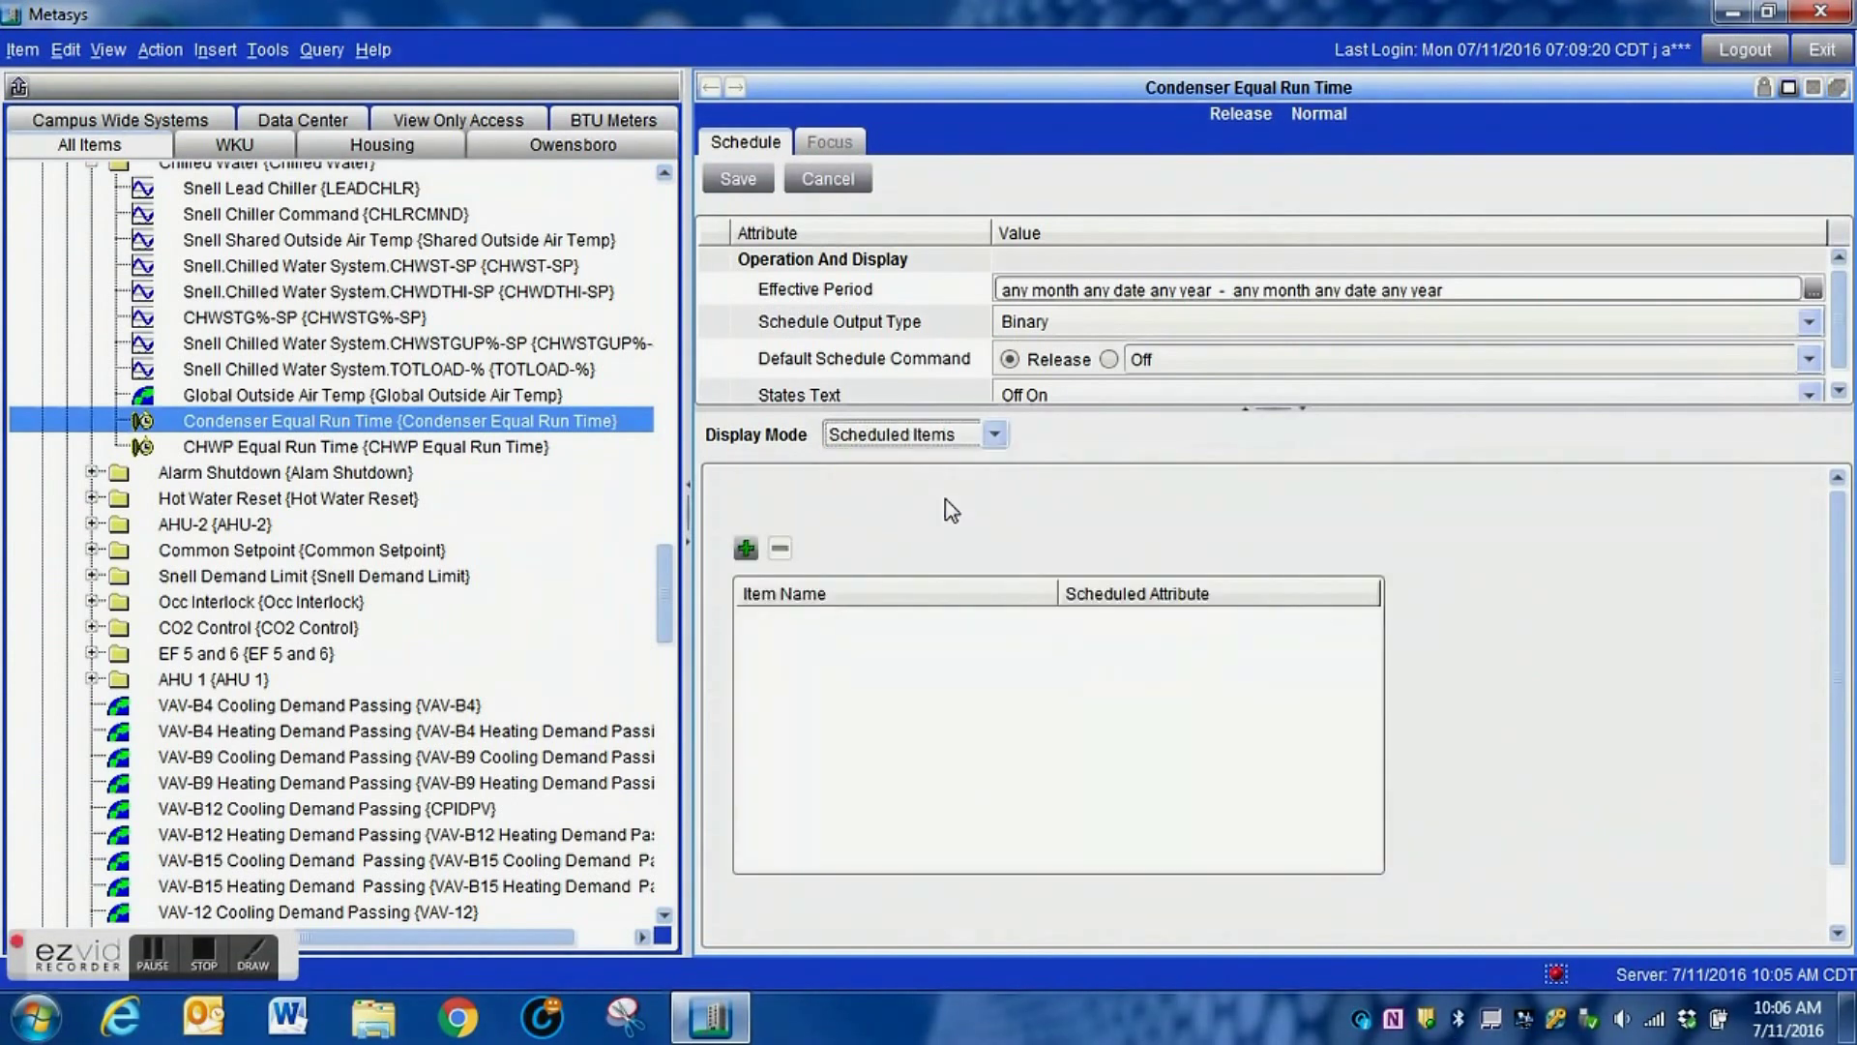
- Add the WKU-SNELL-NAE15 > N2-1 > DX-10 LEADCNWP point as the scheduled item
{"action": "left_click", "coordinate": [748, 549]}
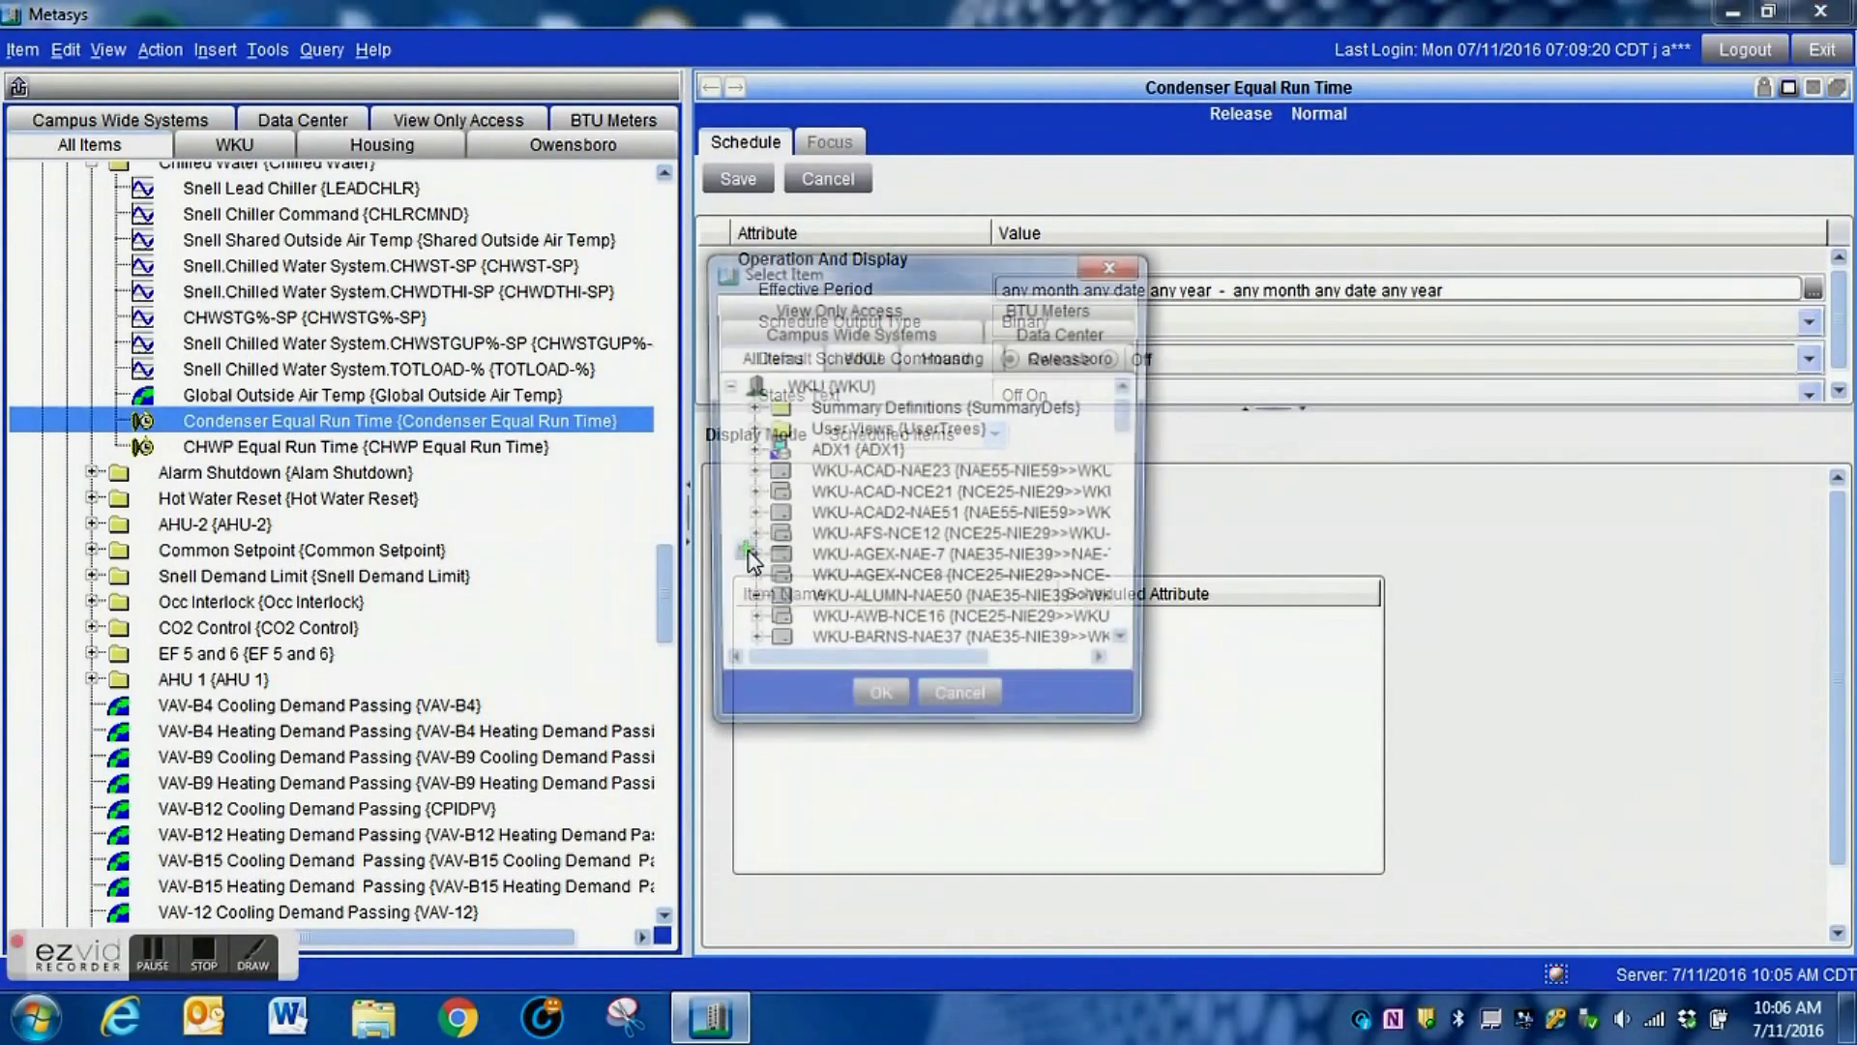
{"action": "left_click_drag", "start_coordinate": [1099, 559], "coordinate": [1447, 556]}
{"action": "left_click", "coordinate": [1426, 669]}
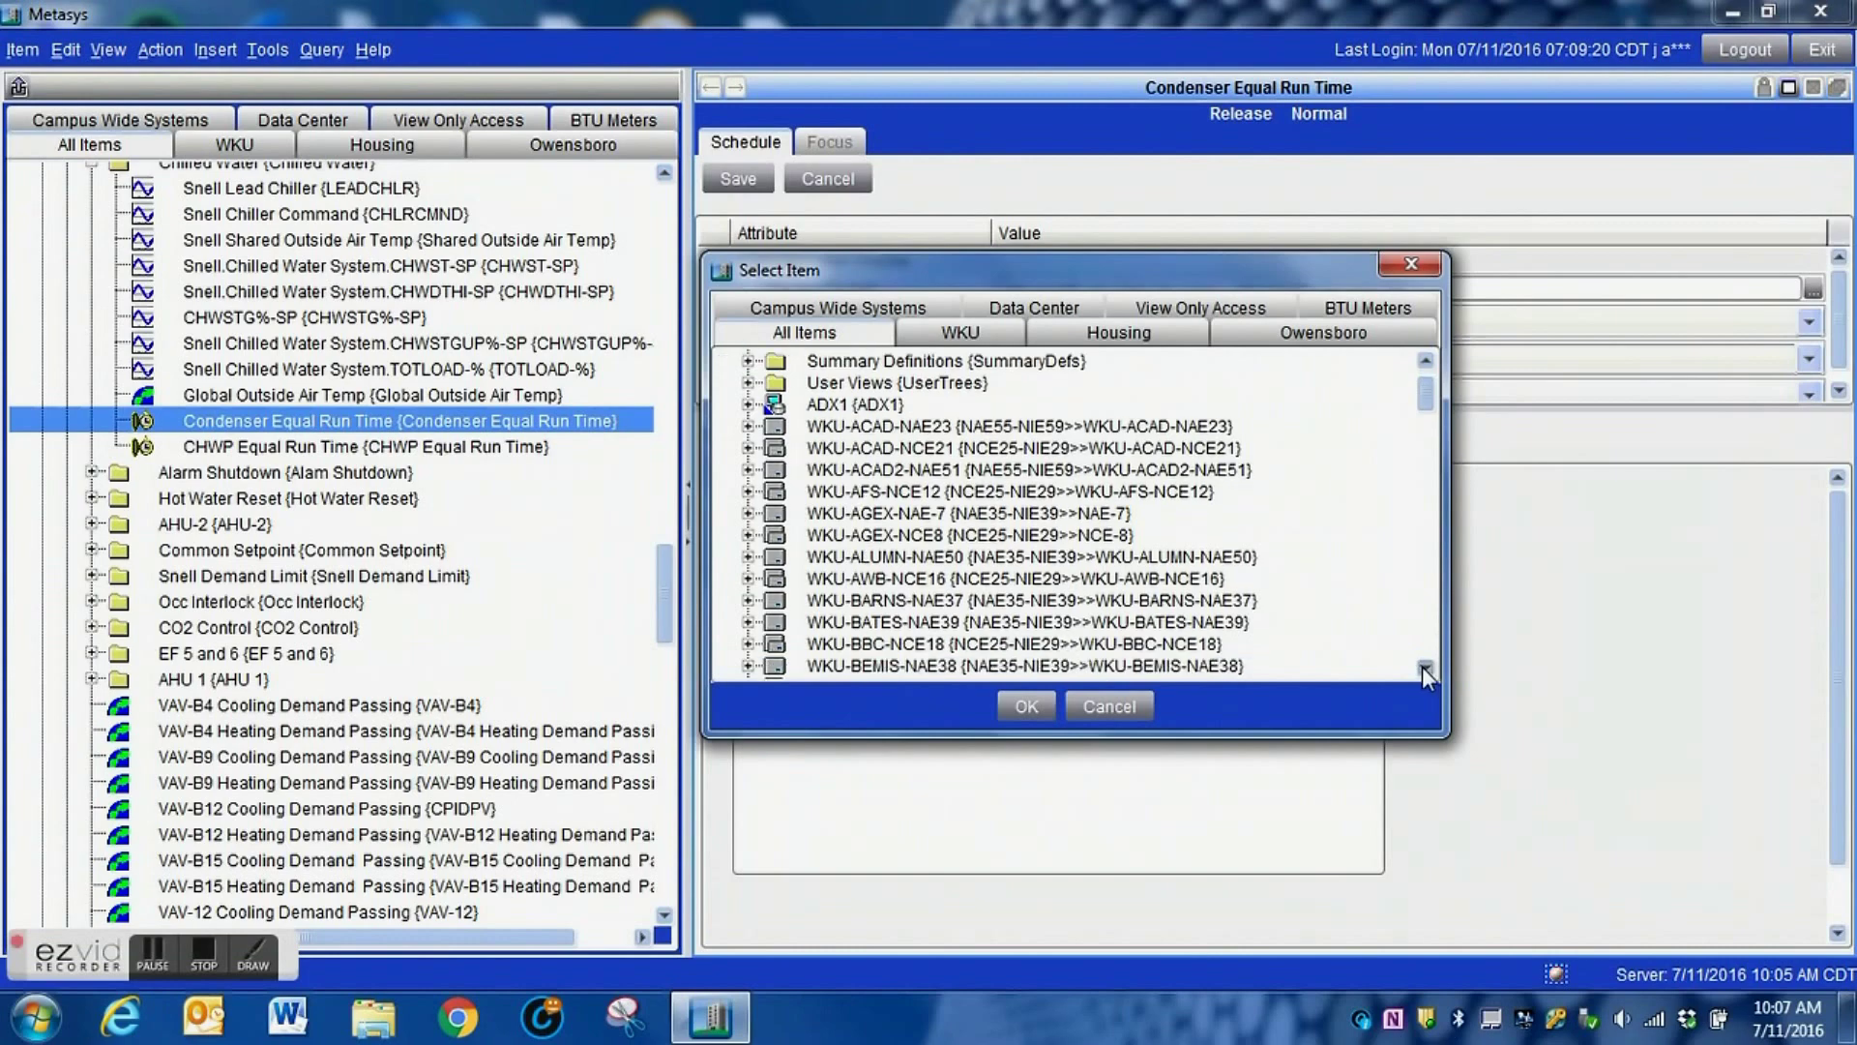
{"action": "left_click_drag", "start_coordinate": [1426, 670], "coordinate": [1426, 670]}
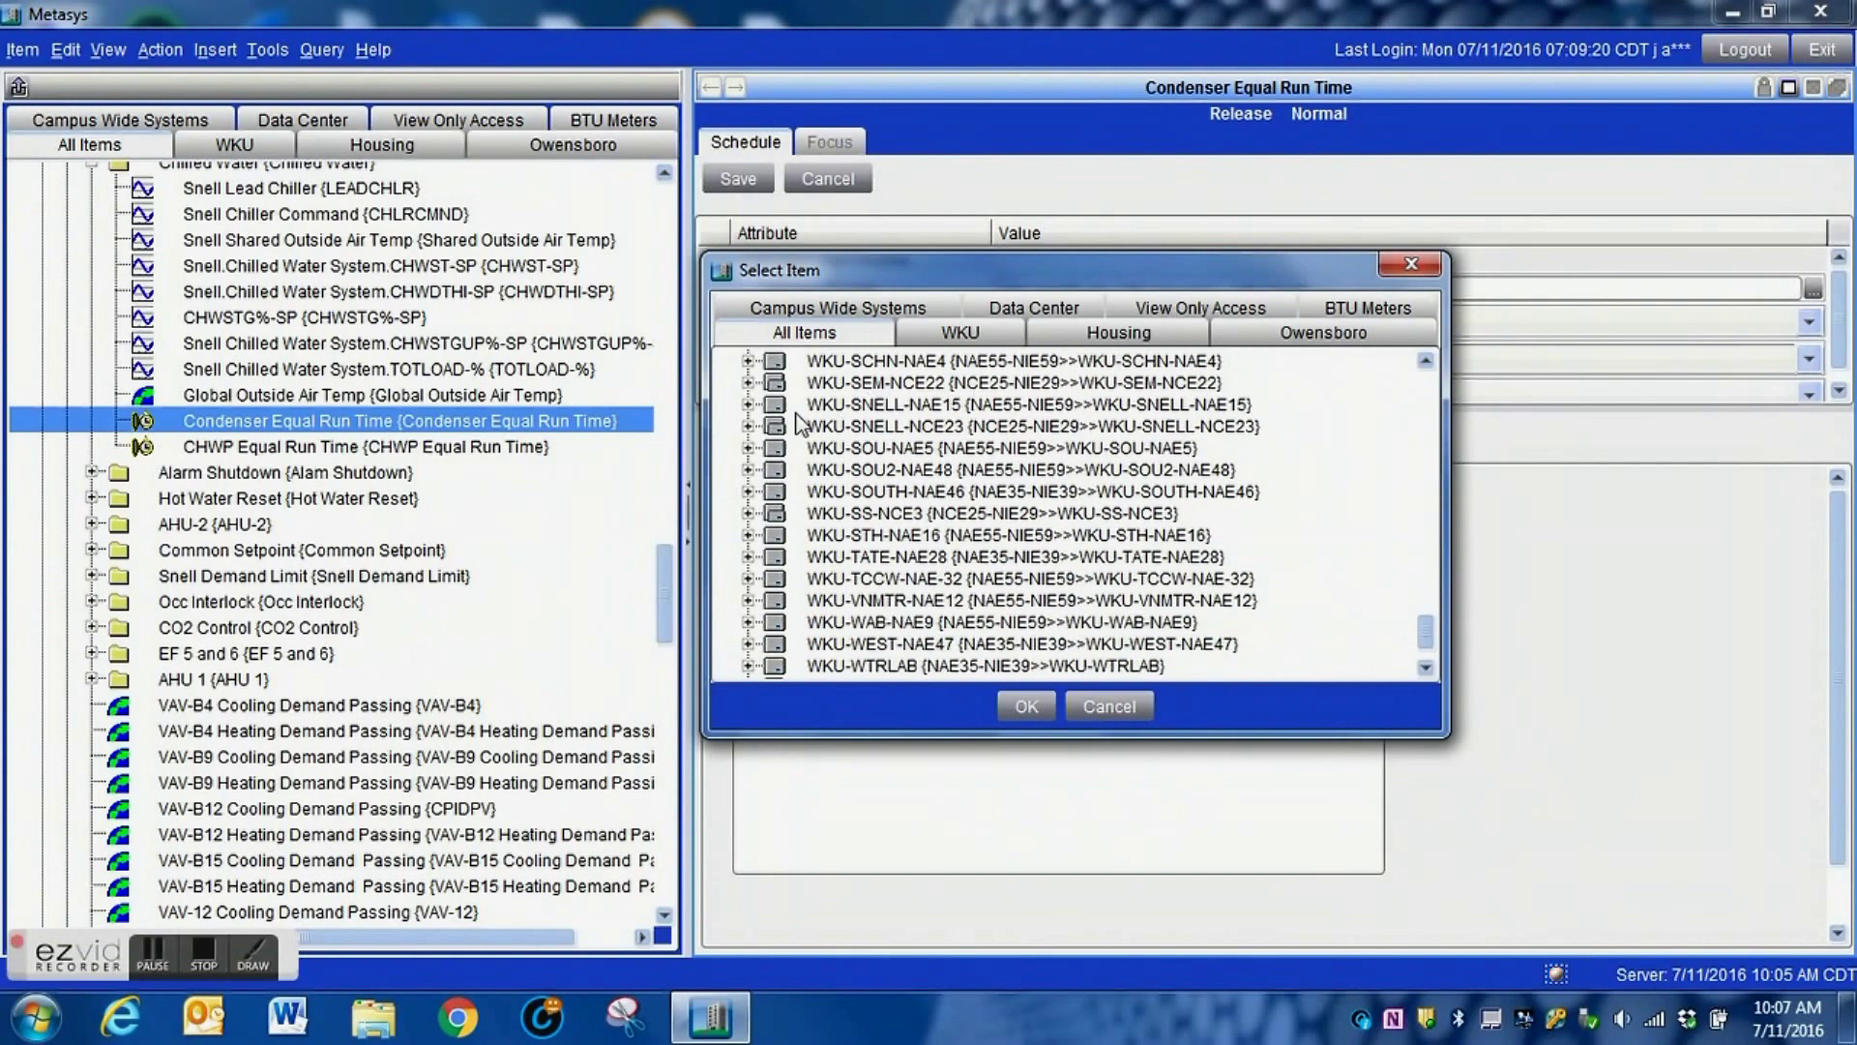
{"action": "left_click", "coordinate": [747, 405]}
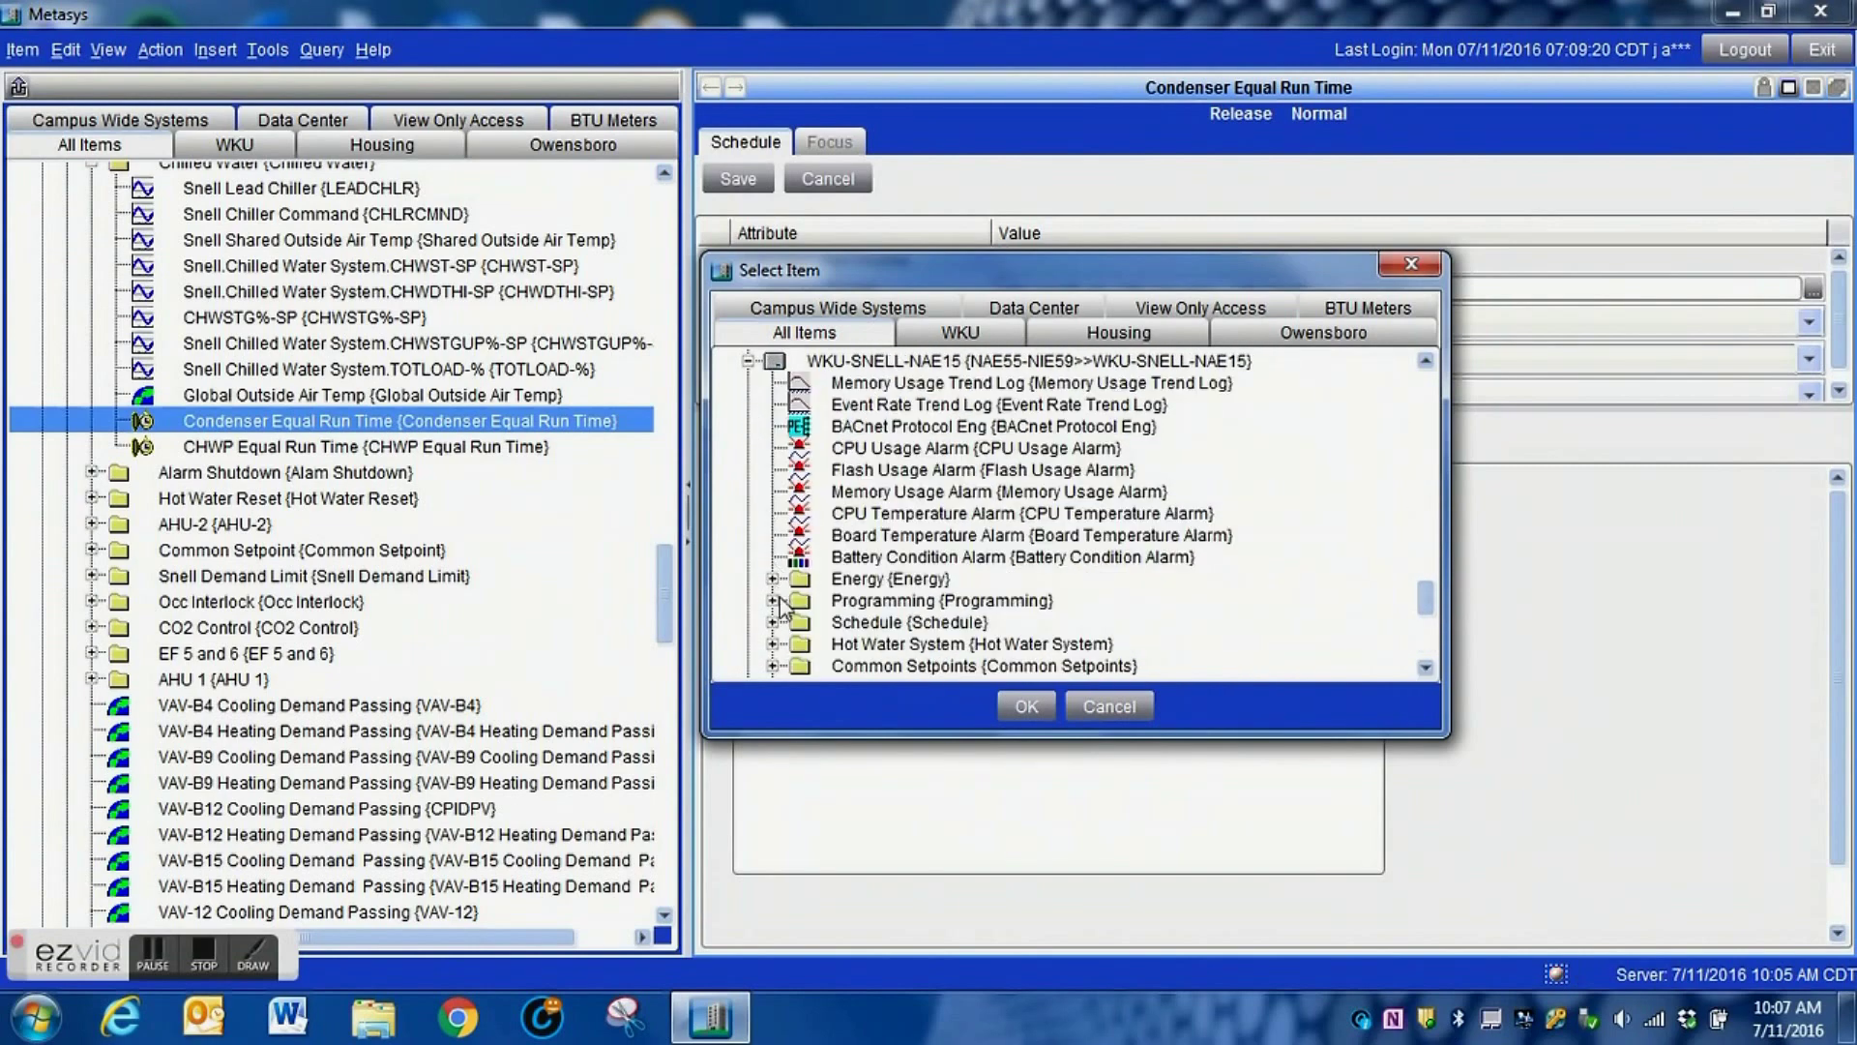
{"action": "left_click_drag", "start_coordinate": [1426, 670], "coordinate": [1426, 669]}
{"action": "left_click", "coordinate": [772, 534]}
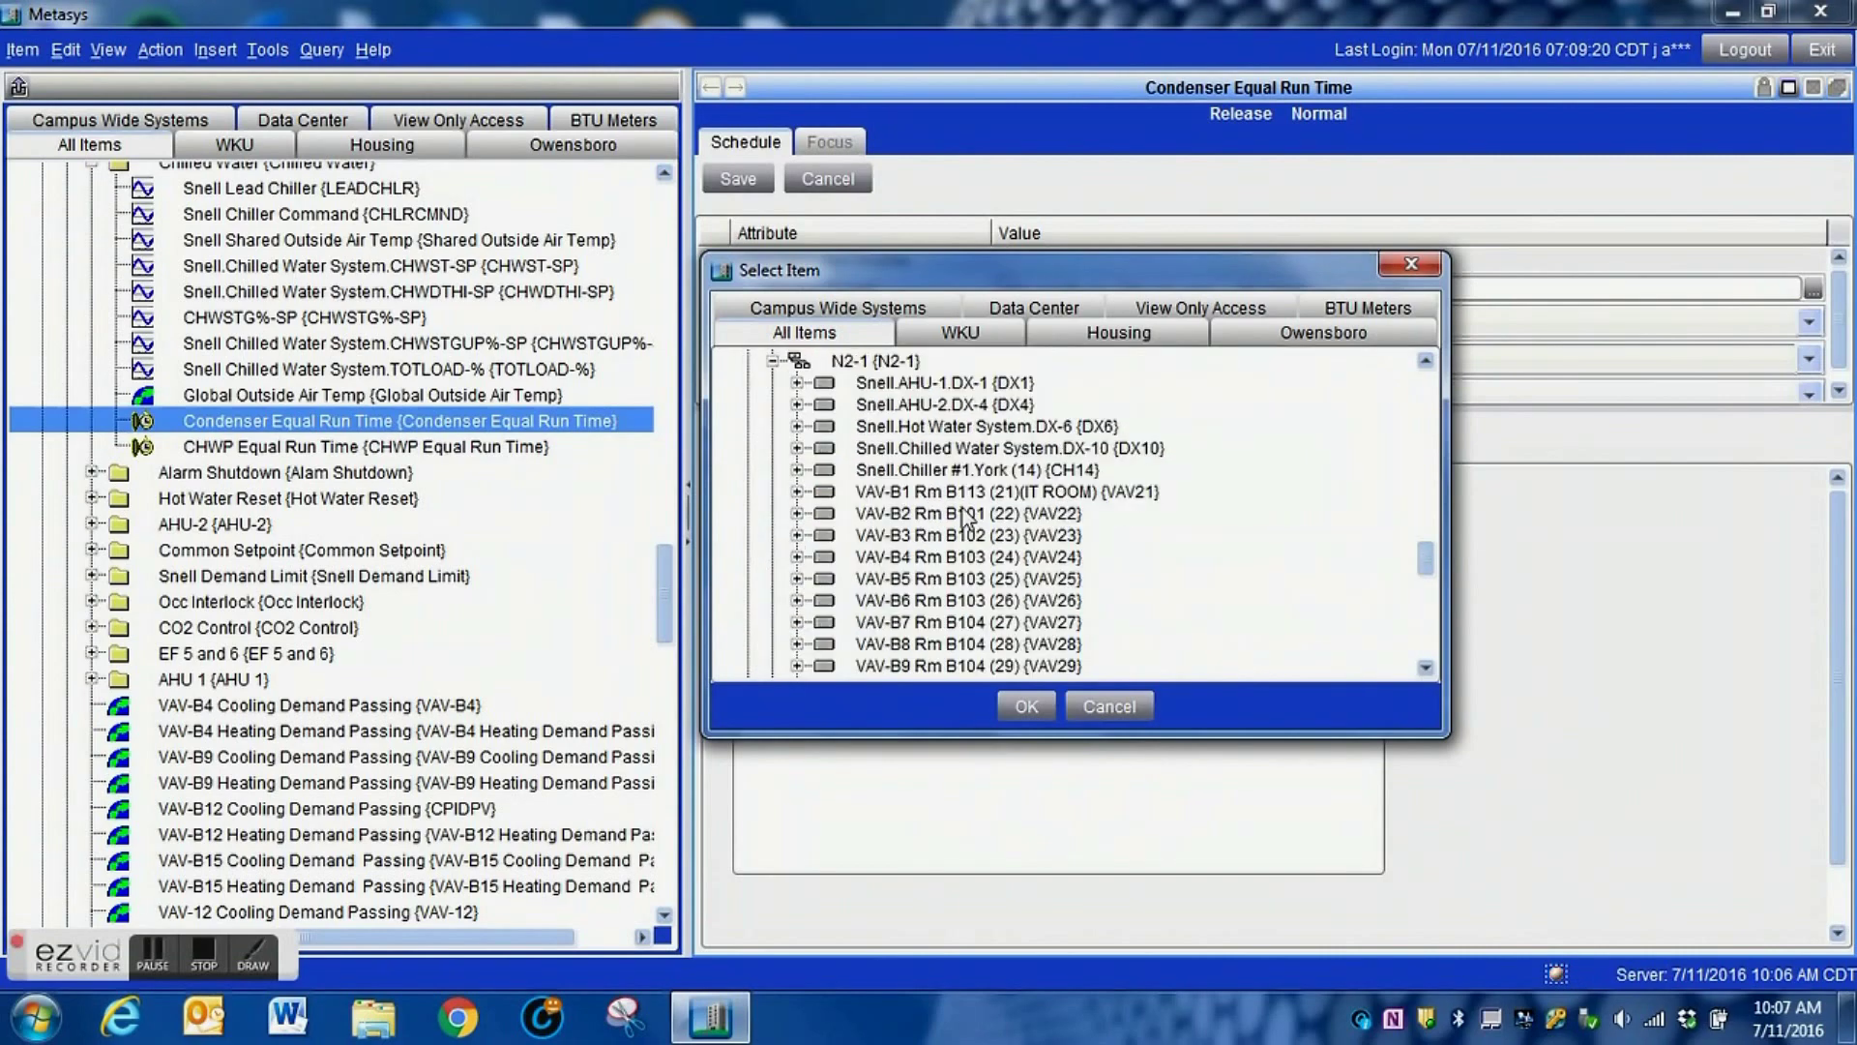
{"action": "left_click", "coordinate": [796, 447]}
{"action": "left_click_drag", "start_coordinate": [1432, 530], "coordinate": [1438, 588]}
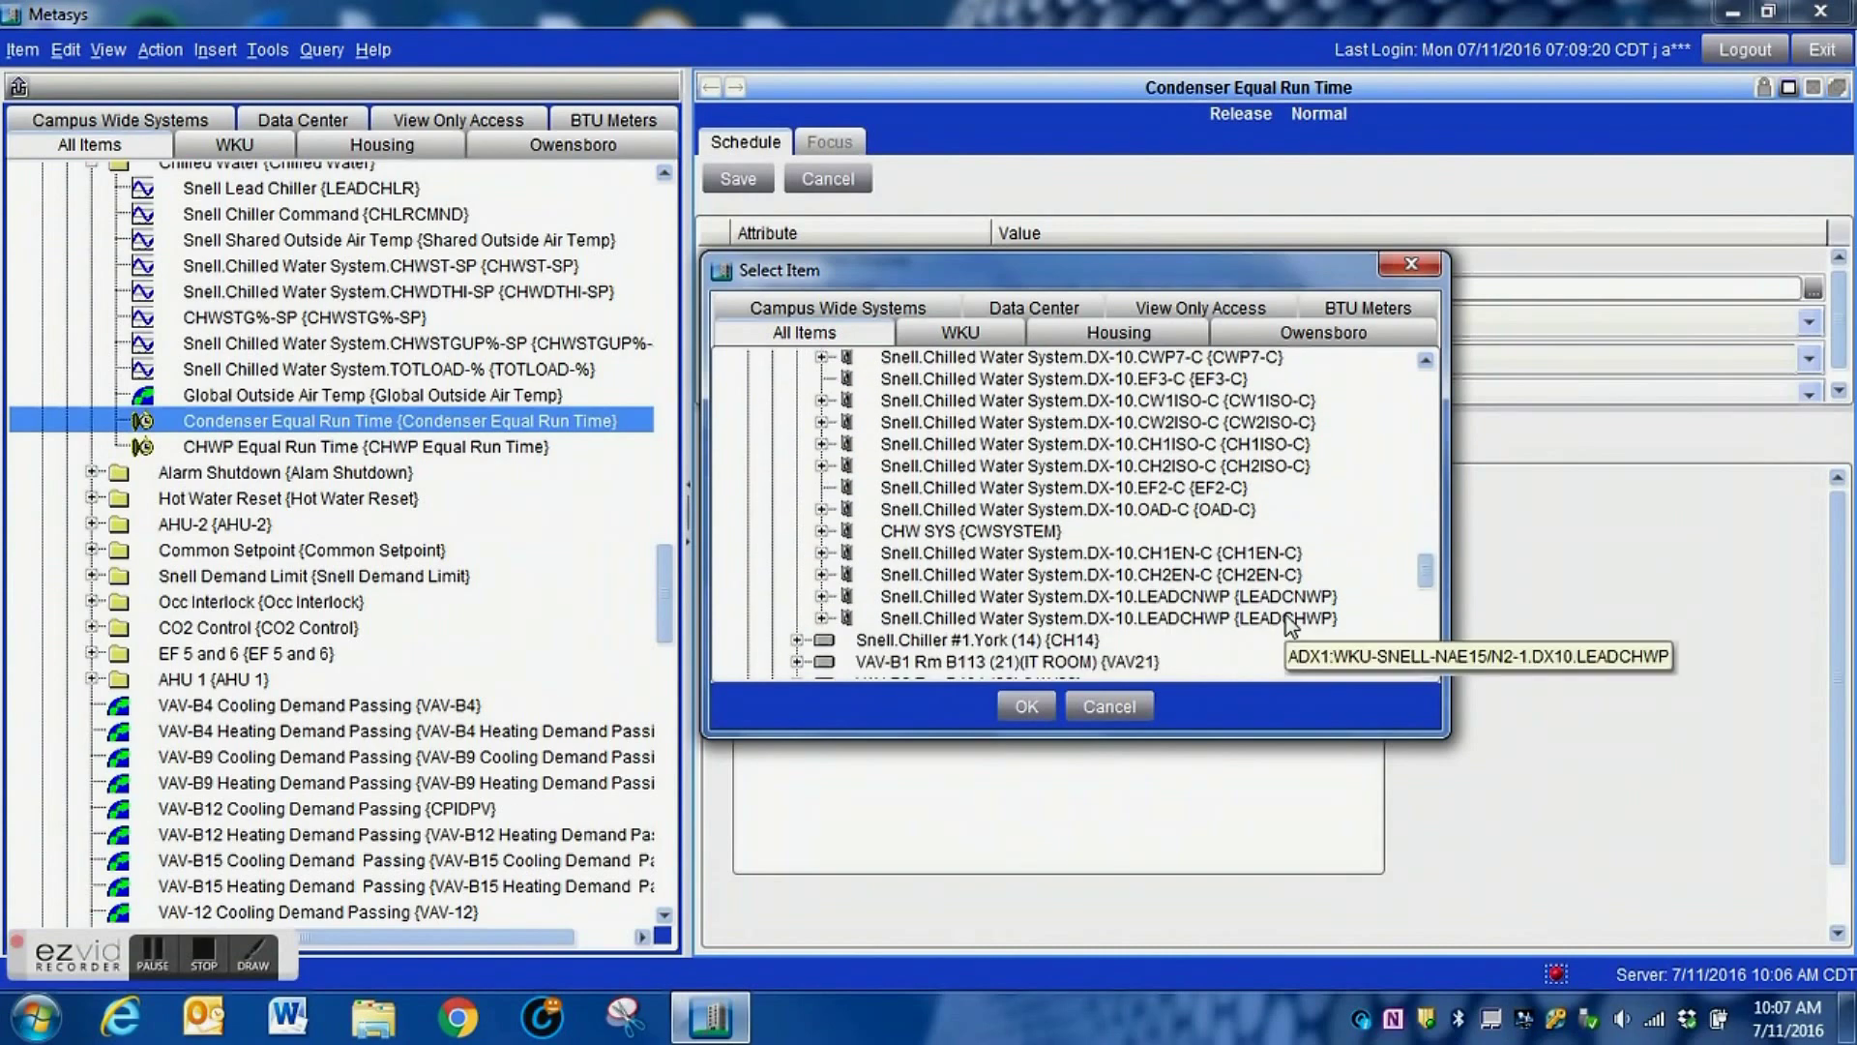
{"action": "left_click", "coordinate": [1083, 599]}
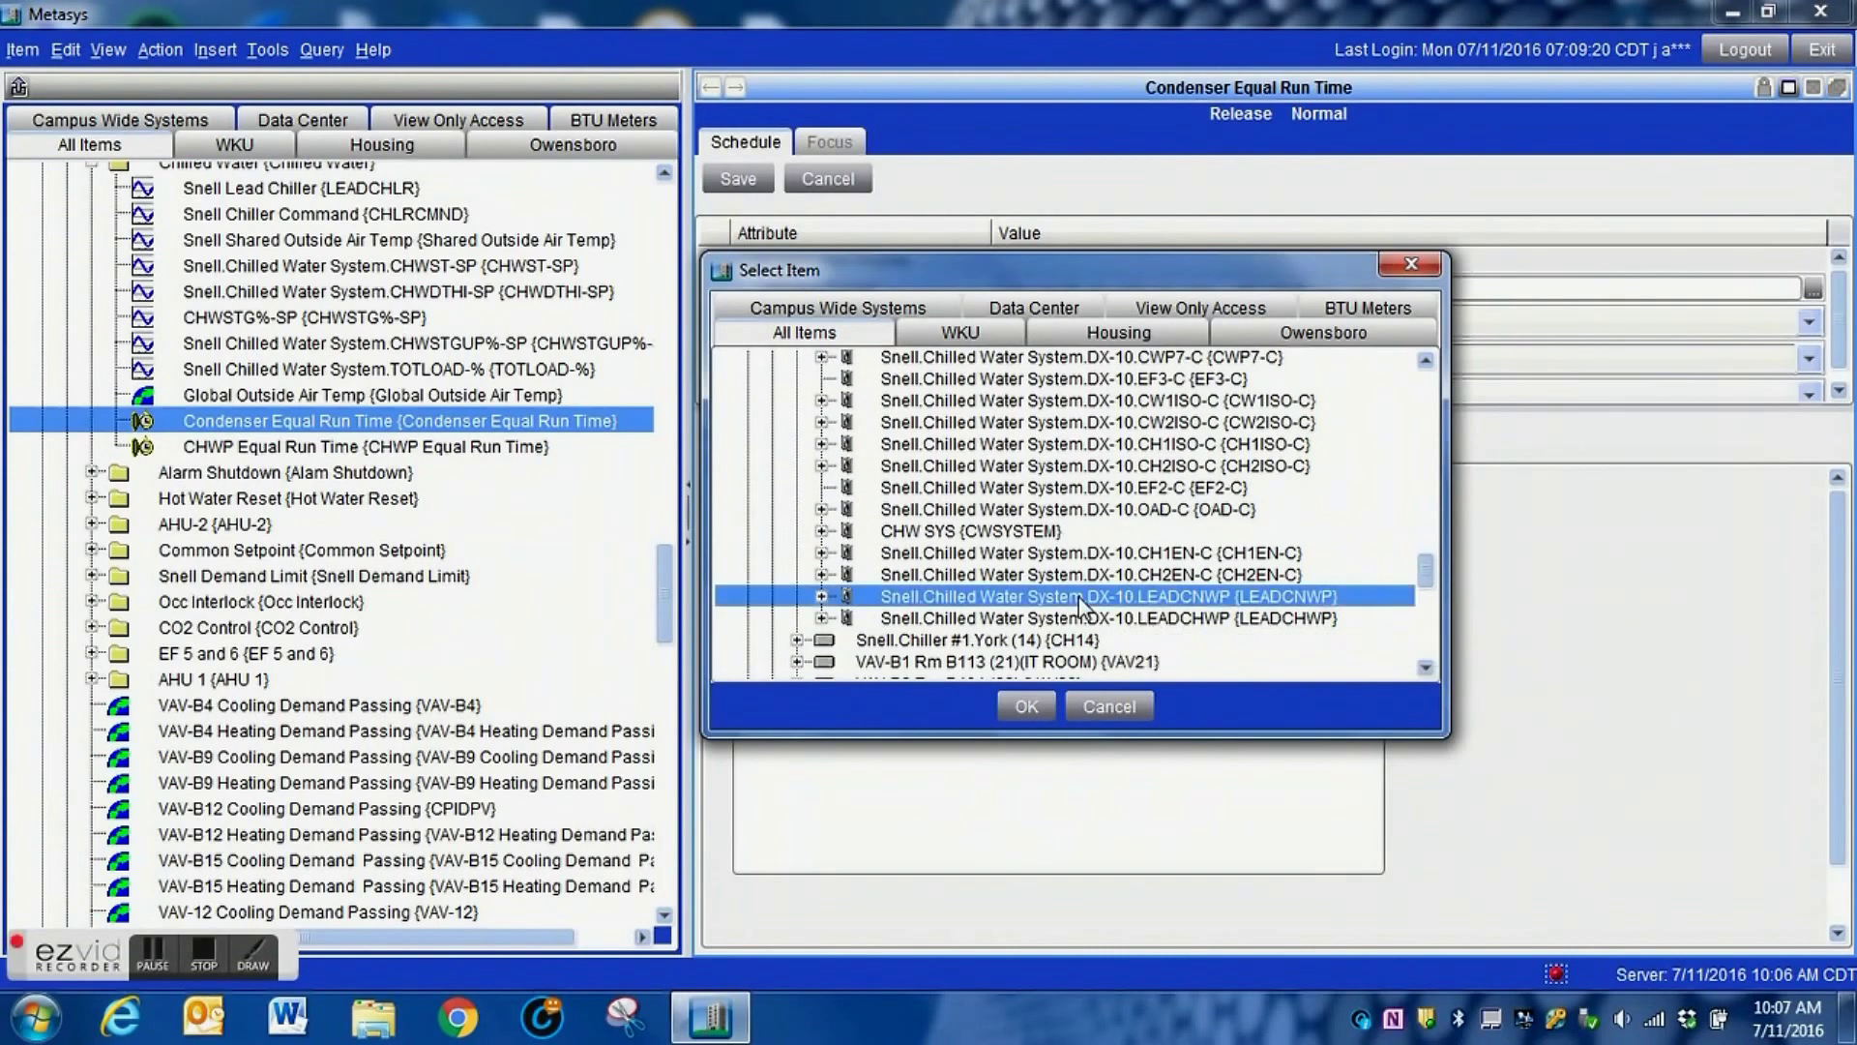
{"action": "left_click", "coordinate": [1023, 704]}
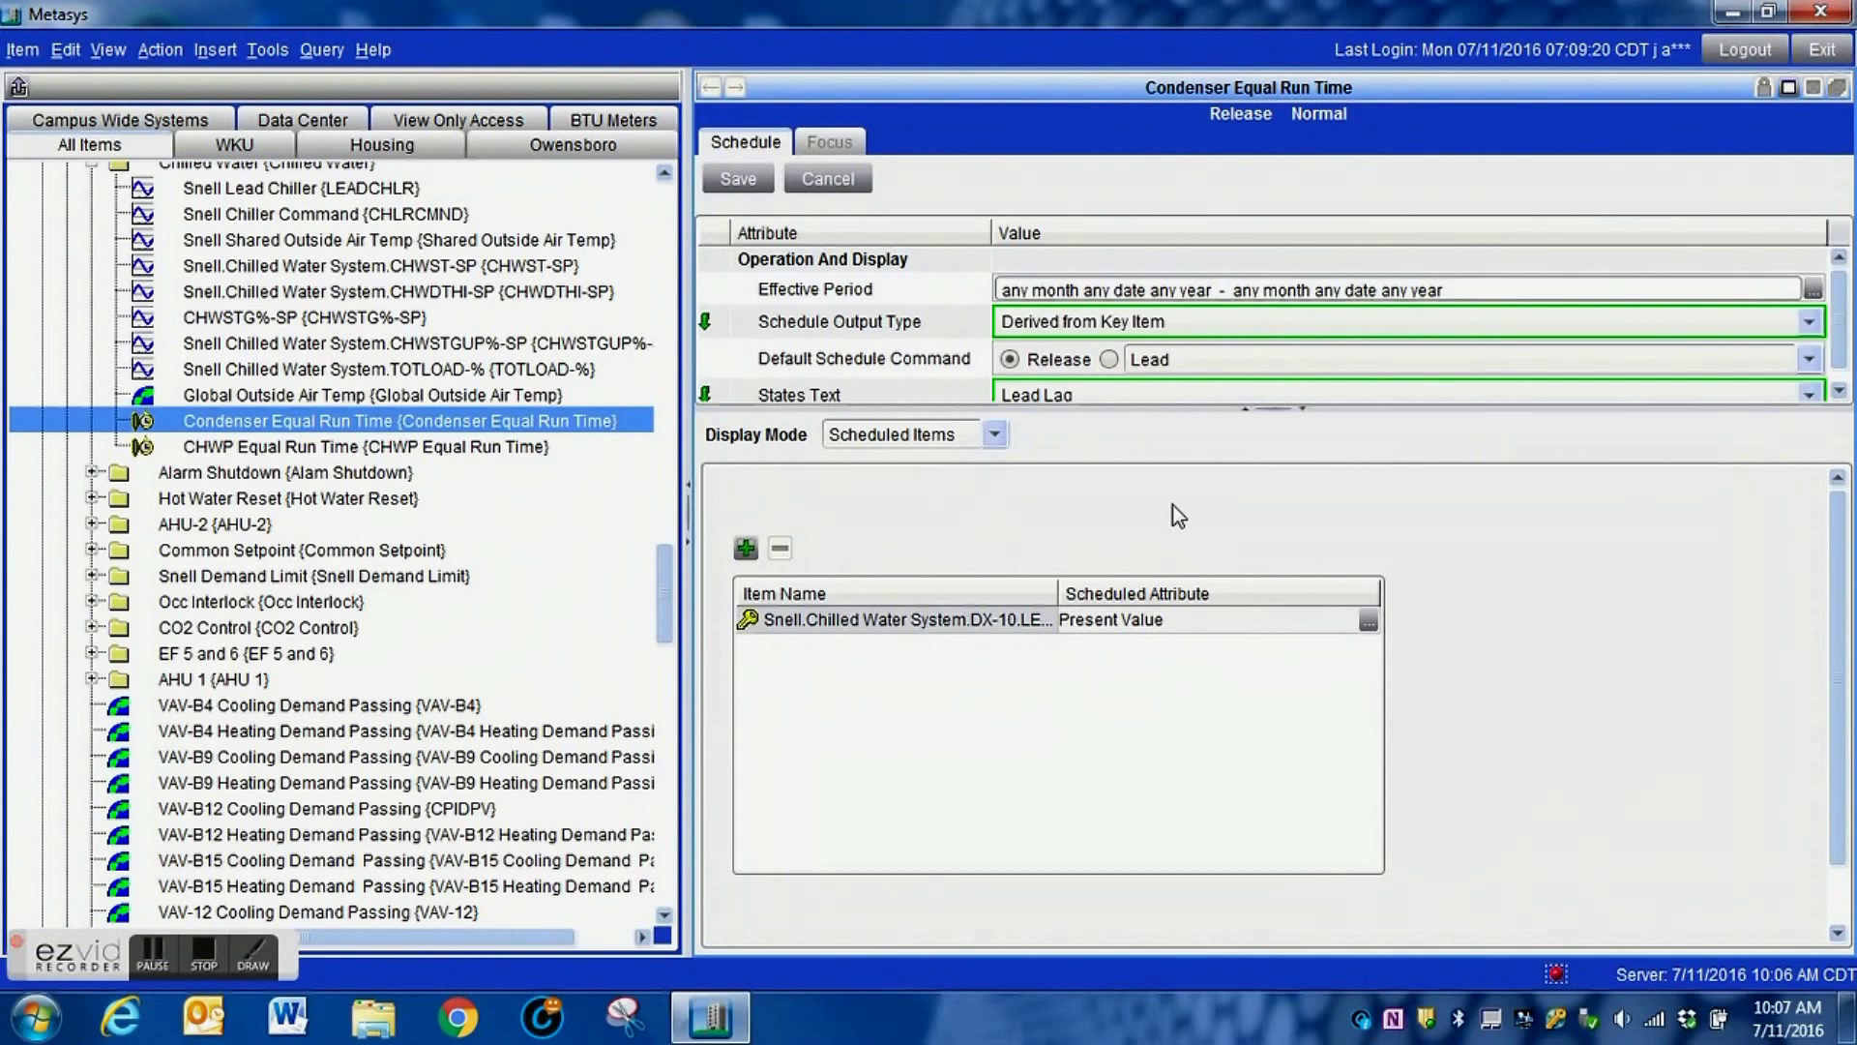
{"action": "left_click", "coordinate": [888, 434]}
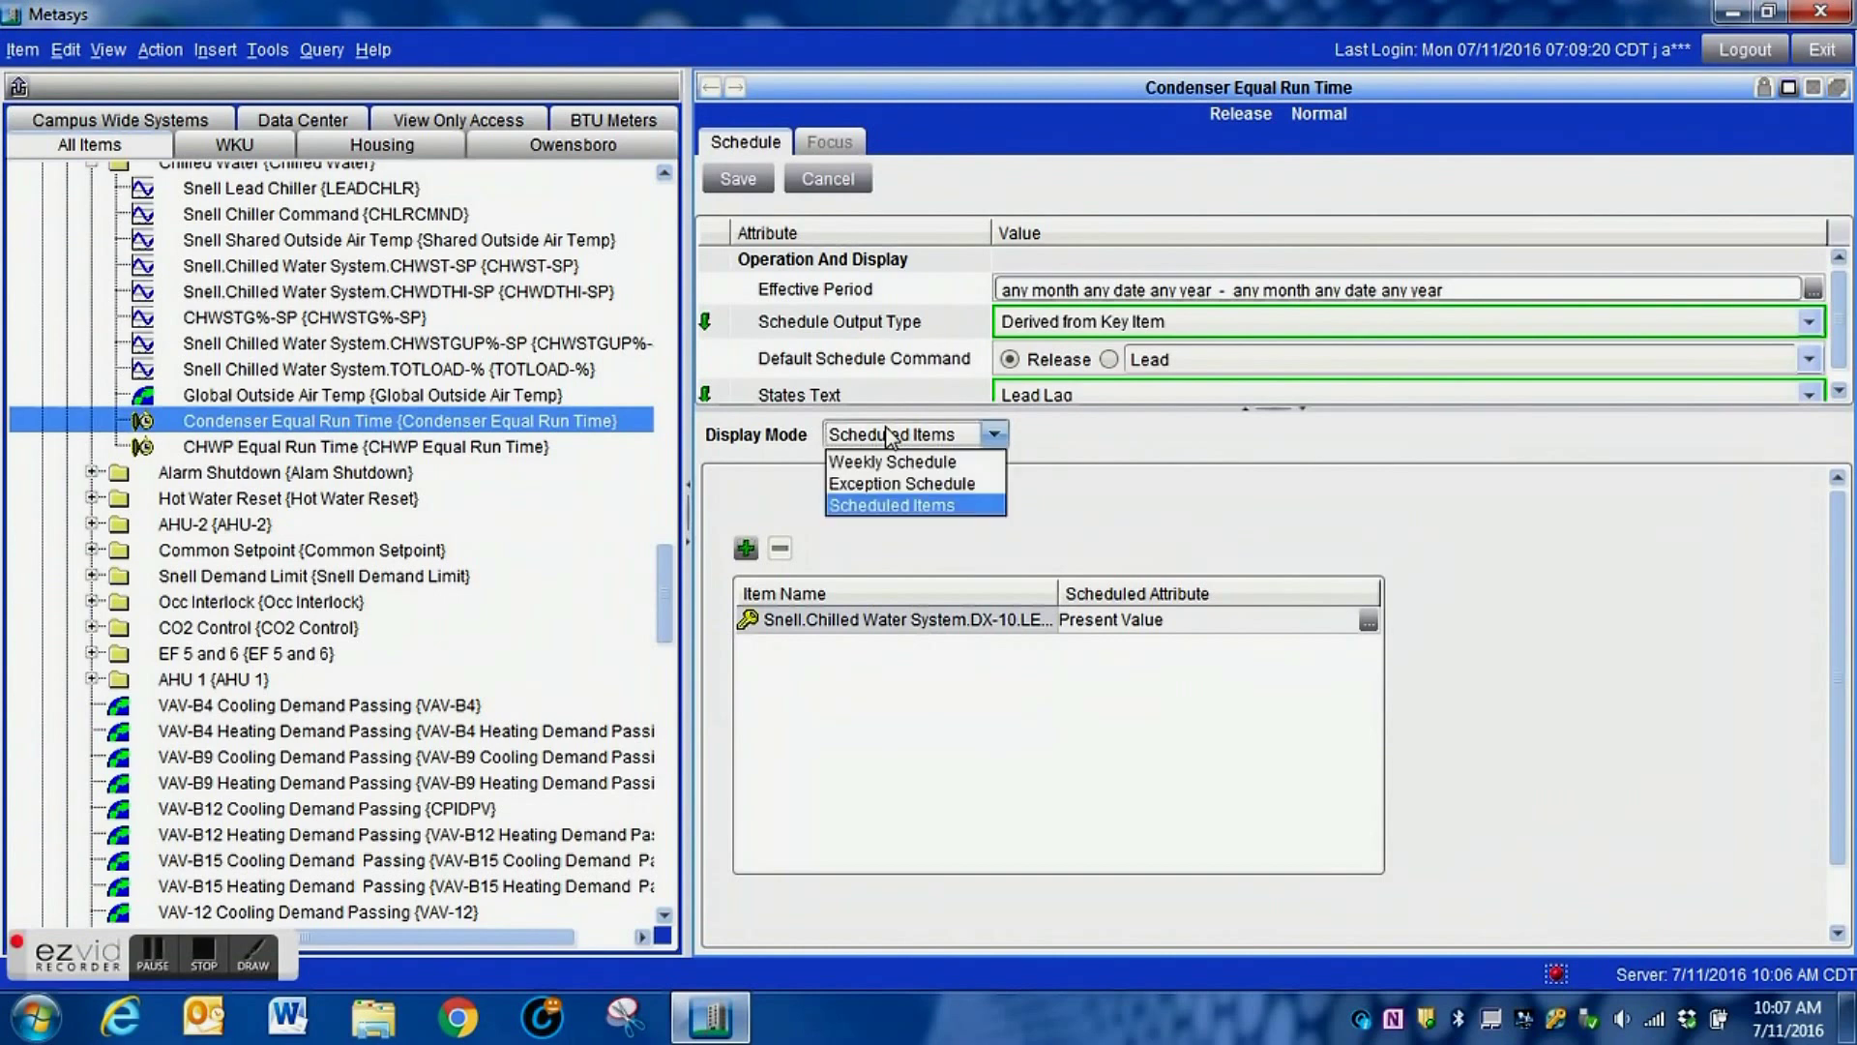
- Show the Exception List and add a new exception using the single Date option
{"action": "left_click", "coordinate": [907, 483]}
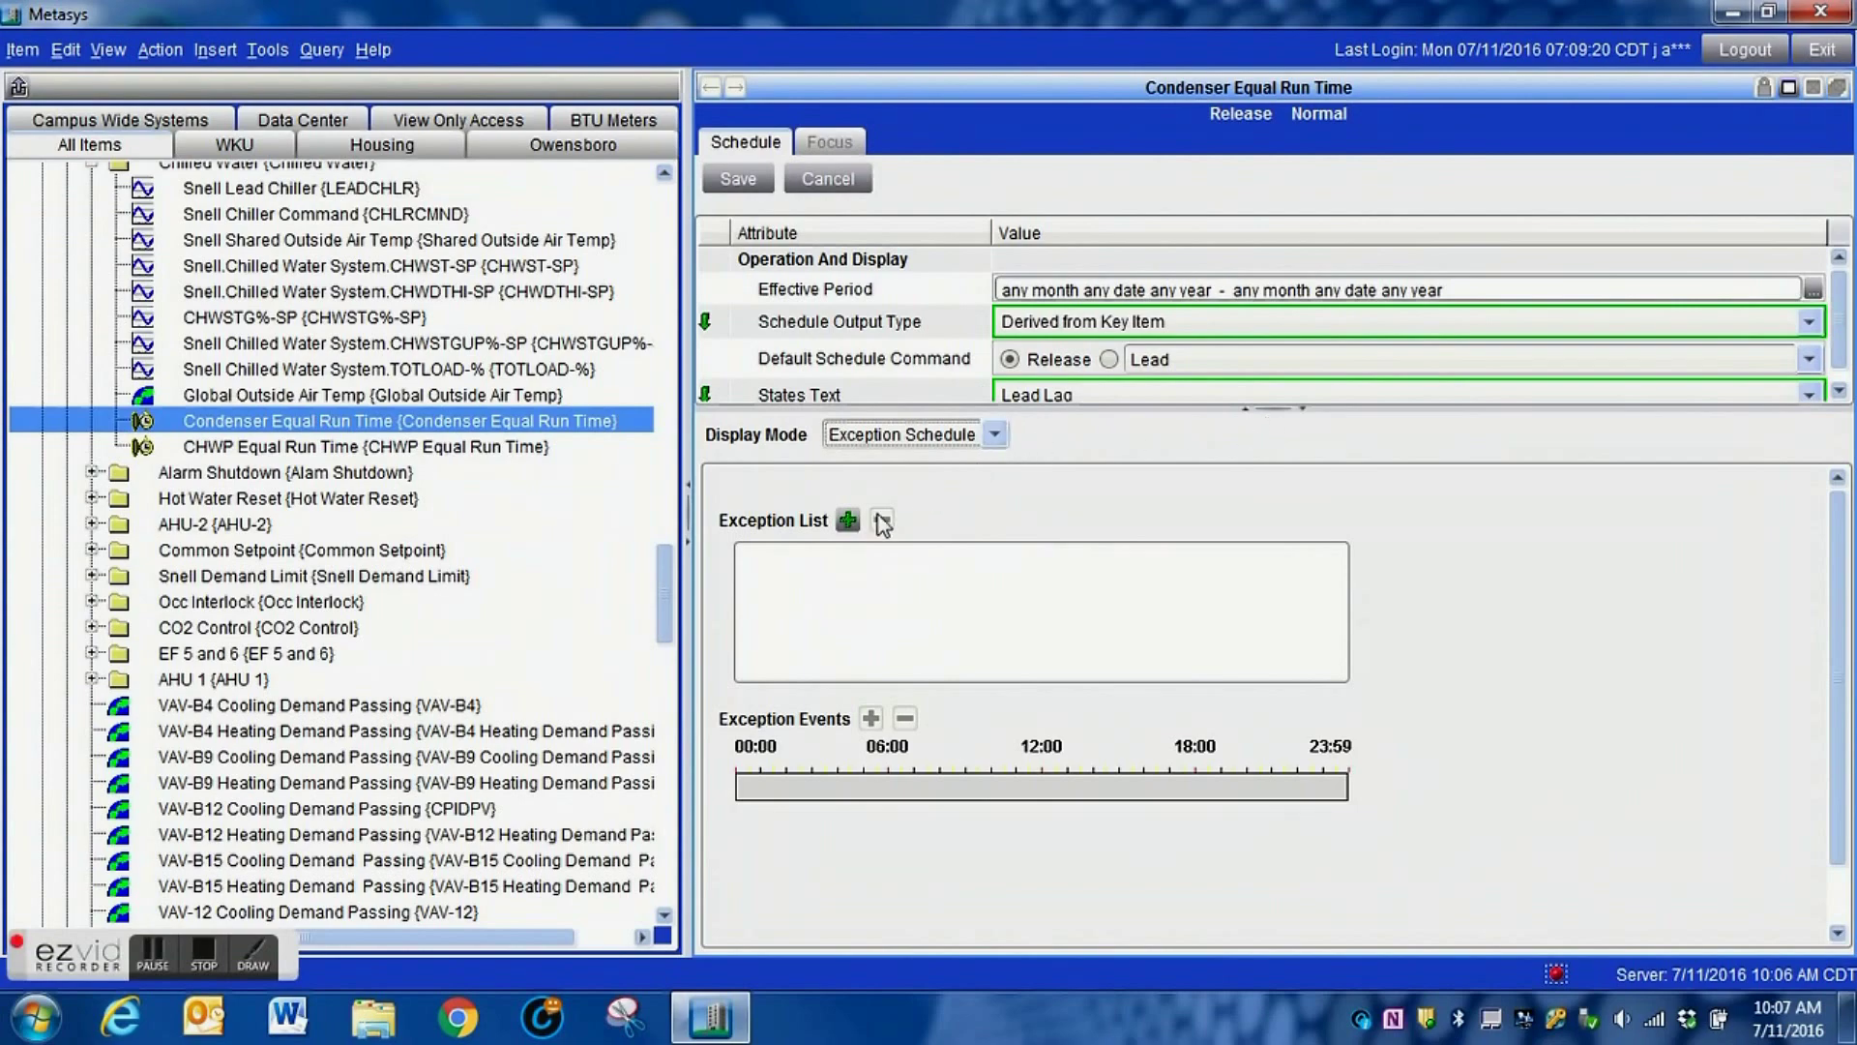
{"action": "left_click", "coordinate": [847, 520]}
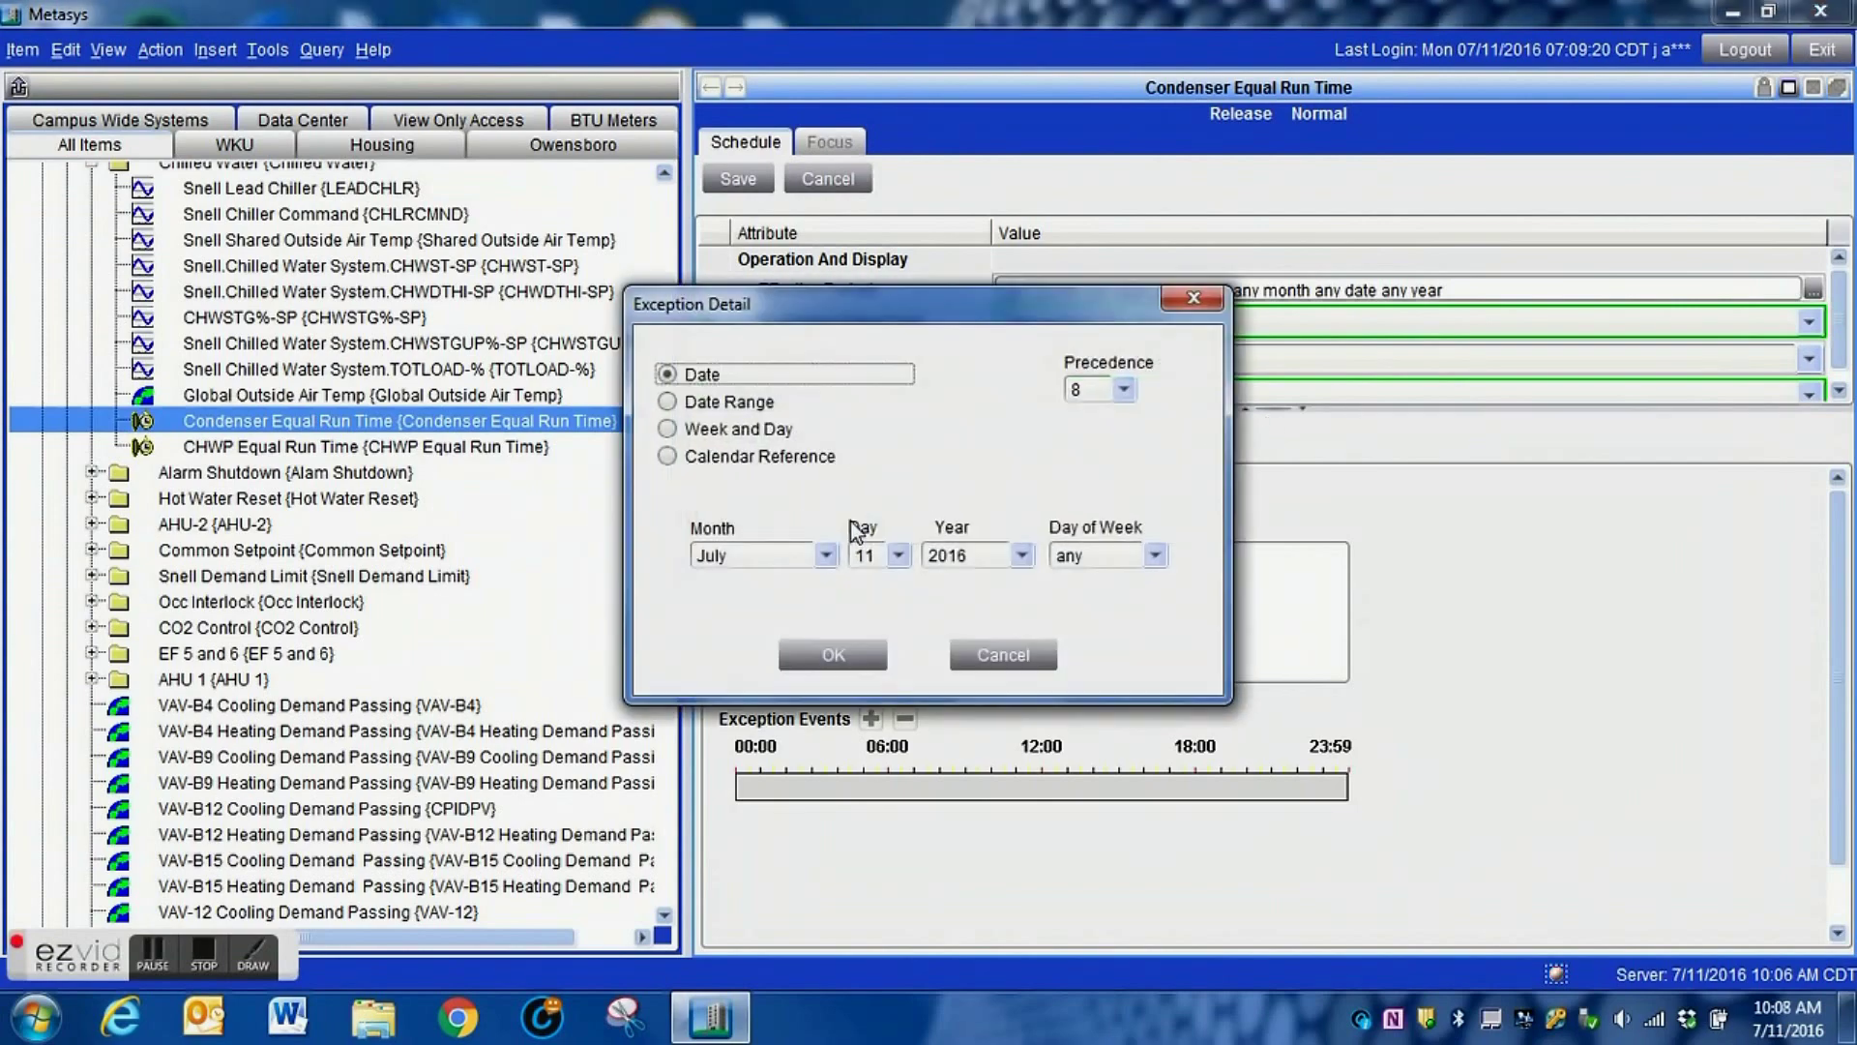
{"action": "left_click", "coordinate": [678, 432]}
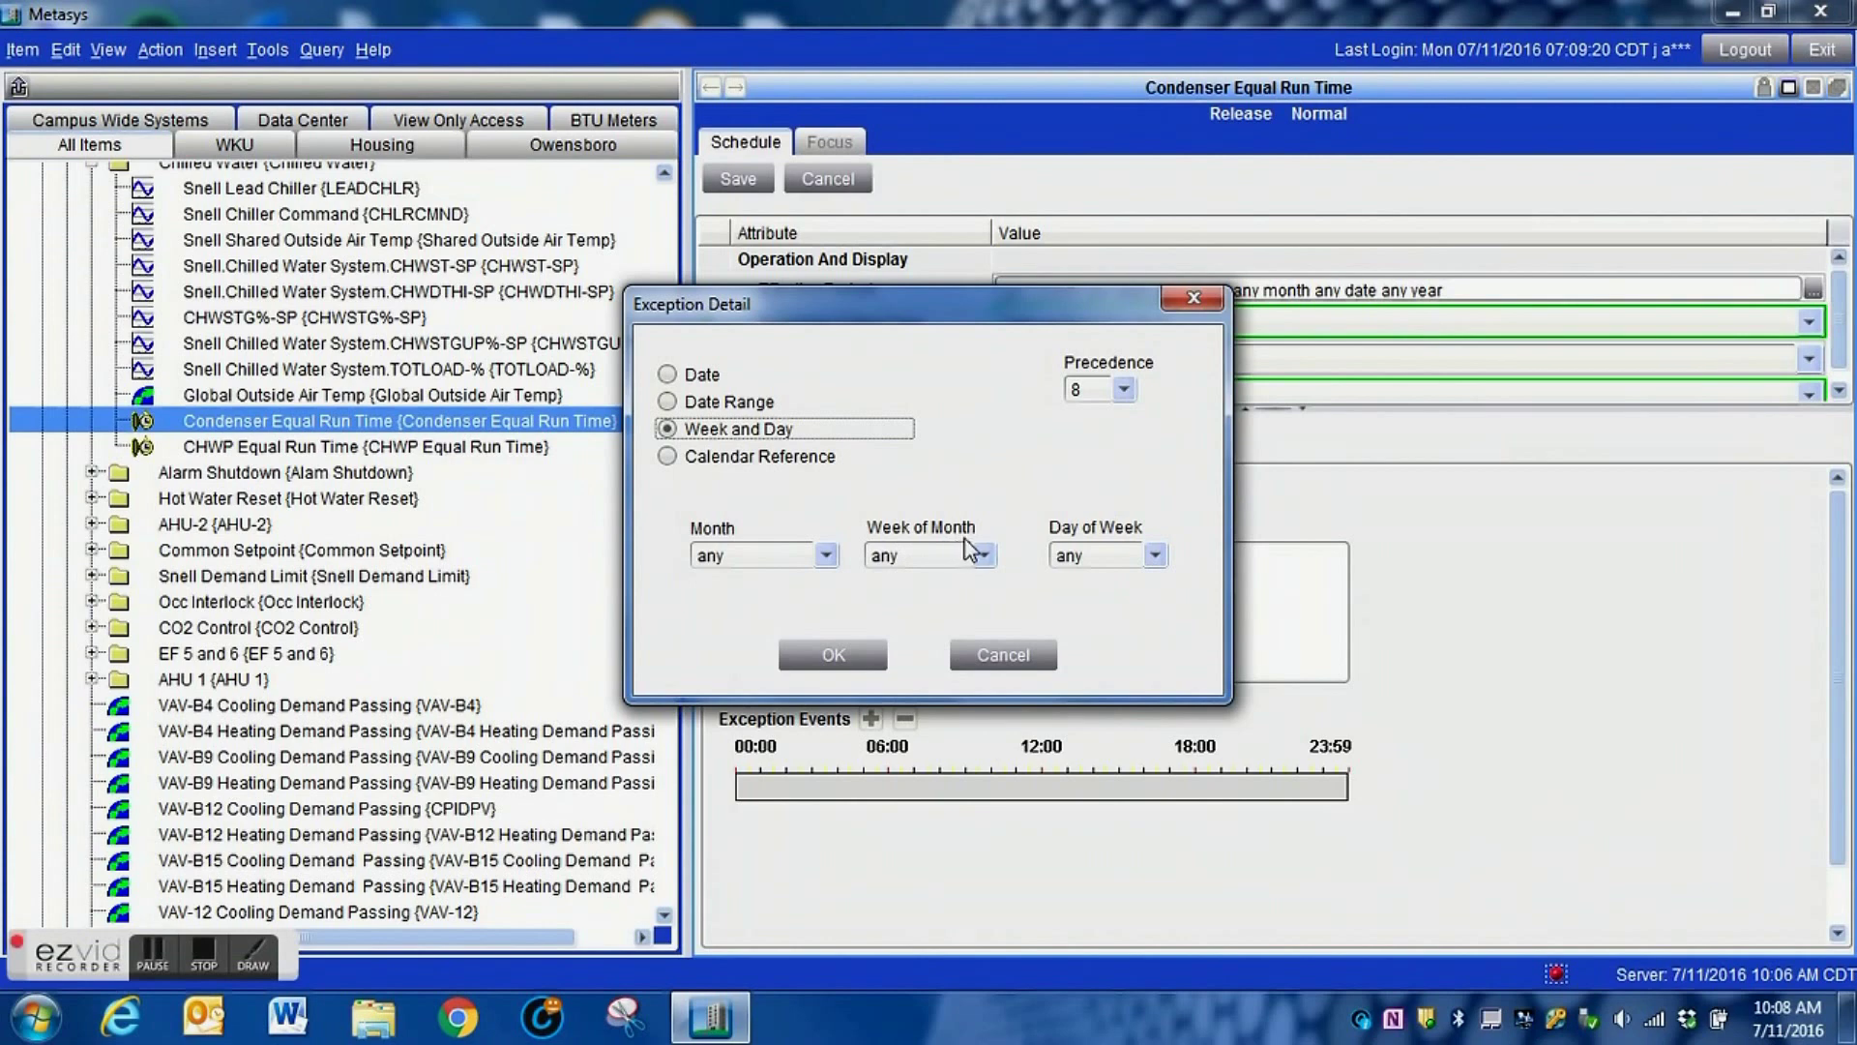
{"action": "left_click", "coordinate": [987, 556]}
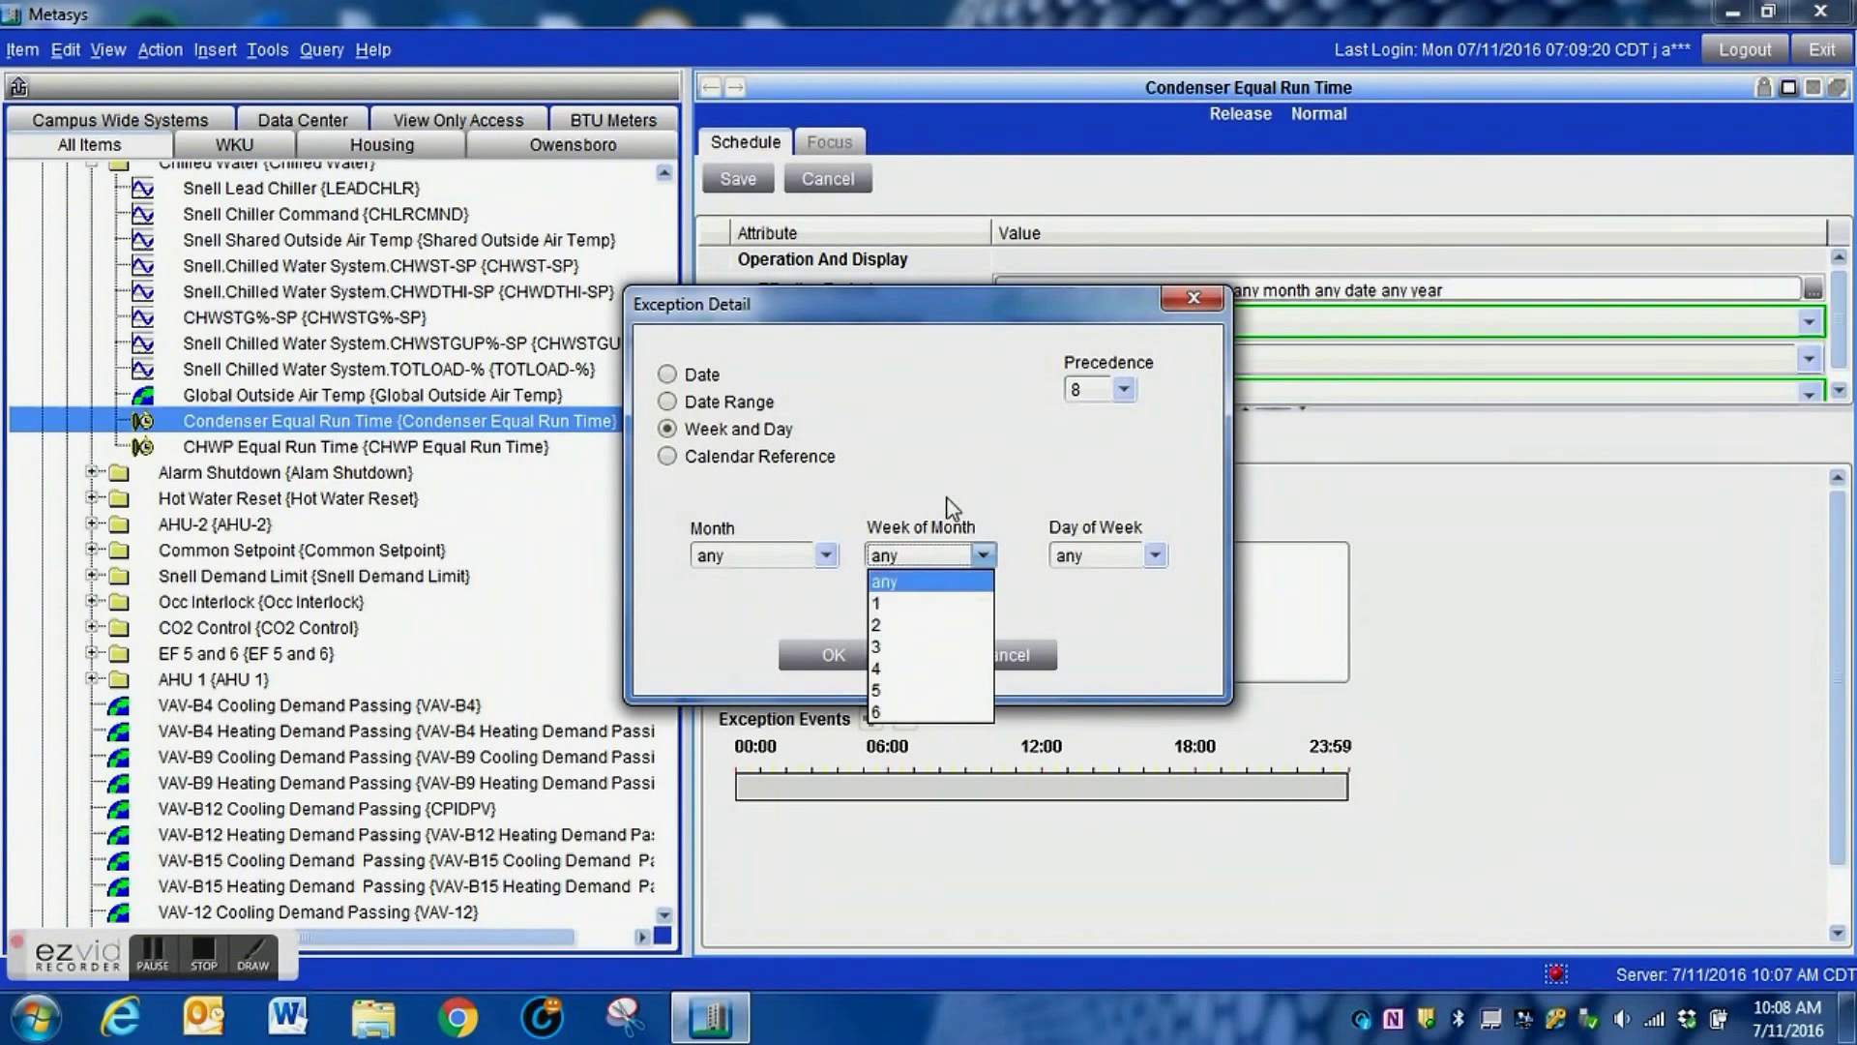
{"action": "left_click", "coordinate": [667, 376]}
{"action": "left_click", "coordinate": [668, 375]}
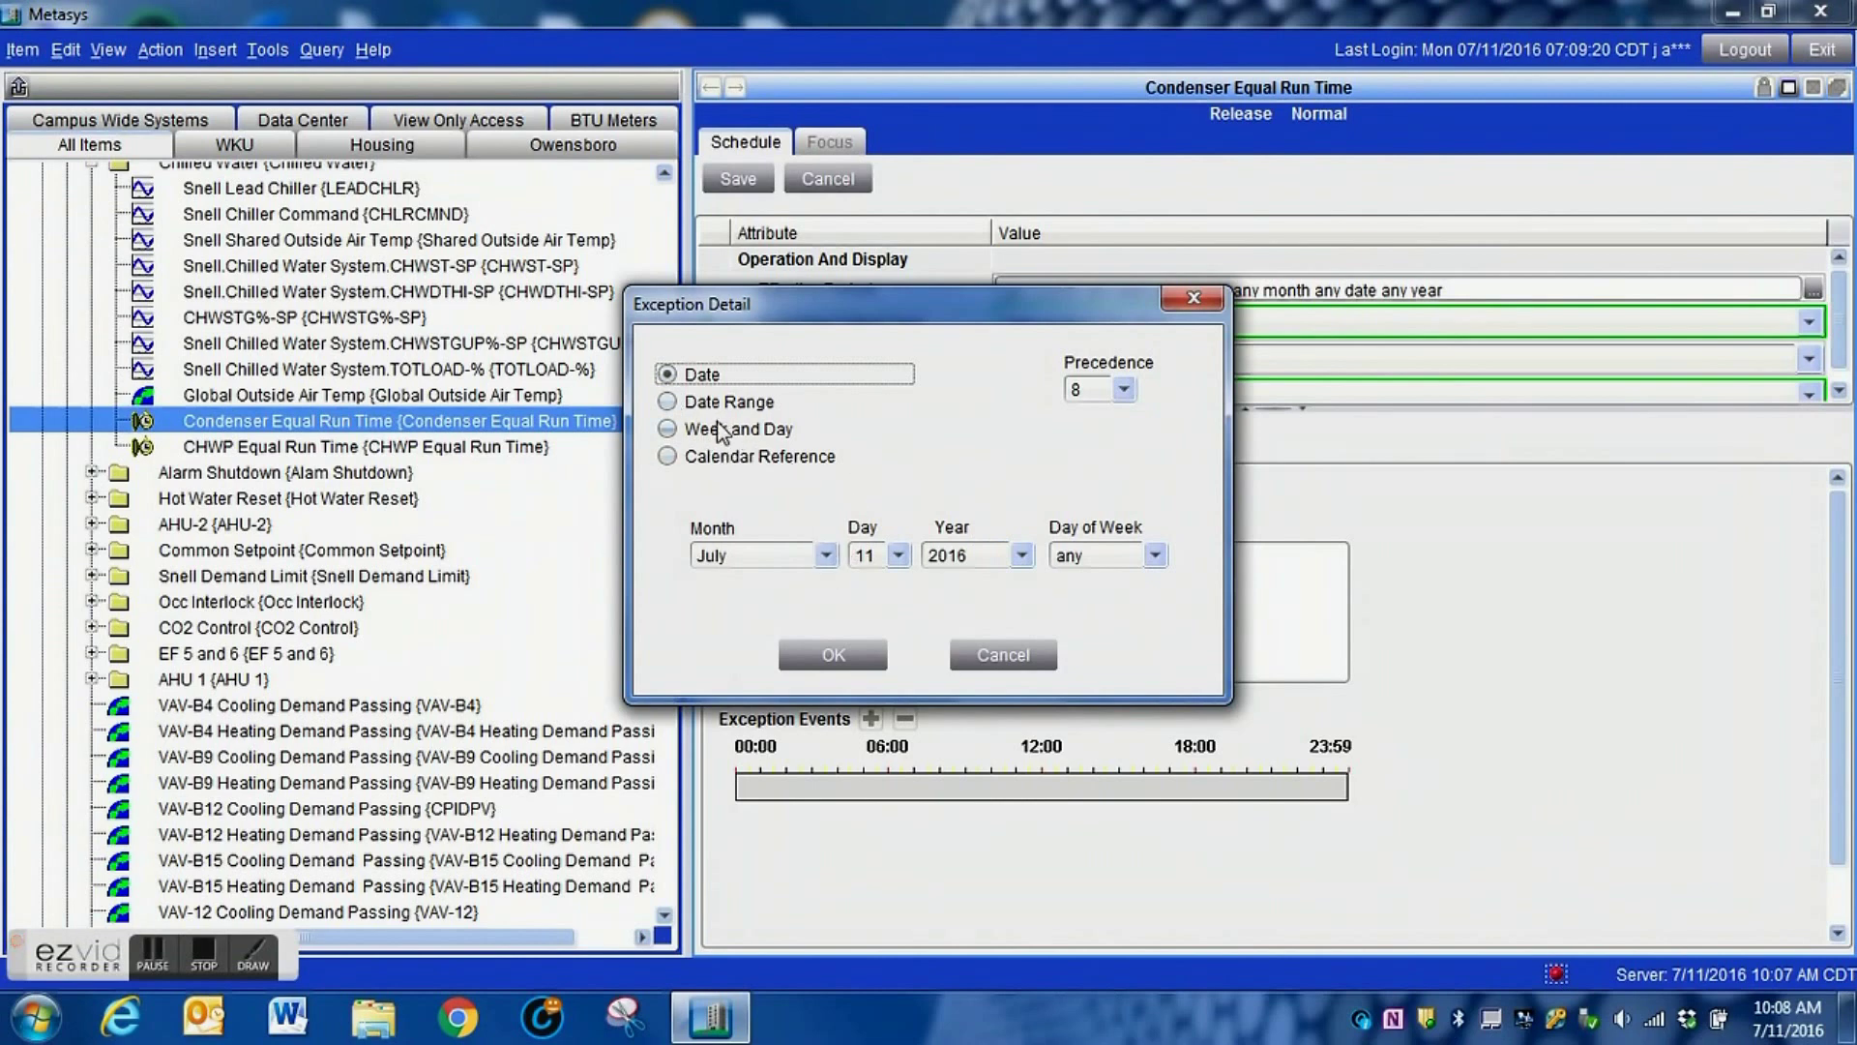
{"action": "left_click", "coordinate": [667, 456]}
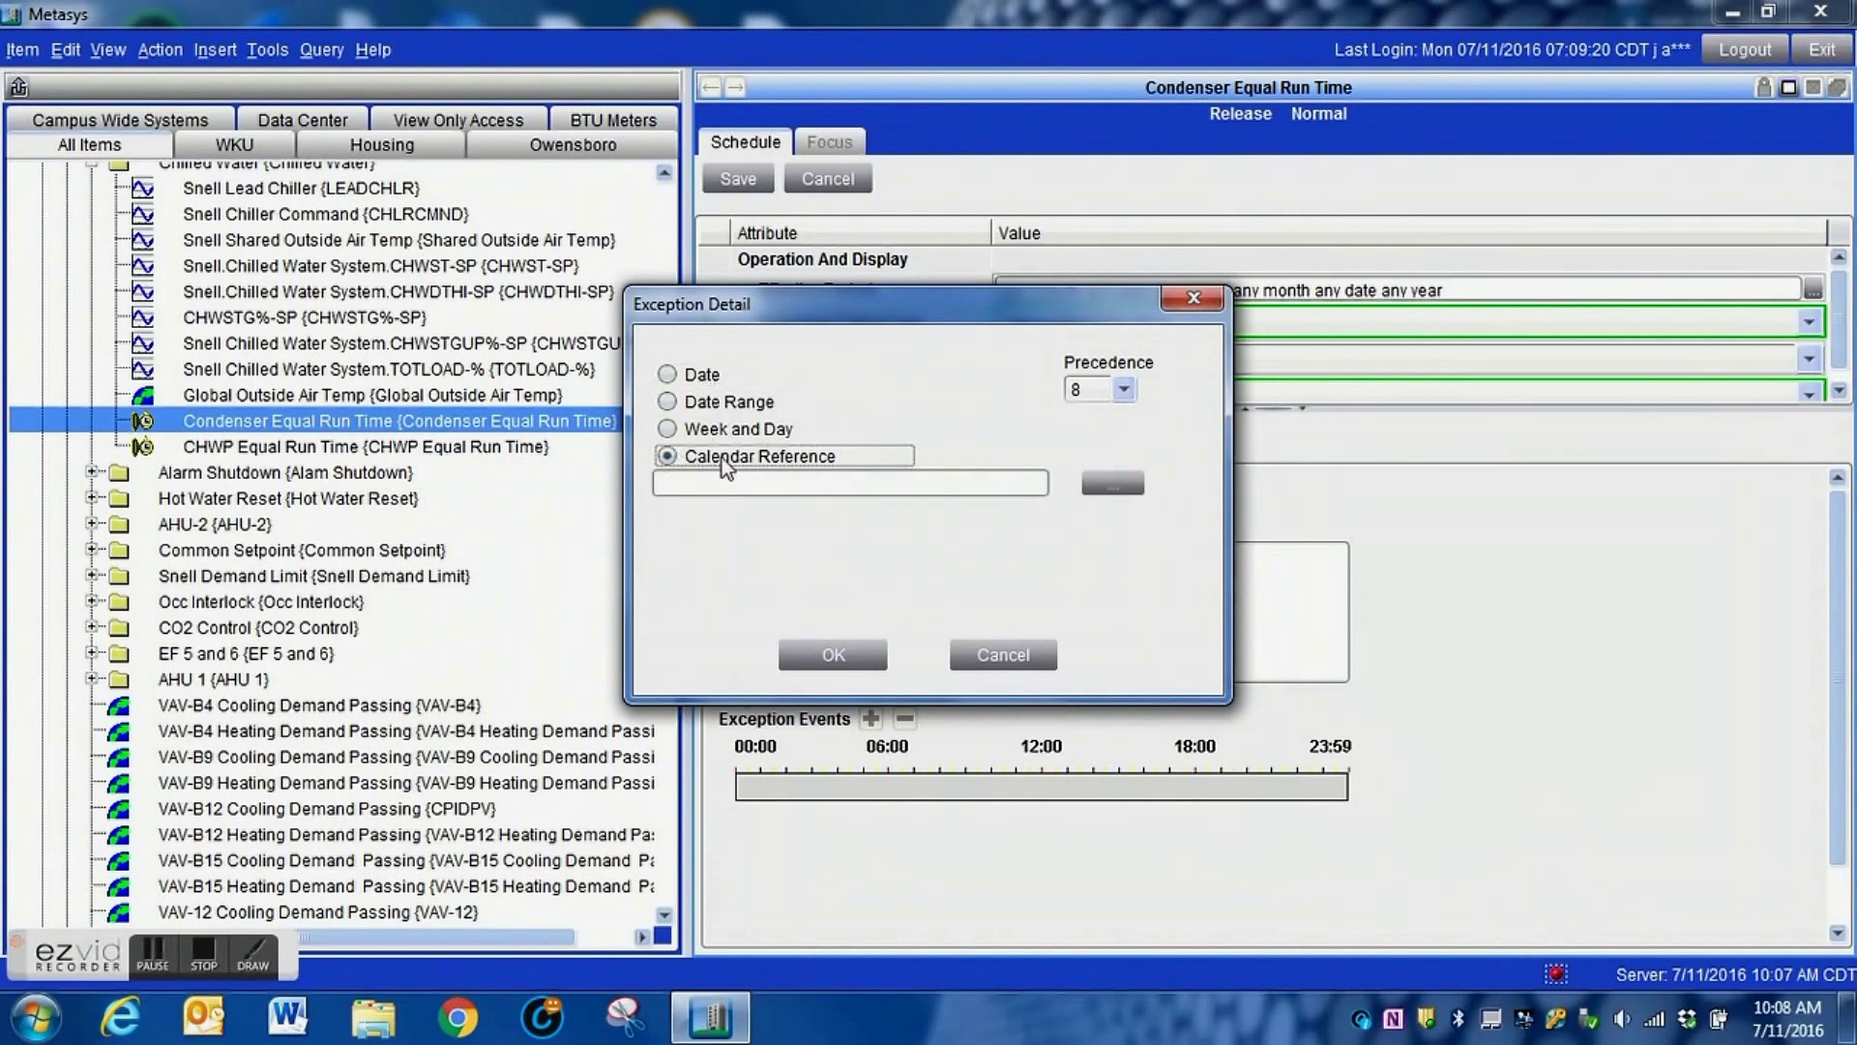
{"action": "left_click", "coordinate": [668, 401]}
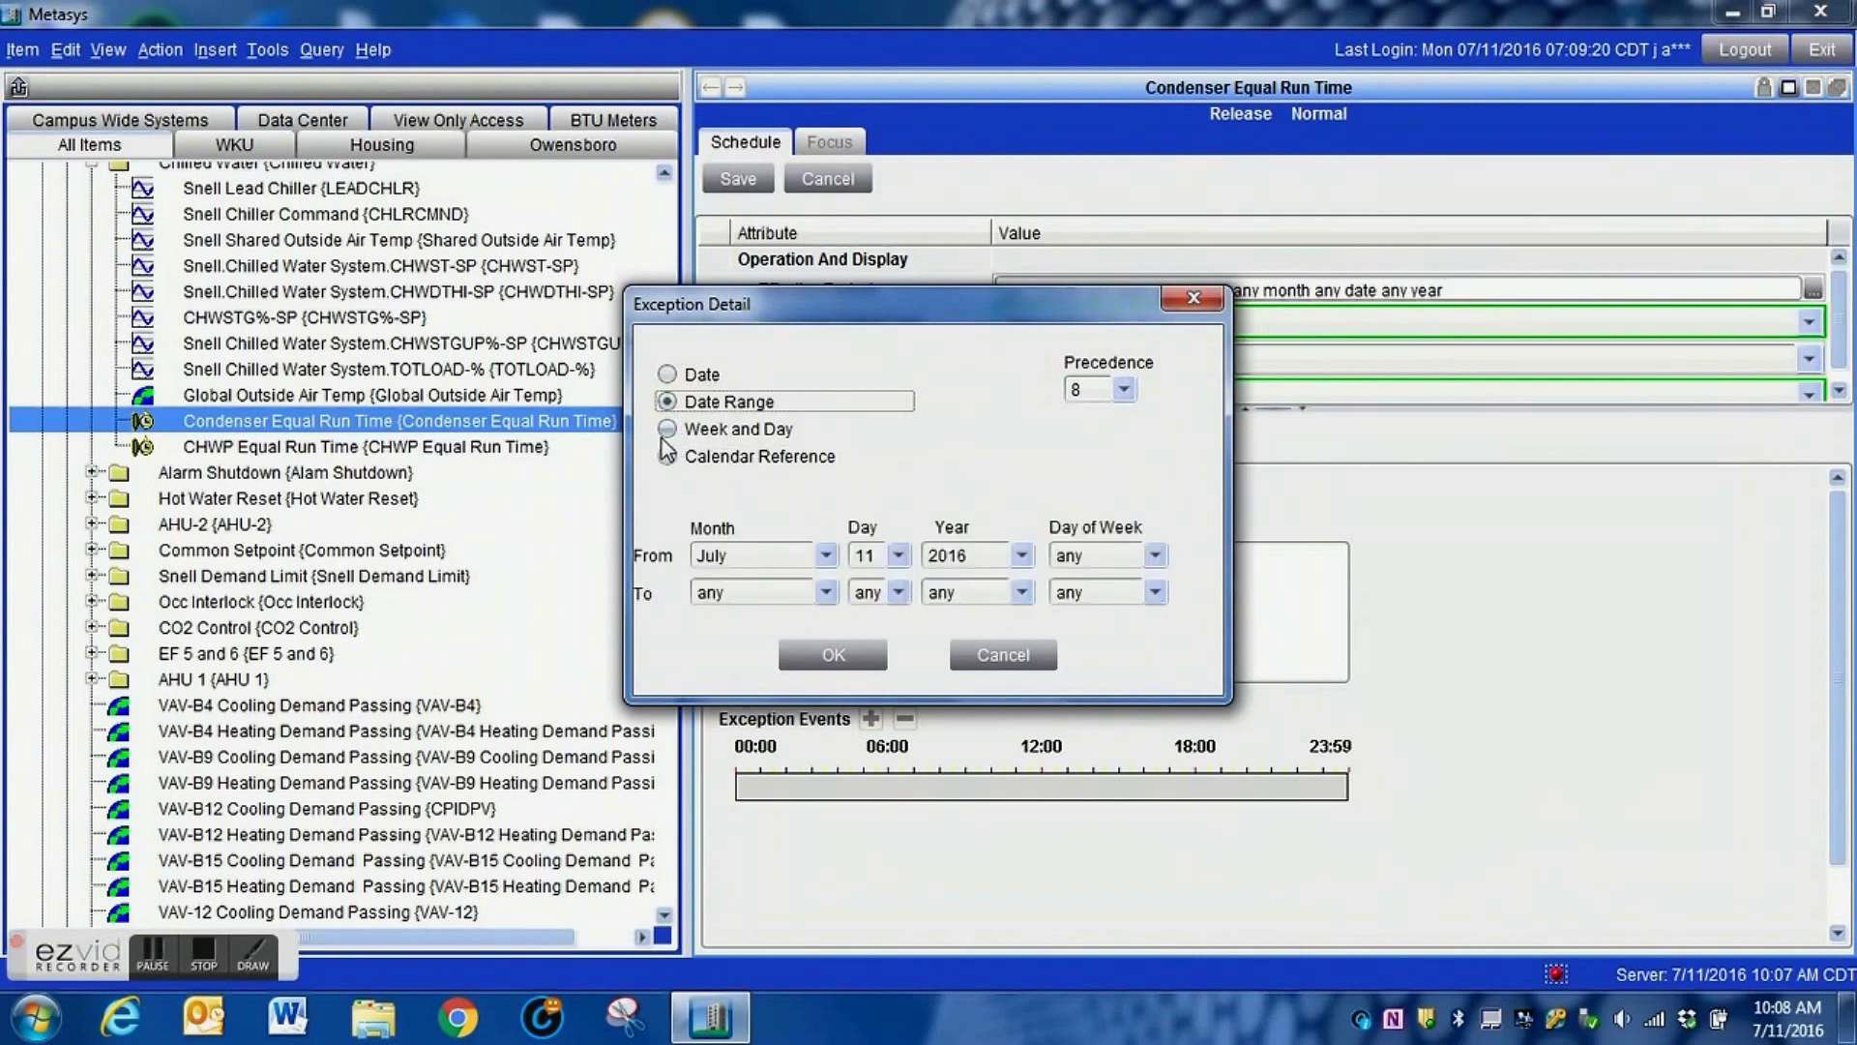
{"action": "left_click", "coordinate": [667, 374]}
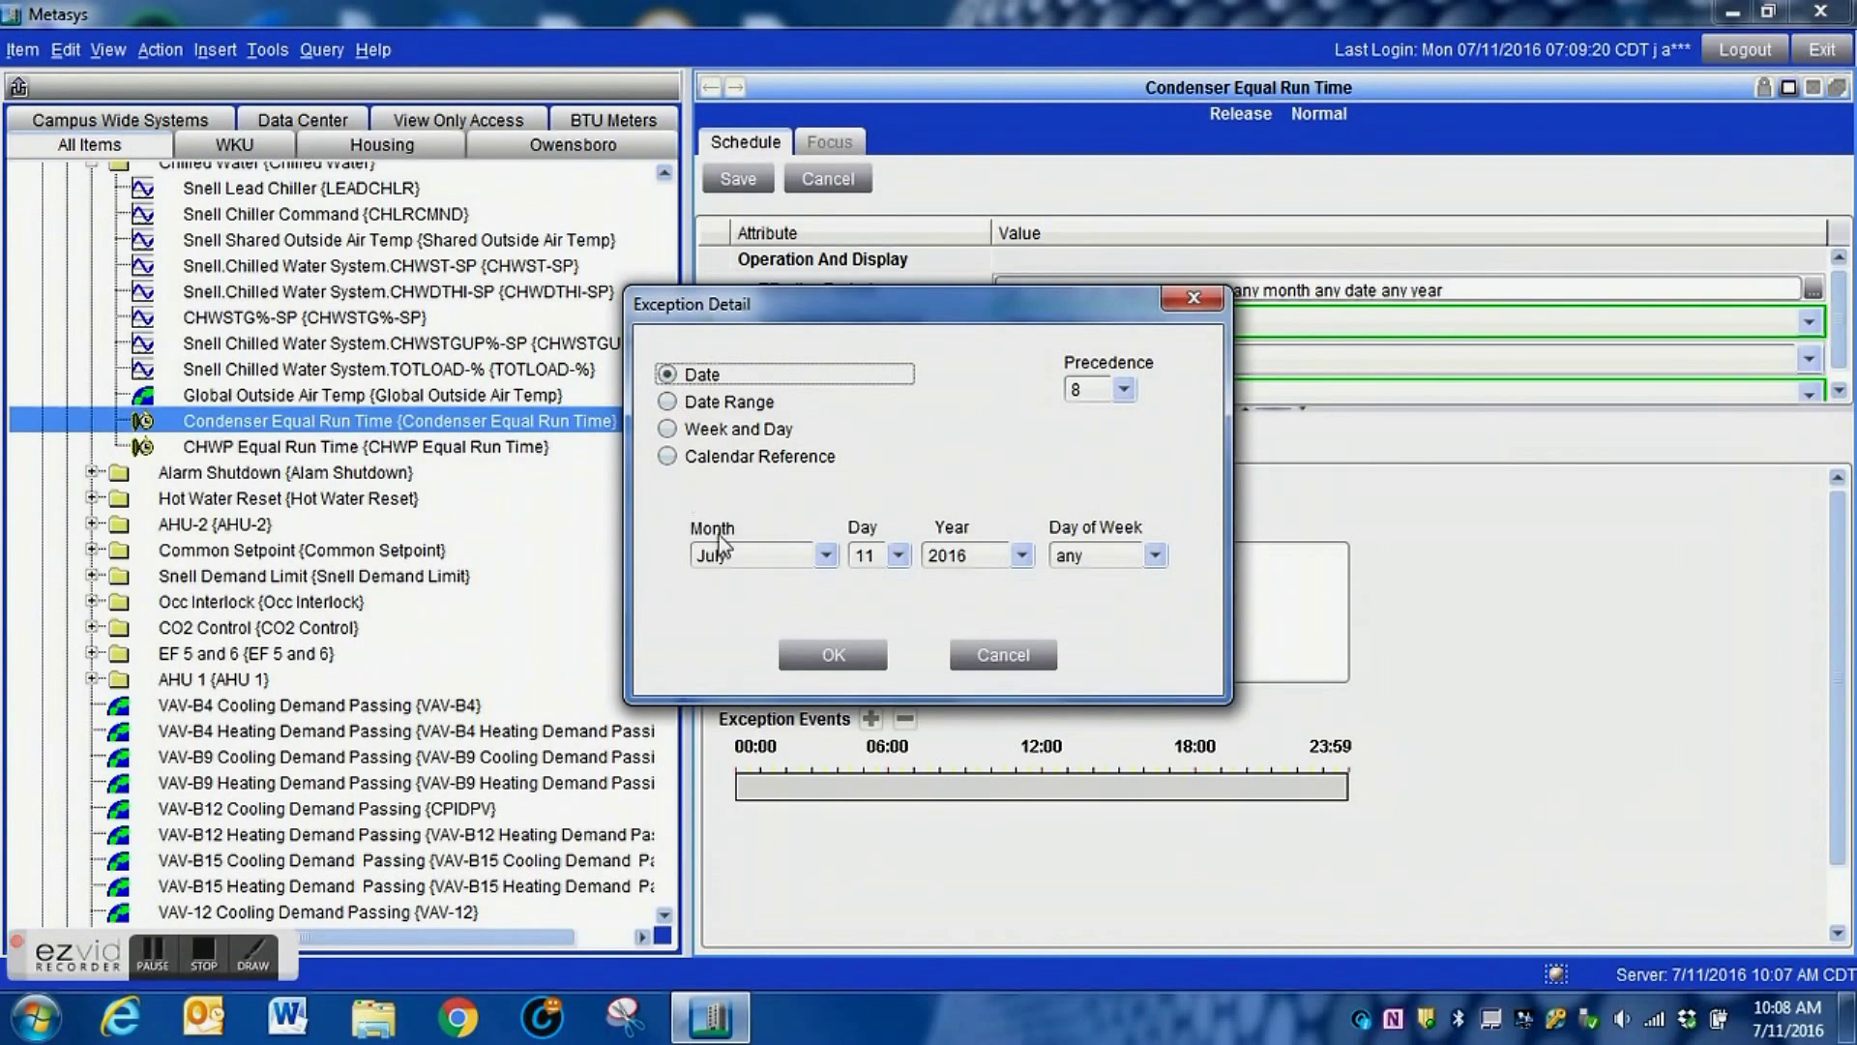
- Date the exception any month, day 1, any year
{"action": "left_click", "coordinate": [824, 556]}
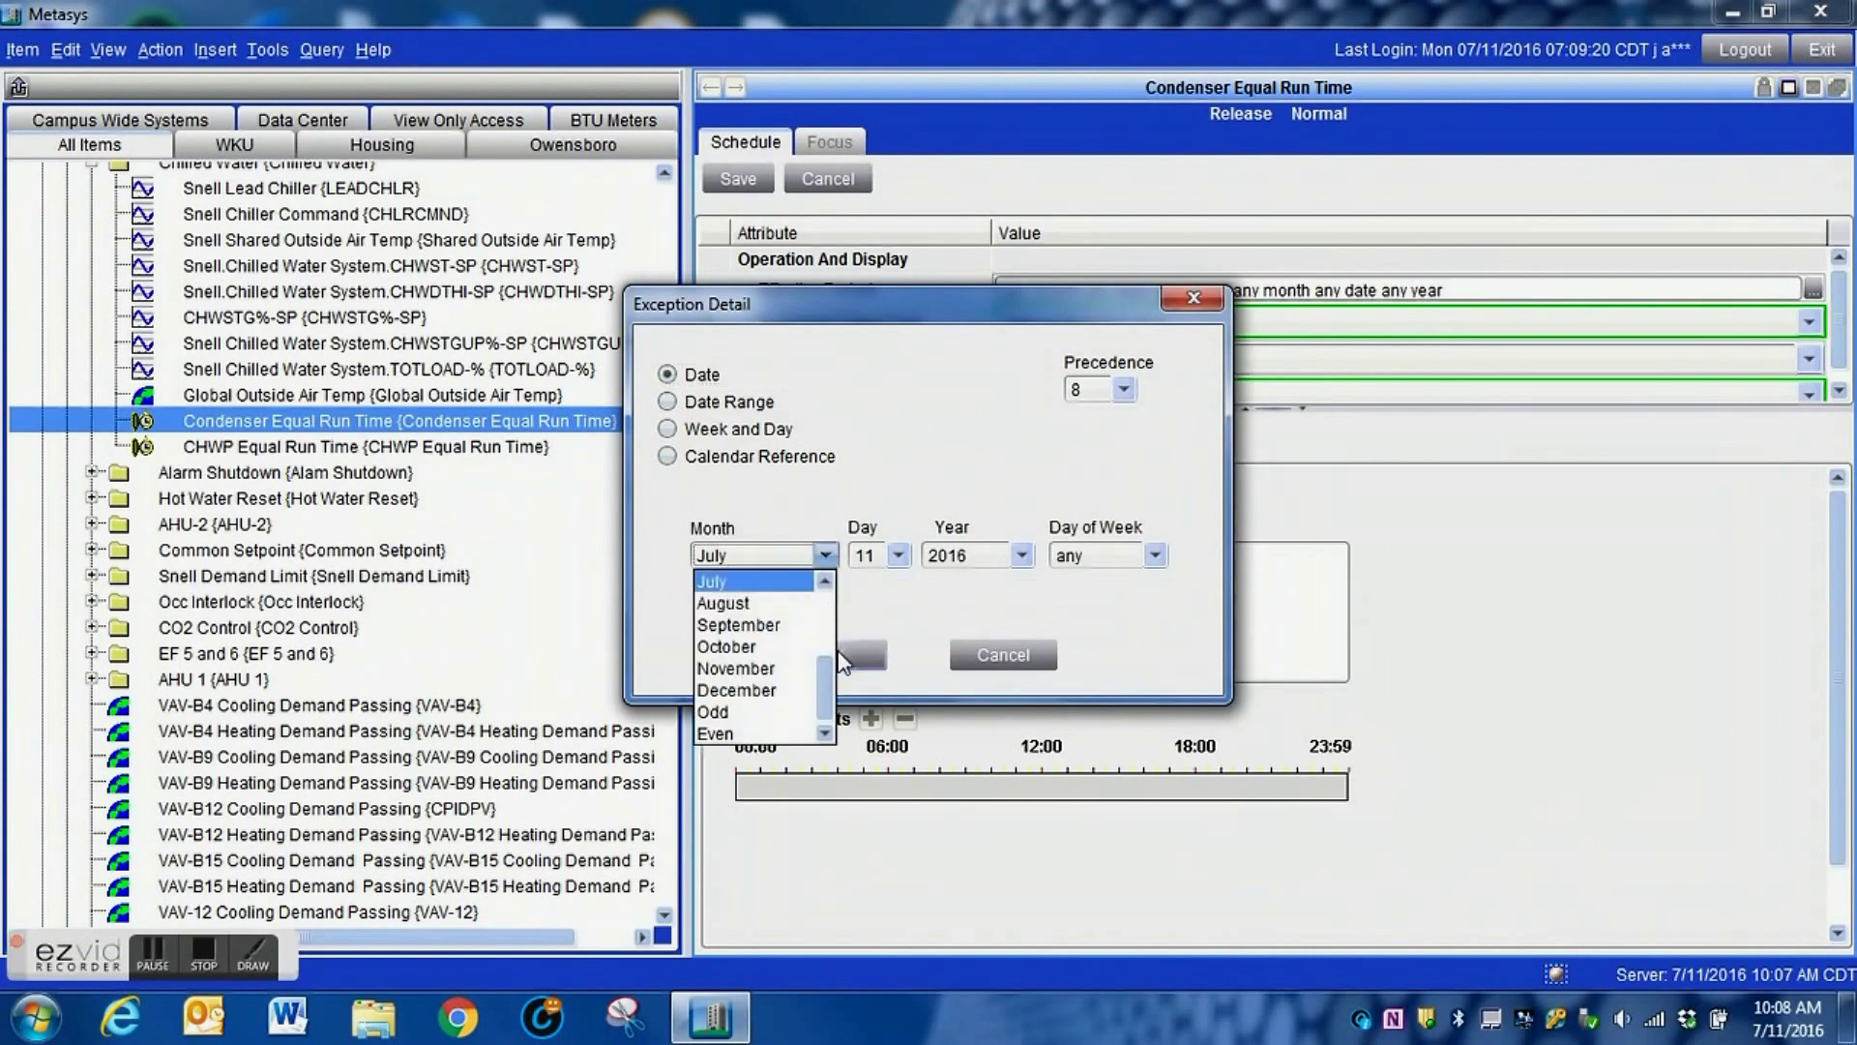
{"action": "left_click_drag", "start_coordinate": [826, 671], "coordinate": [828, 571]}
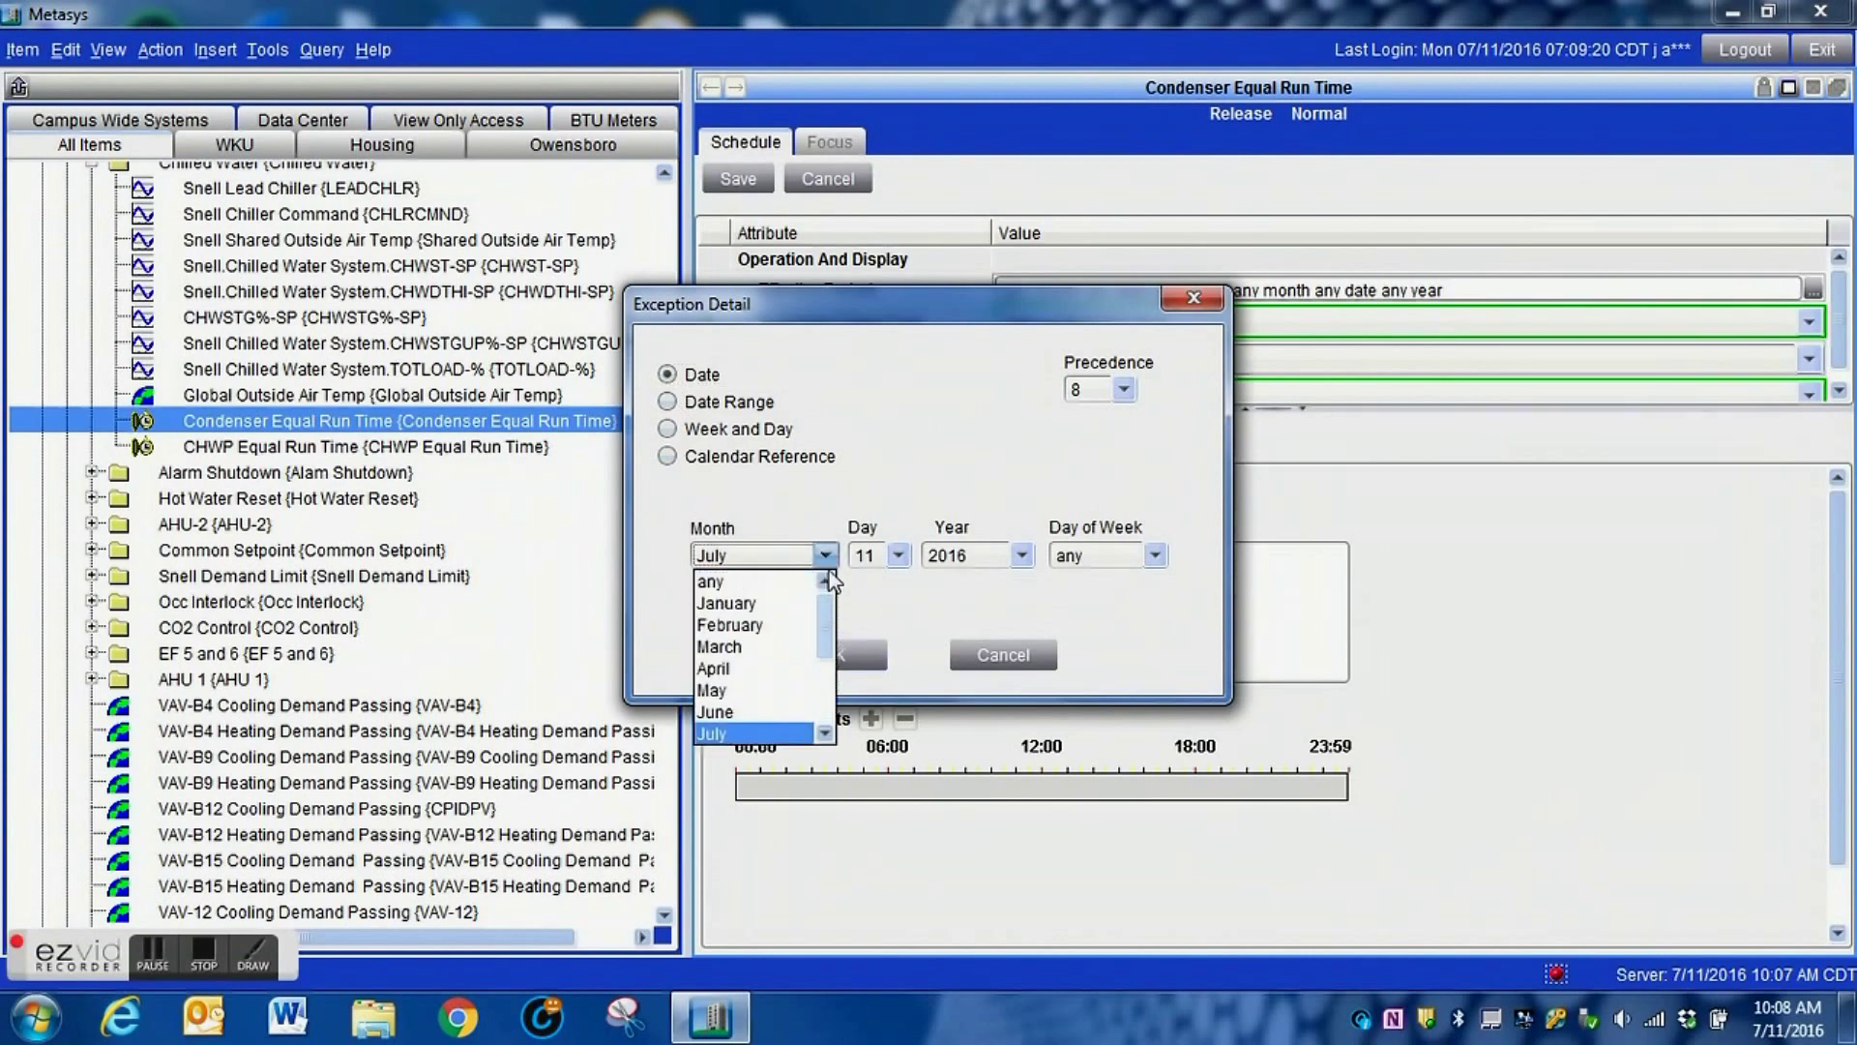
{"action": "left_click", "coordinate": [774, 582]}
{"action": "left_click", "coordinate": [898, 555]}
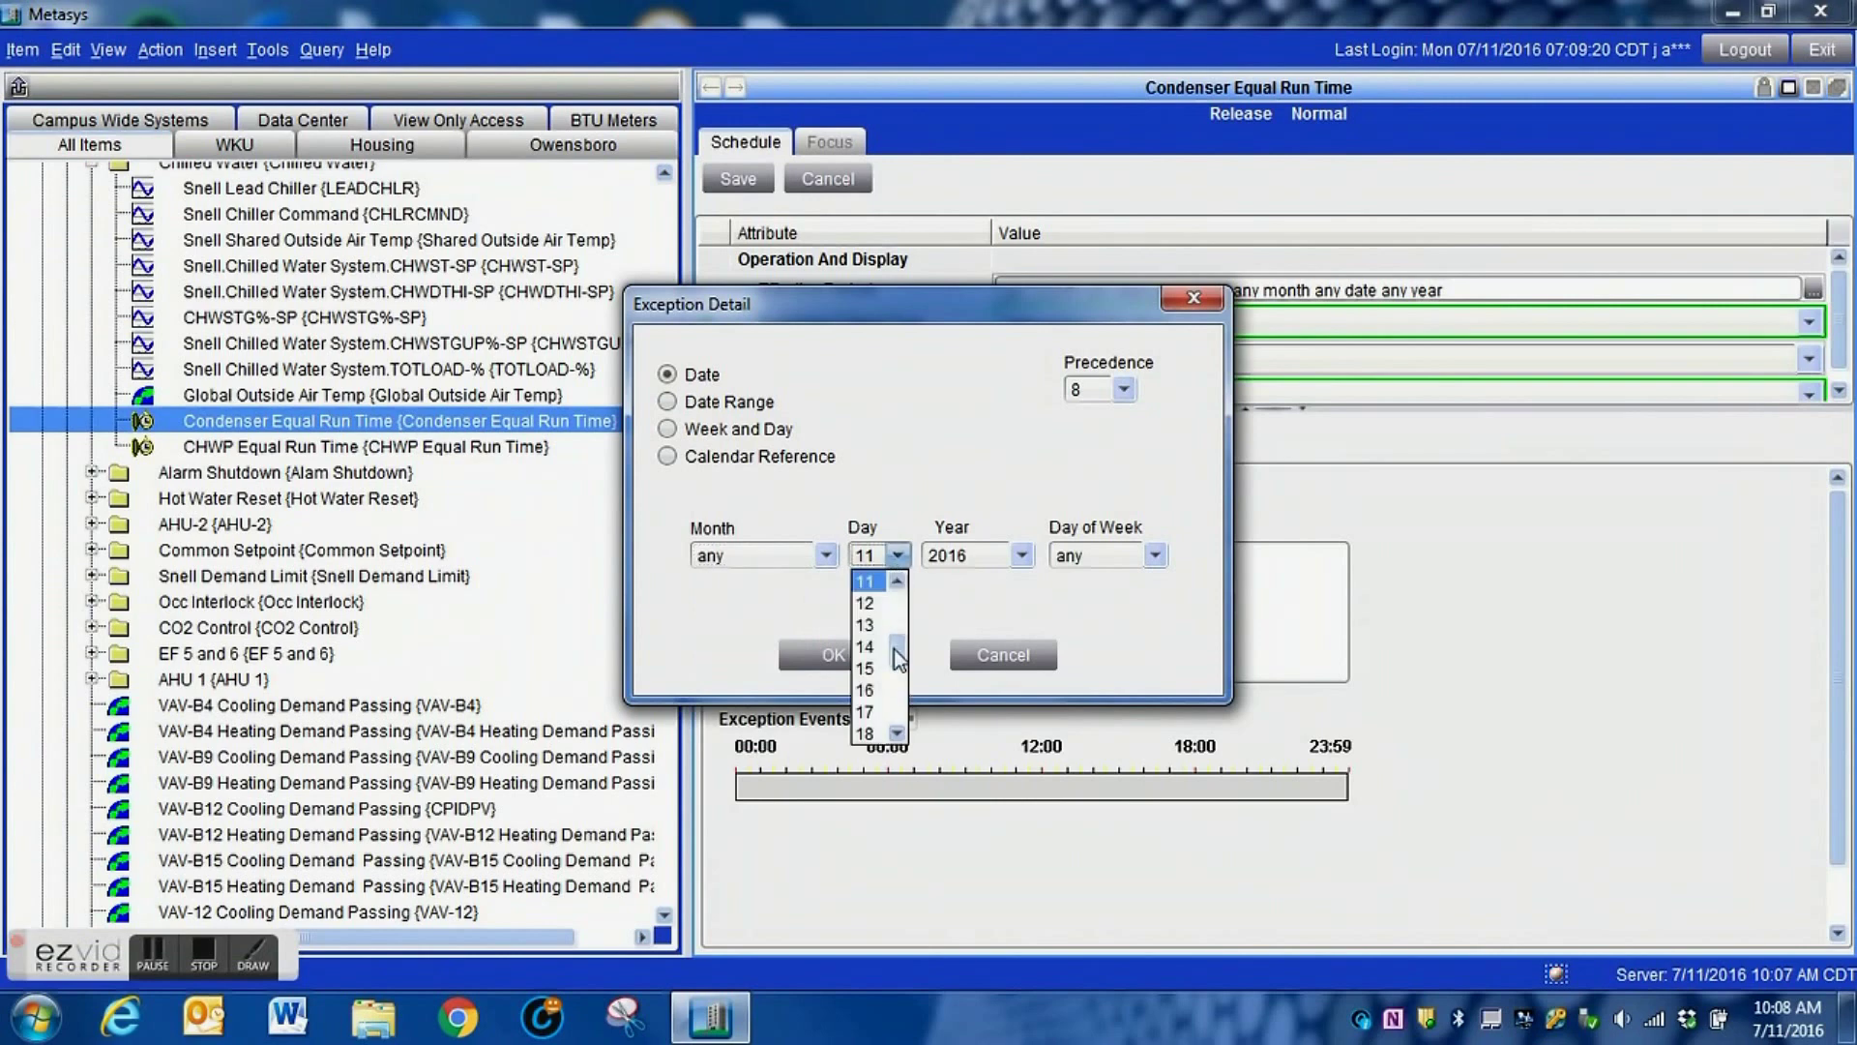
{"action": "left_click_drag", "start_coordinate": [898, 658], "coordinate": [902, 600]}
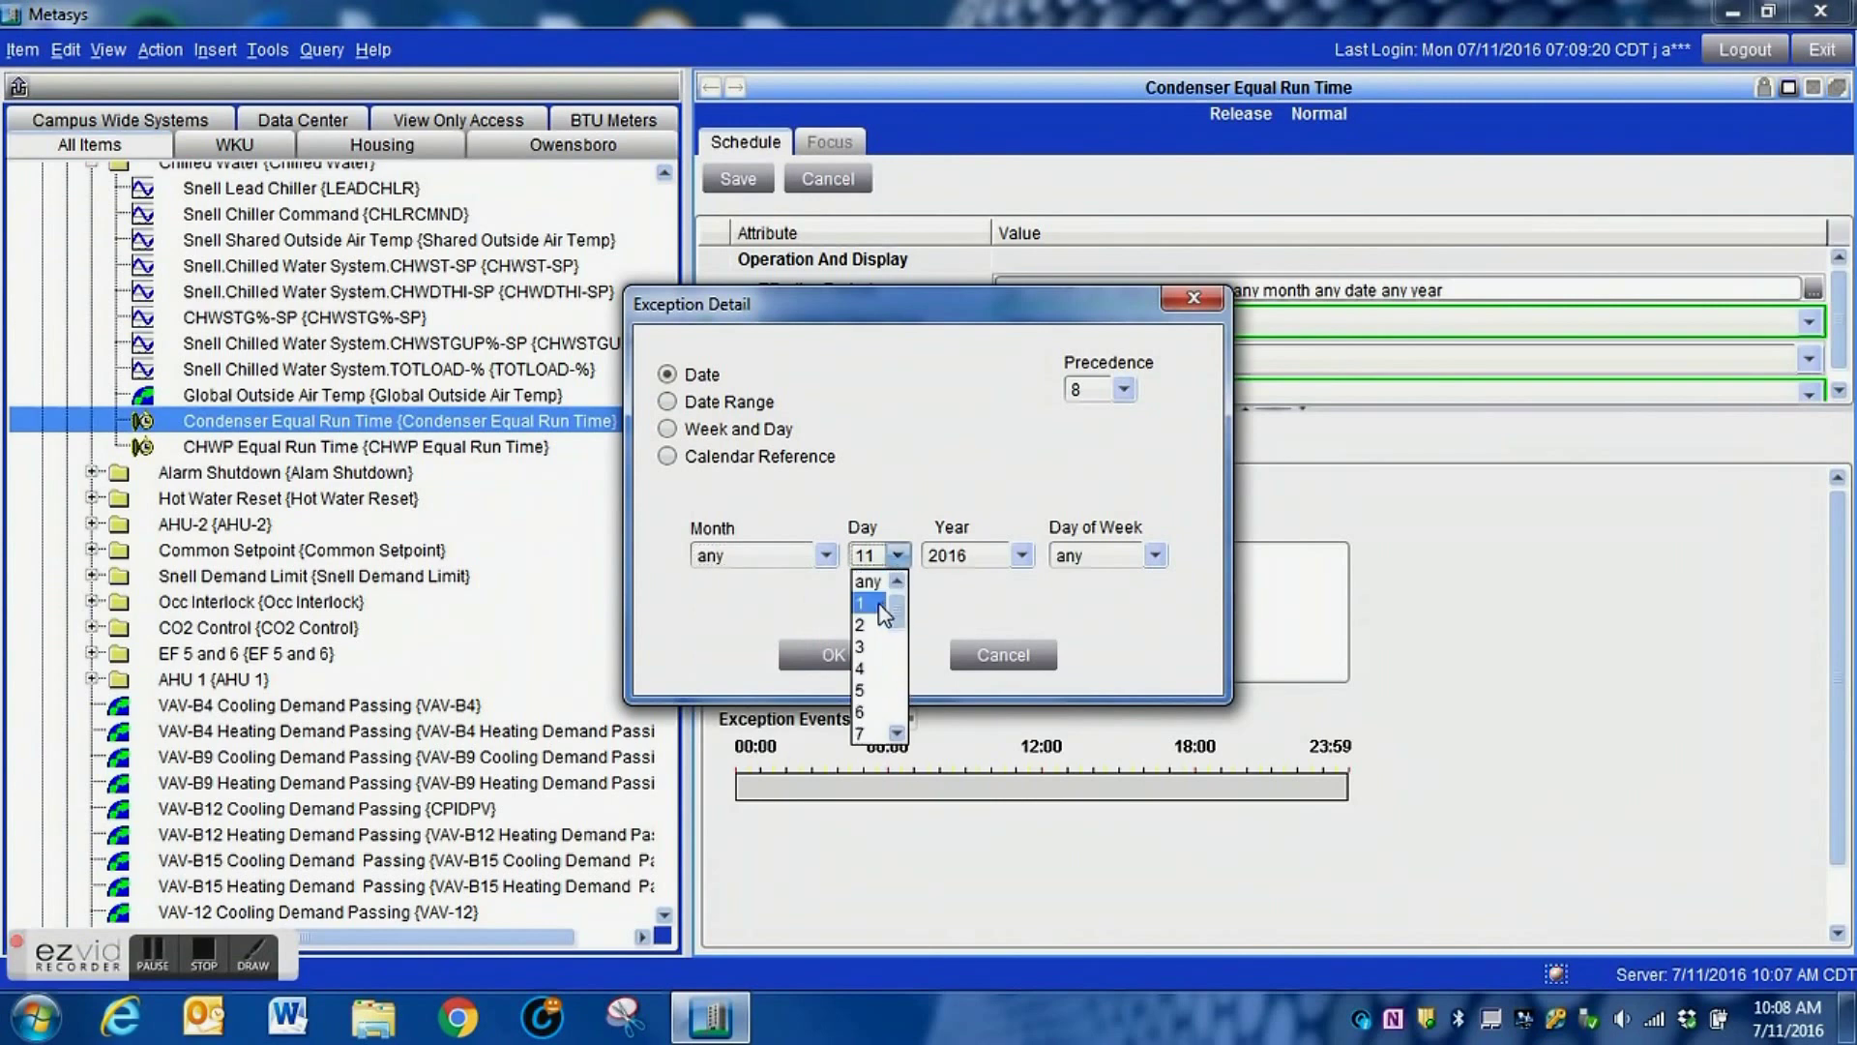
{"action": "left_click", "coordinate": [880, 603]}
{"action": "left_click", "coordinate": [1021, 555]}
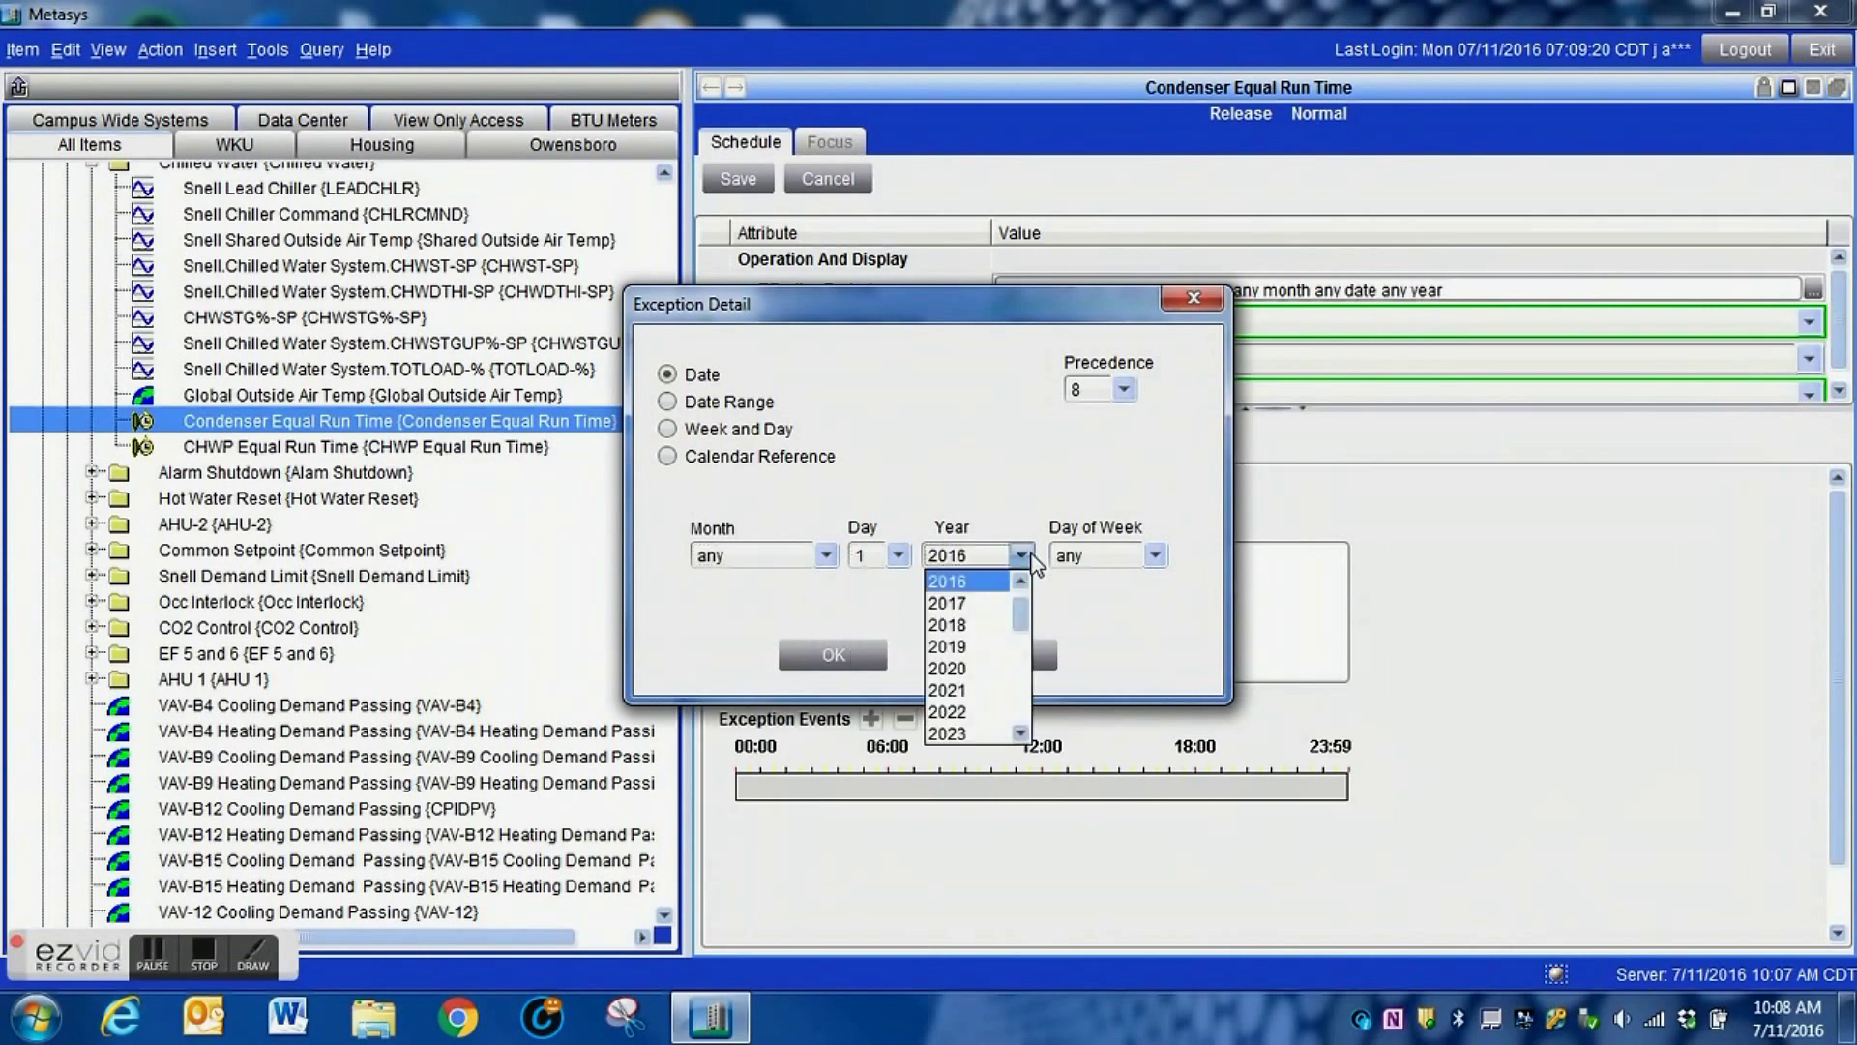
{"action": "left_click_drag", "start_coordinate": [1025, 617], "coordinate": [1023, 584]}
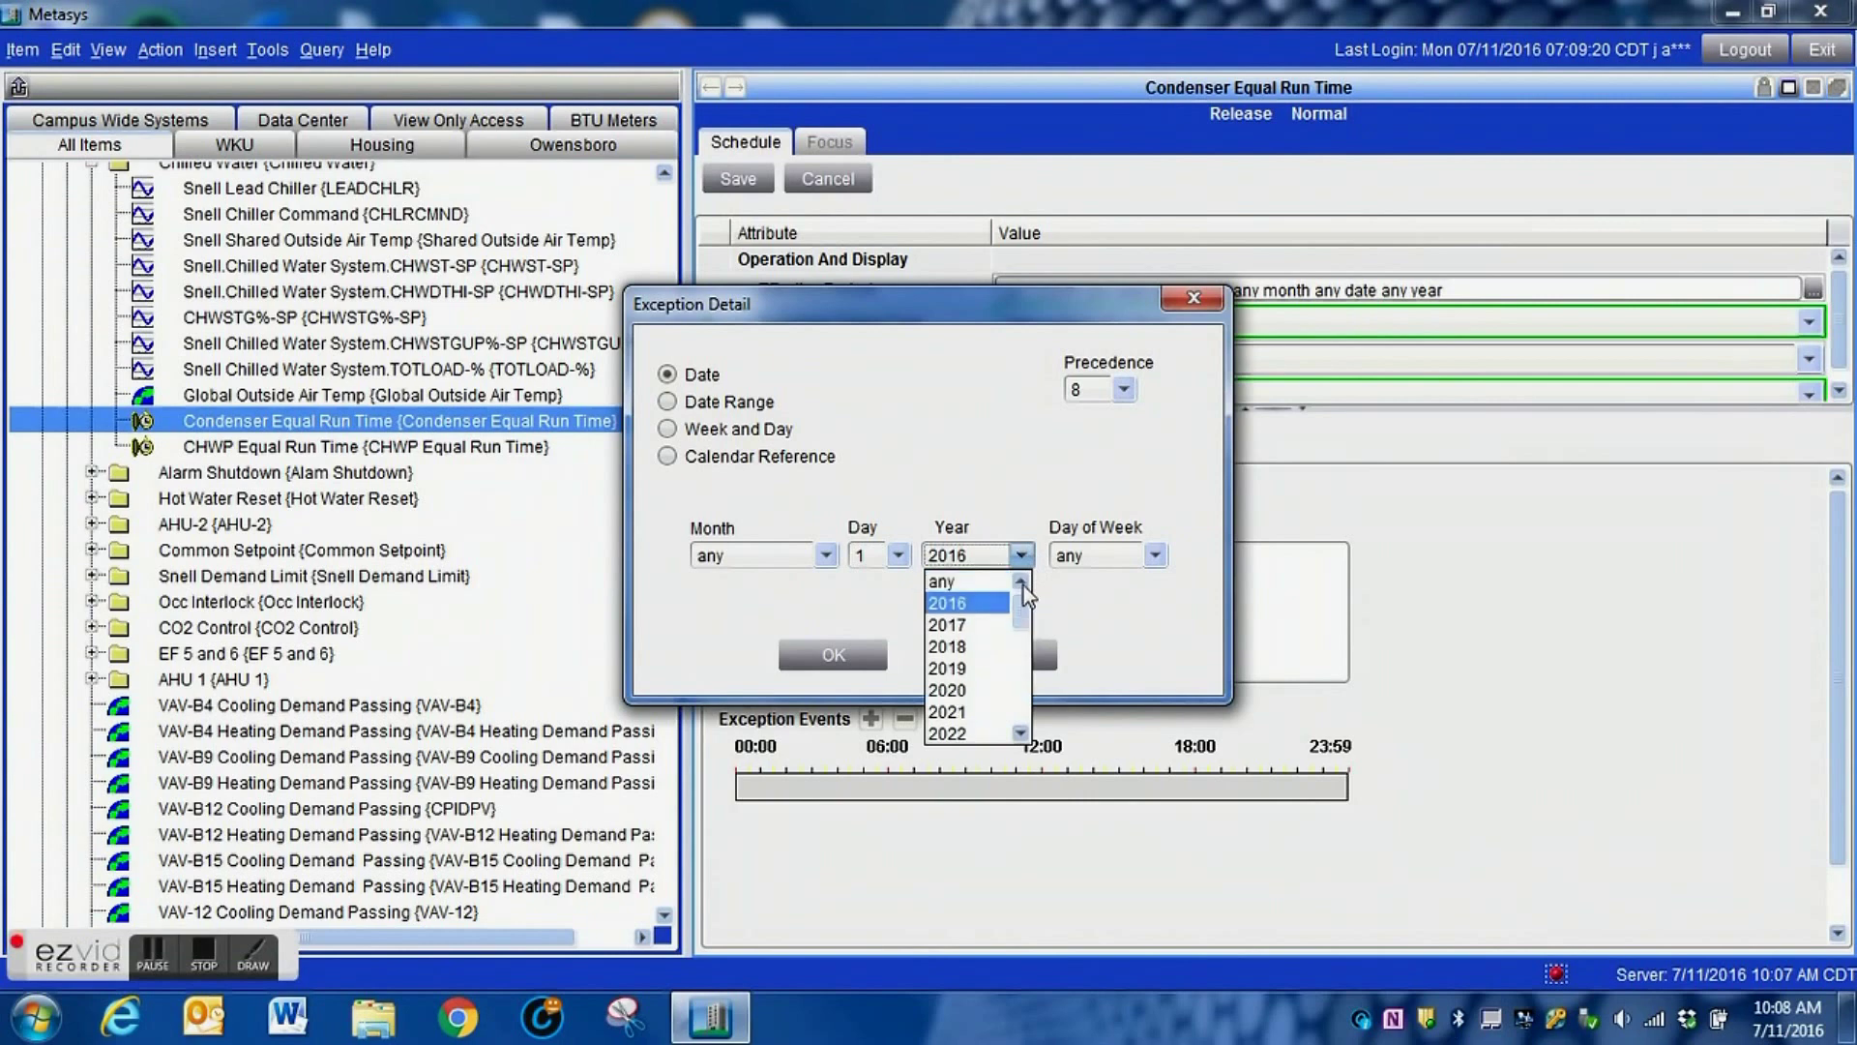
{"action": "left_click", "coordinate": [973, 580]}
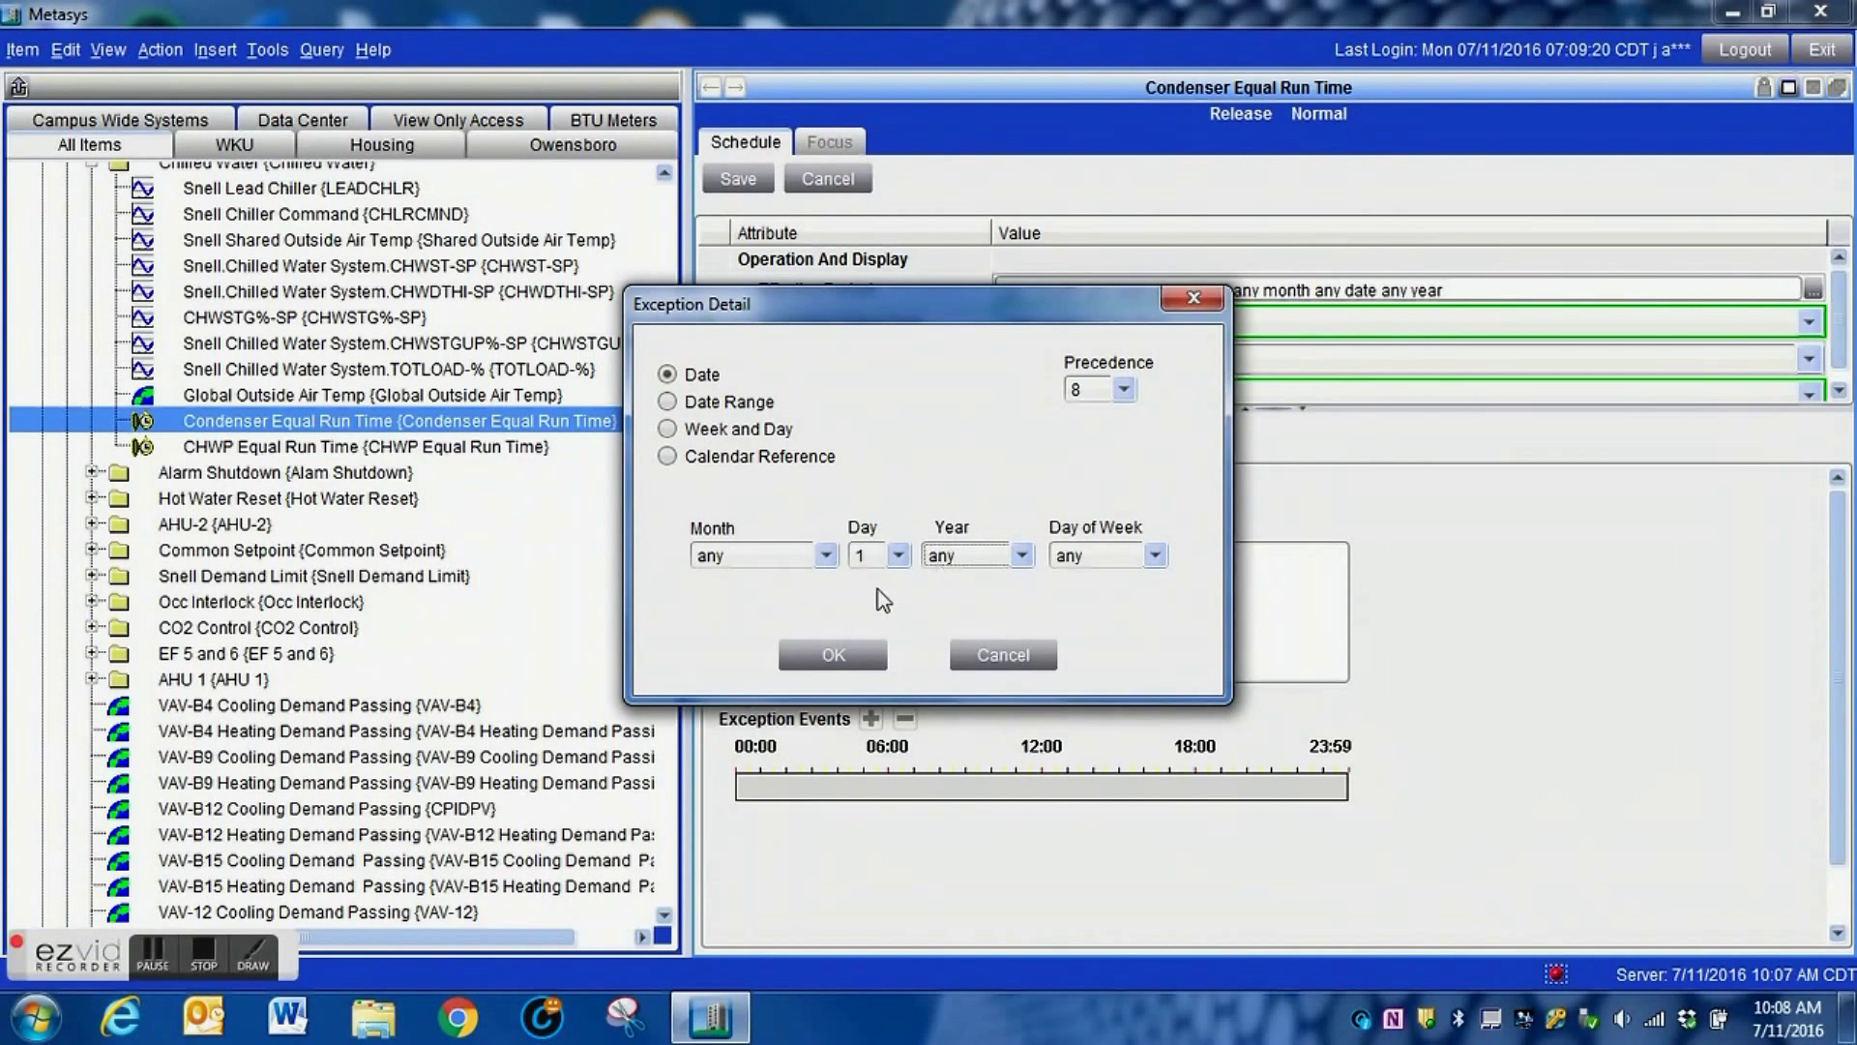
{"action": "left_click", "coordinate": [834, 656]}
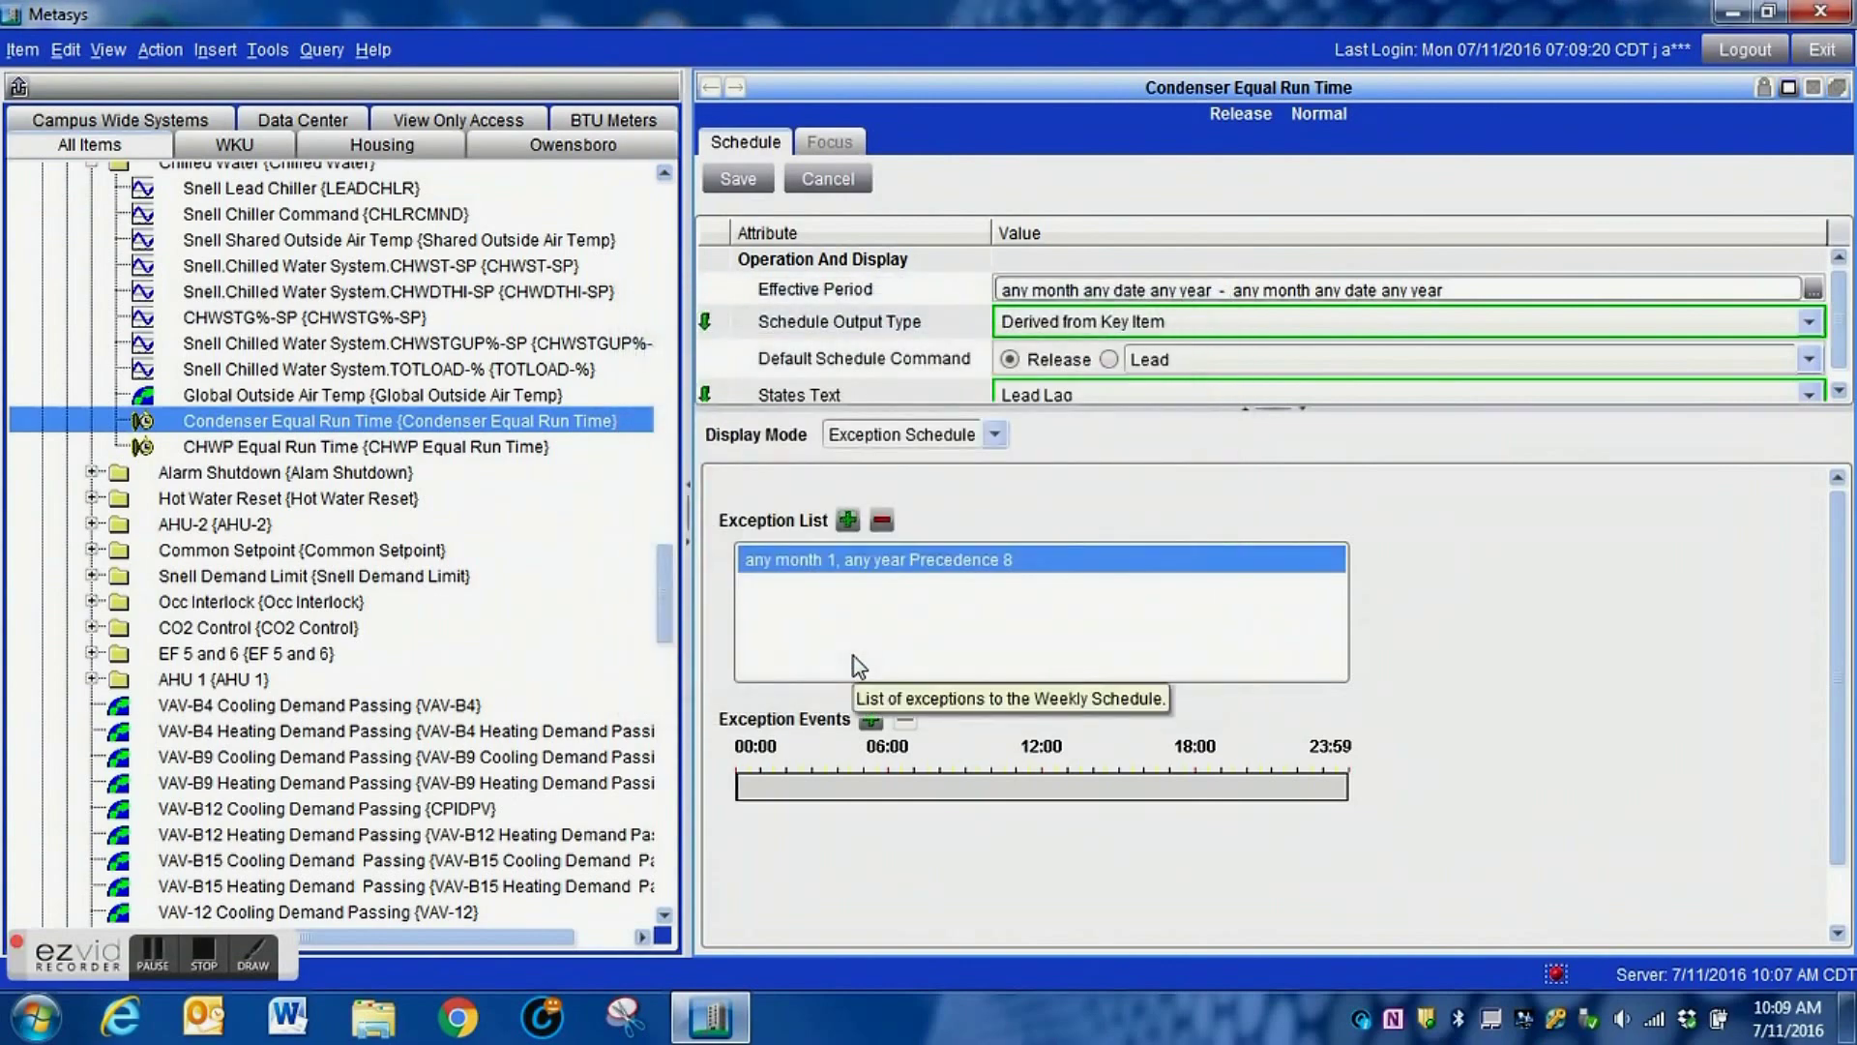
- Give the 1st-of-month exception an all-day Lead event starting 00:00
{"action": "left_click", "coordinate": [871, 718]}
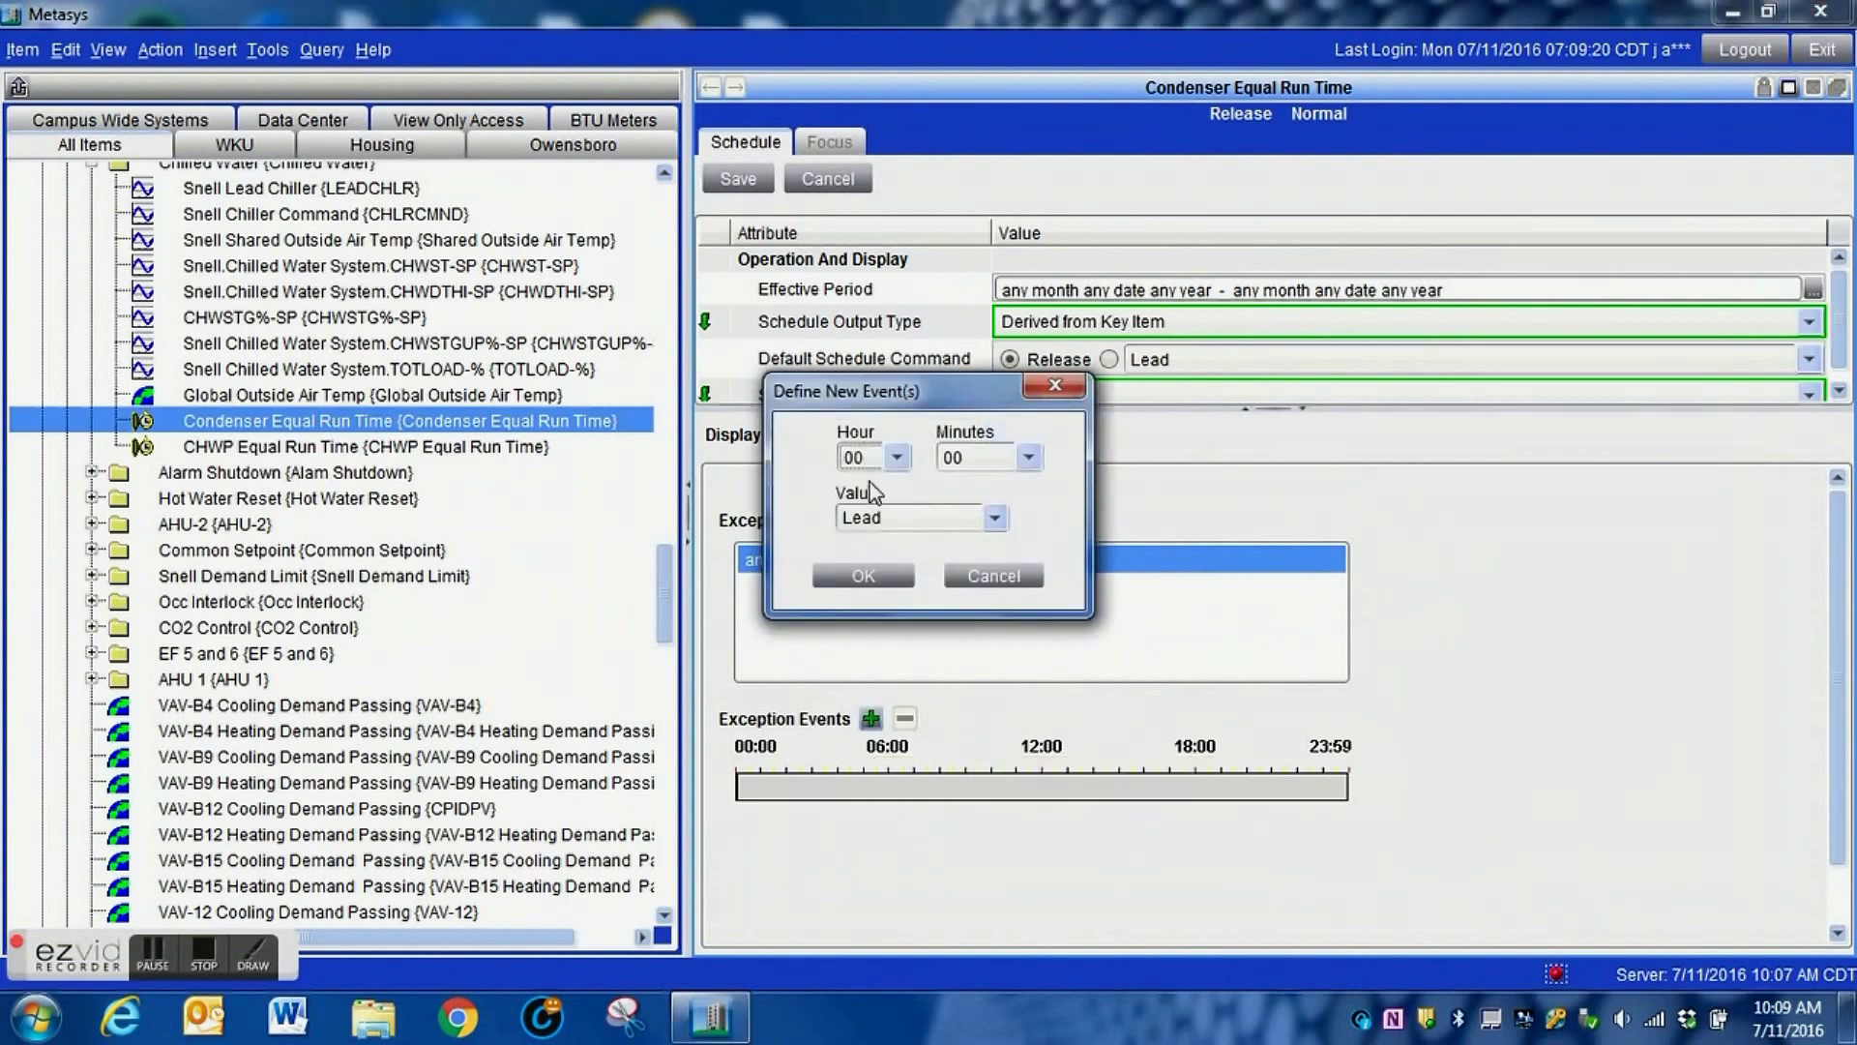
{"action": "left_click", "coordinate": [868, 581]}
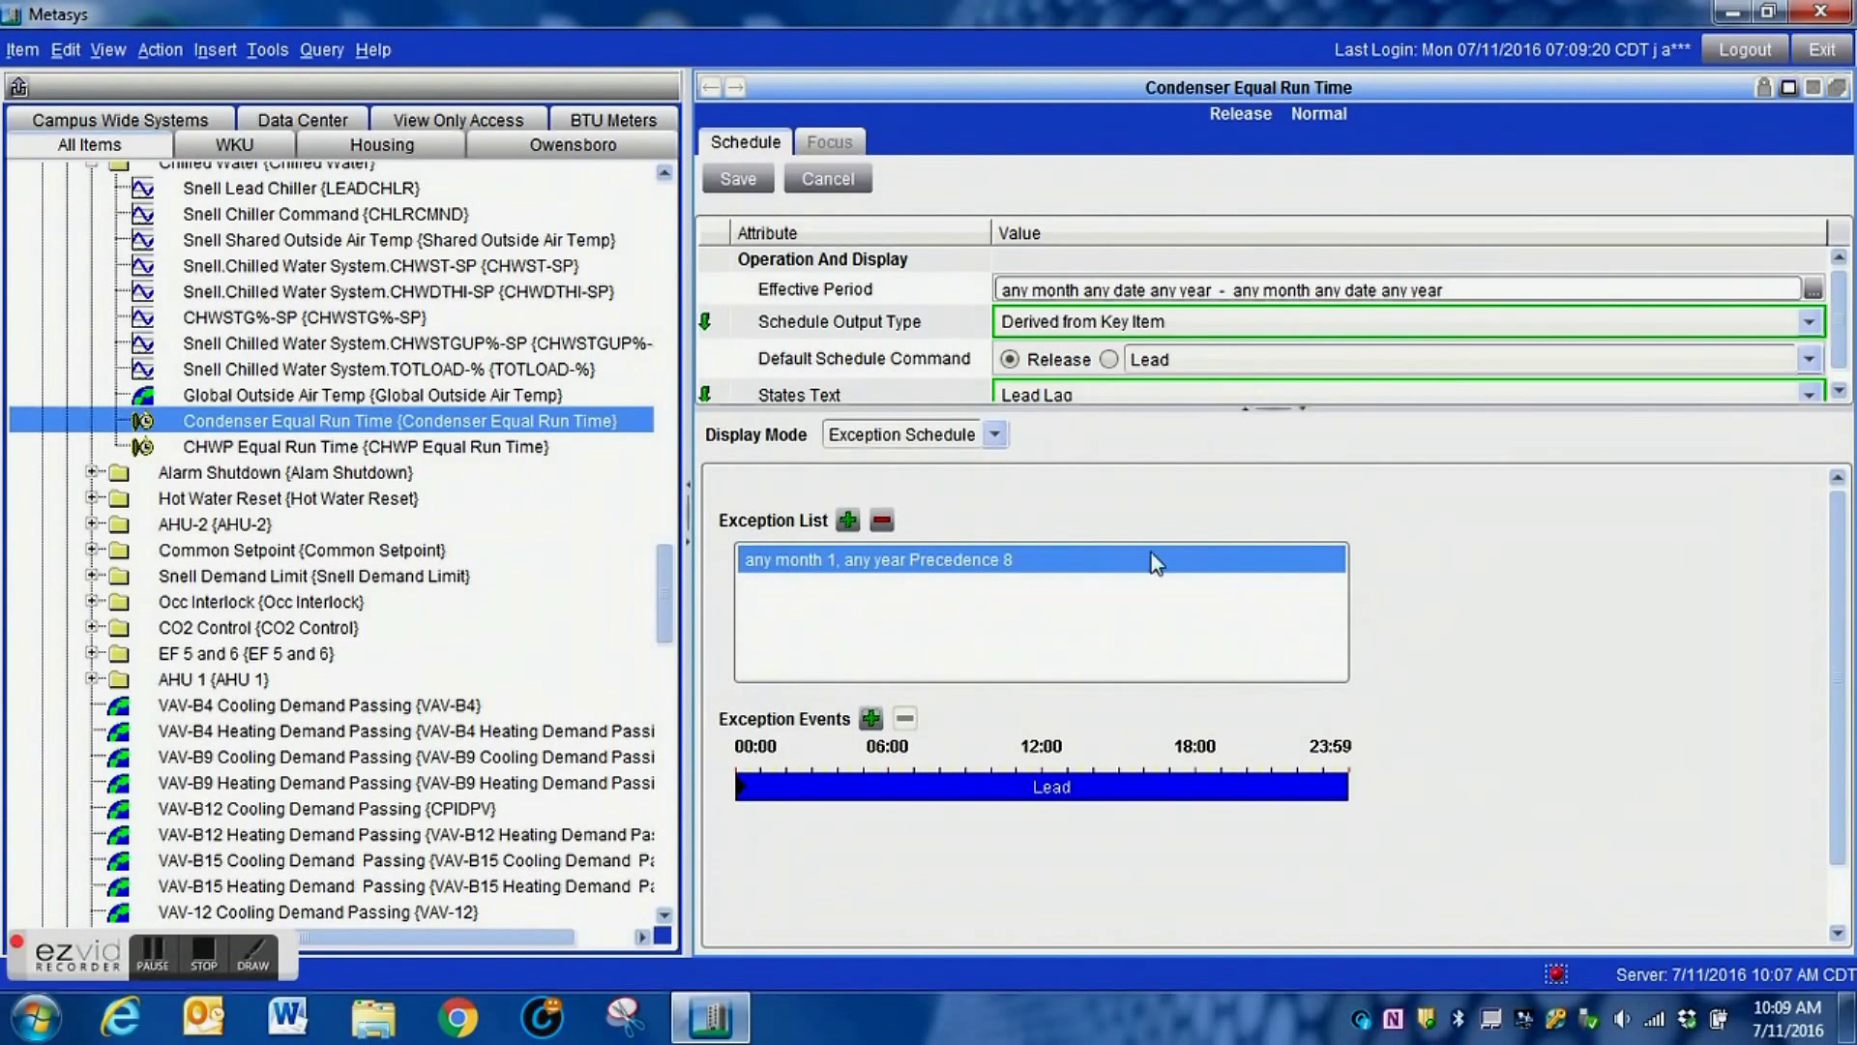
{"action": "left_click", "coordinate": [848, 520]}
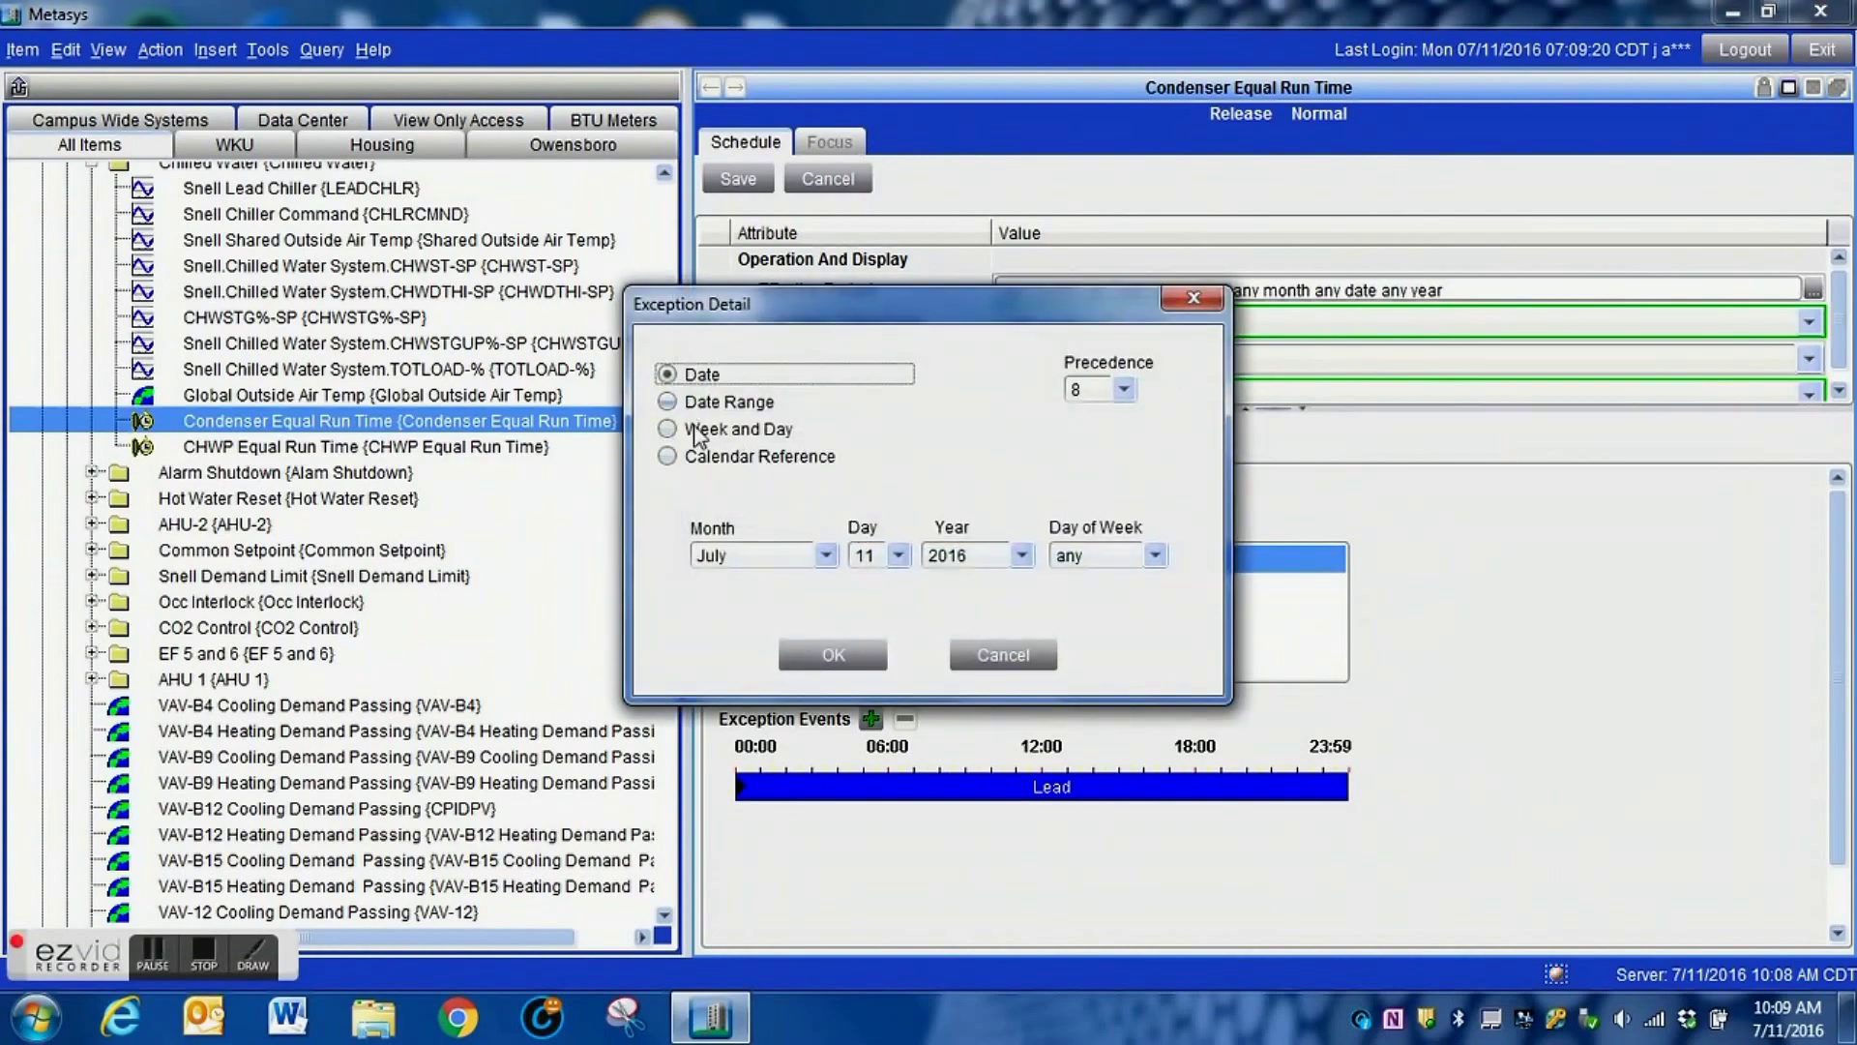
- Date the new exception any month, day 15, any year
{"action": "left_click", "coordinate": [749, 560]}
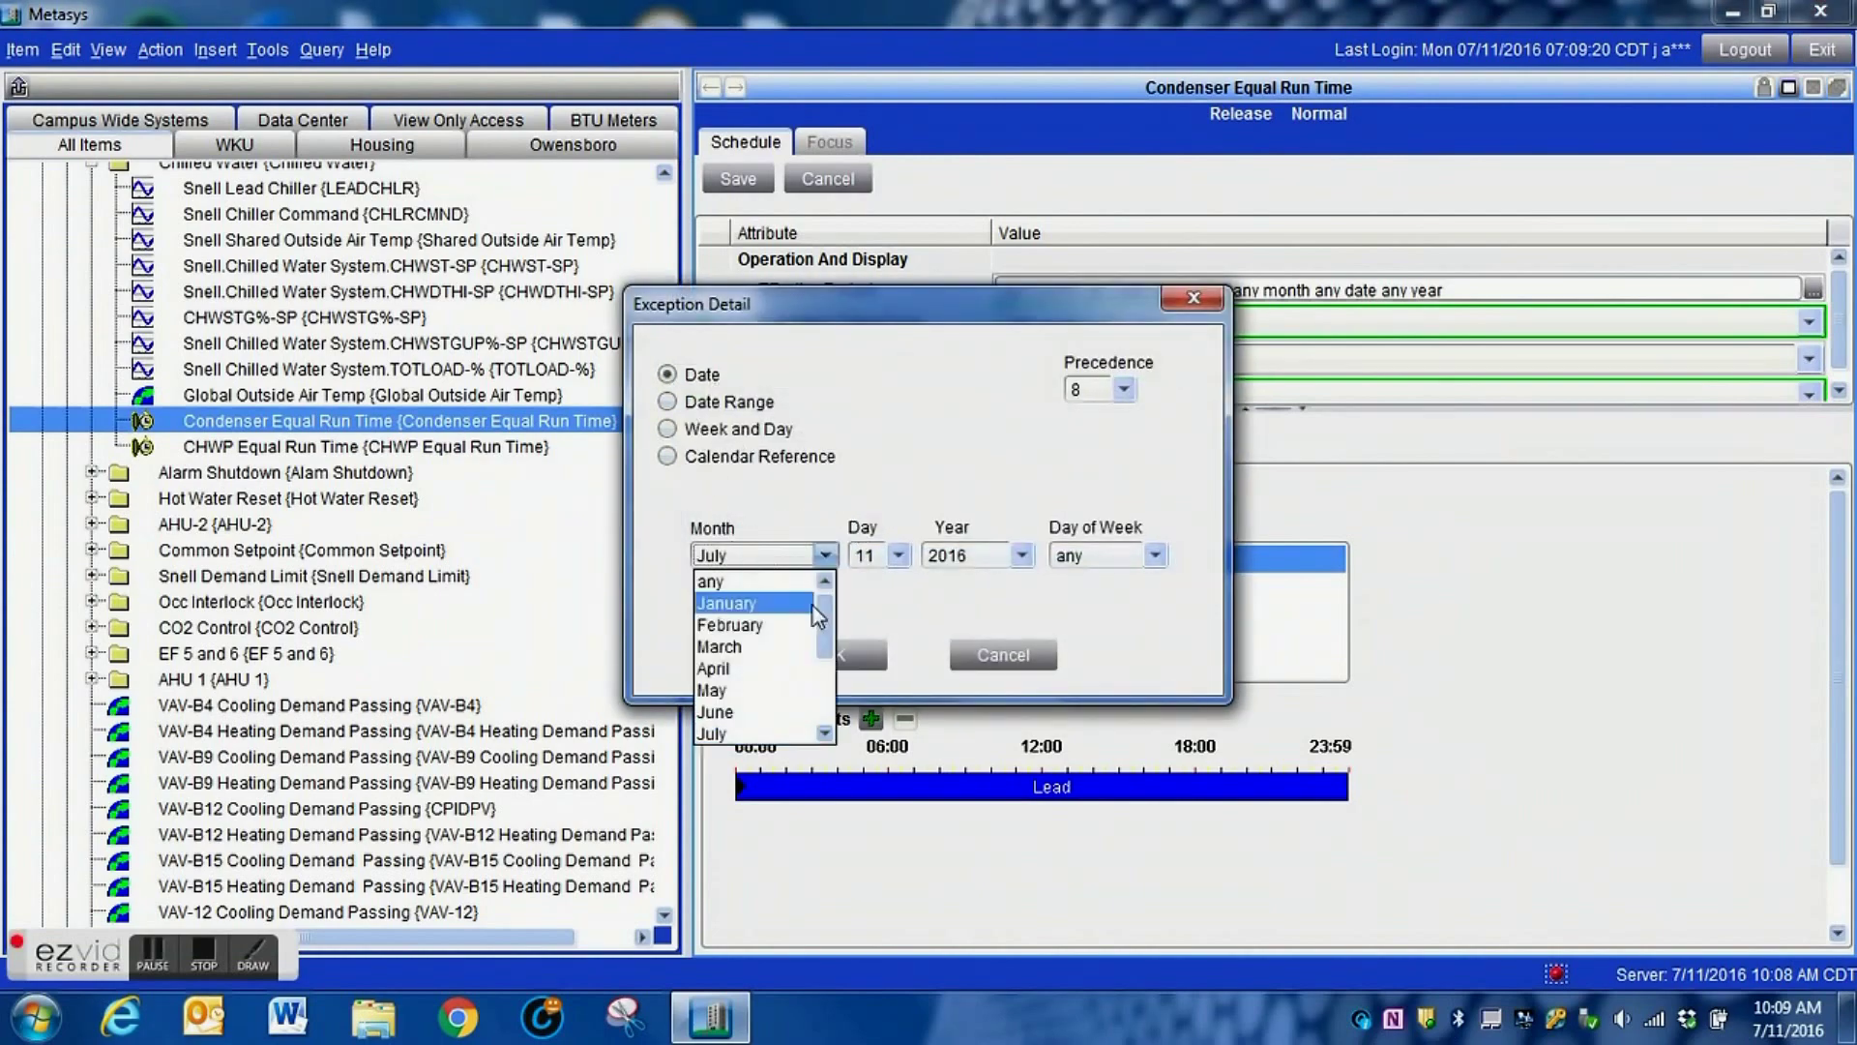
{"action": "left_click", "coordinate": [787, 579]}
{"action": "left_click", "coordinate": [897, 558]}
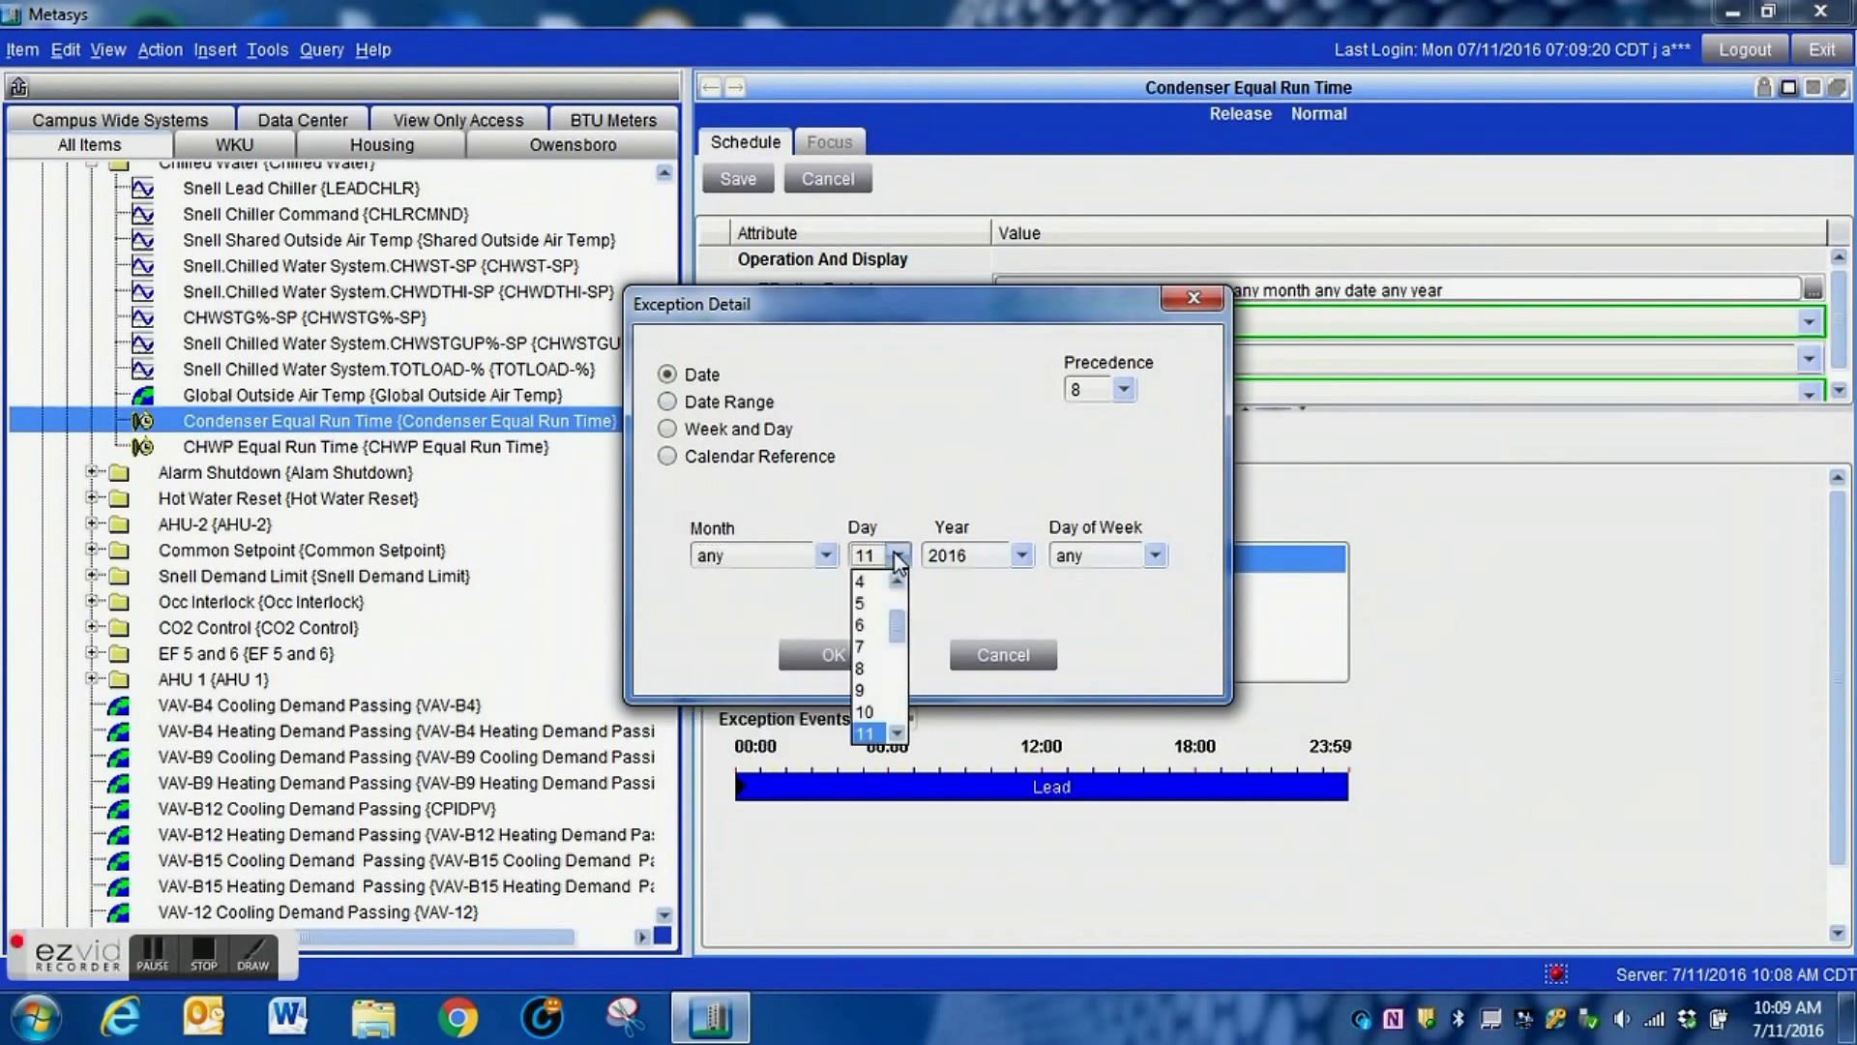
{"action": "left_click", "coordinate": [898, 733]}
{"action": "left_click", "coordinate": [898, 733]}
{"action": "left_click", "coordinate": [897, 733]}
{"action": "left_click", "coordinate": [897, 733]}
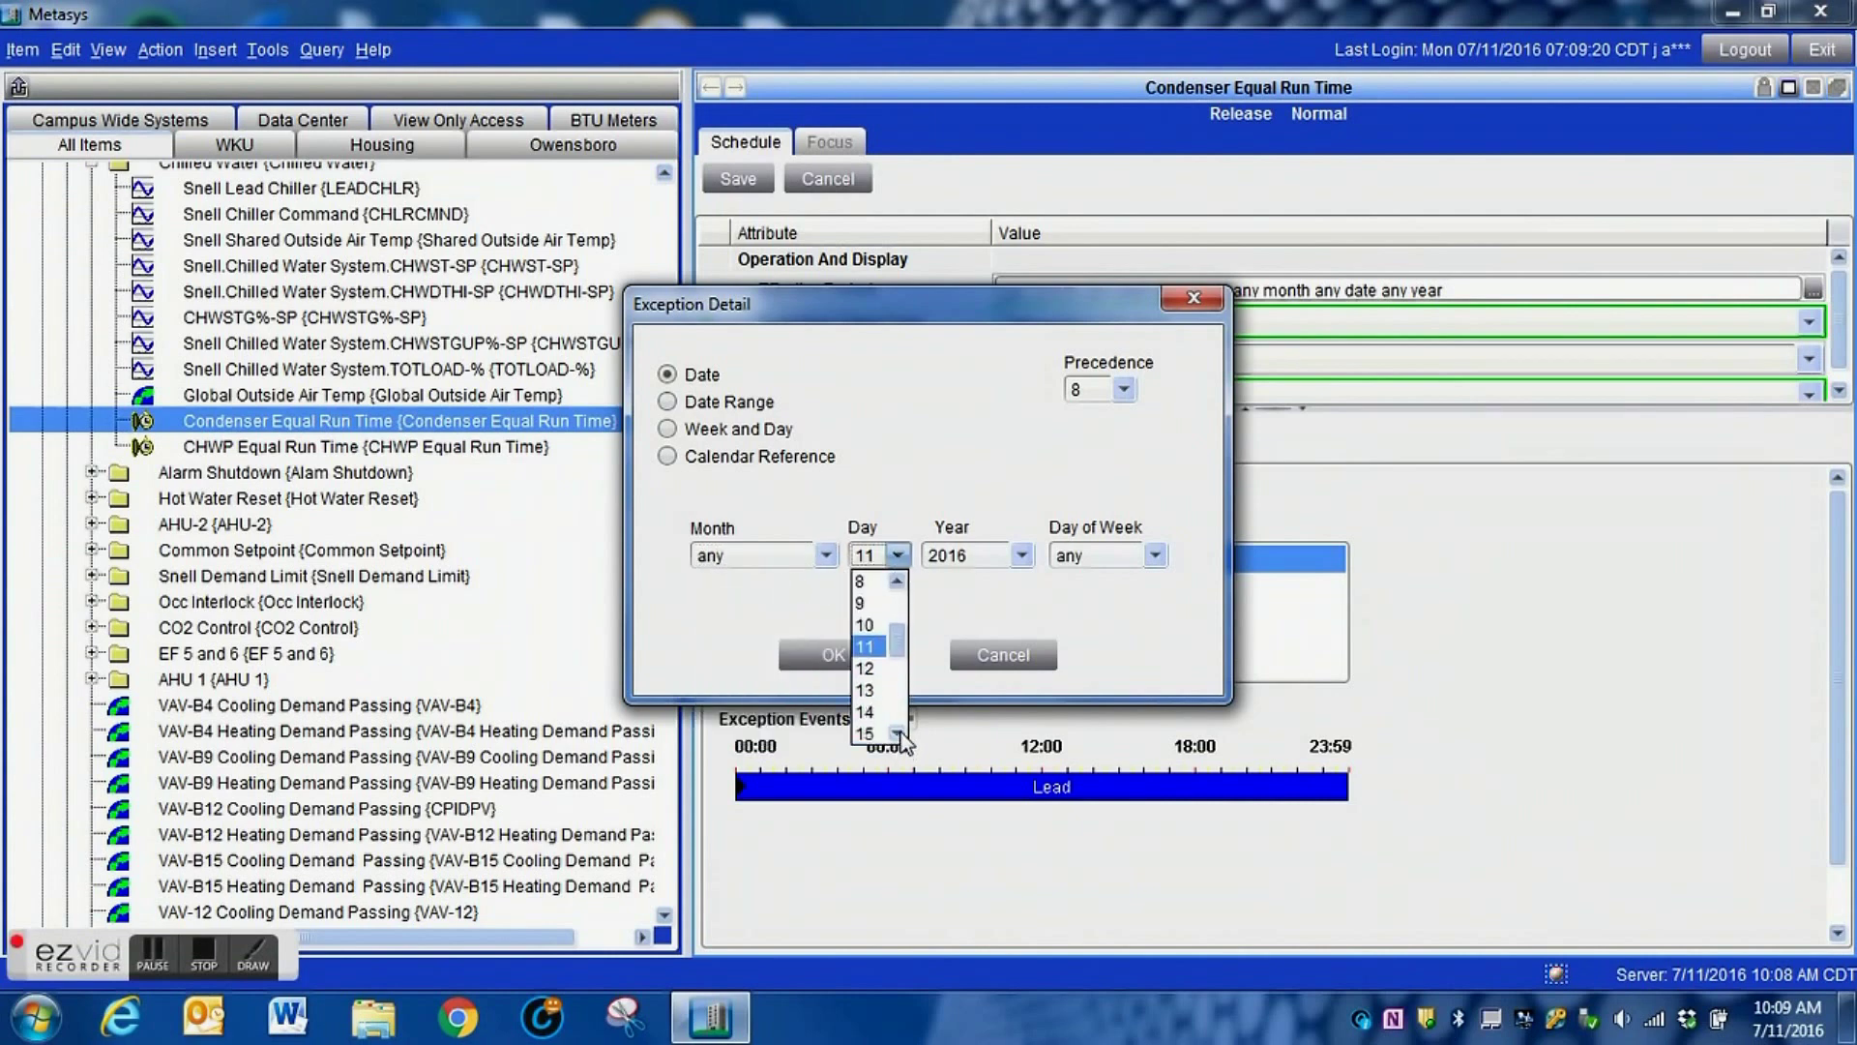
{"action": "left_click", "coordinate": [868, 733]}
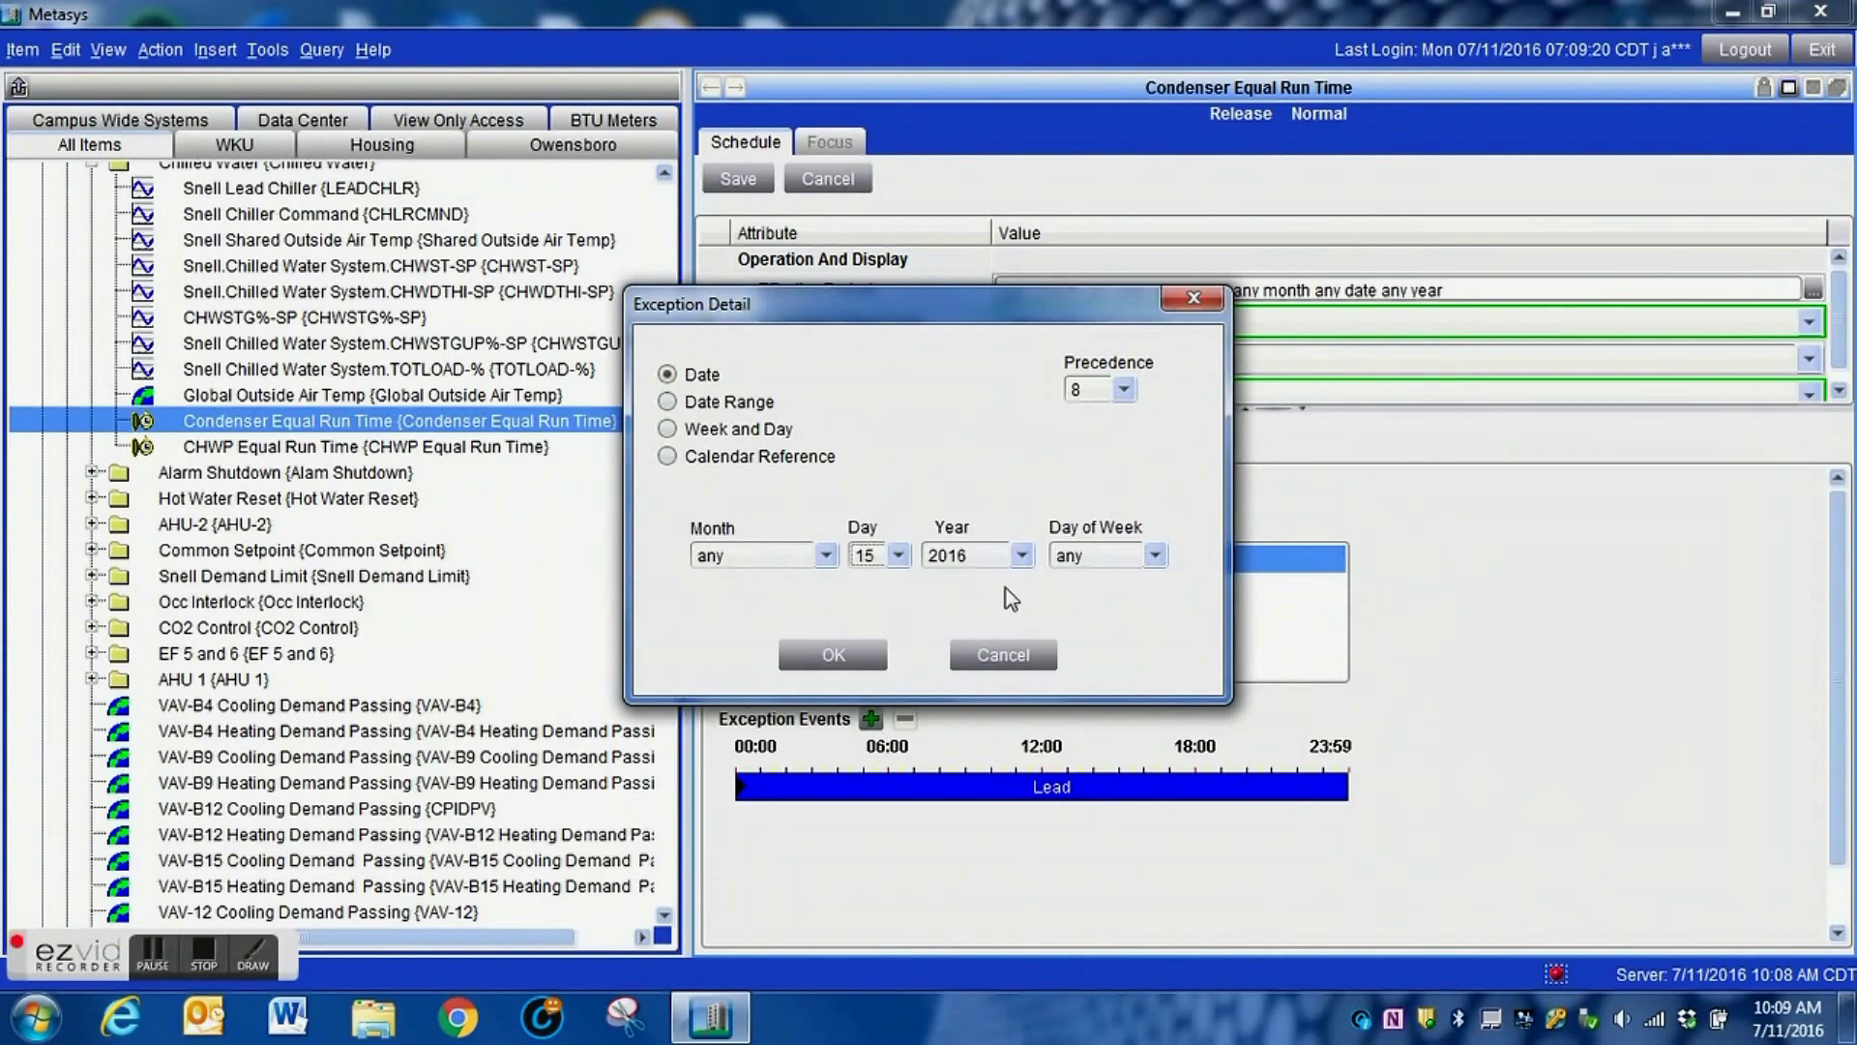
{"action": "left_click", "coordinate": [1021, 556]}
{"action": "left_click", "coordinate": [982, 578]}
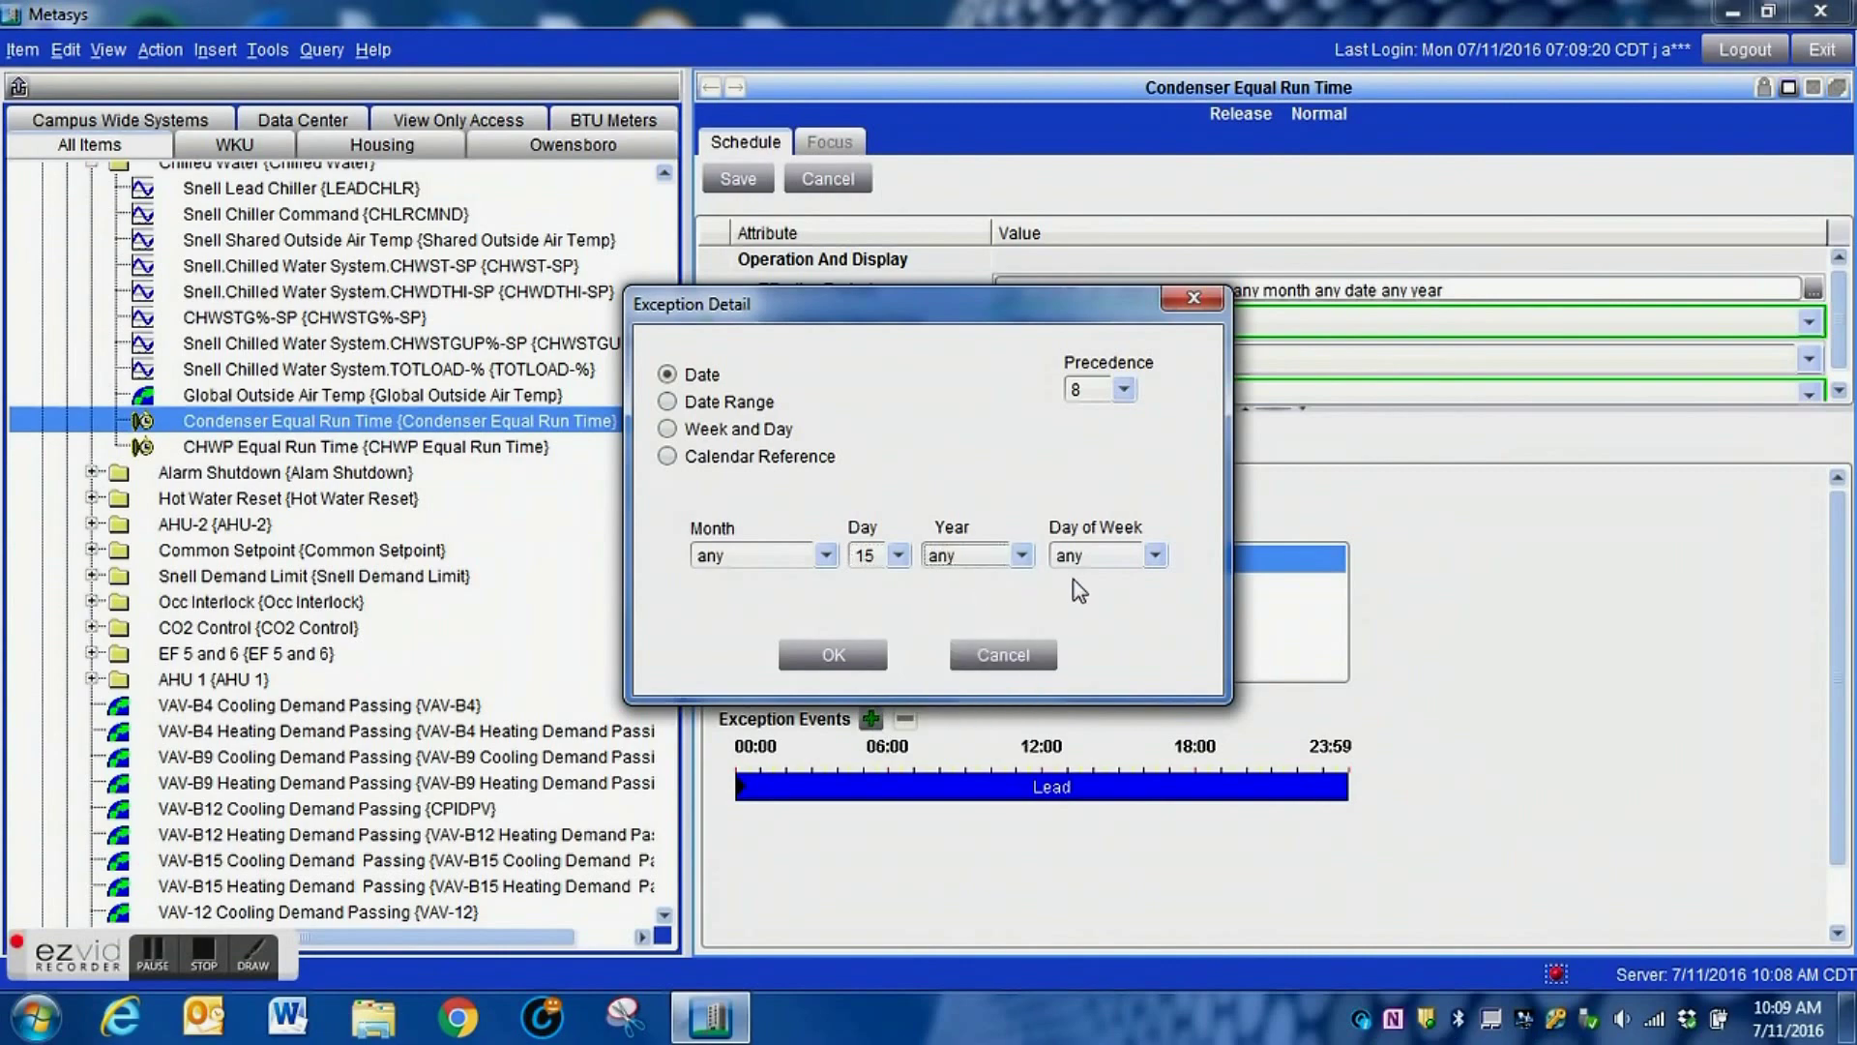
{"action": "left_click", "coordinate": [834, 656]}
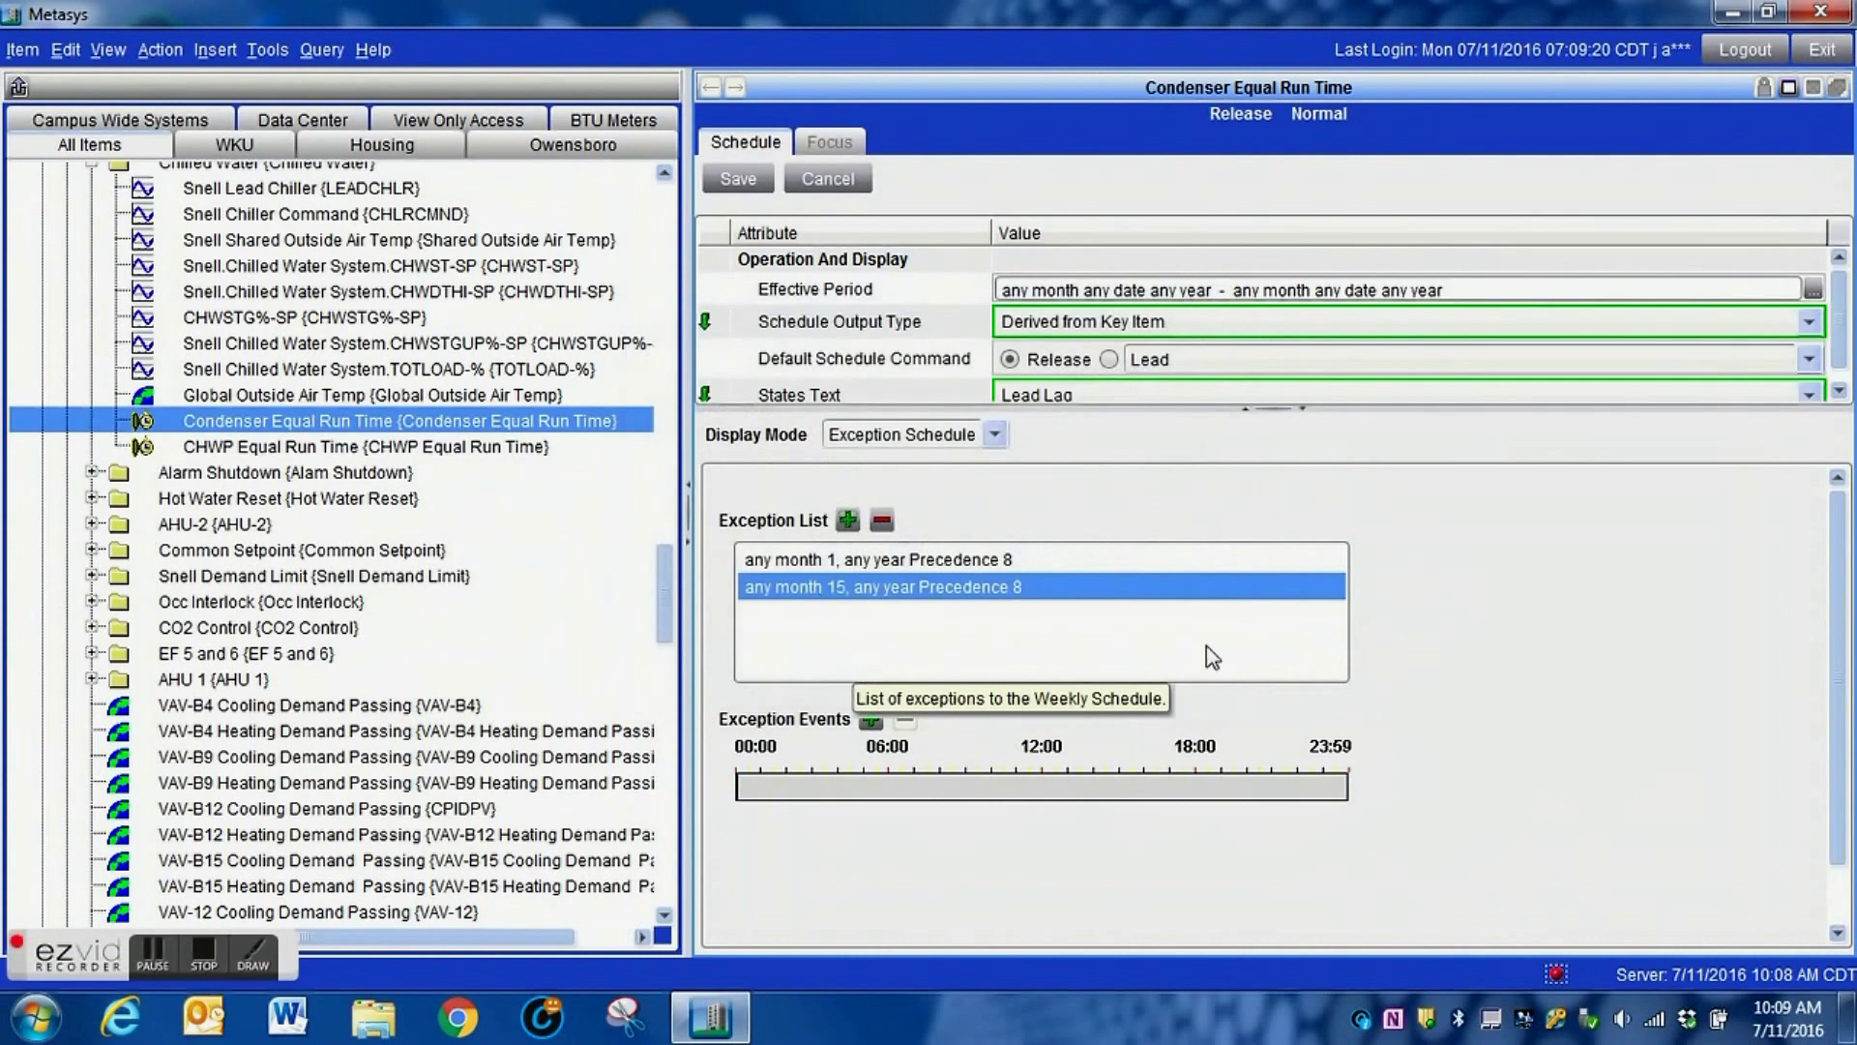
- Give the 15th exception an all-day event with value Lag
{"action": "left_click", "coordinate": [871, 719]}
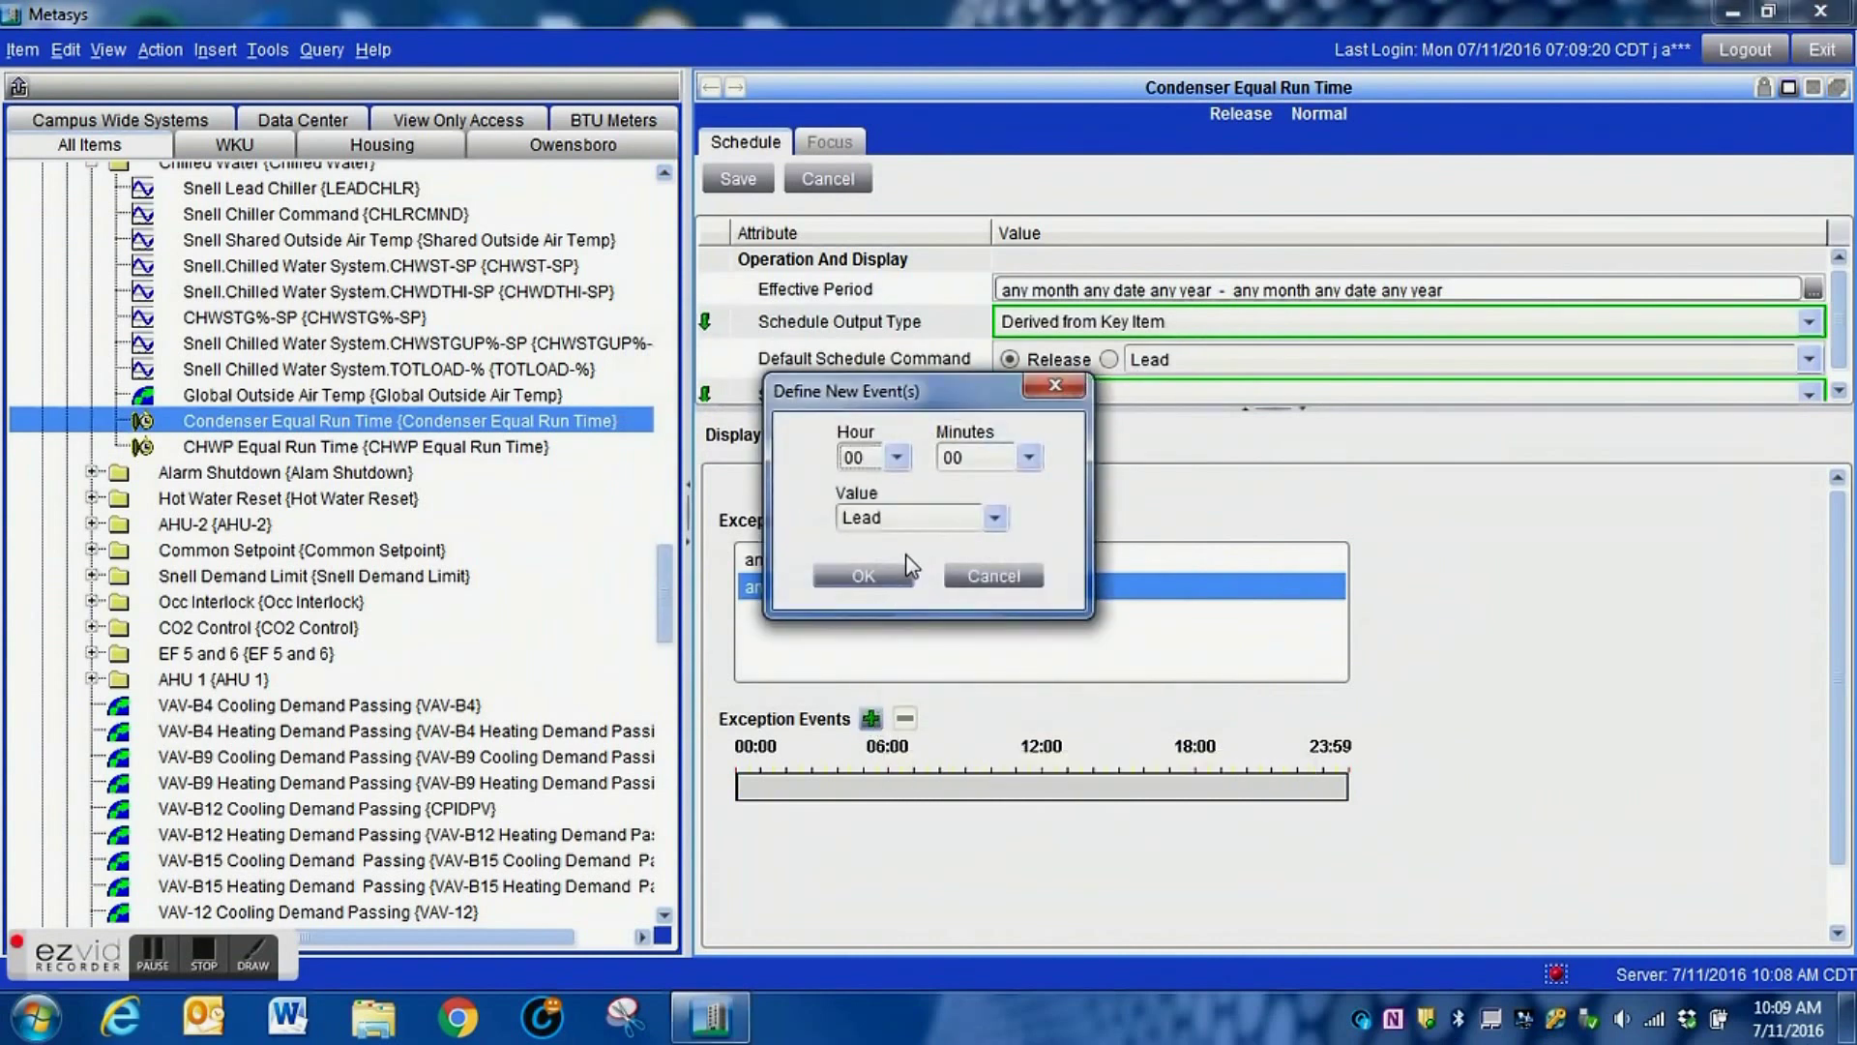
{"action": "left_click", "coordinate": [915, 523]}
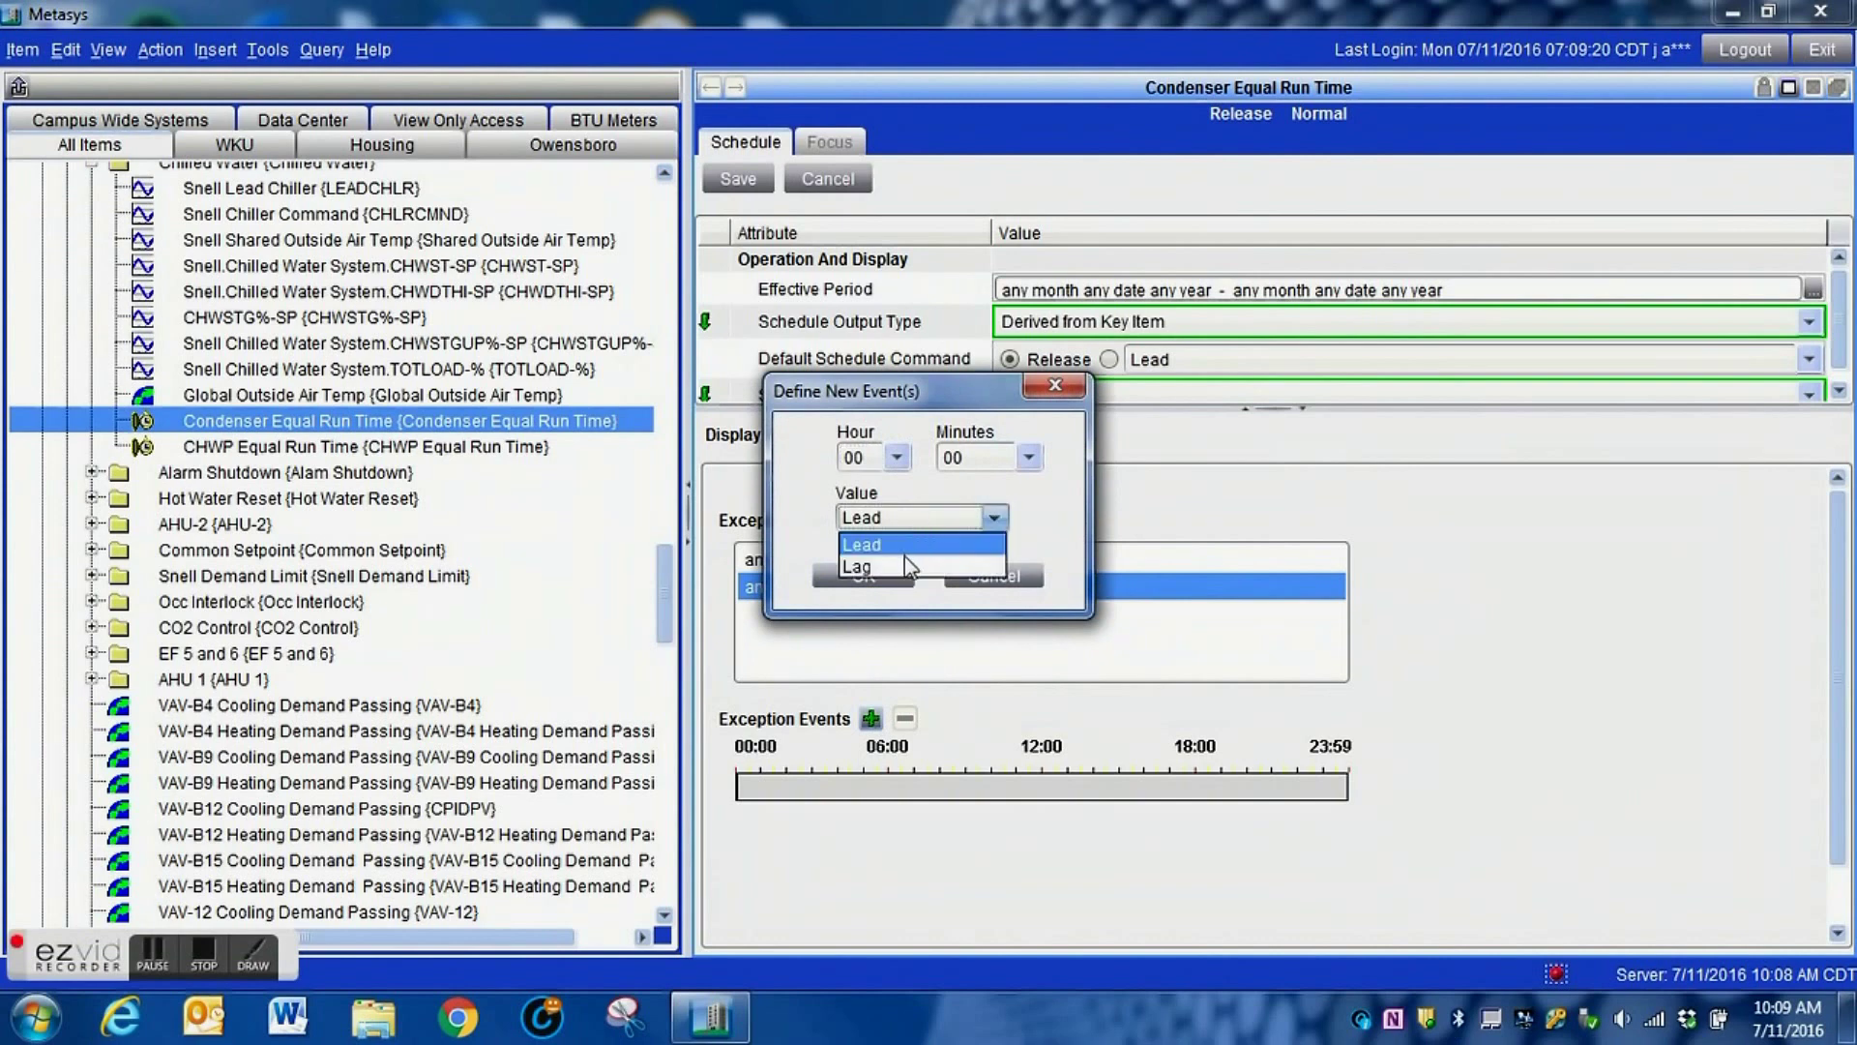
{"action": "left_click", "coordinate": [907, 563]}
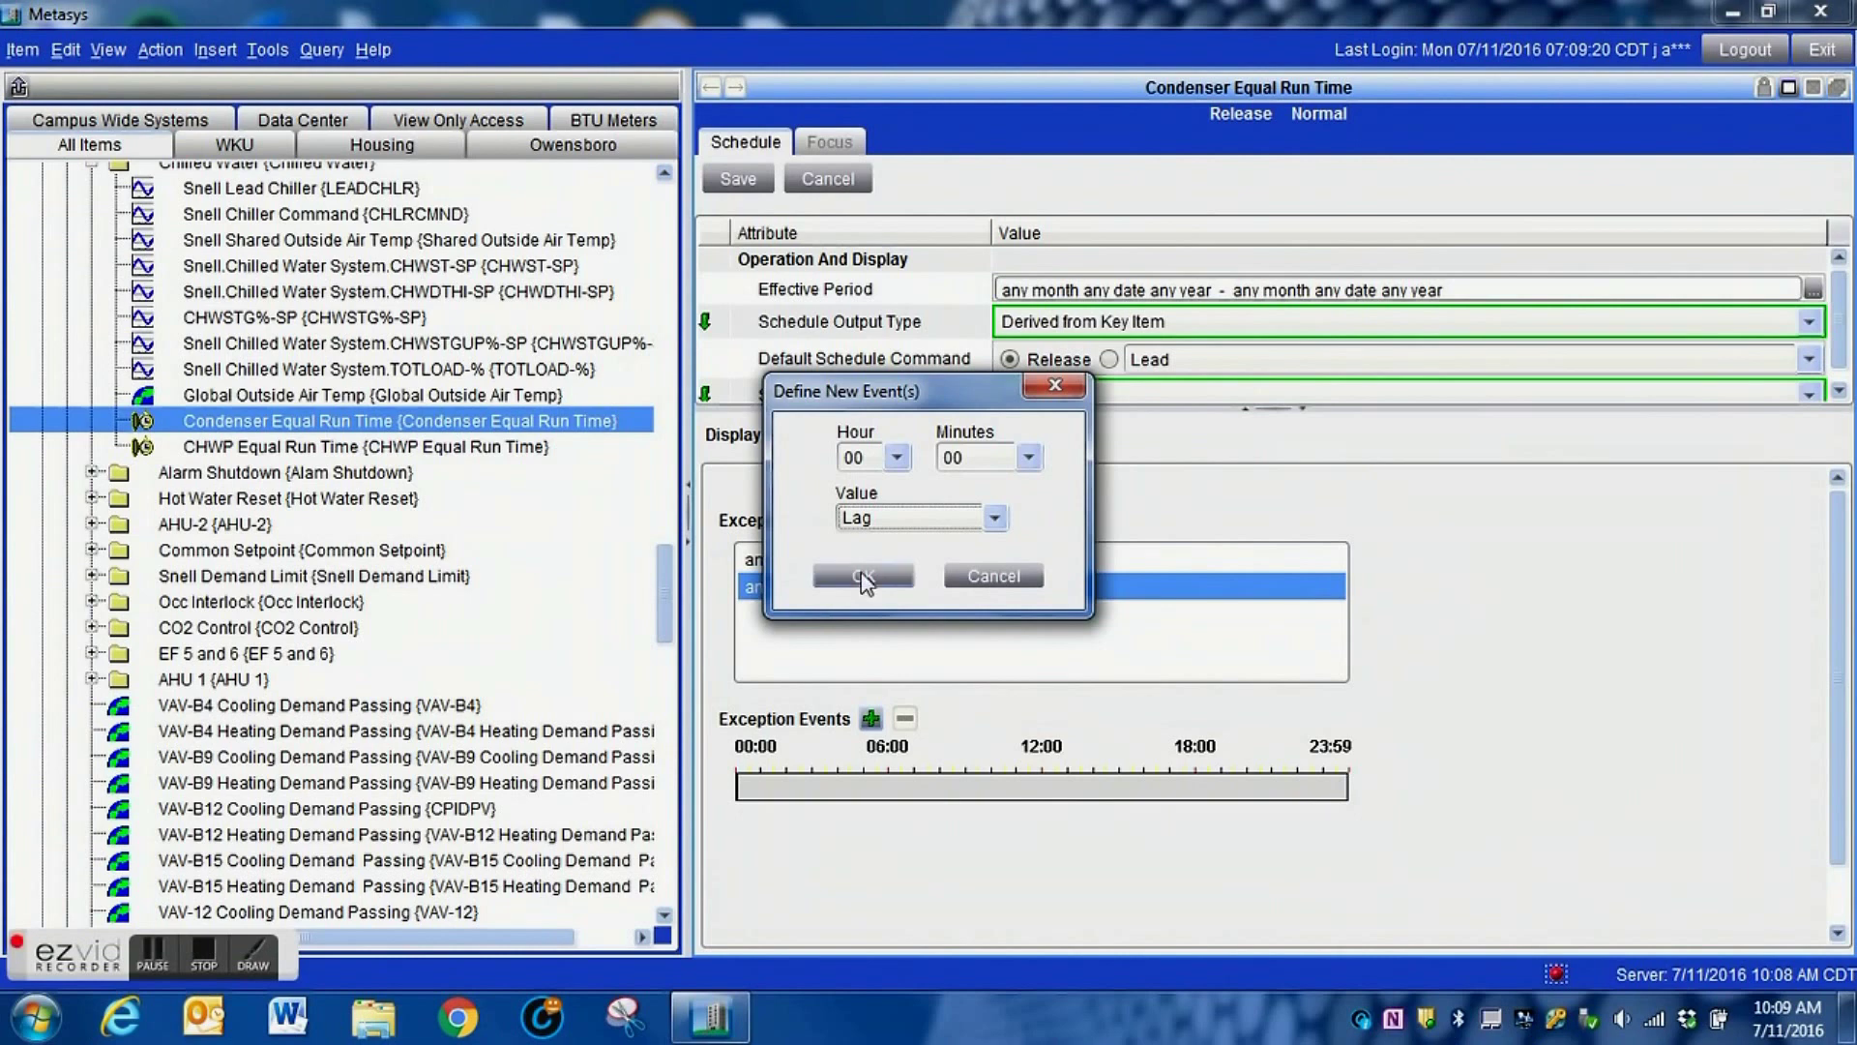
{"action": "left_click", "coordinate": [864, 578]}
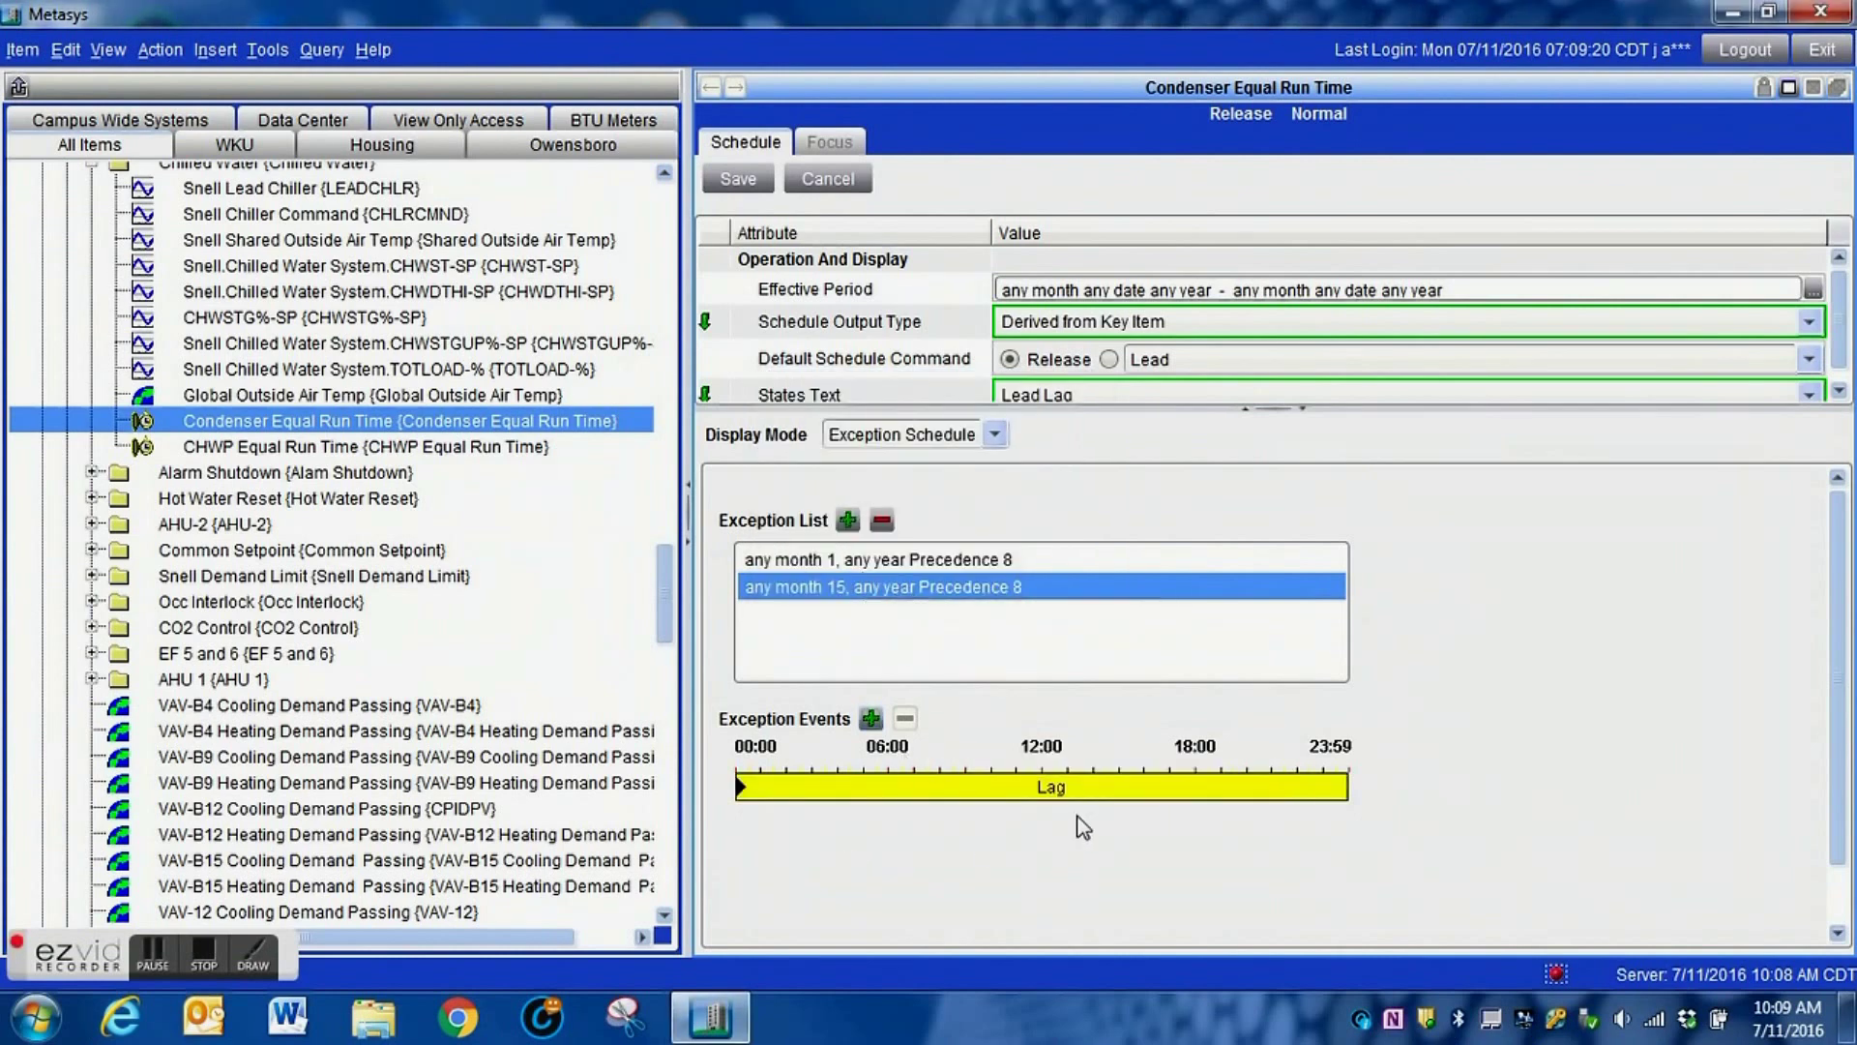
- Save the schedule, check the 15th exception's Lag event, and show the weekly view
{"action": "left_click", "coordinate": [748, 180]}
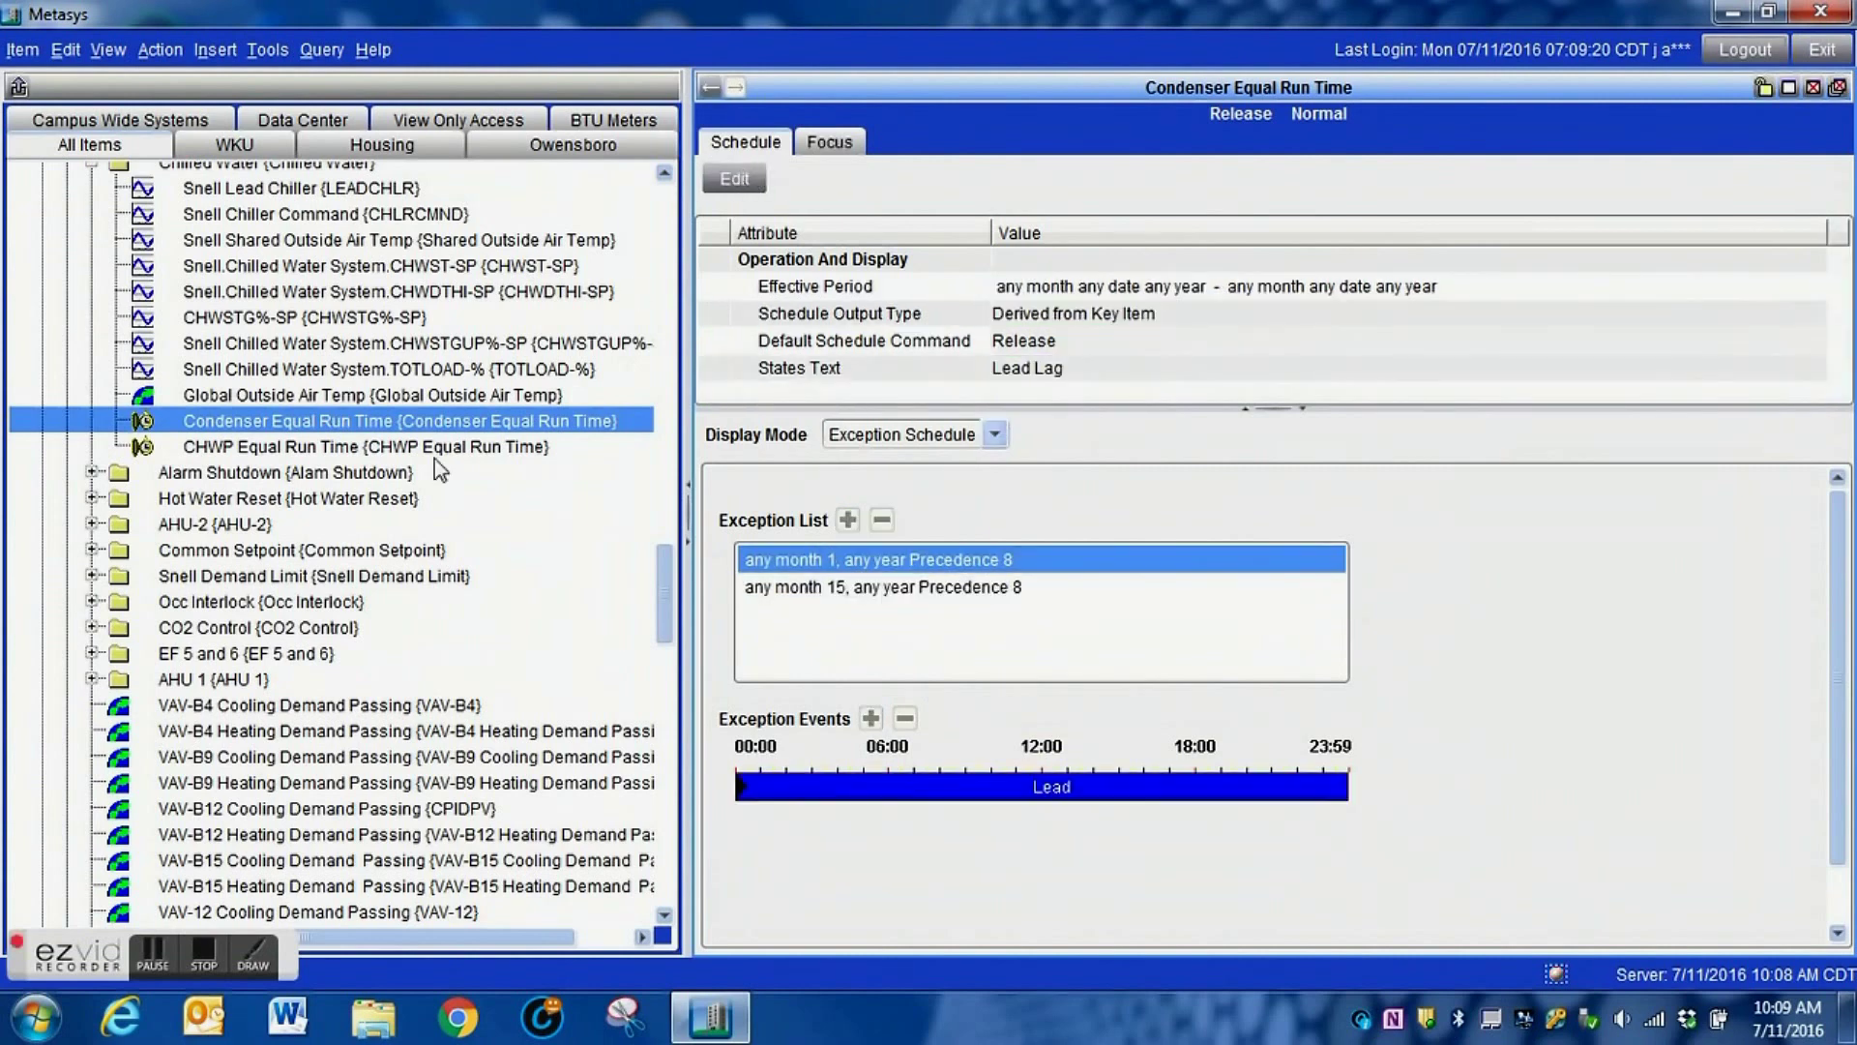
{"action": "left_click", "coordinate": [155, 952]}
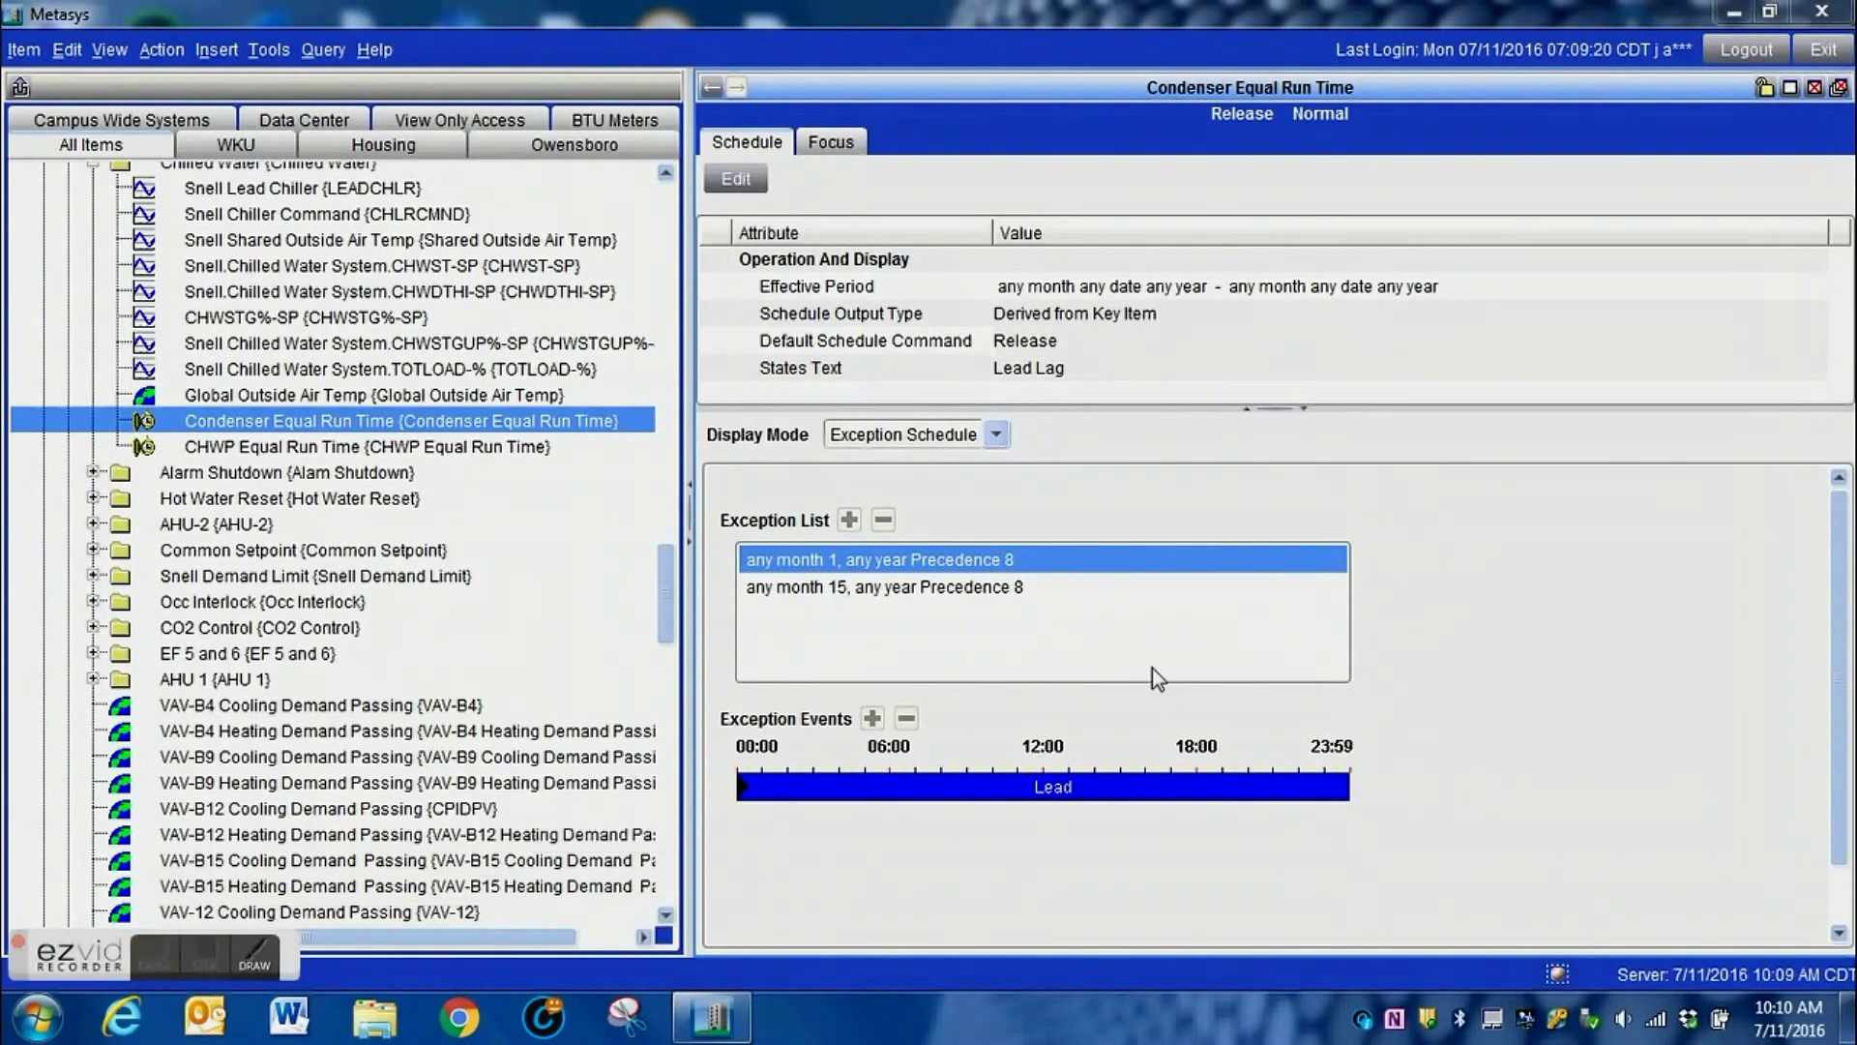
{"action": "left_click", "coordinate": [921, 768]}
{"action": "left_click", "coordinate": [900, 590]}
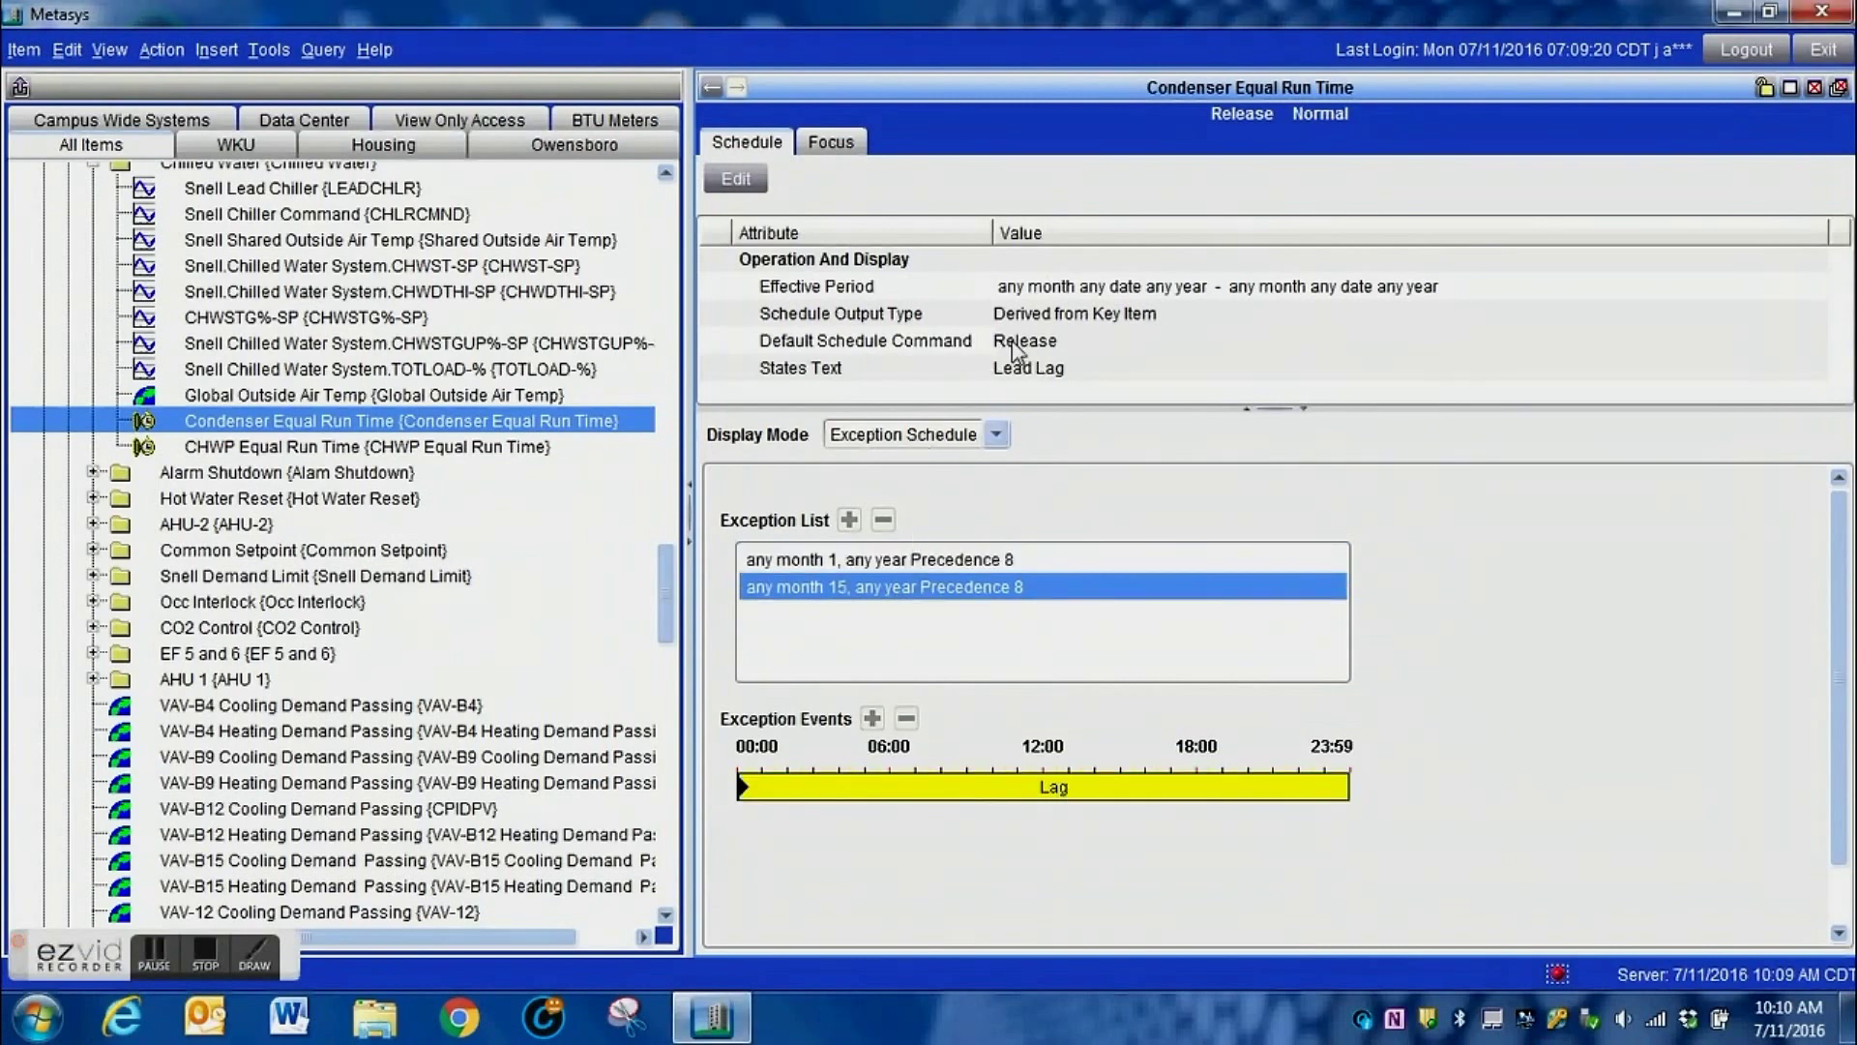
{"action": "left_click", "coordinate": [903, 441]}
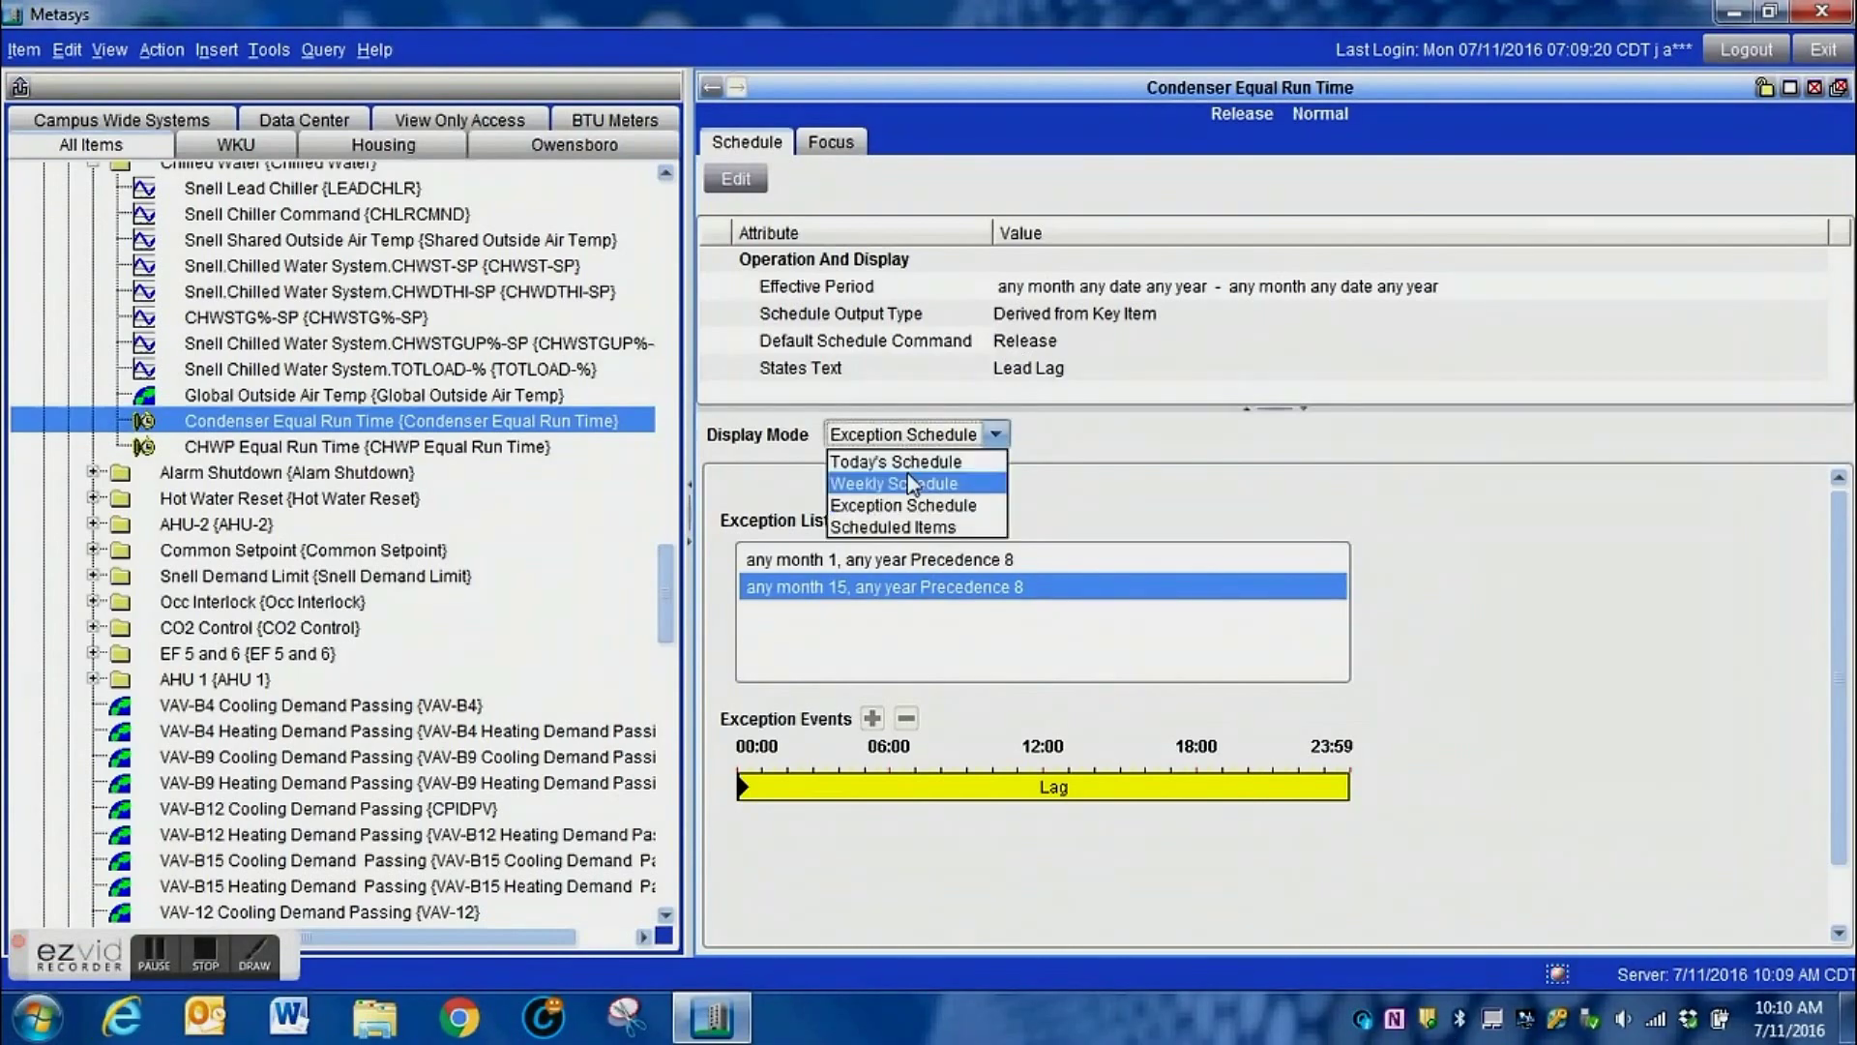
{"action": "left_click", "coordinate": [909, 484]}
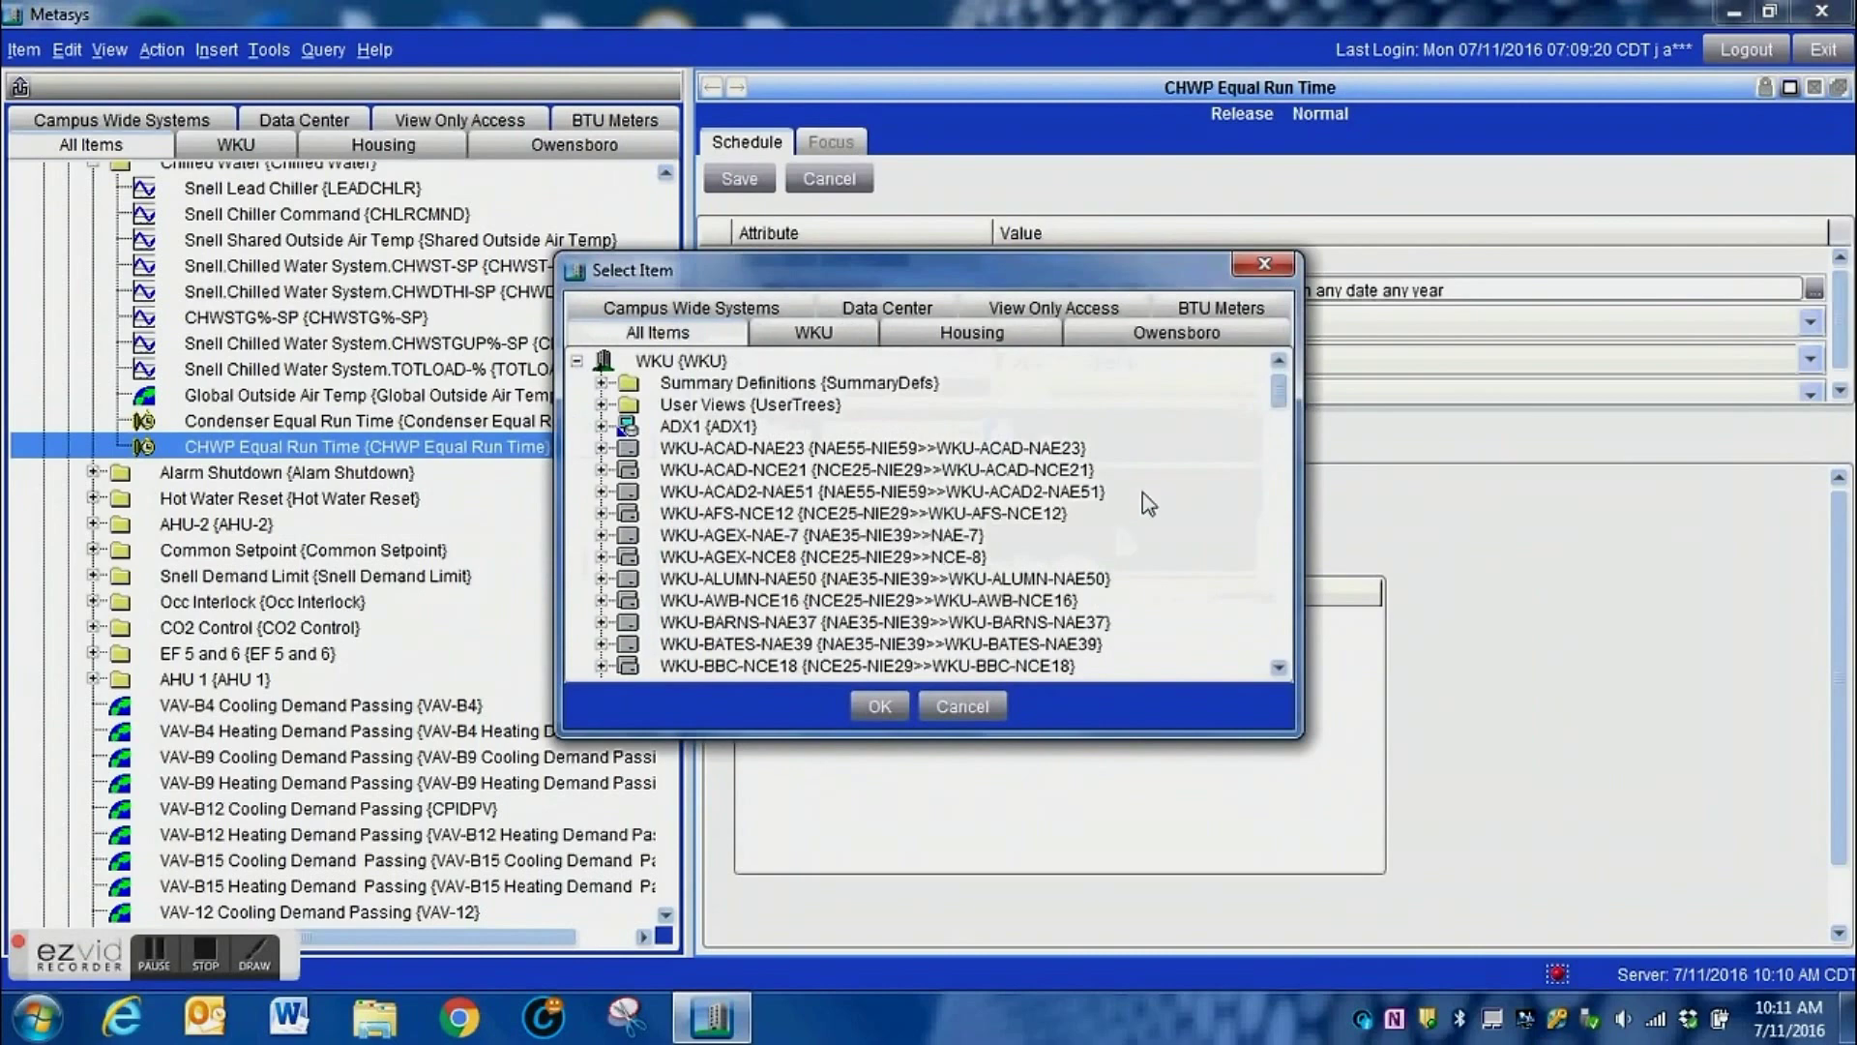
- Set Snell.Chilled Water System.DX-10.LEADCHWP as the CHWP Equal Run Time scheduled item
{"action": "left_click_drag", "start_coordinate": [1280, 408], "coordinate": [1294, 588]}
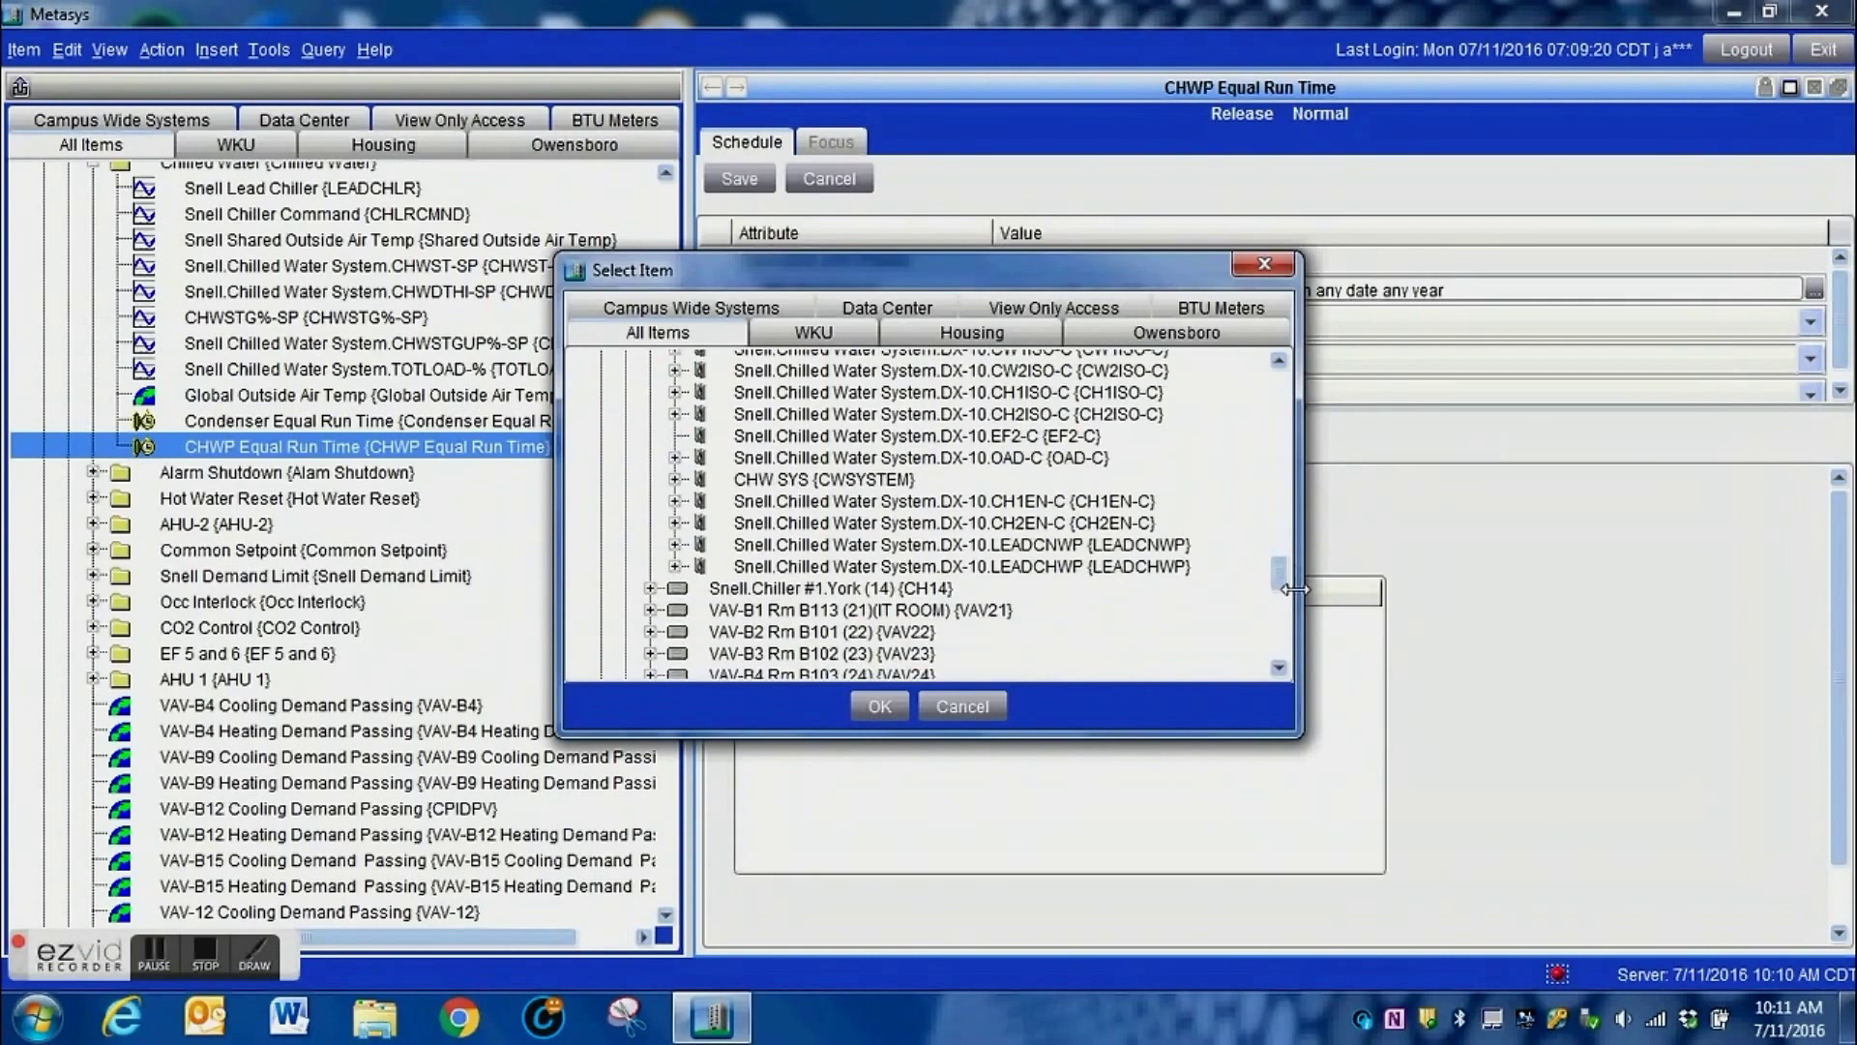
{"action": "left_click", "coordinate": [1077, 569]}
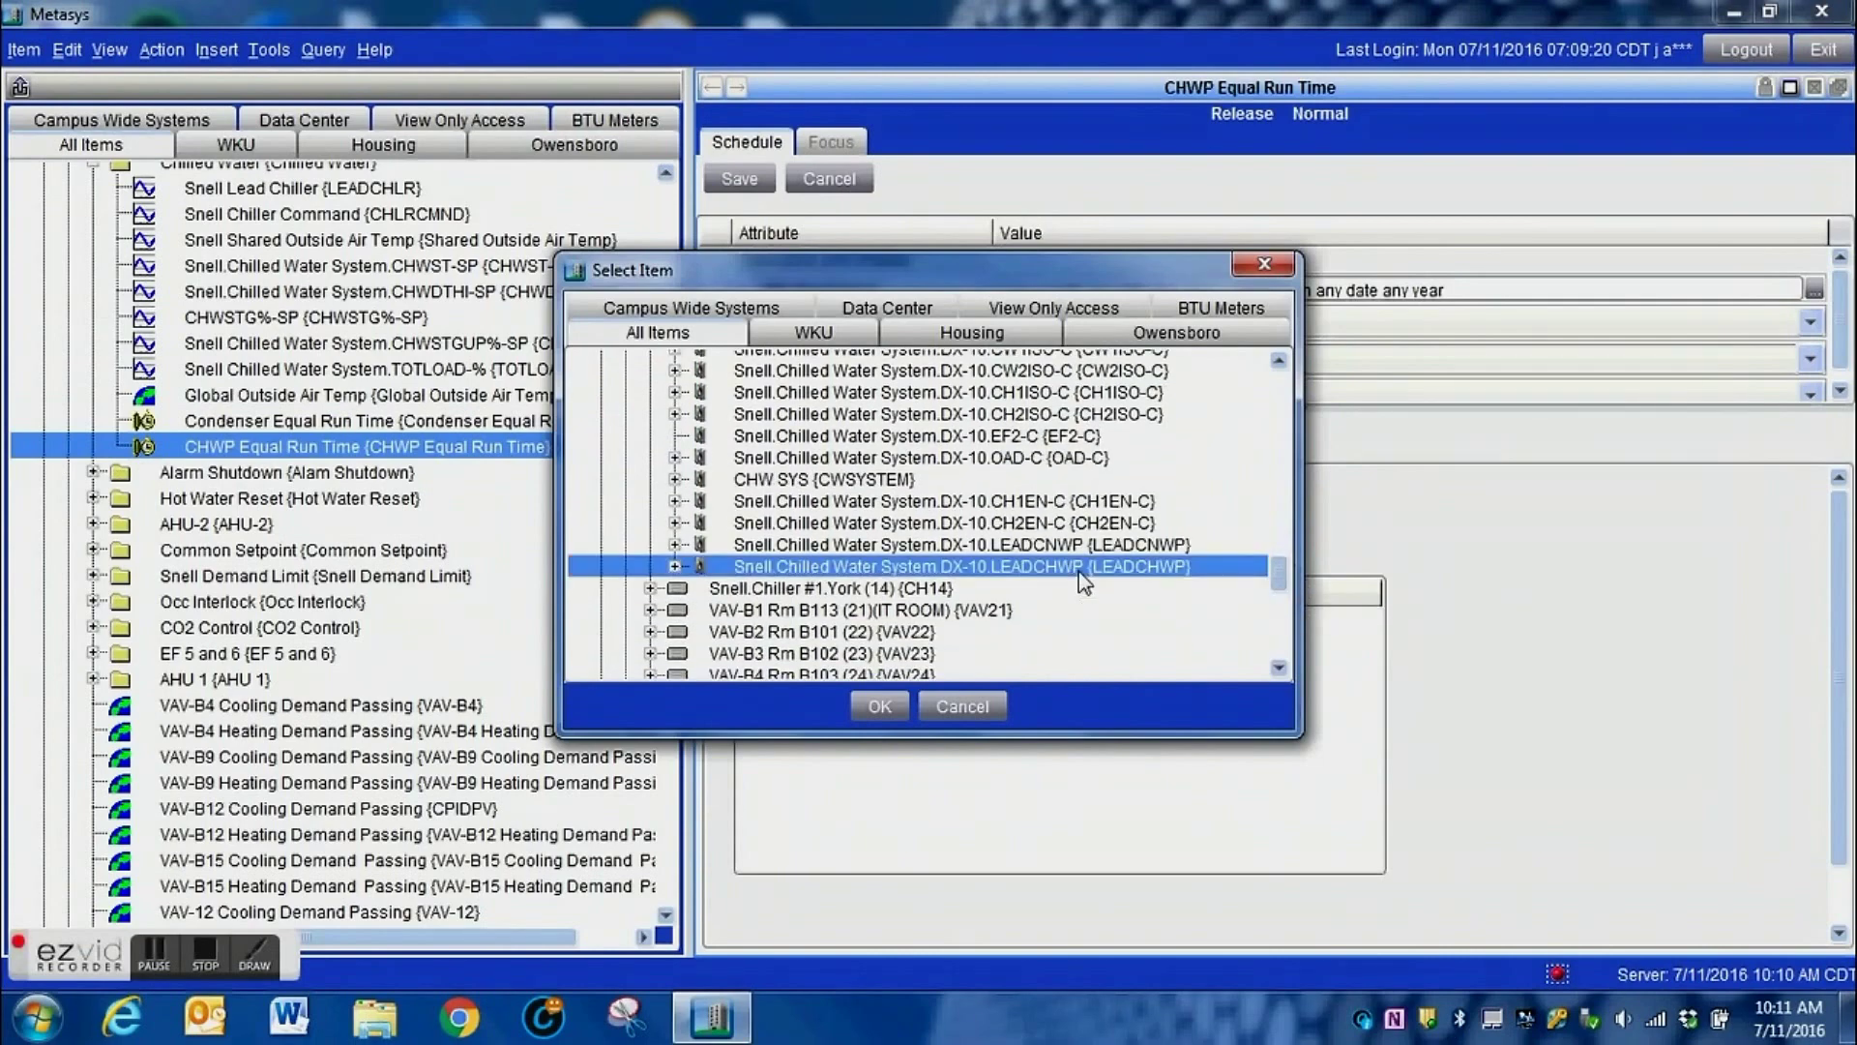
{"action": "left_click", "coordinate": [880, 706]}
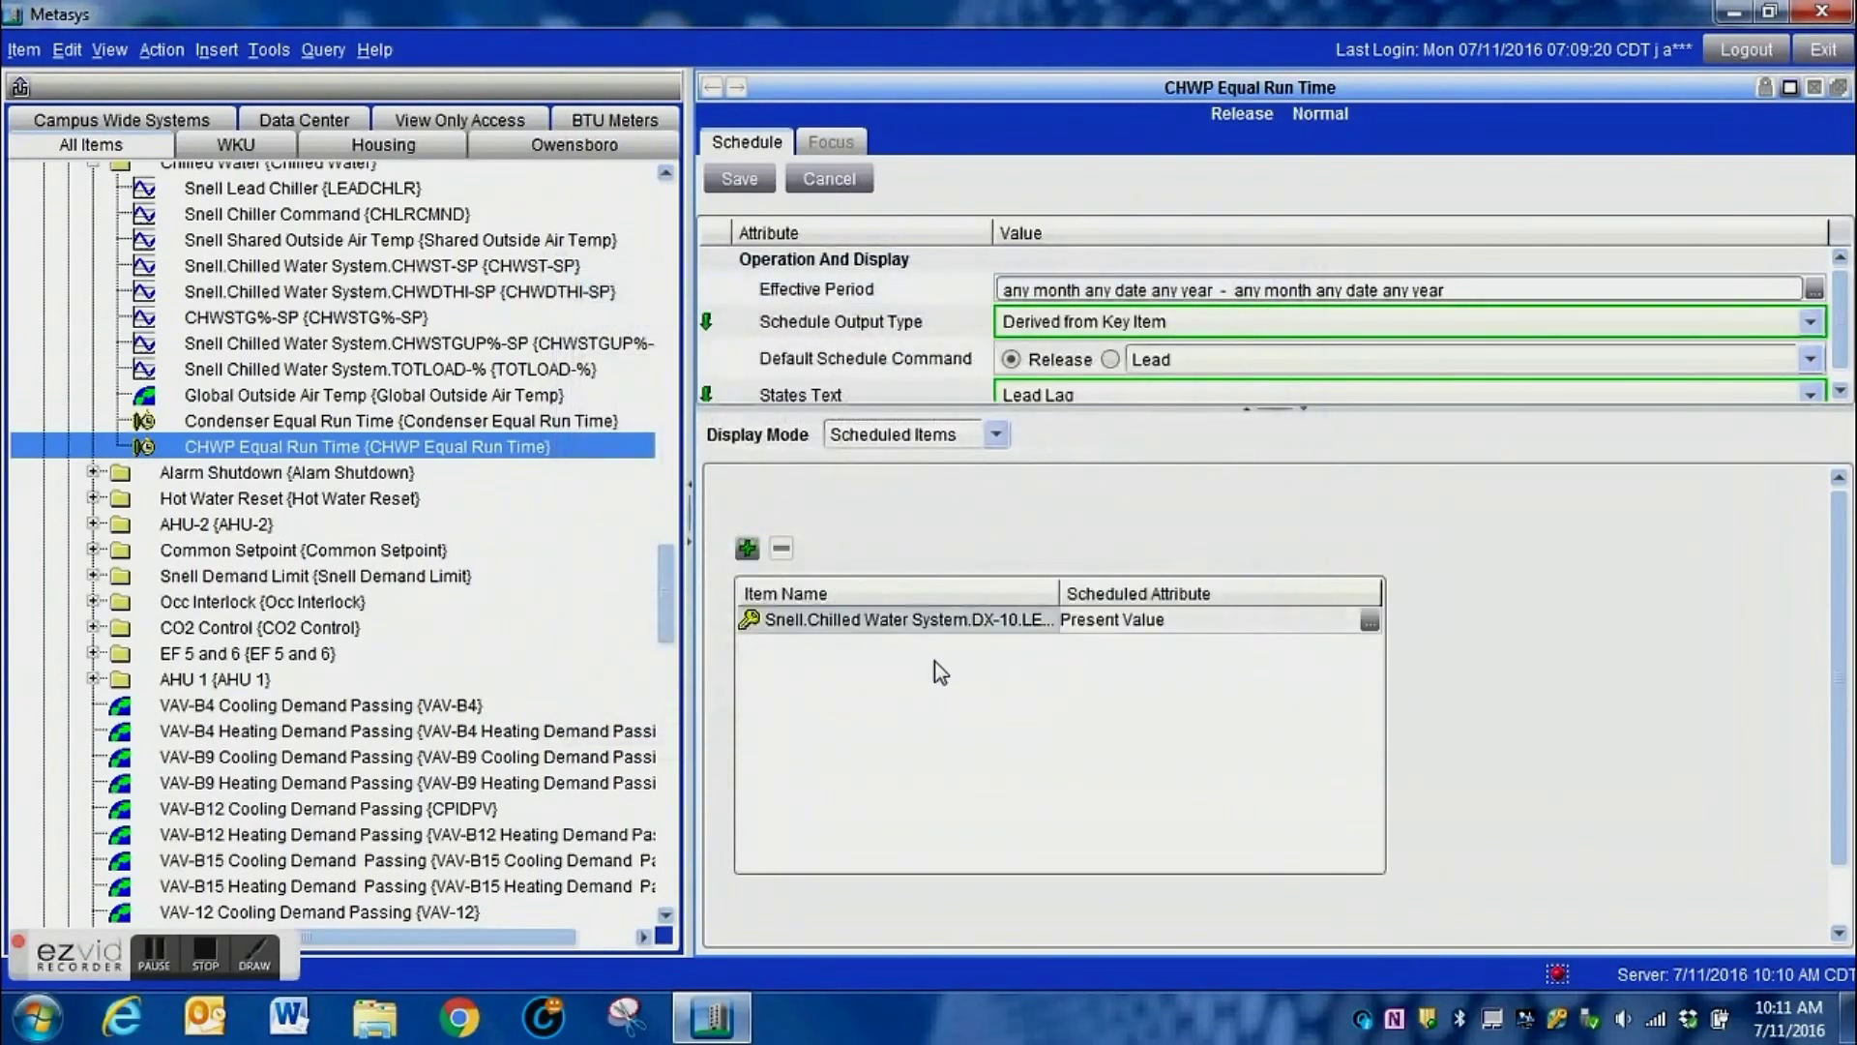
{"action": "left_click", "coordinate": [919, 433]}
- In Exception Schedule view, add an exception for any month, day 1, any year
{"action": "left_click", "coordinate": [920, 480]}
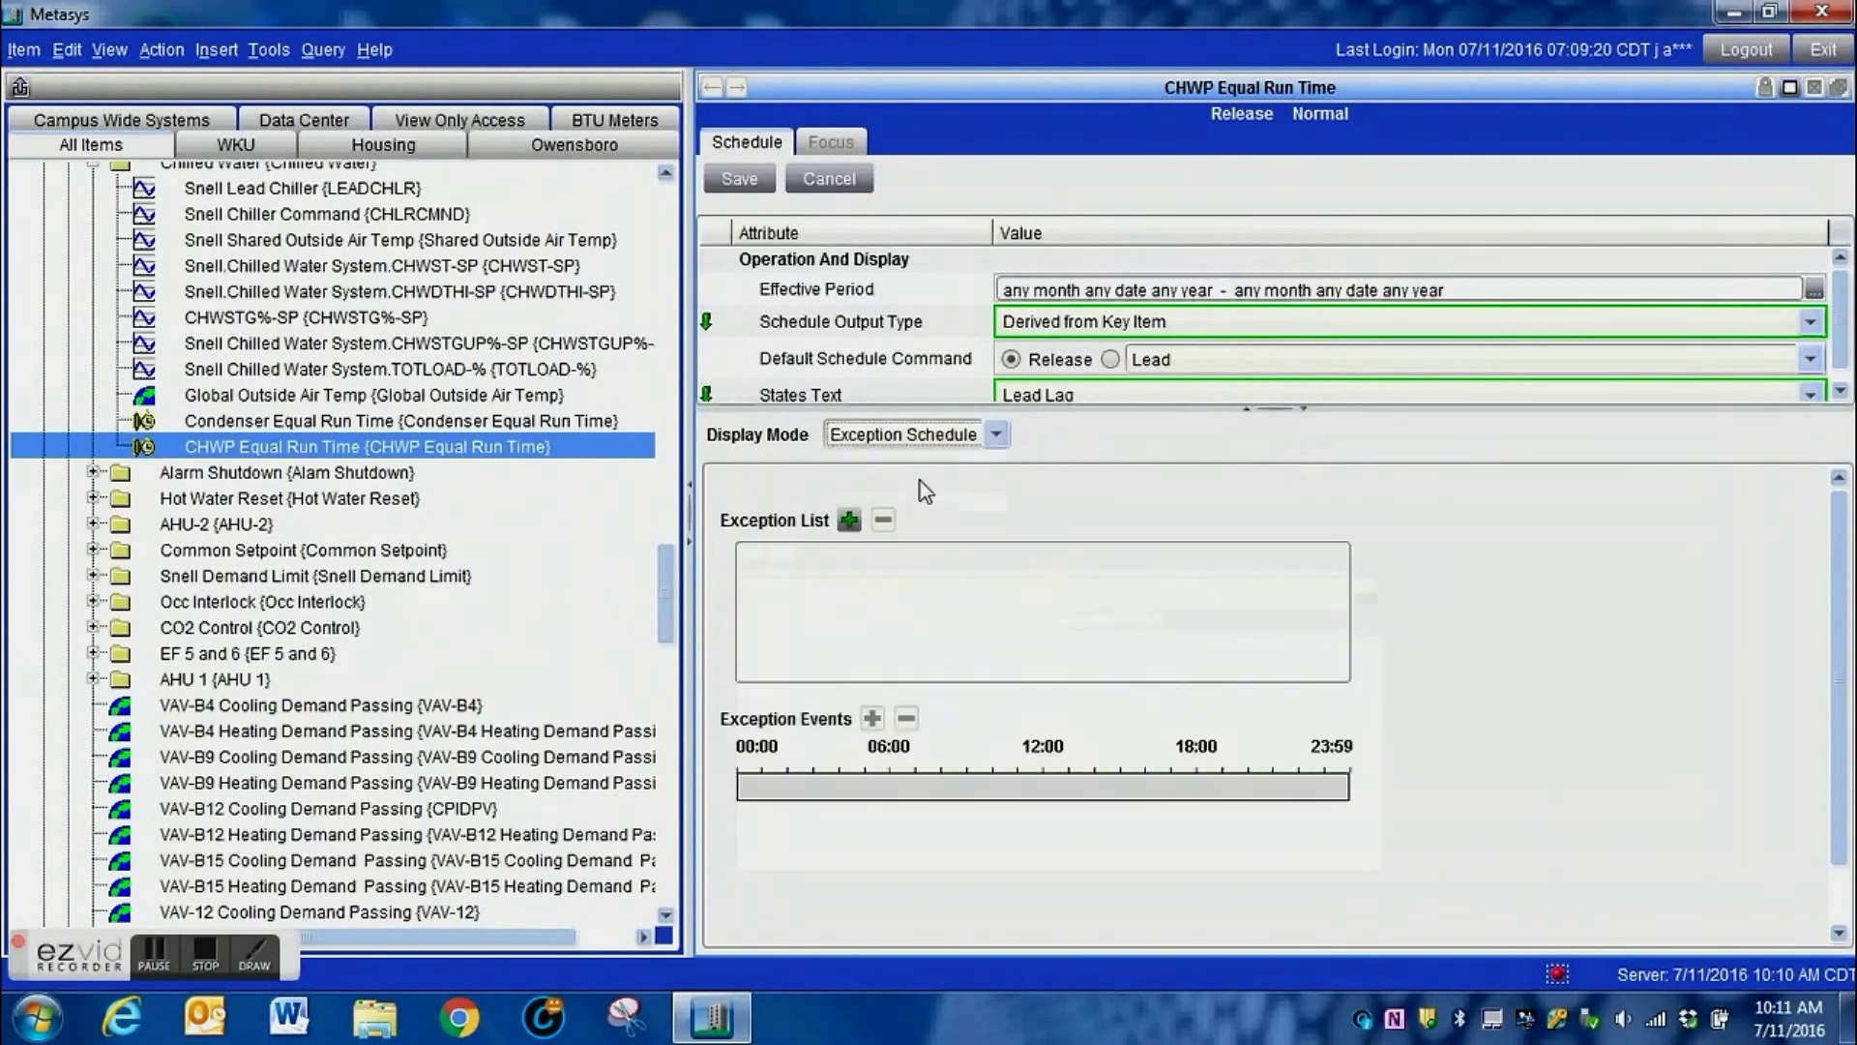
{"action": "left_click", "coordinate": [849, 520]}
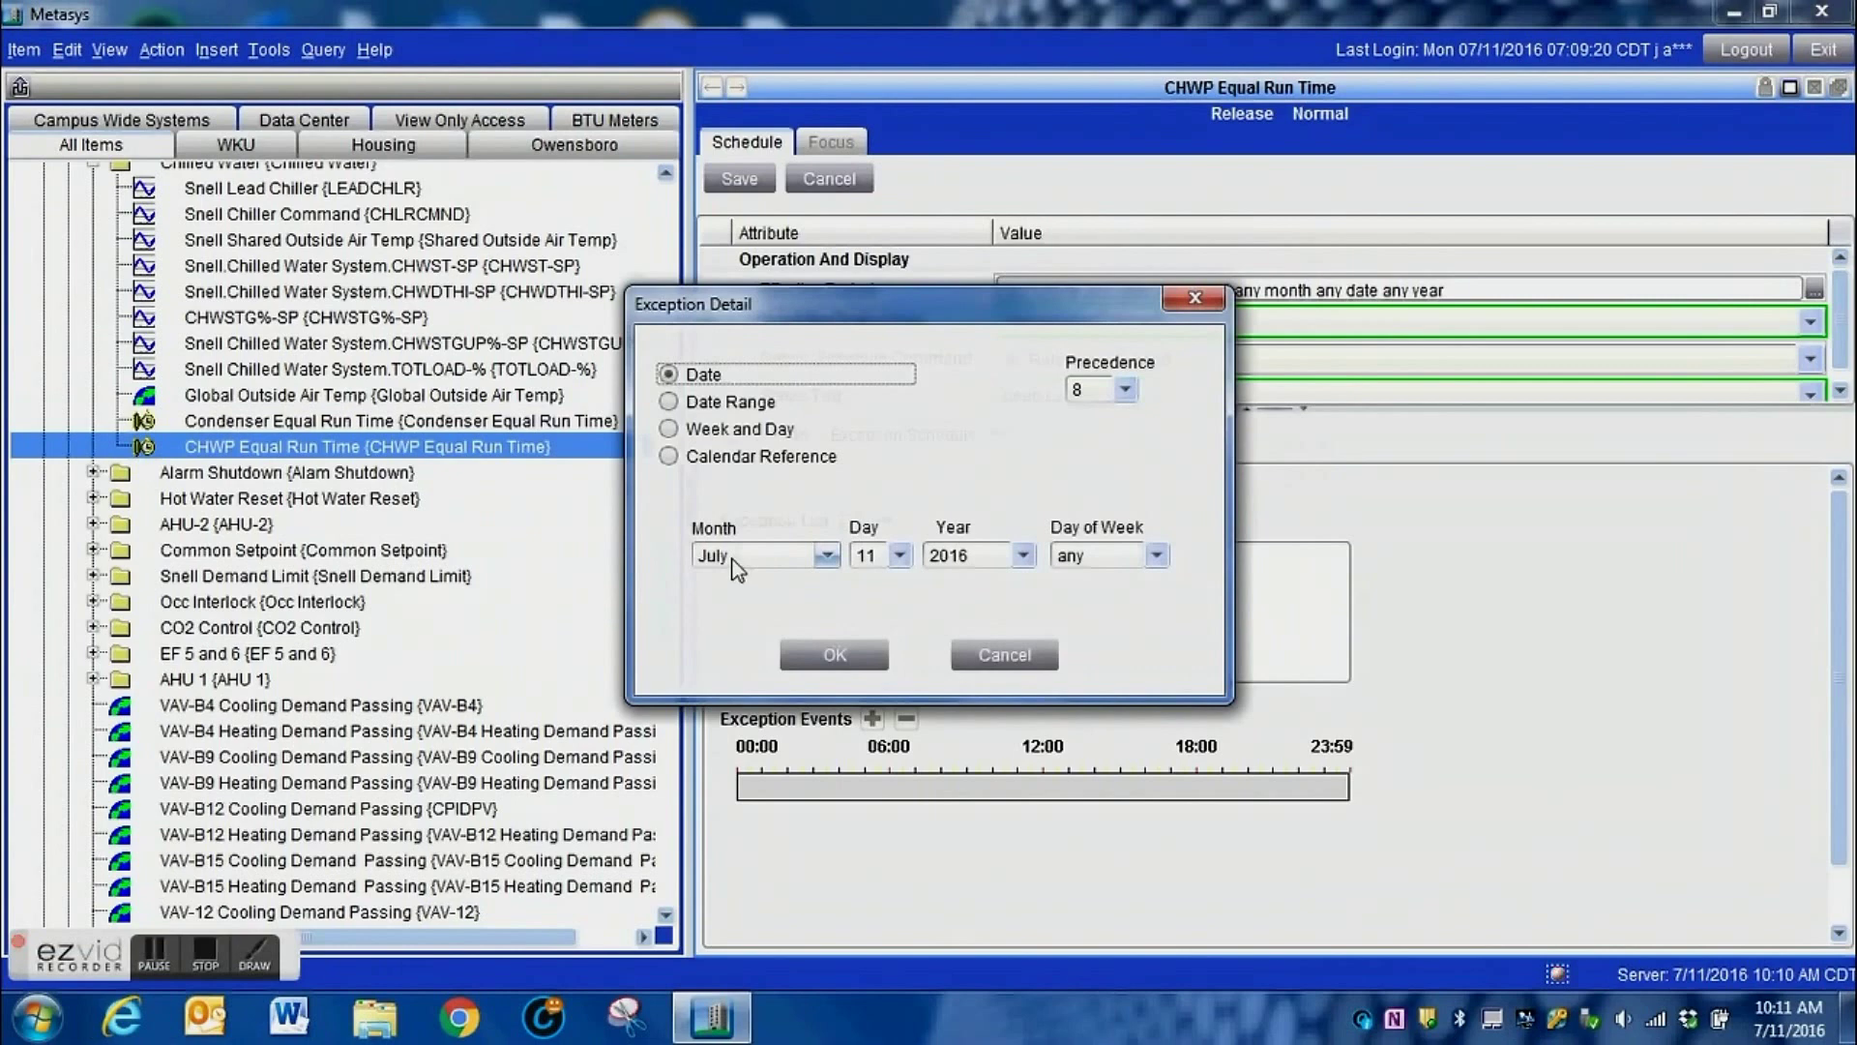
{"action": "left_click", "coordinate": [731, 558]}
{"action": "left_click", "coordinate": [825, 610]}
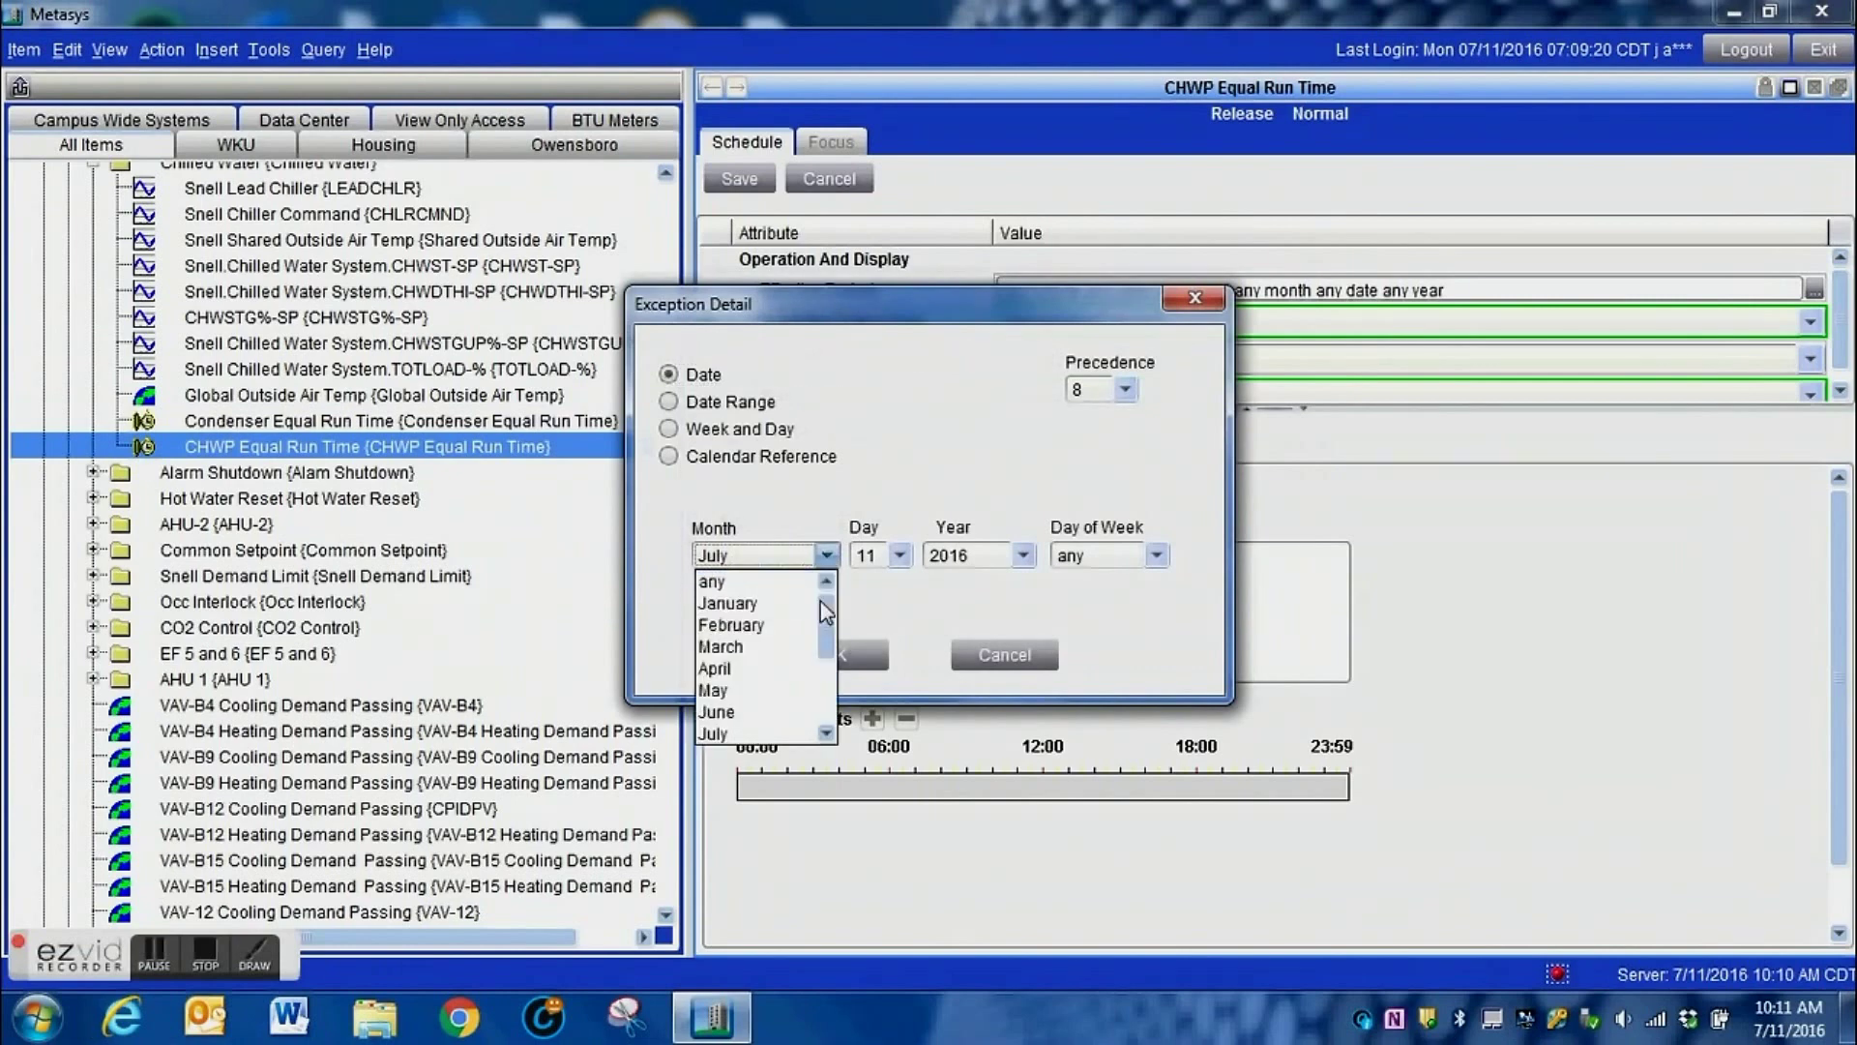
{"action": "left_click", "coordinate": [768, 584]}
{"action": "left_click", "coordinate": [900, 555]}
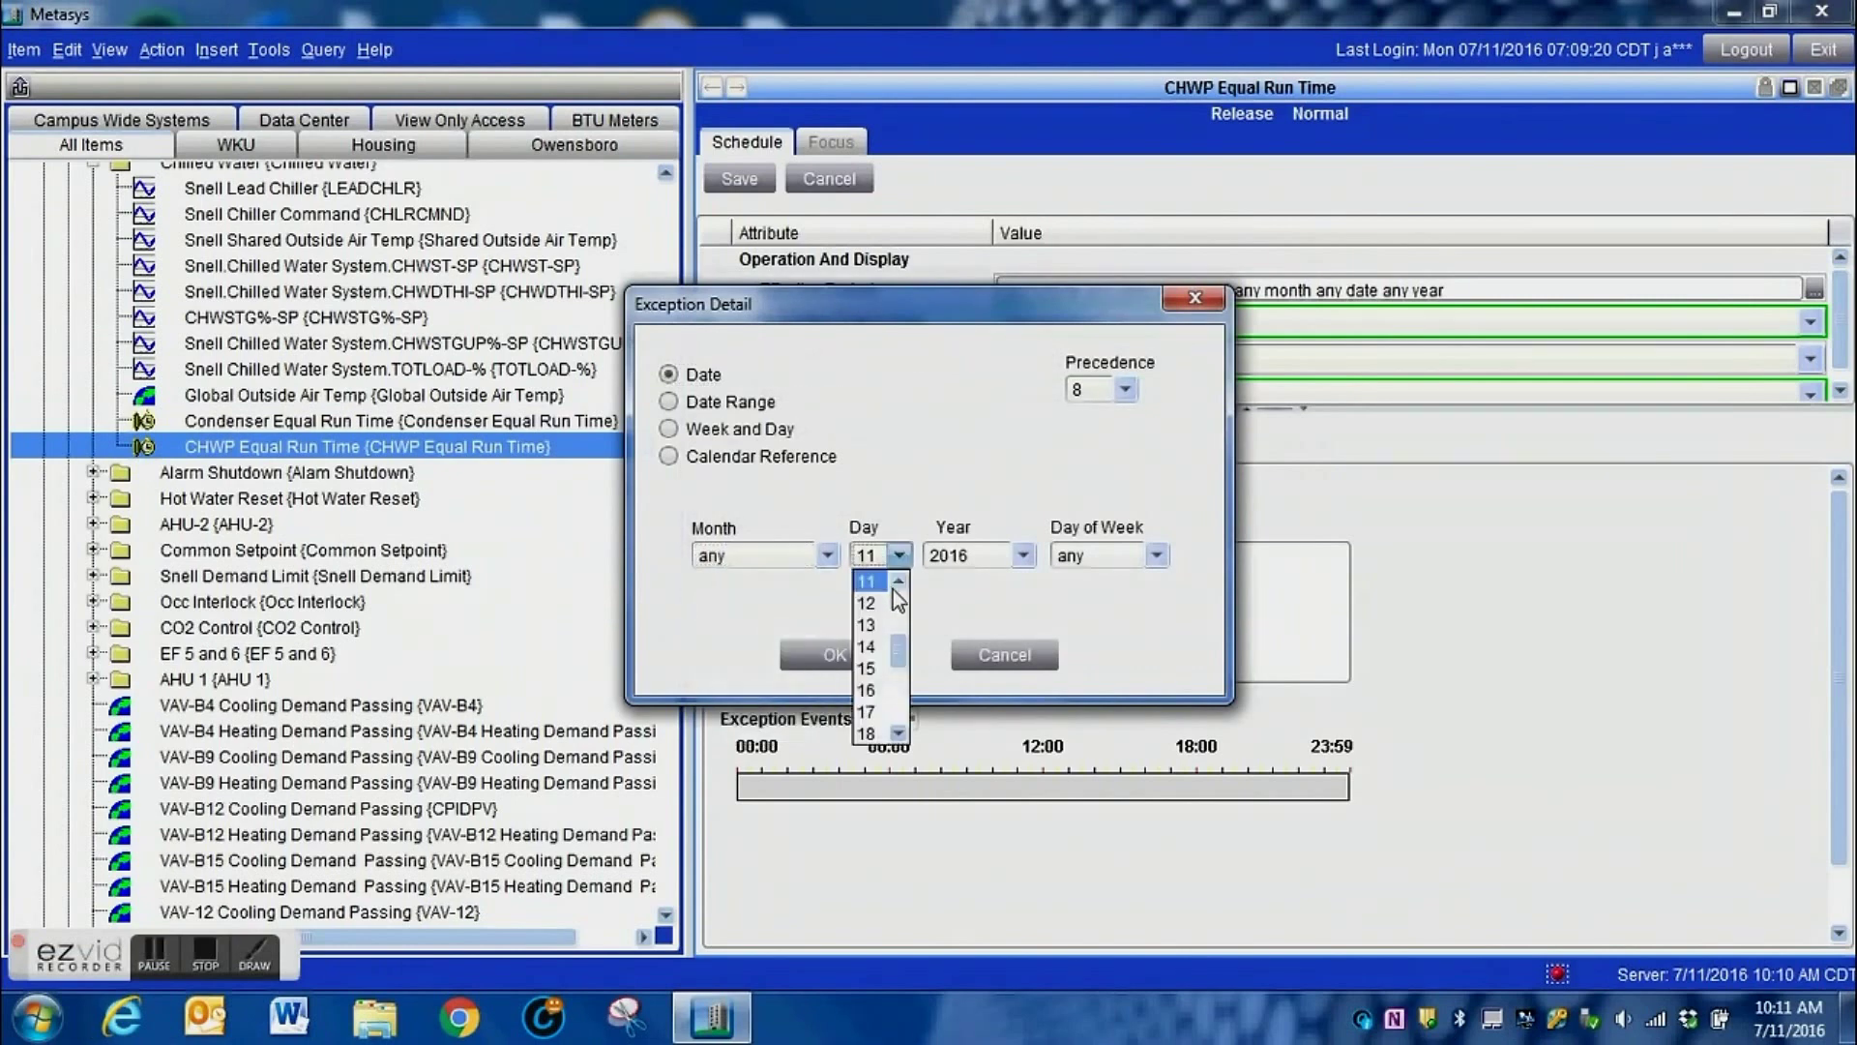
{"action": "left_click", "coordinate": [902, 616]}
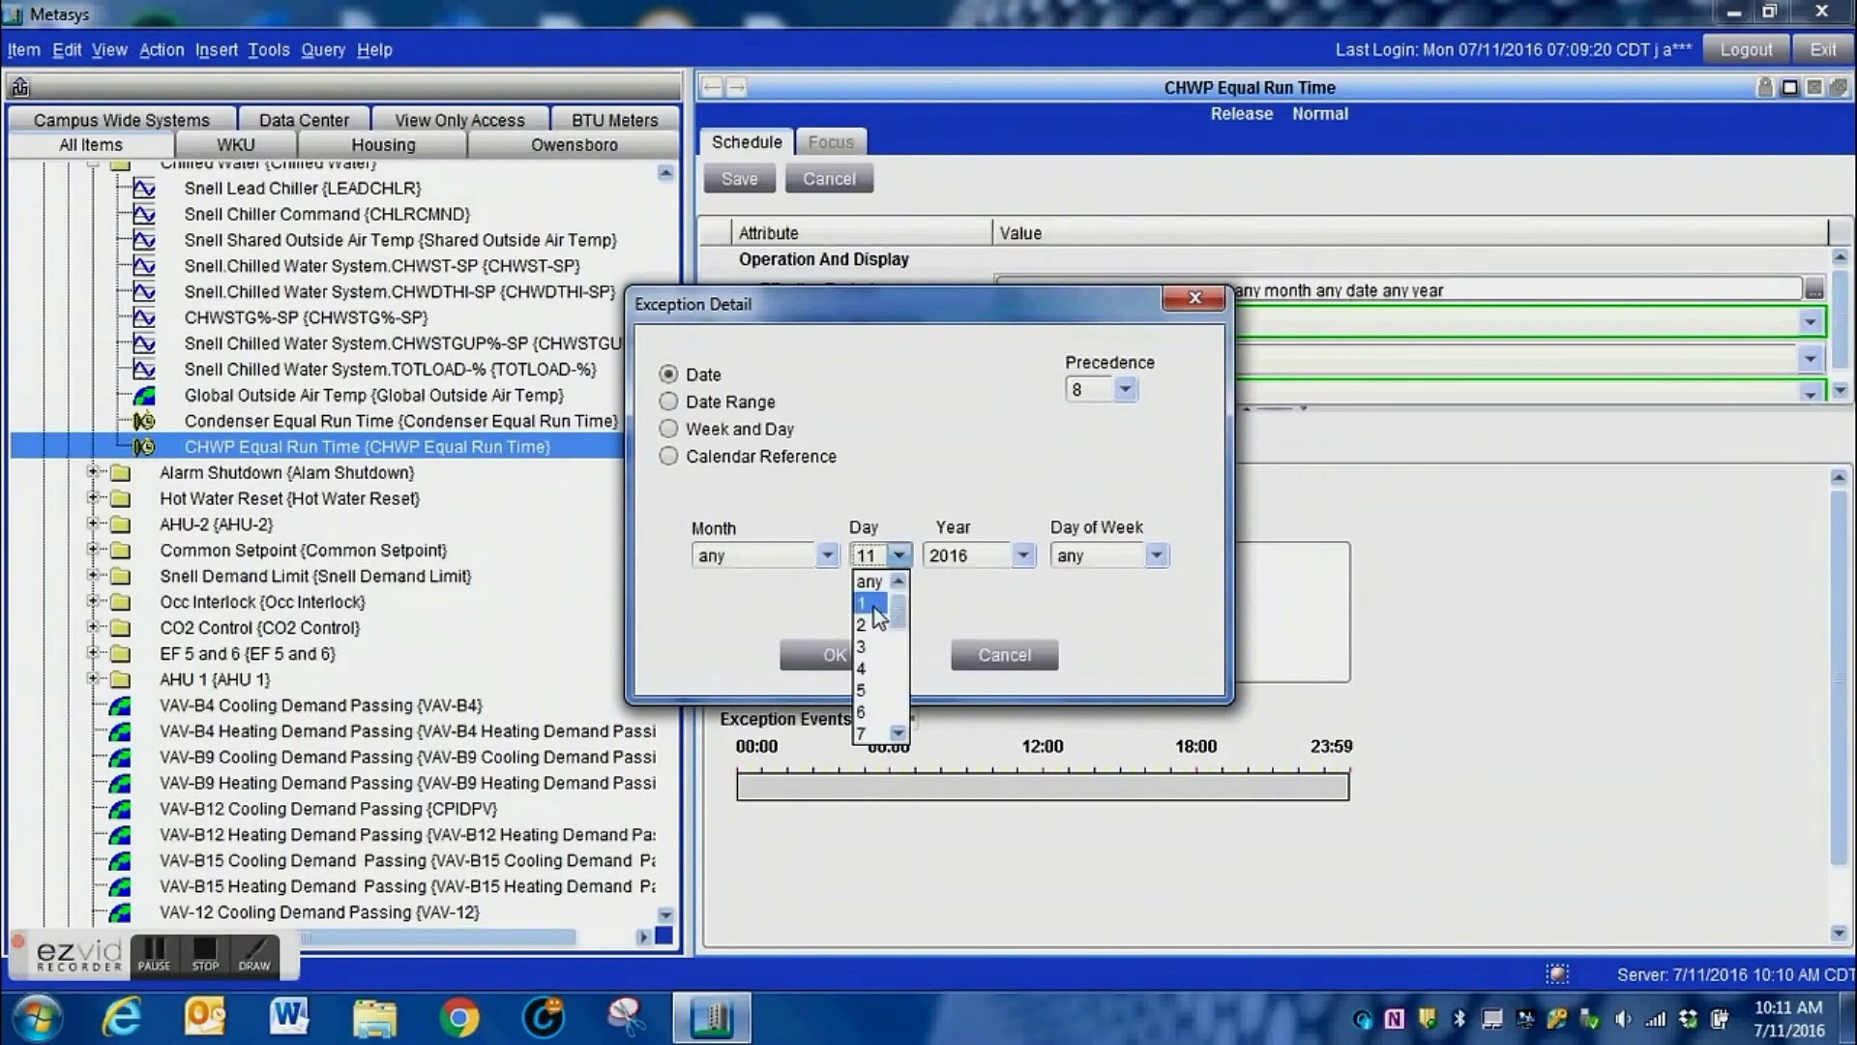
{"action": "left_click", "coordinate": [870, 602]}
{"action": "left_click", "coordinate": [1022, 555]}
{"action": "left_click", "coordinate": [1025, 602]}
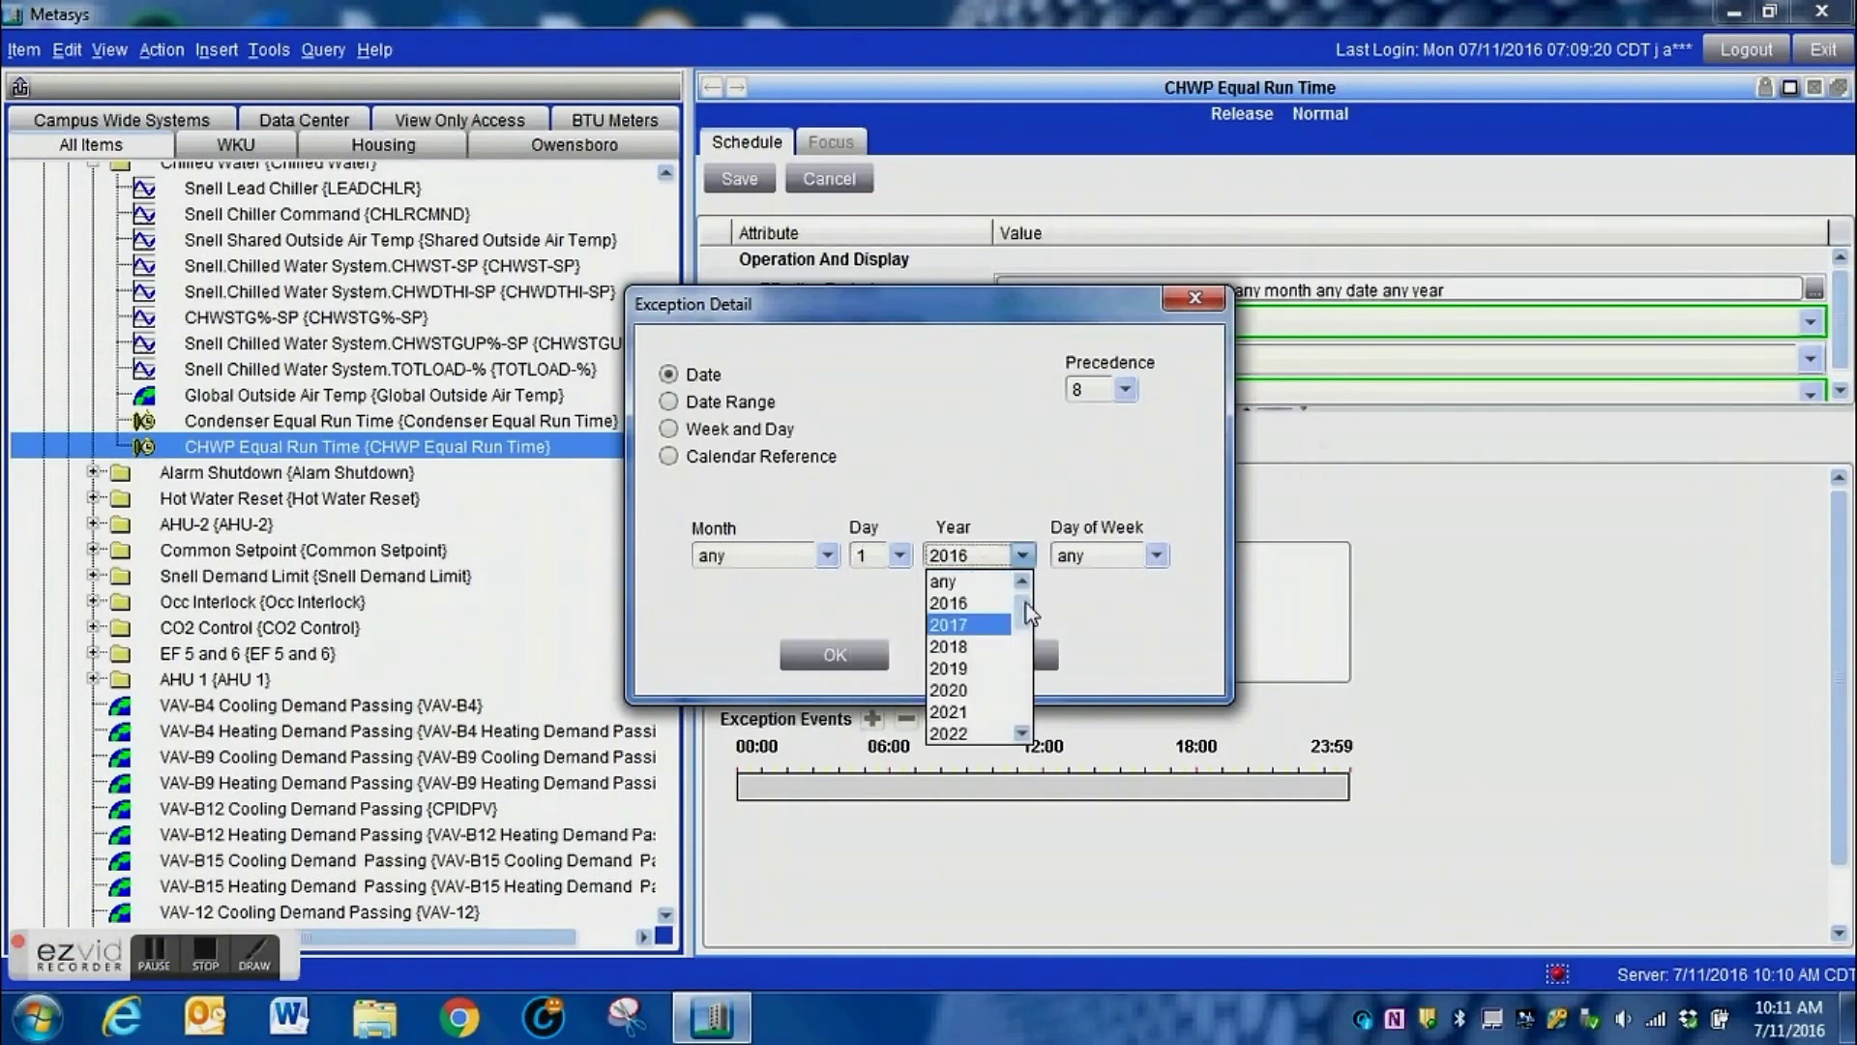
{"action": "left_click", "coordinate": [987, 585]}
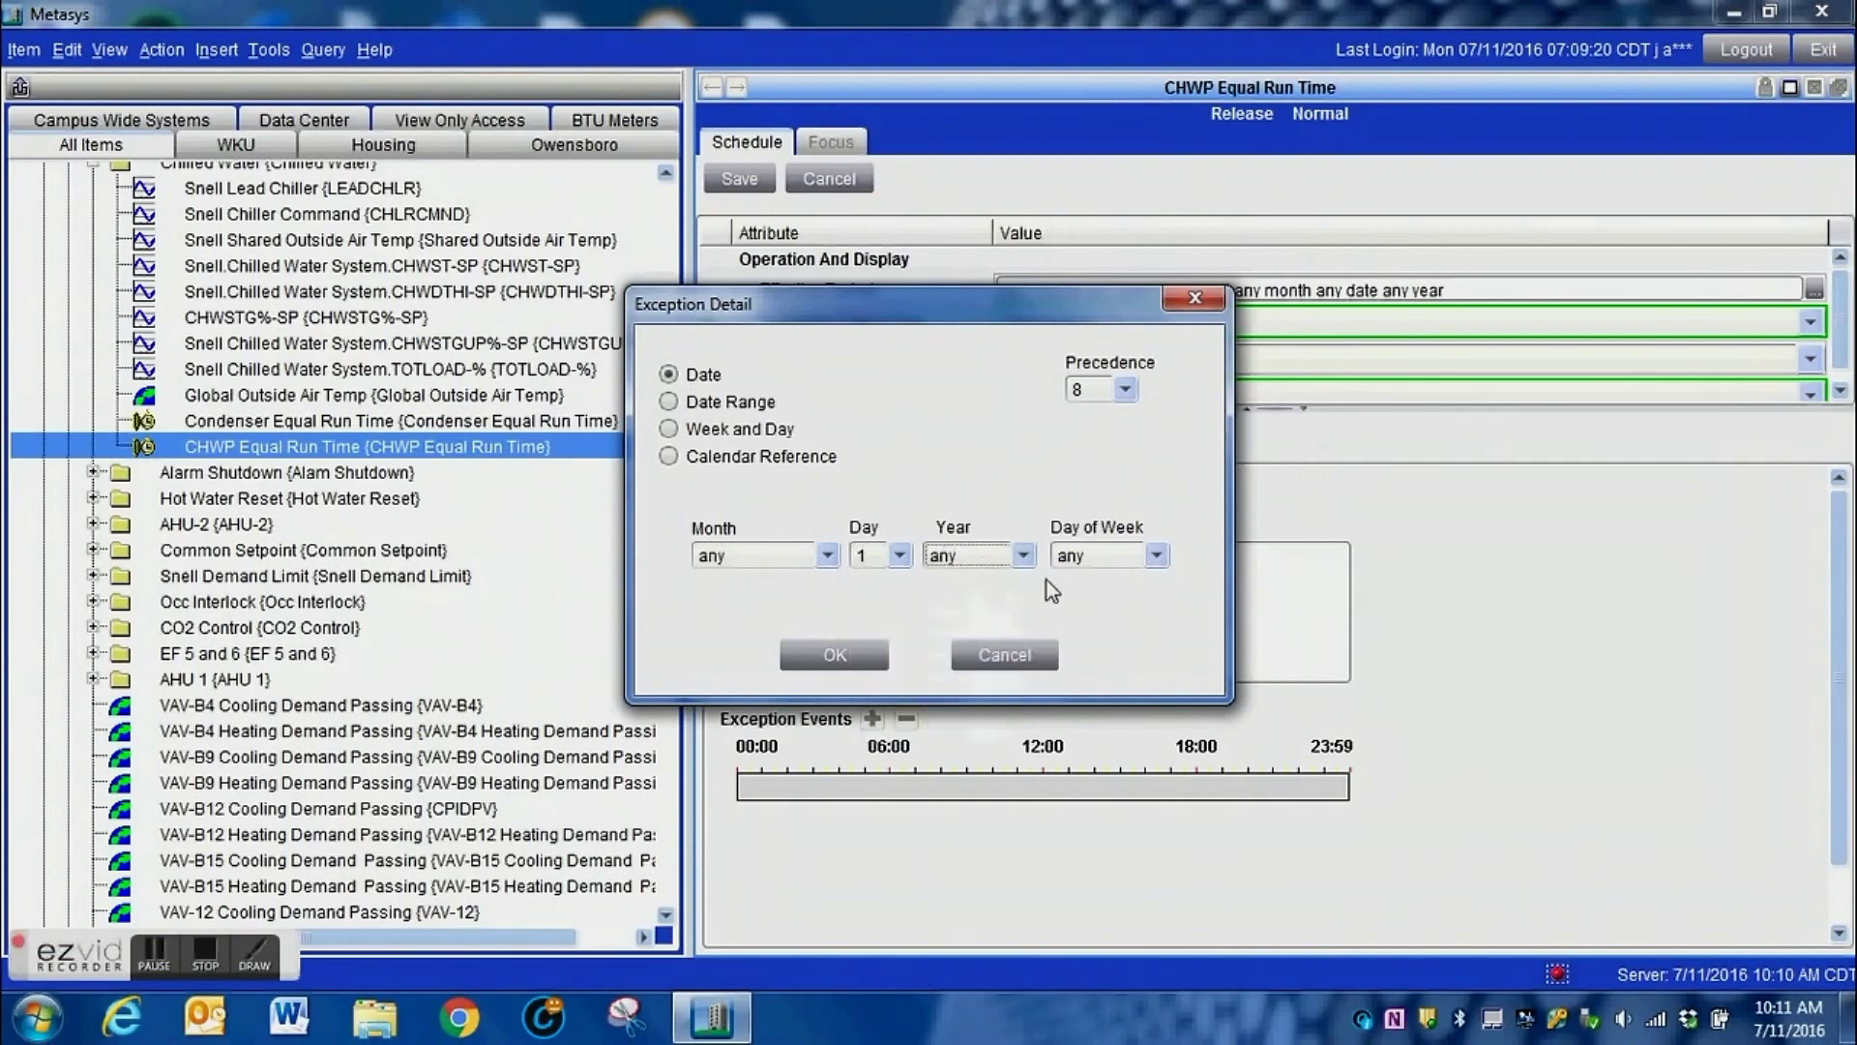
{"action": "left_click", "coordinate": [853, 656]}
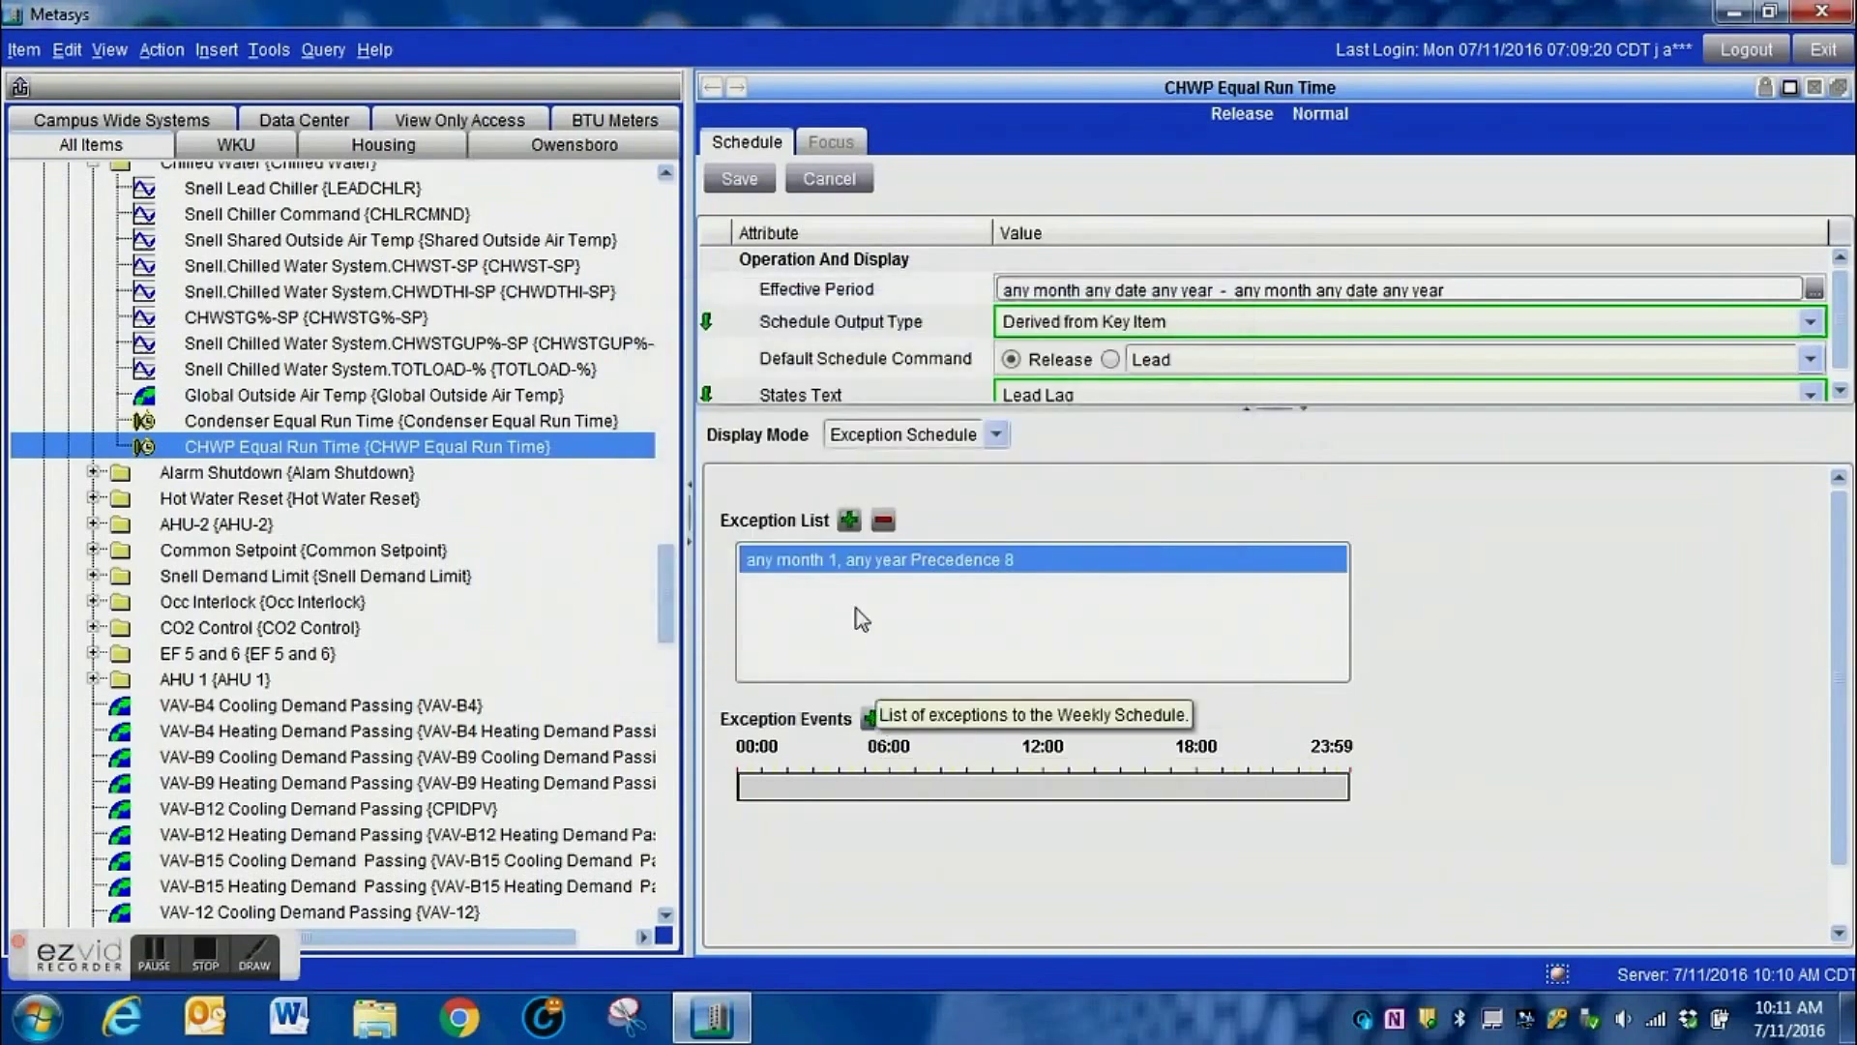
- Give the 1st-of-month exception an all-day Lead event
{"action": "left_click", "coordinate": [872, 718]}
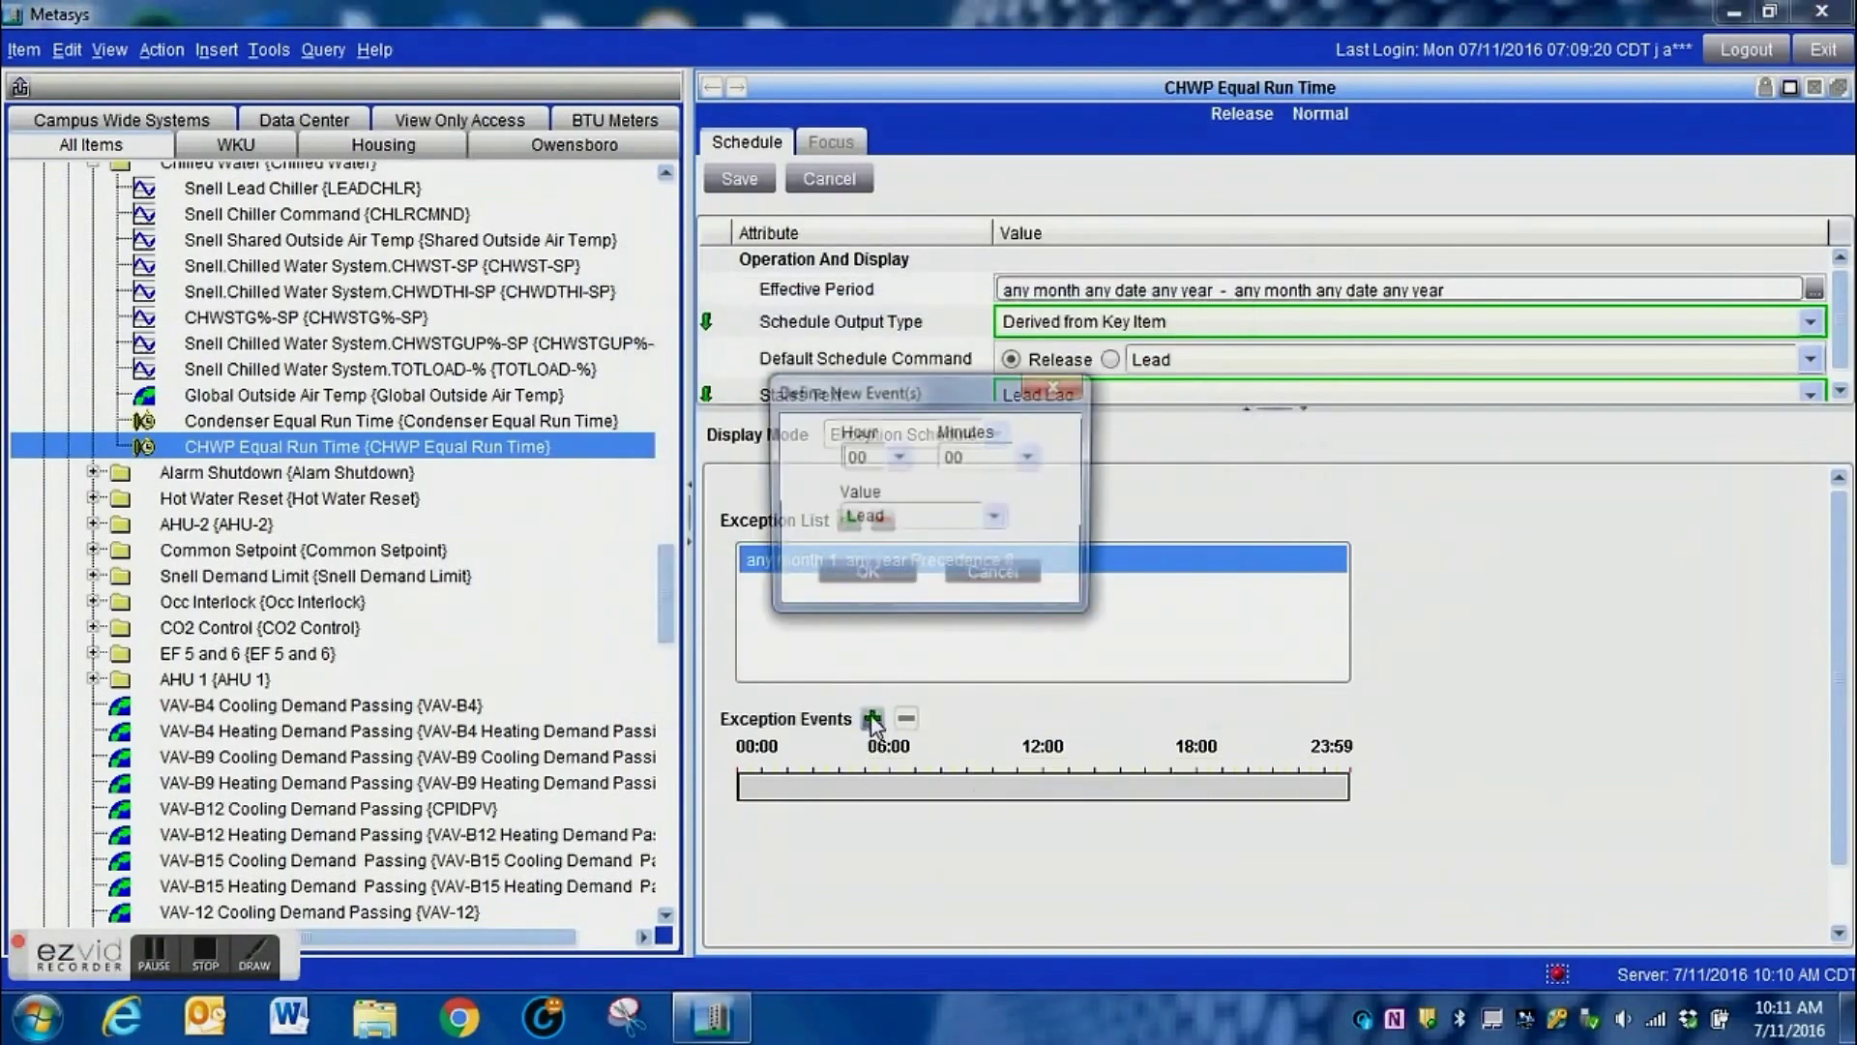
{"action": "left_click", "coordinate": [874, 577]}
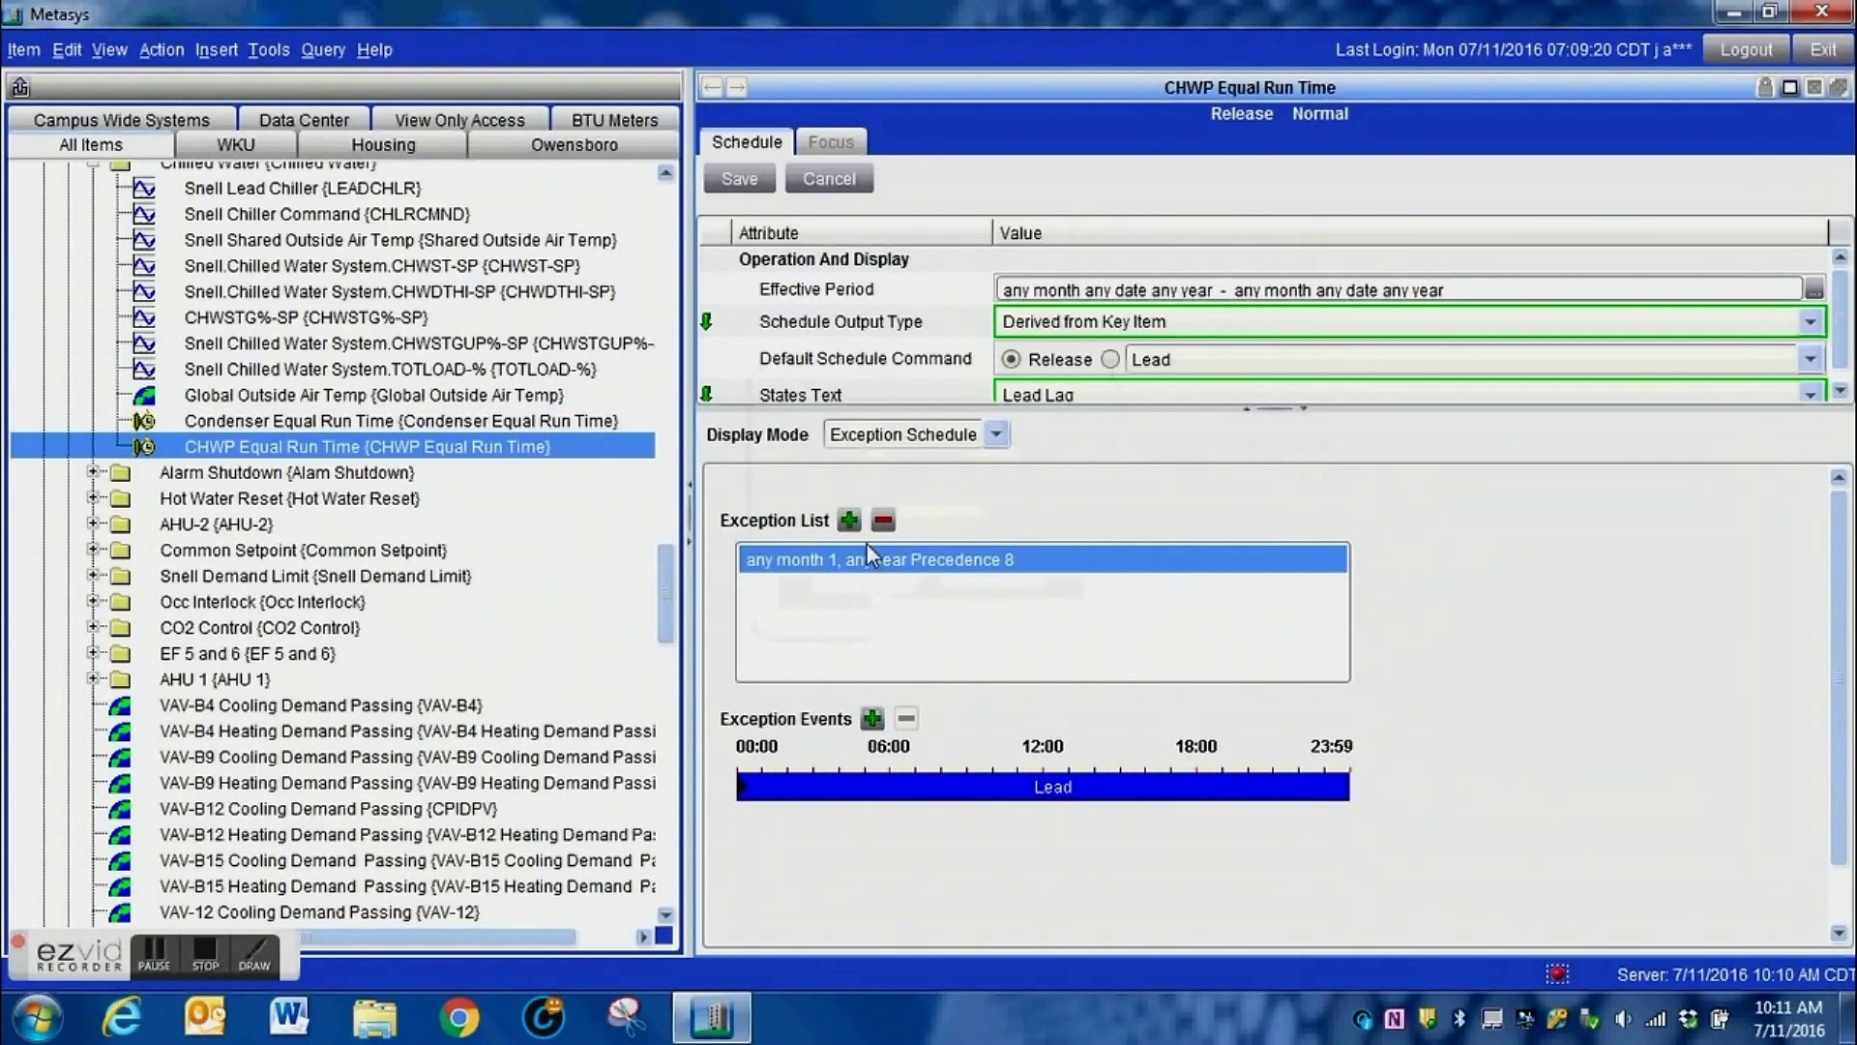
{"action": "left_click", "coordinate": [851, 520]}
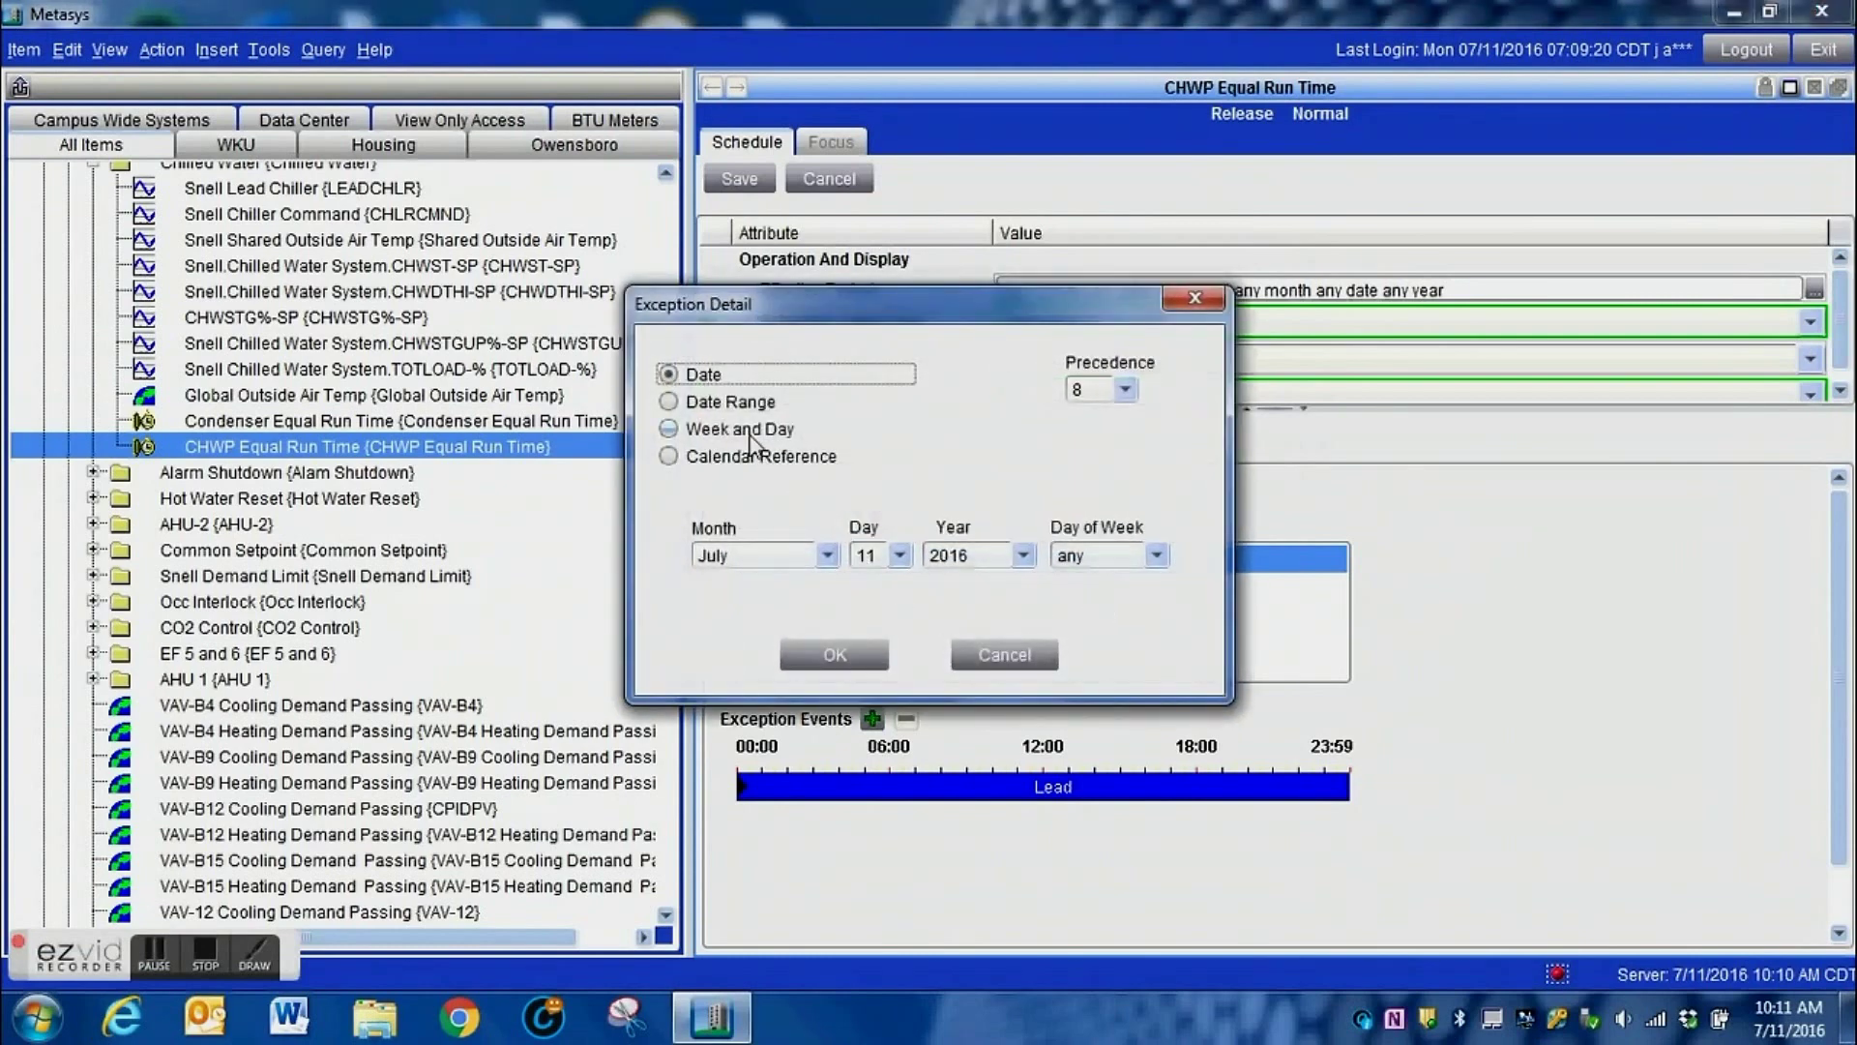
- Set the second exception to any month, any year, day 15
{"action": "left_click", "coordinate": [822, 556]}
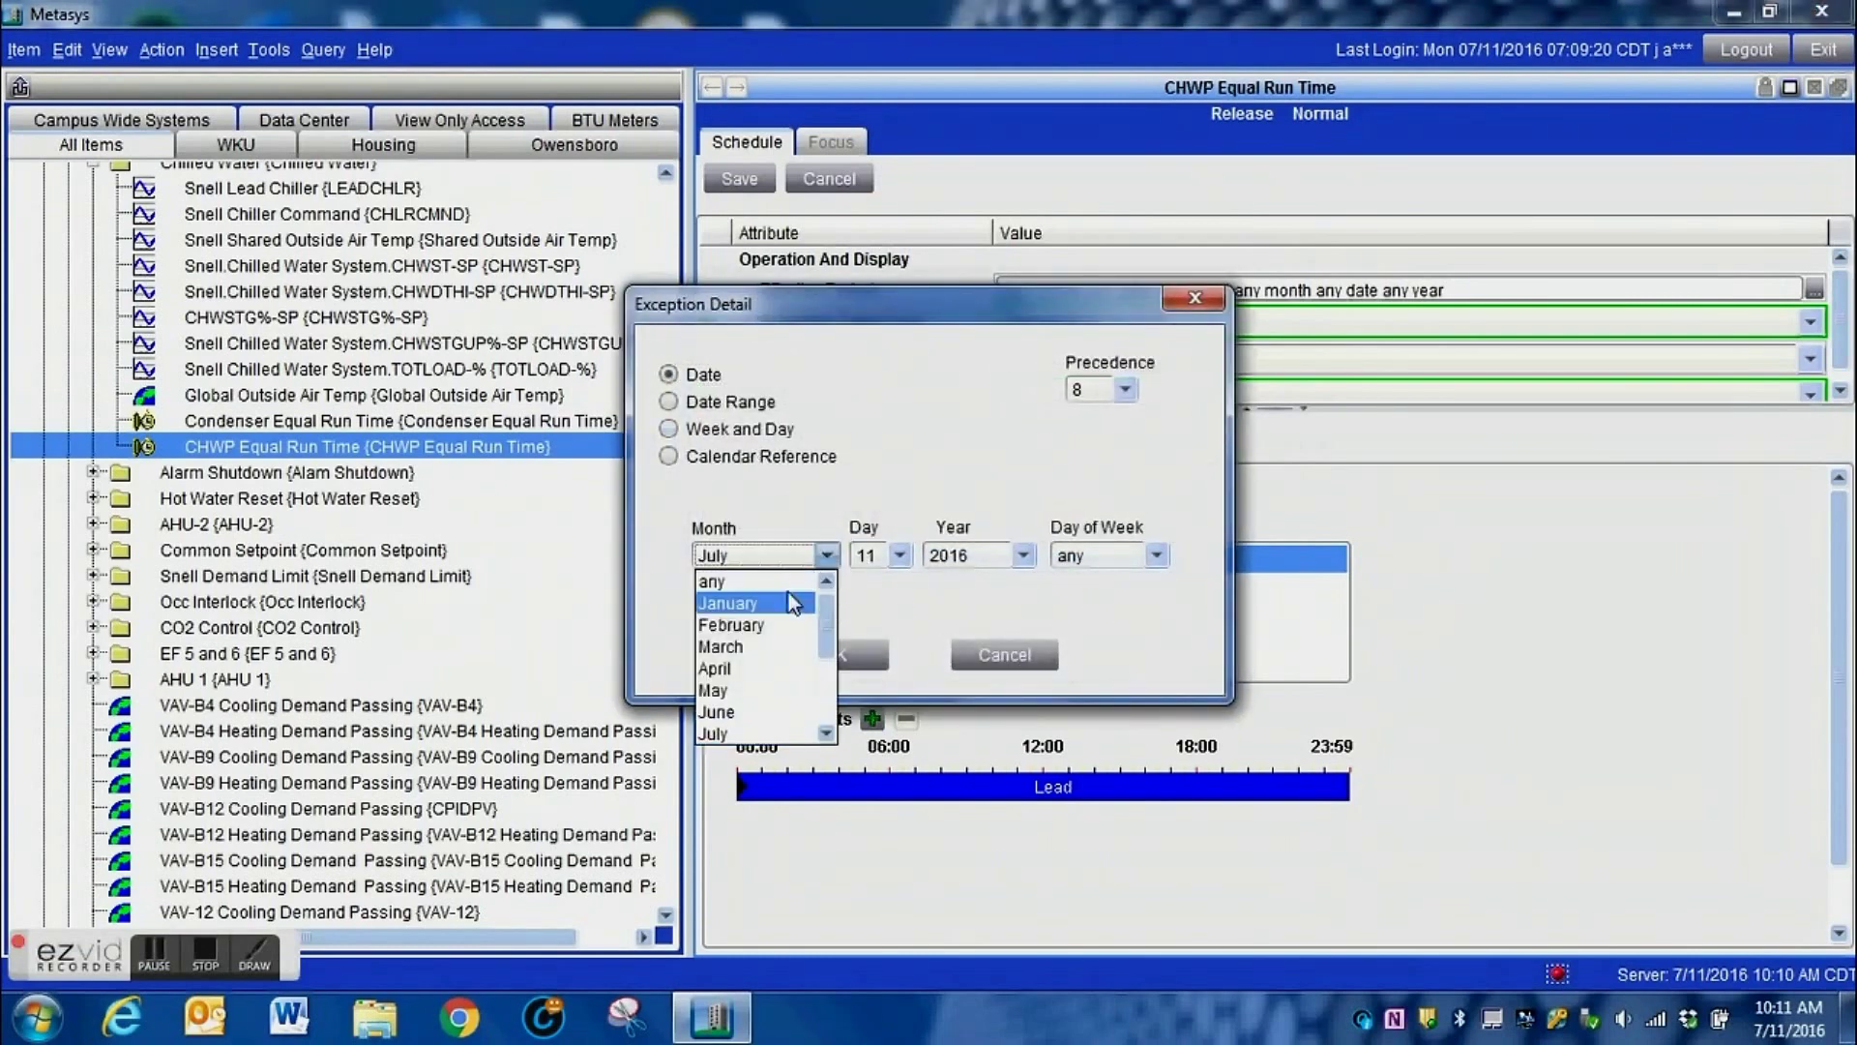
{"action": "left_click", "coordinate": [779, 582]}
{"action": "left_click", "coordinate": [970, 569]}
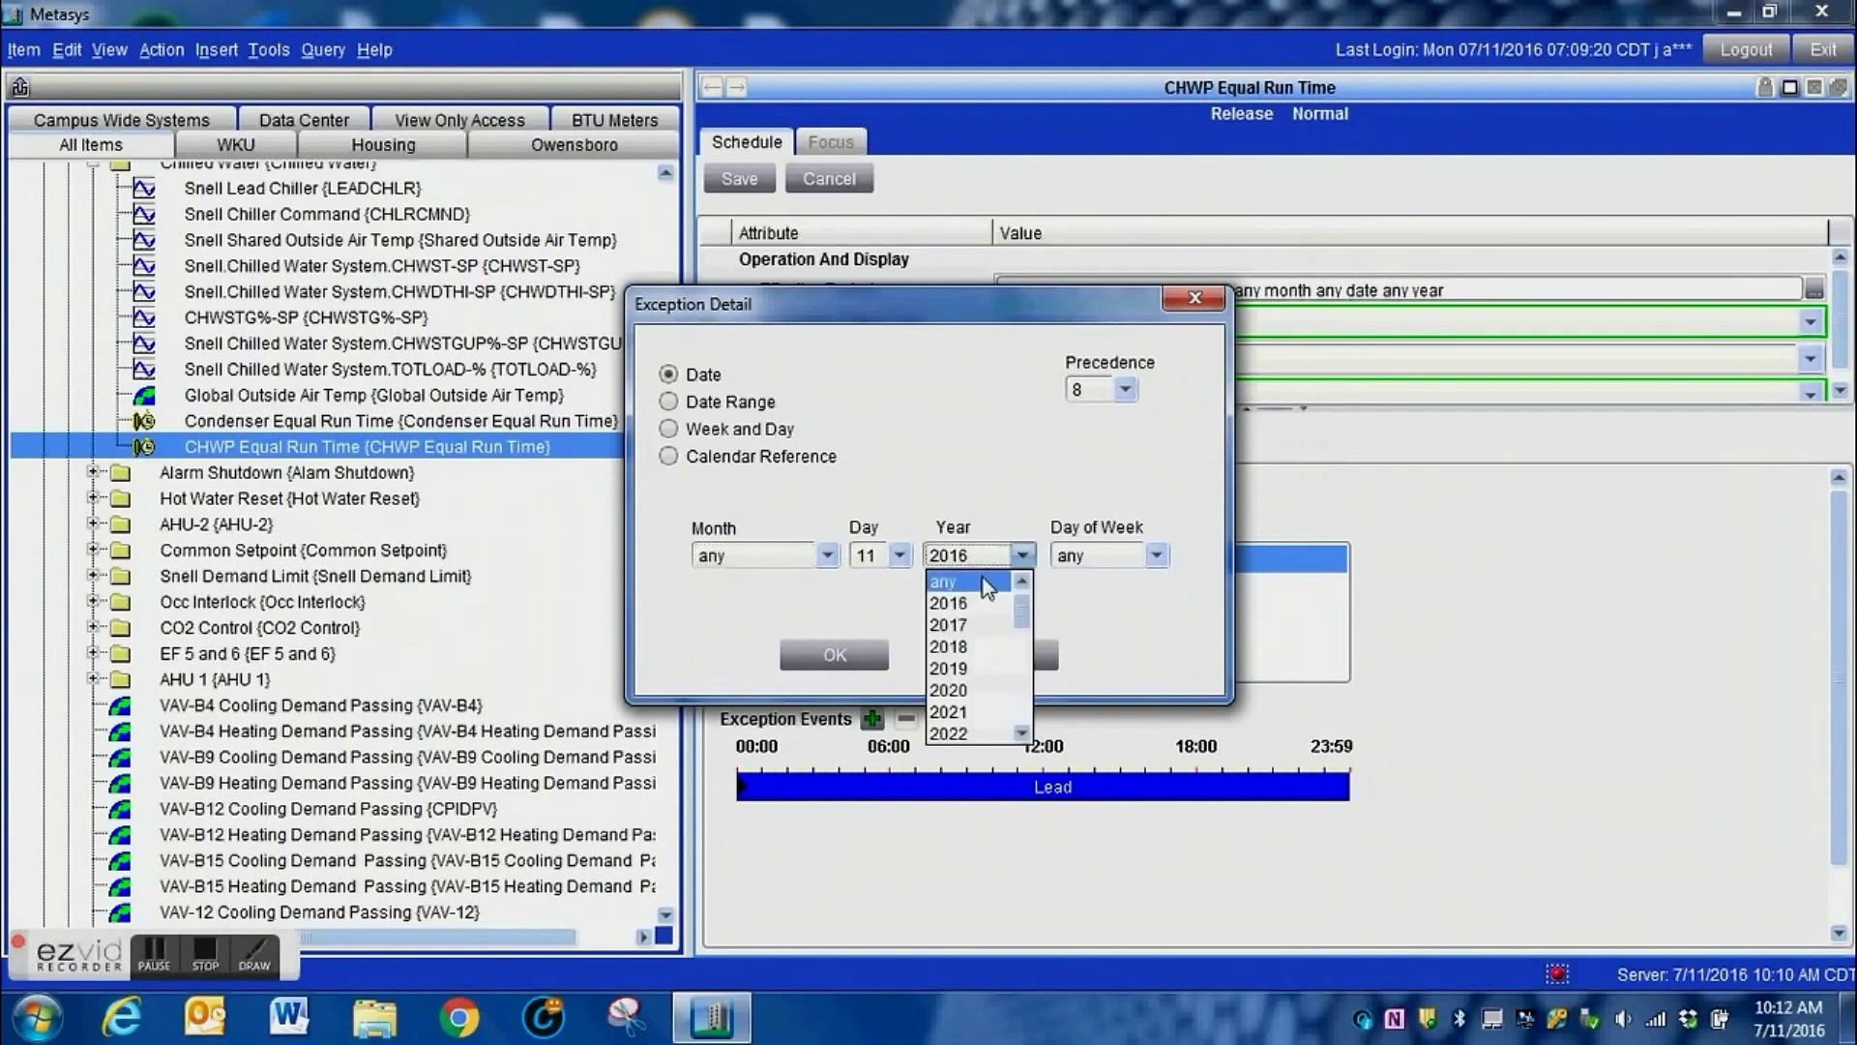
{"action": "left_click", "coordinate": [983, 577]}
{"action": "left_click", "coordinate": [897, 555]}
{"action": "left_click_drag", "start_coordinate": [897, 653], "coordinate": [898, 679]}
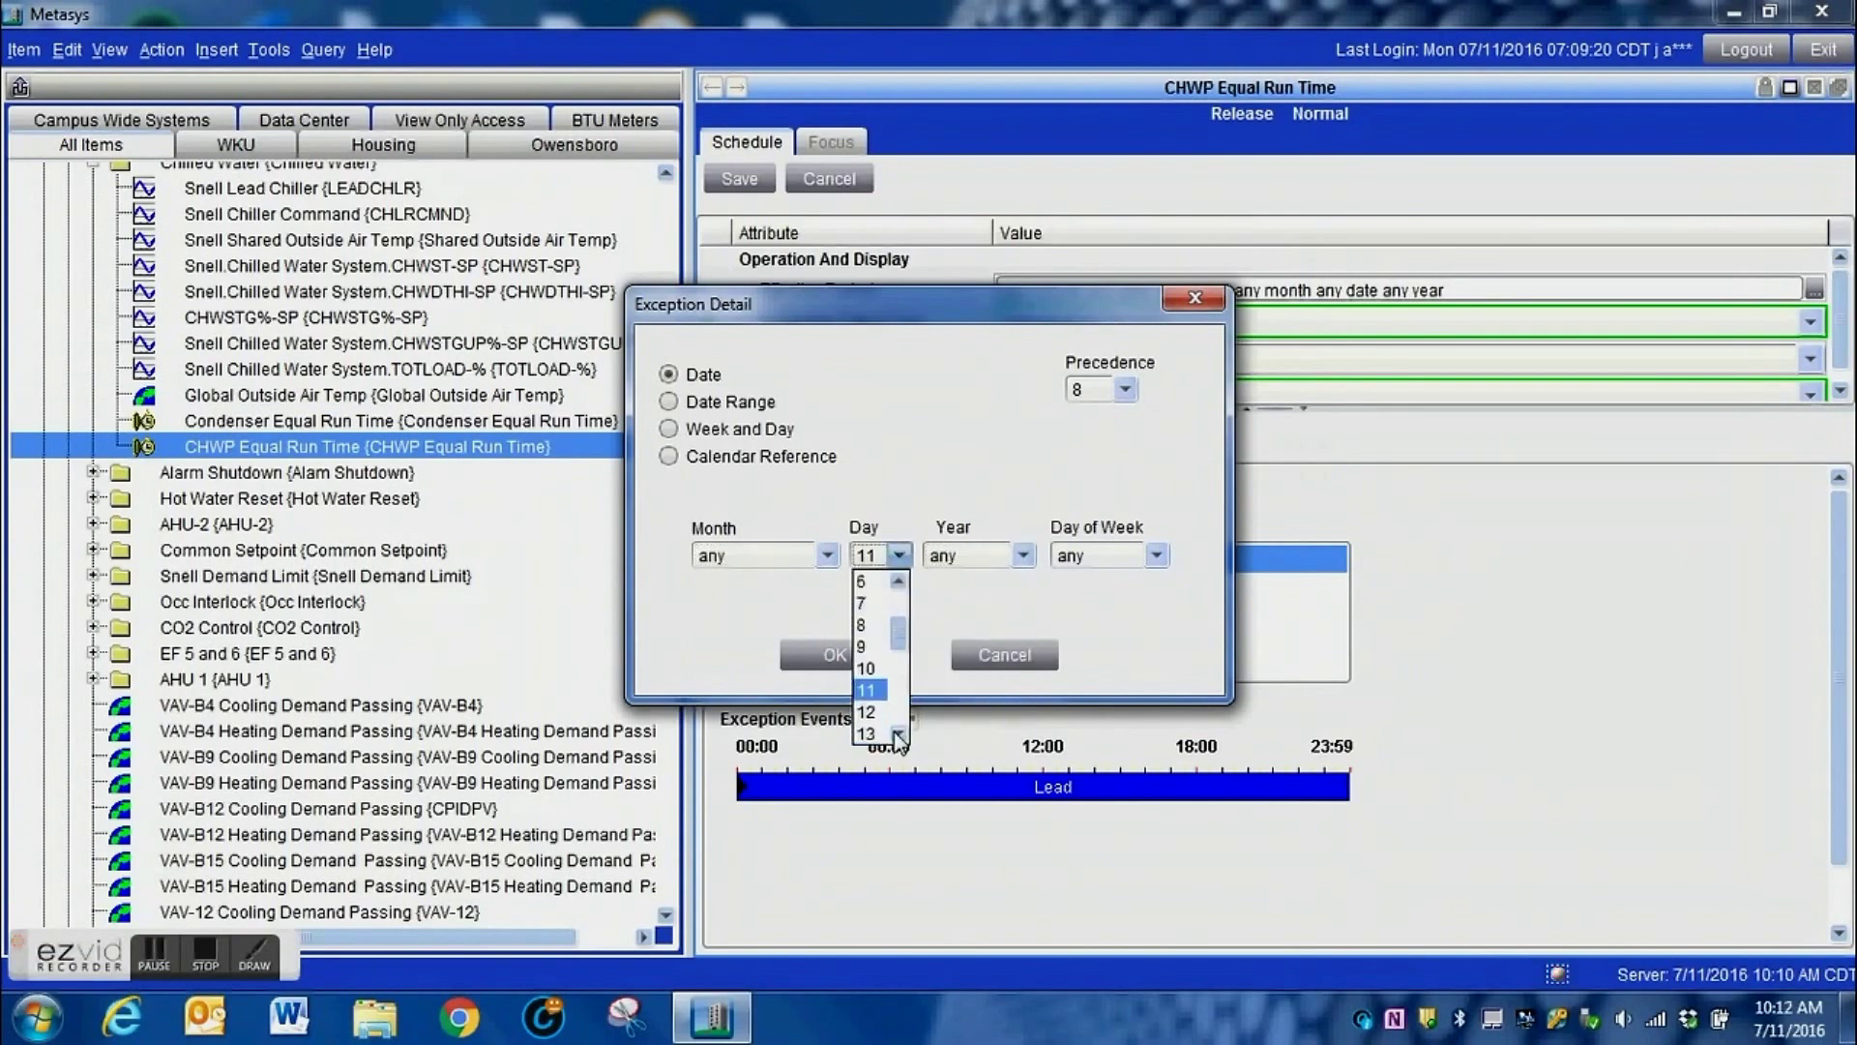
{"action": "left_click", "coordinate": [867, 688]}
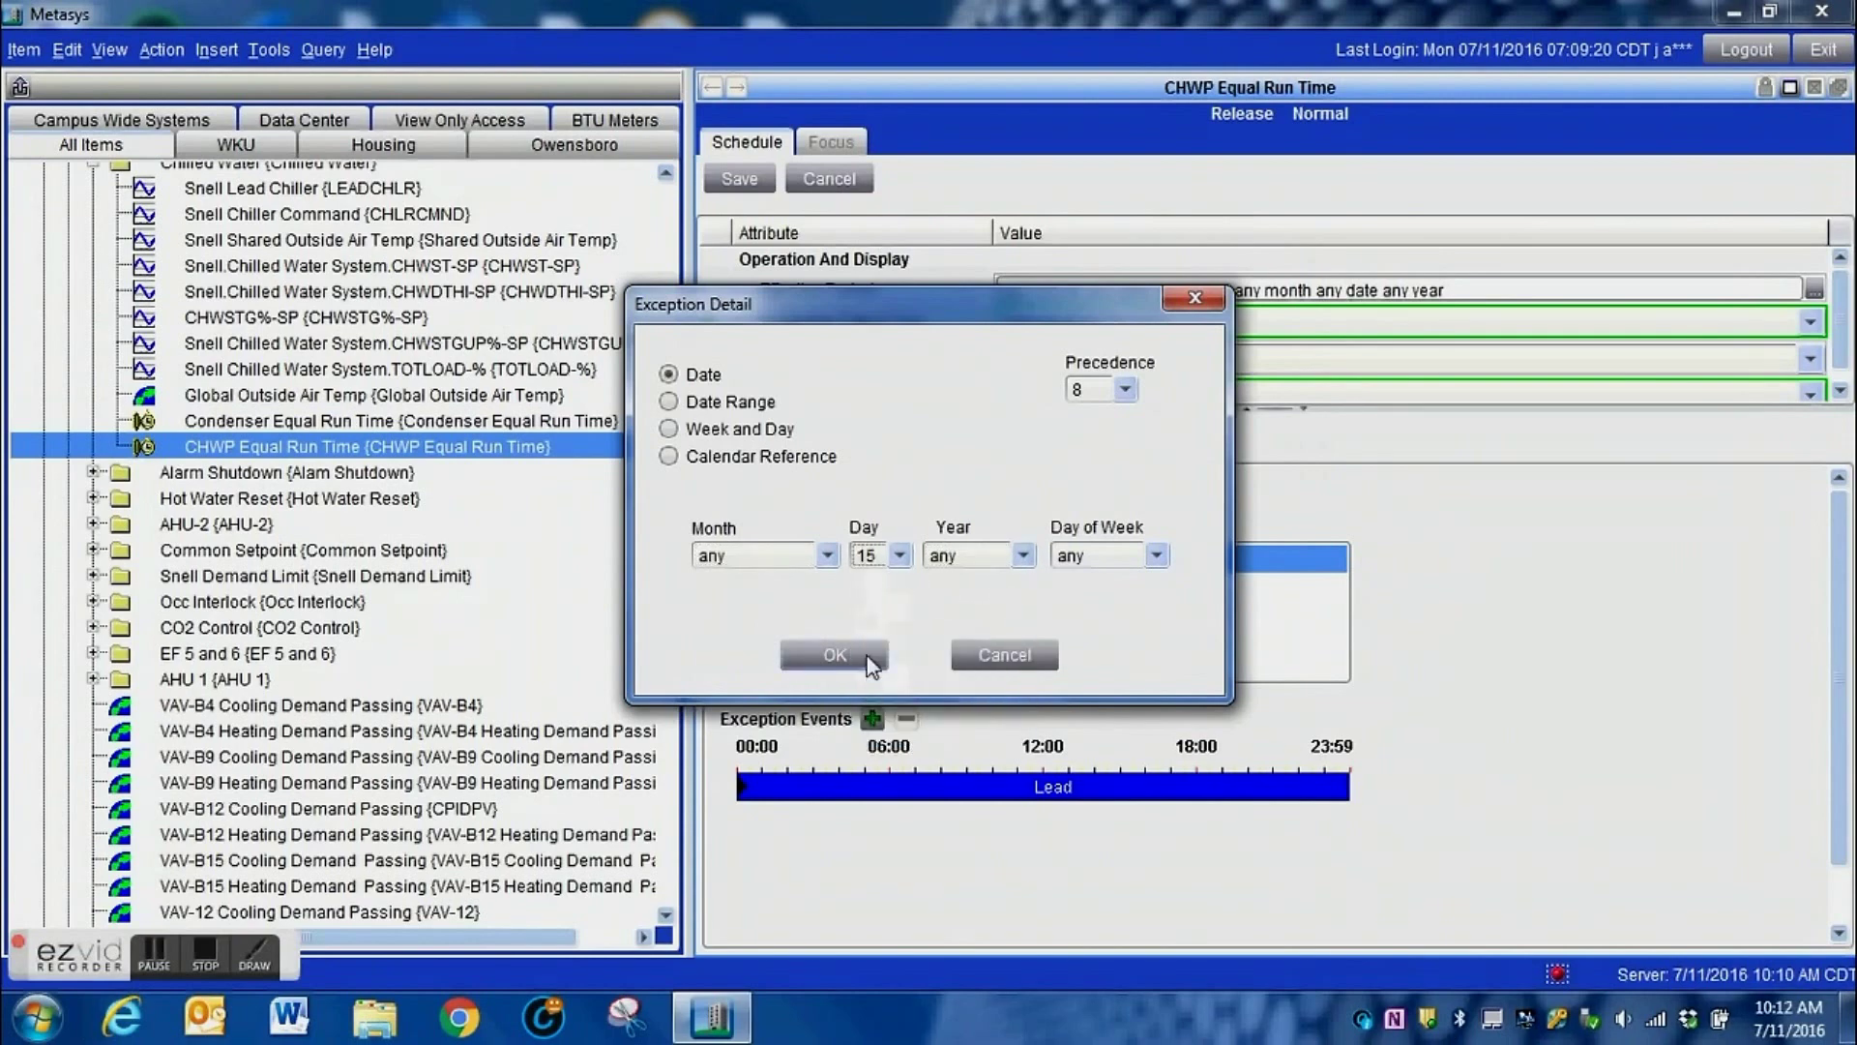
{"action": "left_click", "coordinate": [871, 665]}
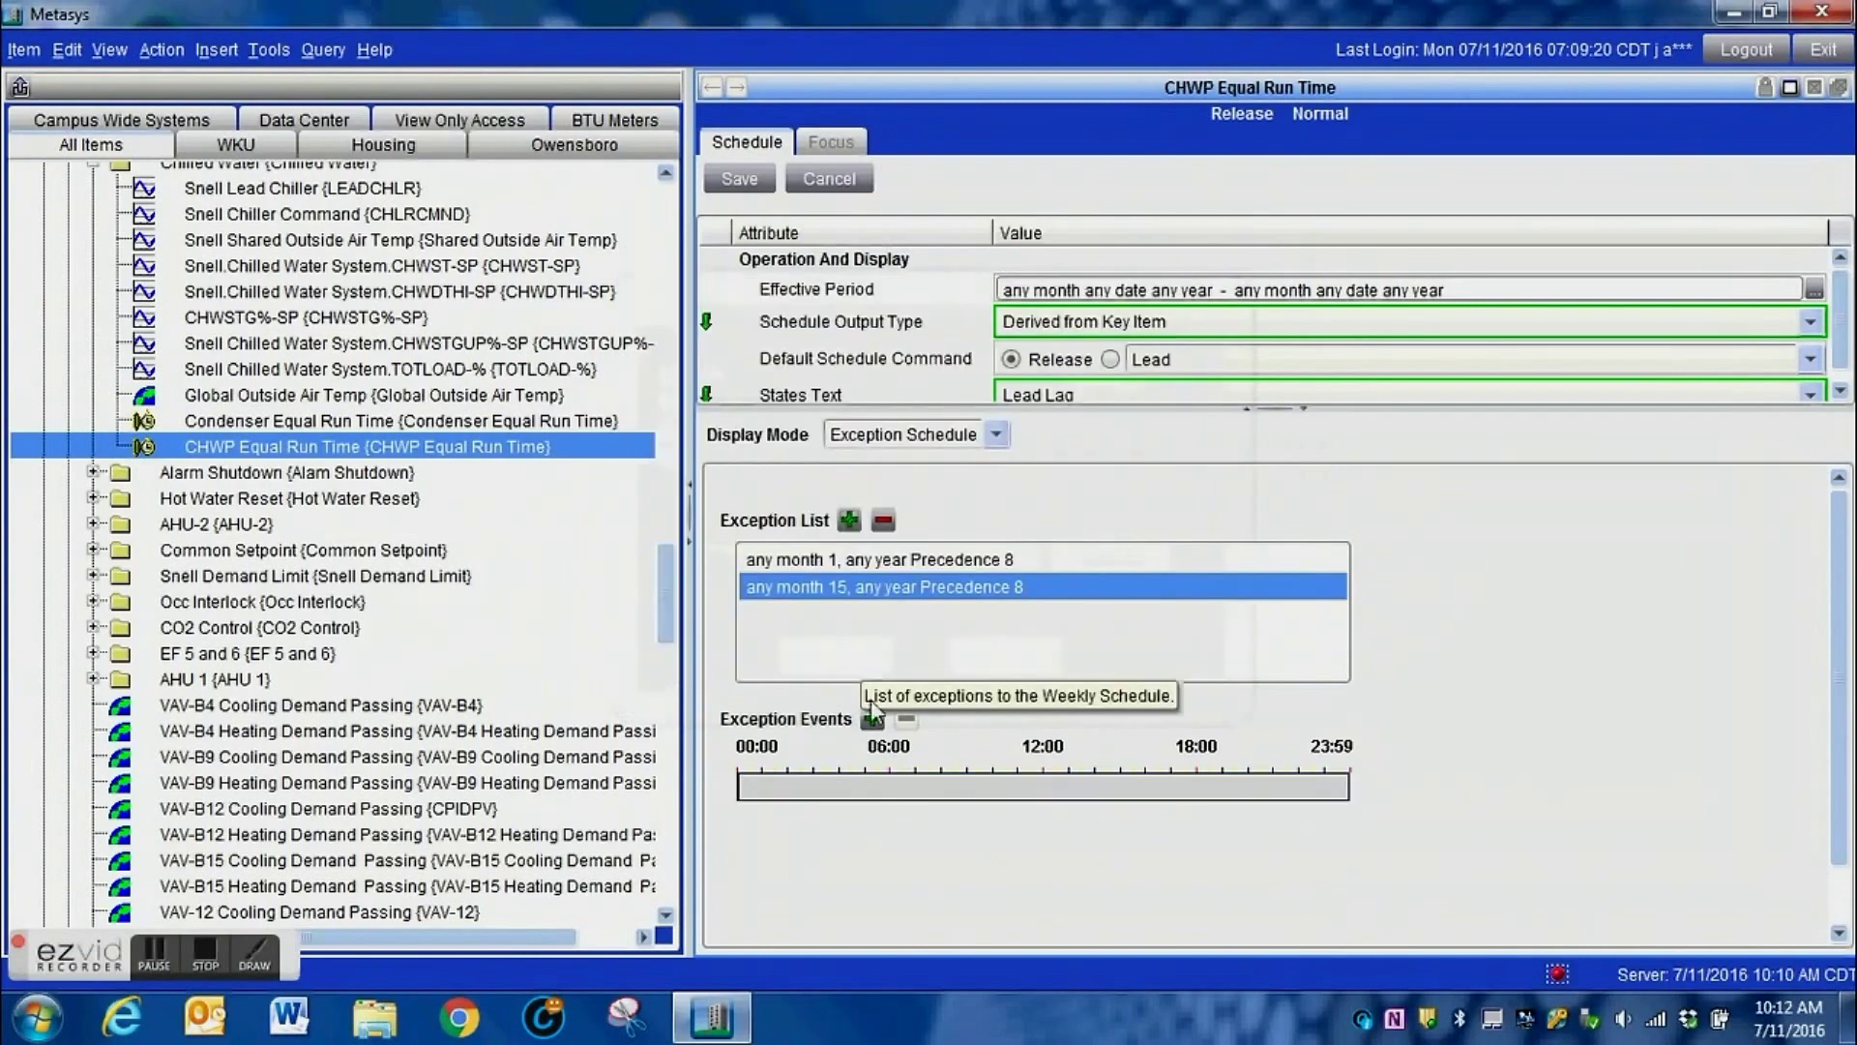
- Add an all-day Lag event to the 15th exception and save the schedule
{"action": "left_click", "coordinate": [873, 718]}
{"action": "left_click", "coordinate": [878, 522]}
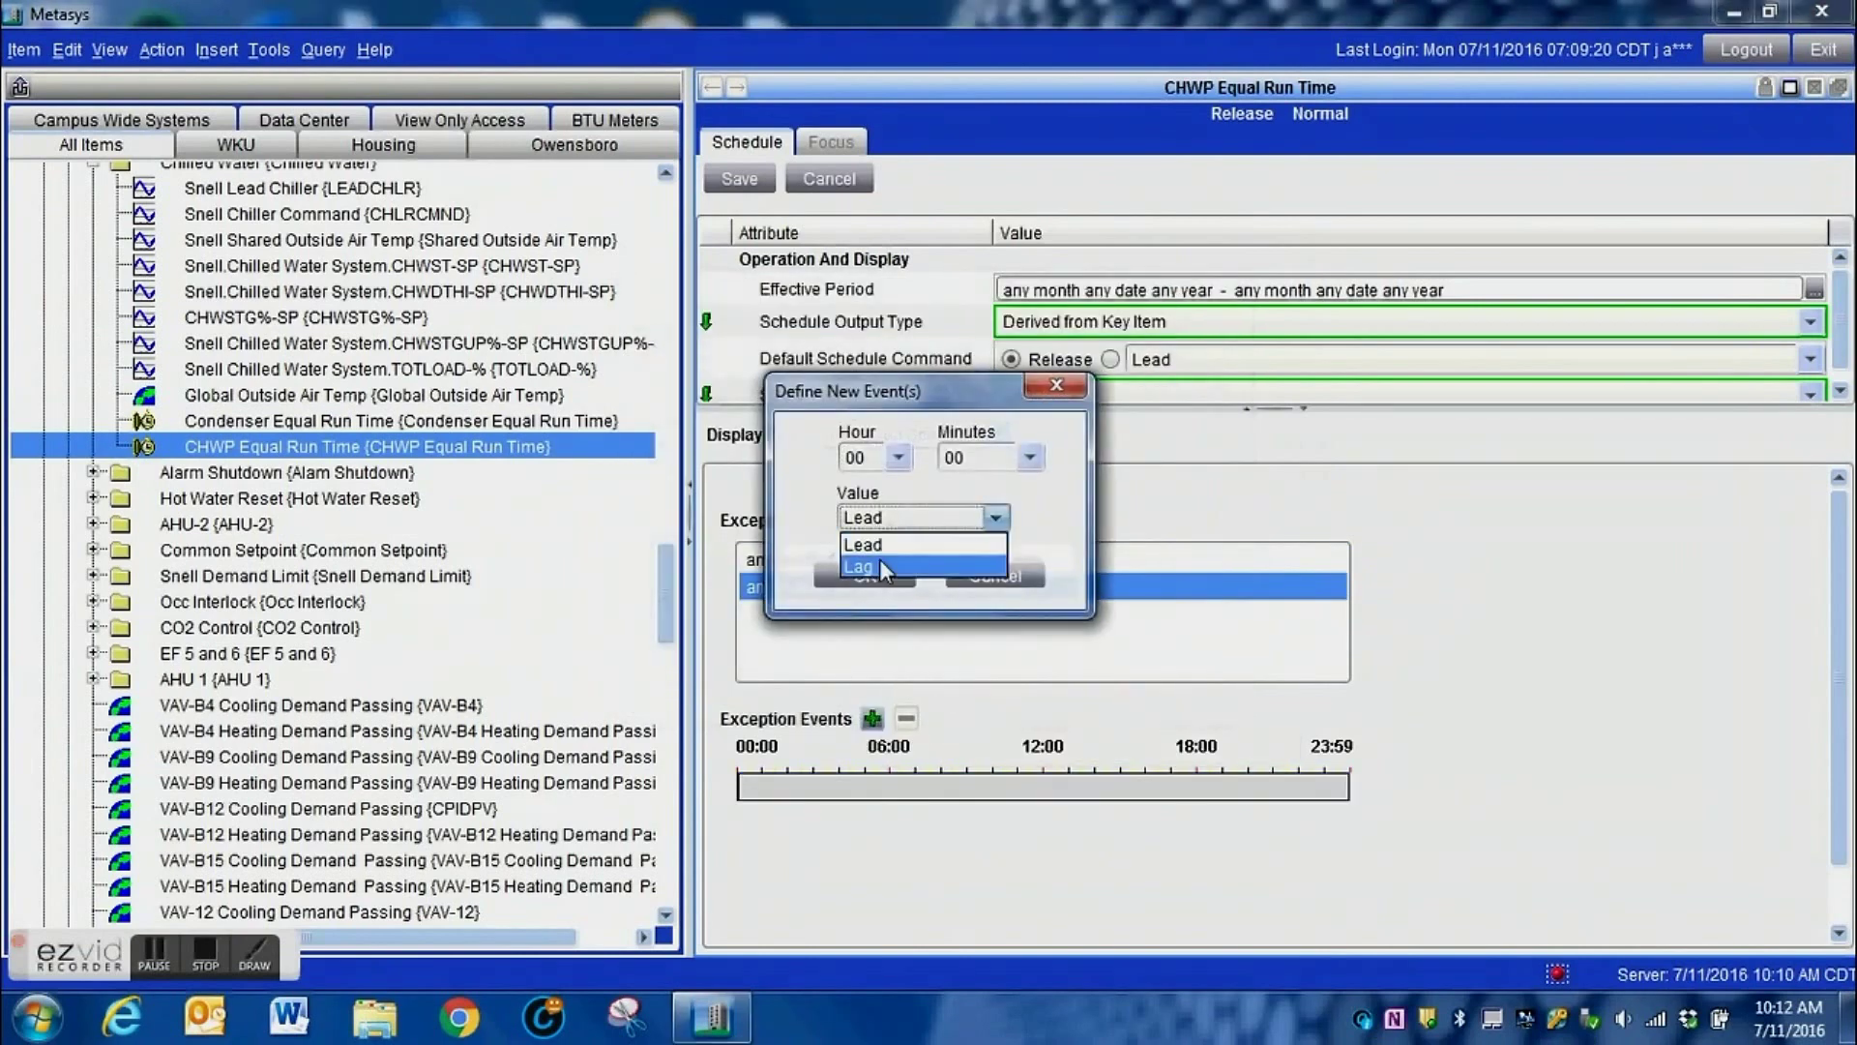
{"action": "left_click", "coordinate": [870, 561]}
{"action": "left_click", "coordinate": [865, 575]}
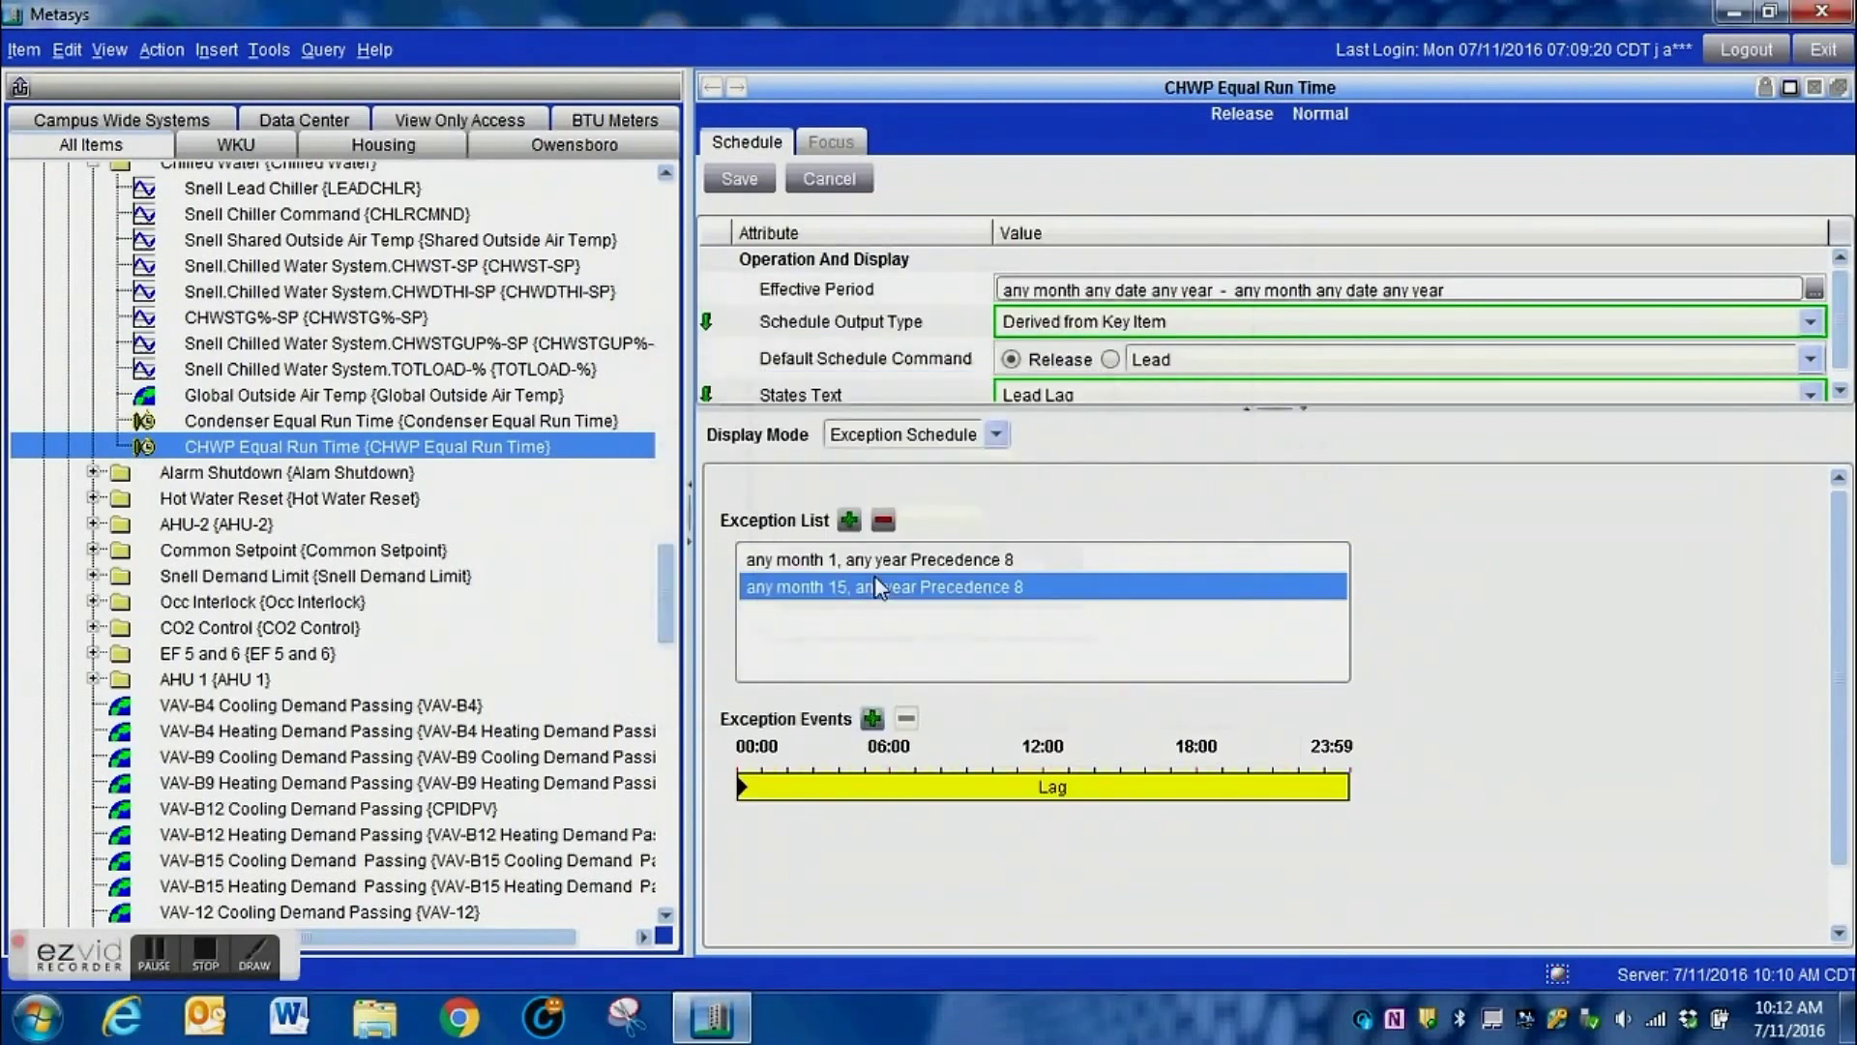
{"action": "left_click", "coordinate": [741, 180]}
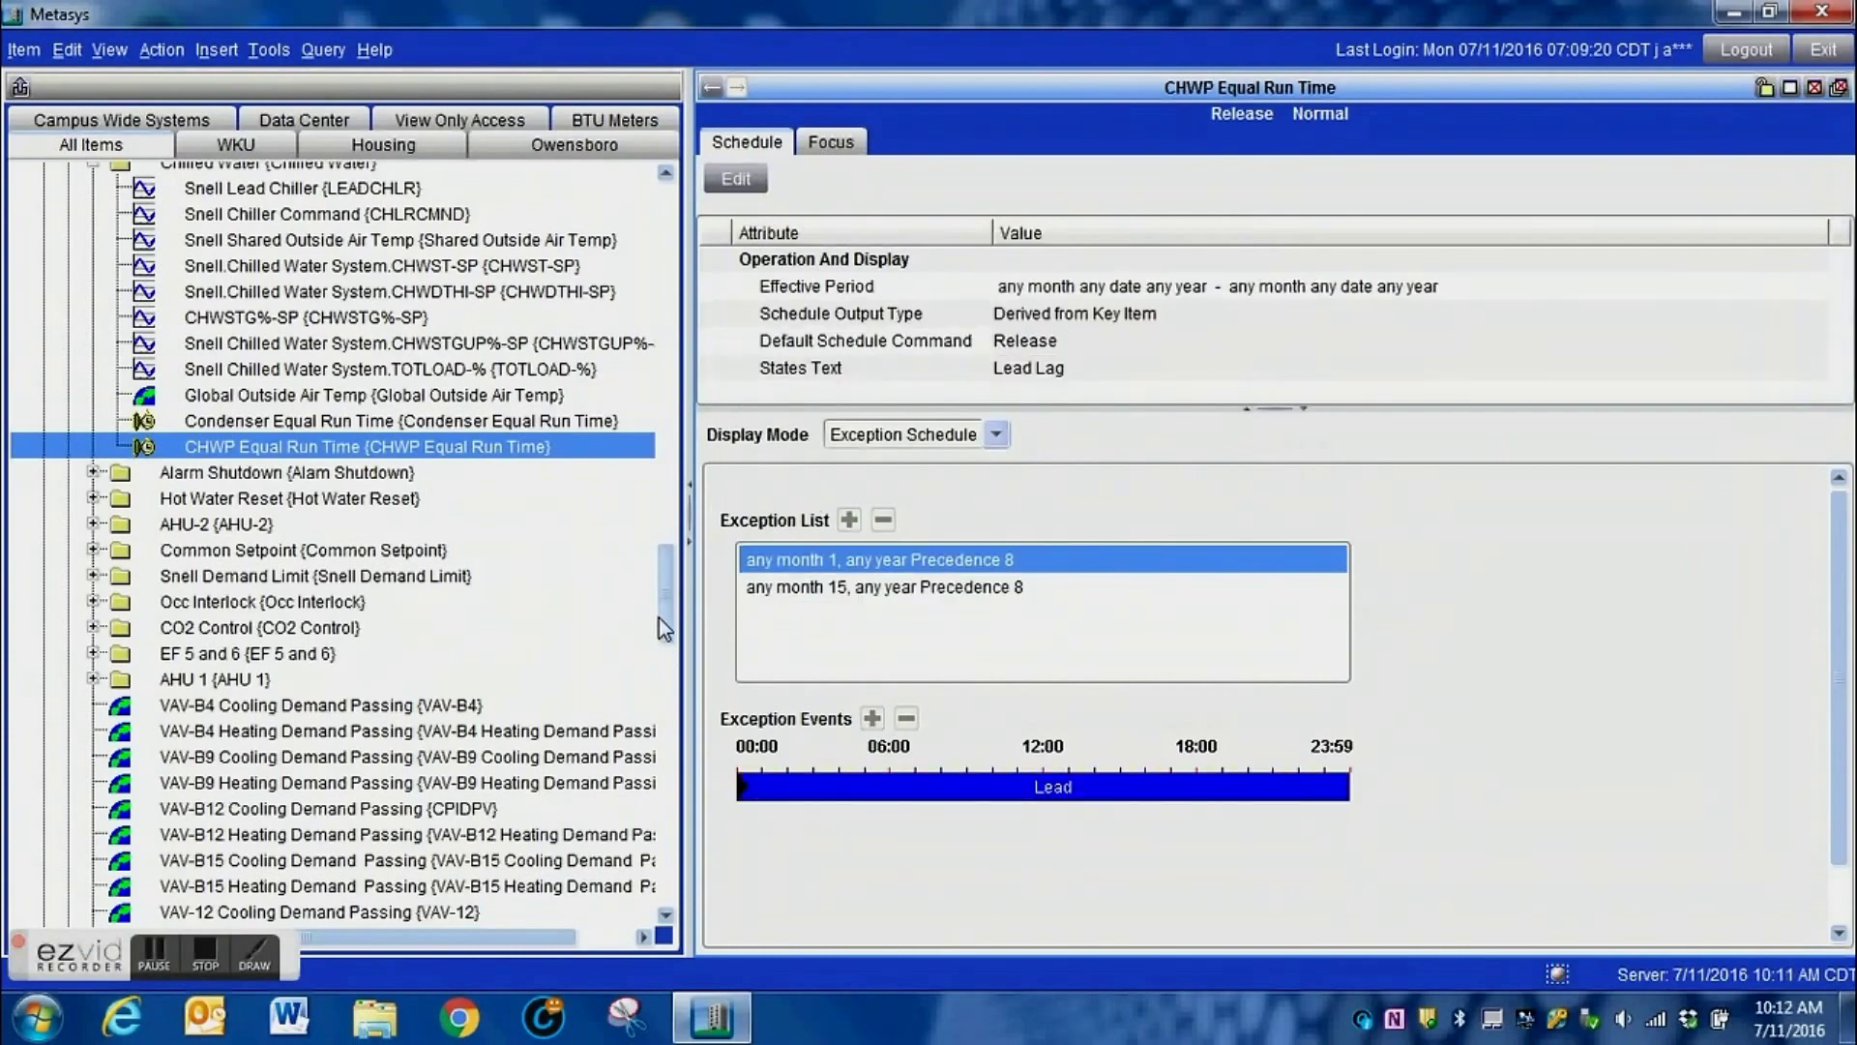
- Scroll the All Items tree to N2-1 and open Snell.Chilled Water System.DX-10
{"action": "left_click_drag", "start_coordinate": [659, 617], "coordinate": [681, 840]}
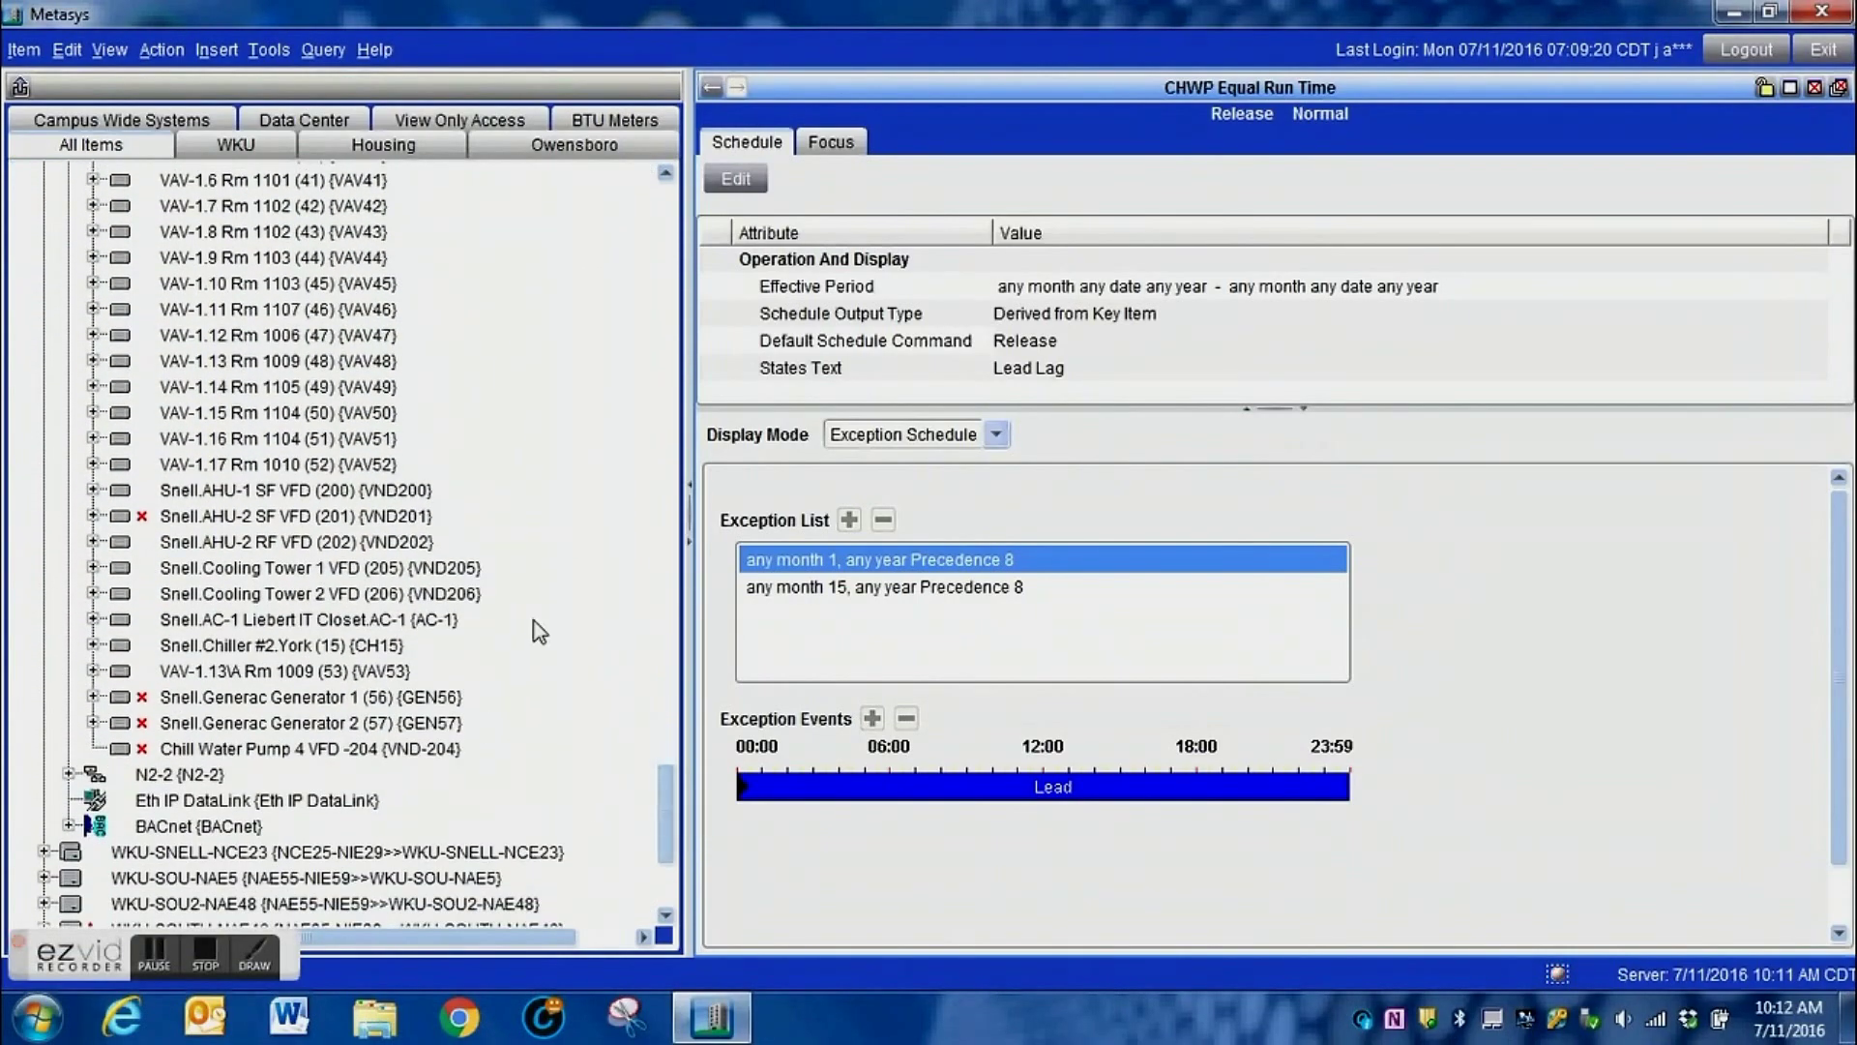
{"action": "left_click_drag", "start_coordinate": [674, 812], "coordinate": [700, 693]}
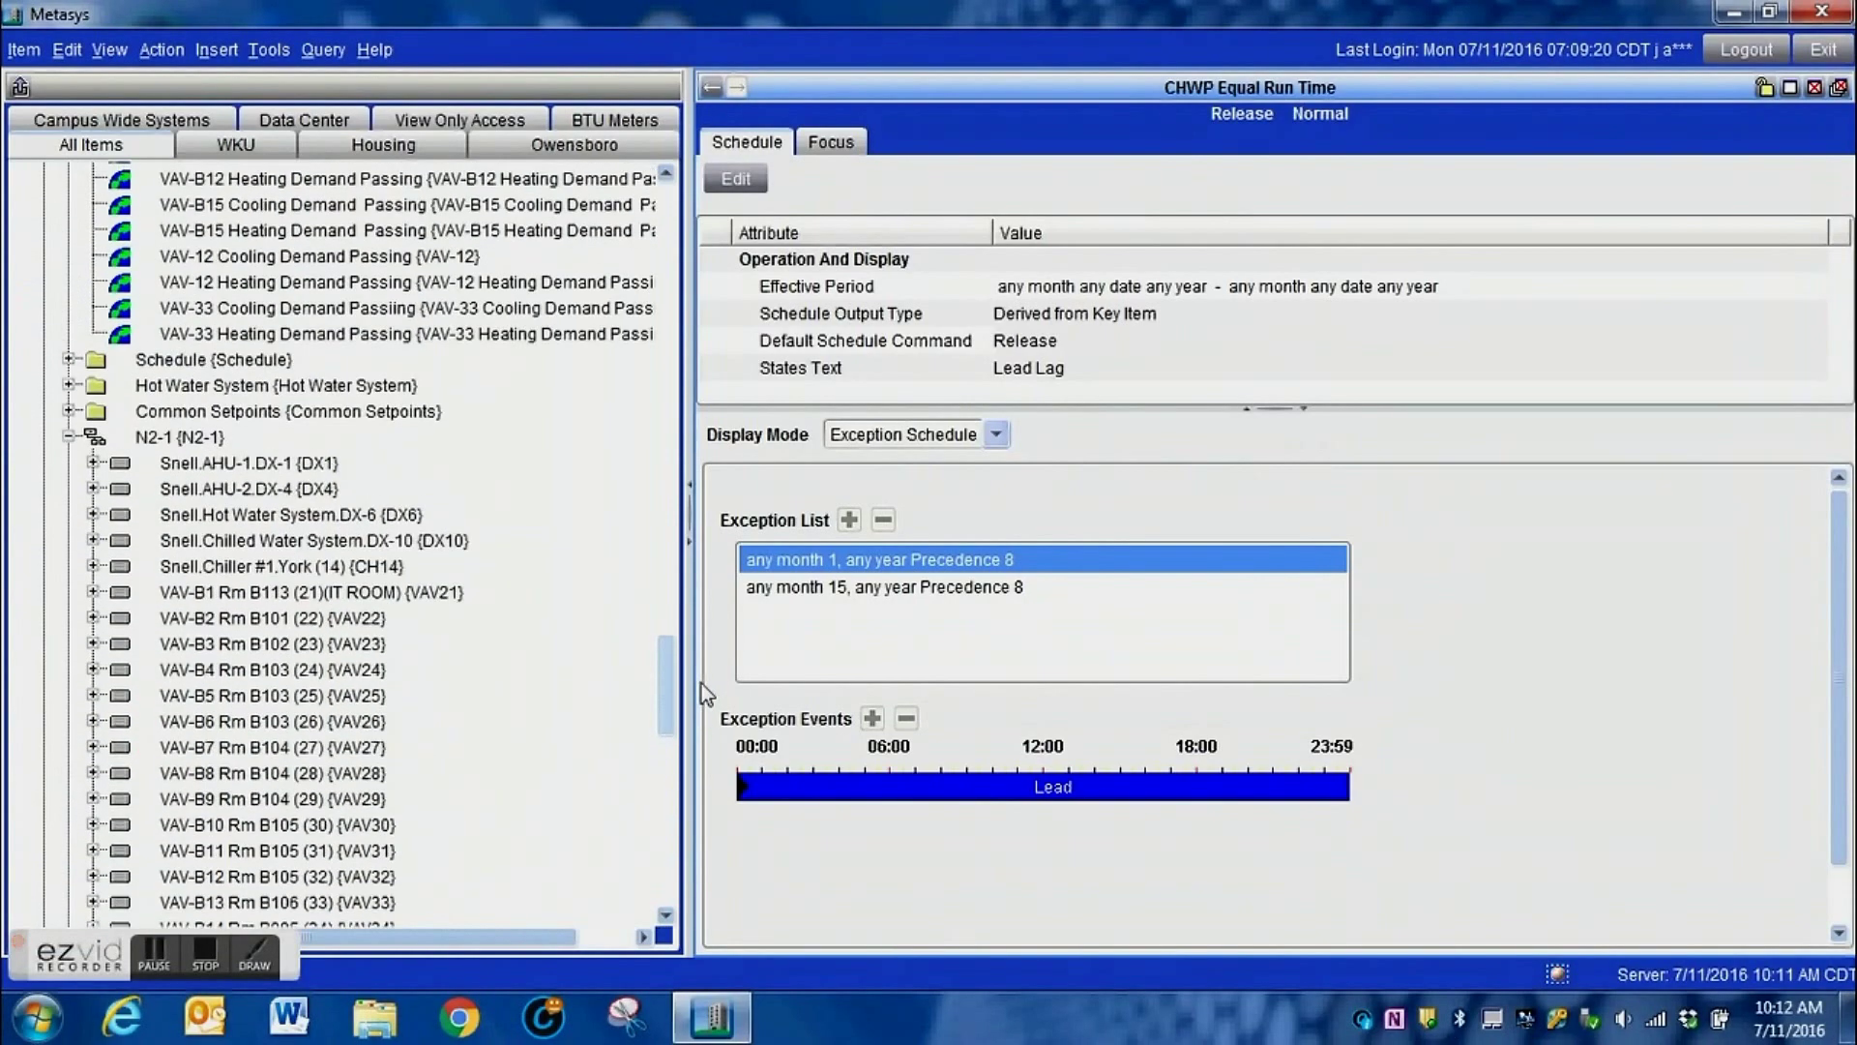
{"action": "double_click", "coordinate": [364, 542]}
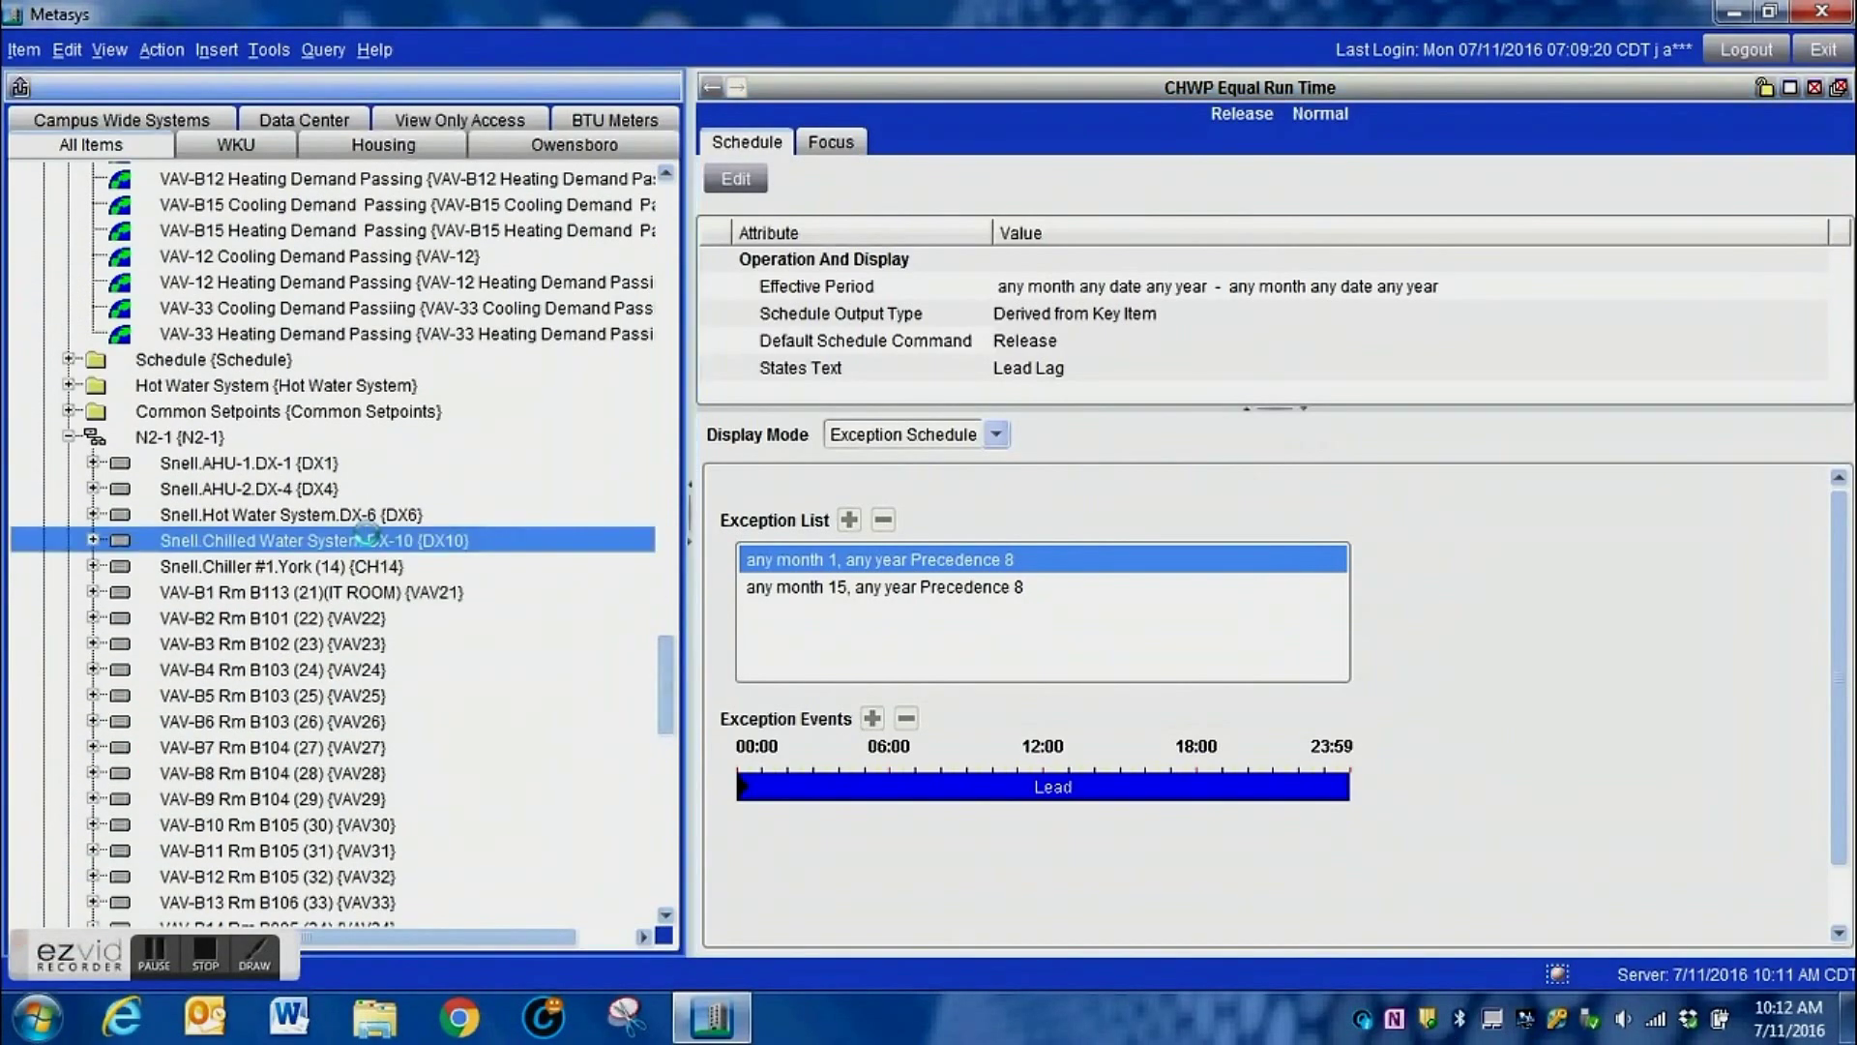